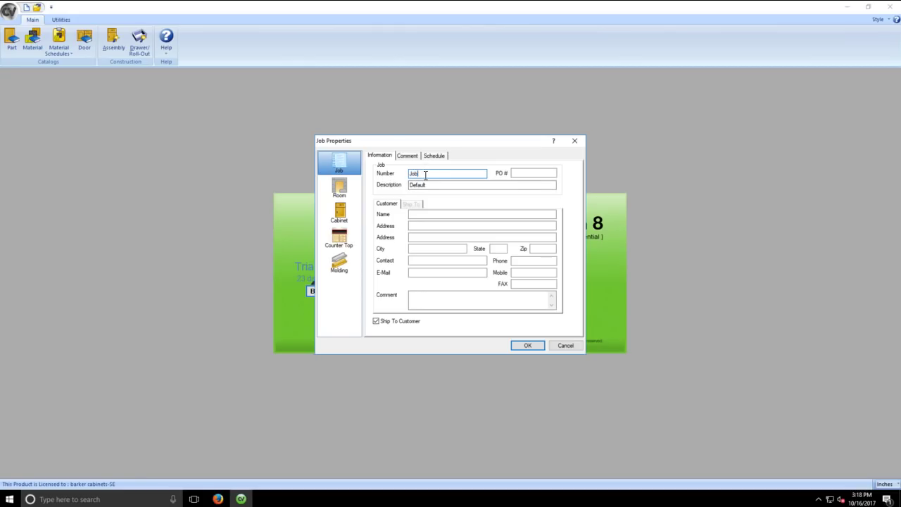
- Create a new job with barker as its number, PO number and description
left_click(563, 346)
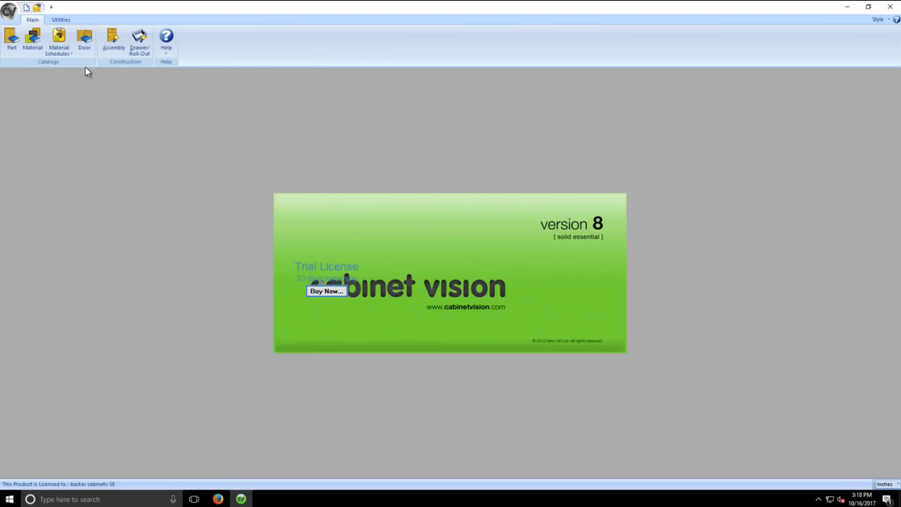
left_click(27, 9)
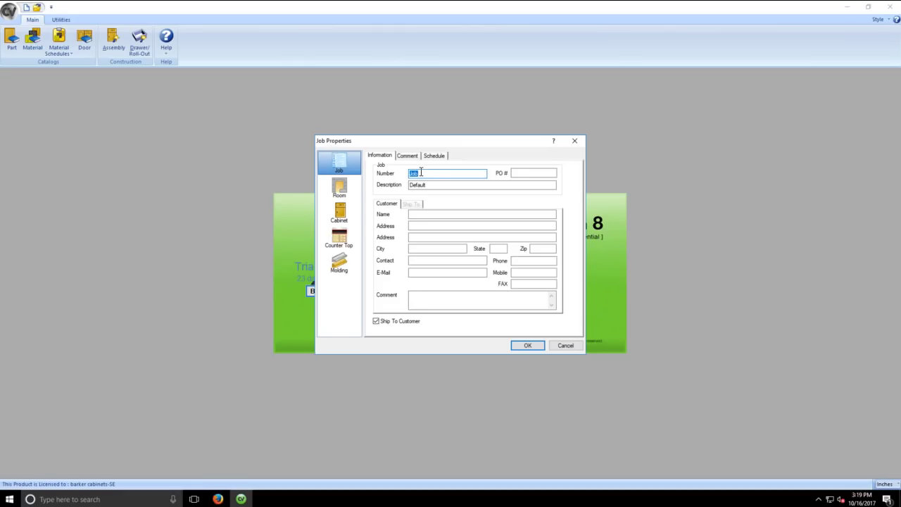
type("barker")
key("Tab")
type("barker")
key("Tab")
type("barker")
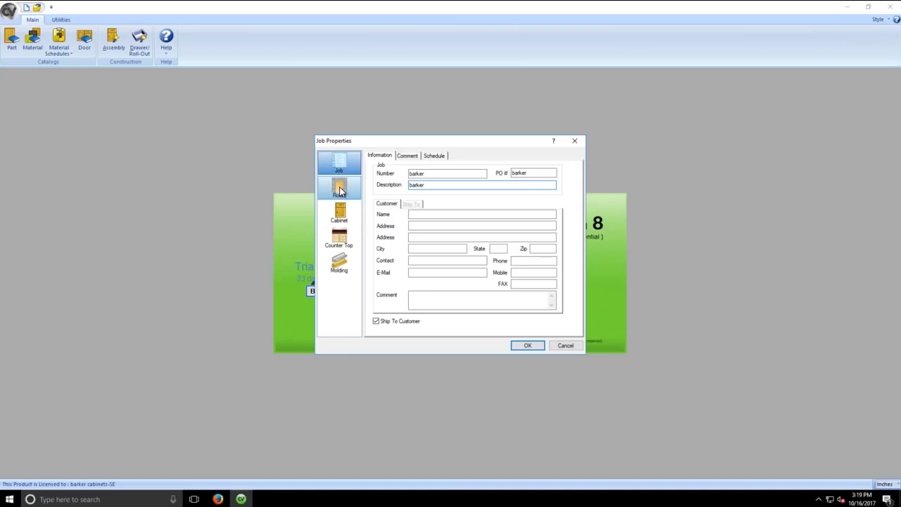
- Review the job's comment and event schedule settings, then return to the job information
left_click(412, 159)
left_click(441, 156)
left_click(405, 156)
left_click(437, 156)
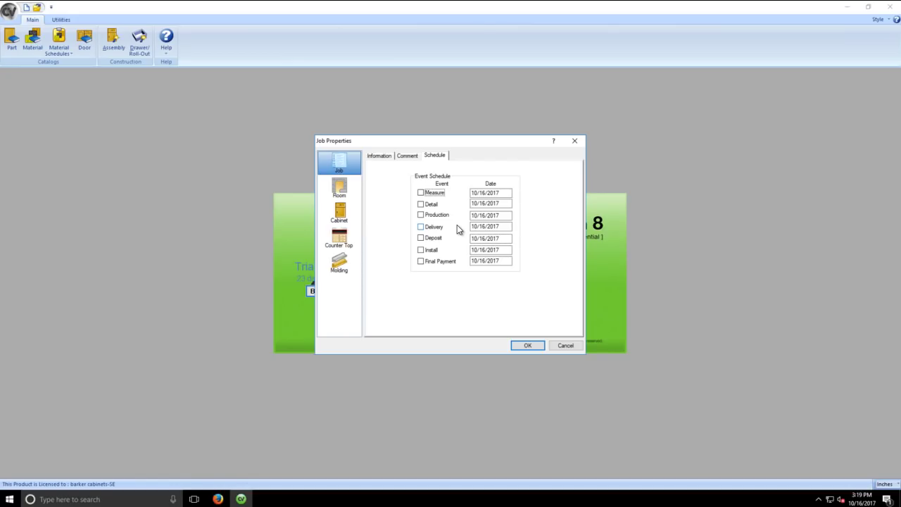
left_click(411, 155)
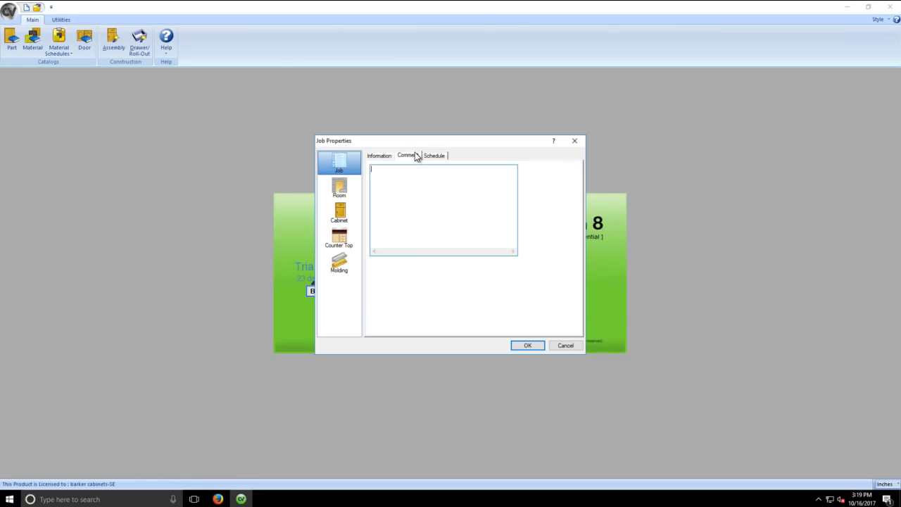
left_click(378, 156)
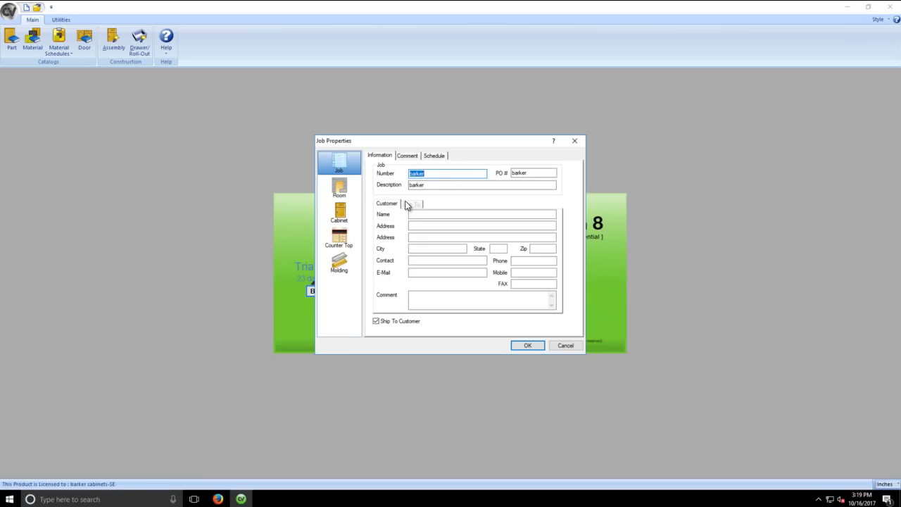
- Name the job's room kitchen and describe it as "my kitchen"
left_click(340, 187)
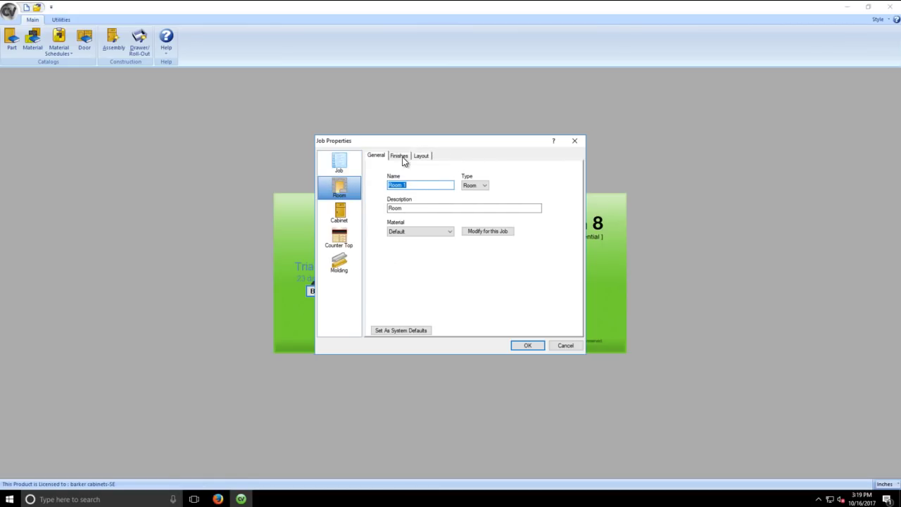
left_click_drag(414, 184, 357, 179)
type("kitchen")
left_click_drag(430, 208, 357, 198)
type("my kitchen")
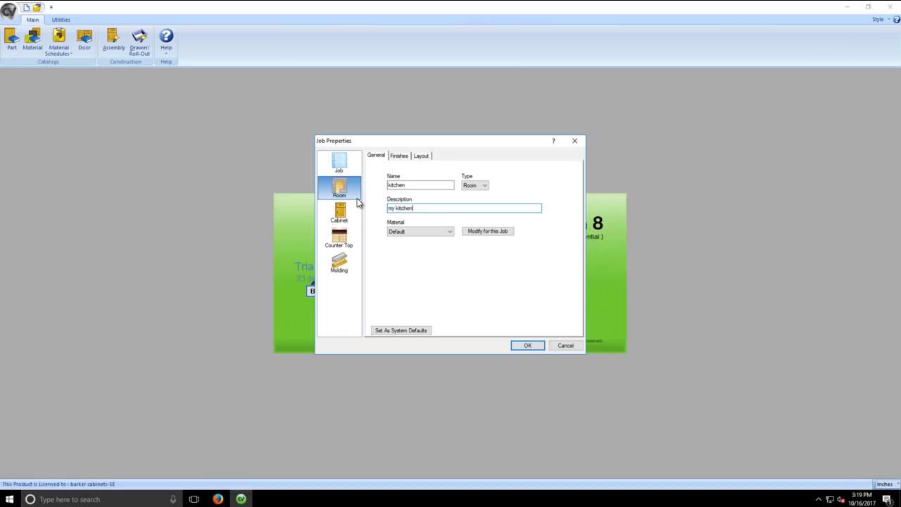
- Review the room's finishes, wall thickness, wall height, soffit height and vertical placement settings
left_click(399, 156)
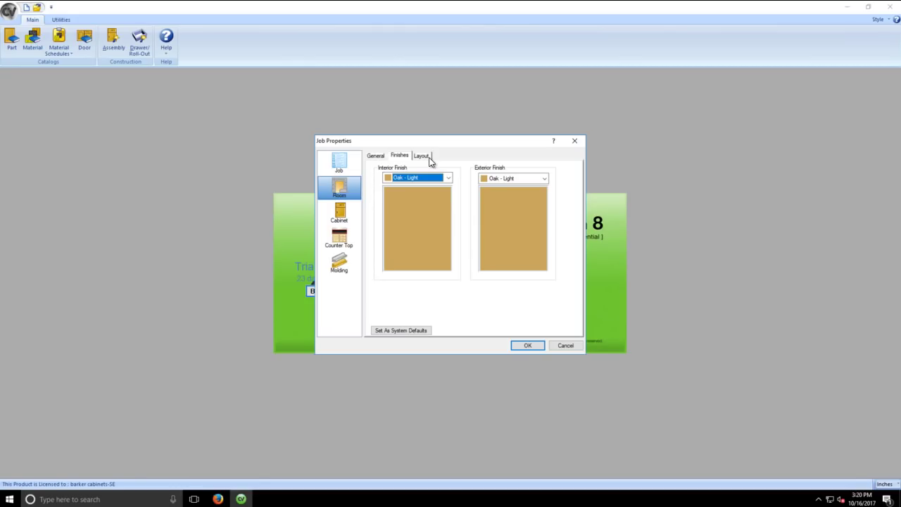
left_click(424, 155)
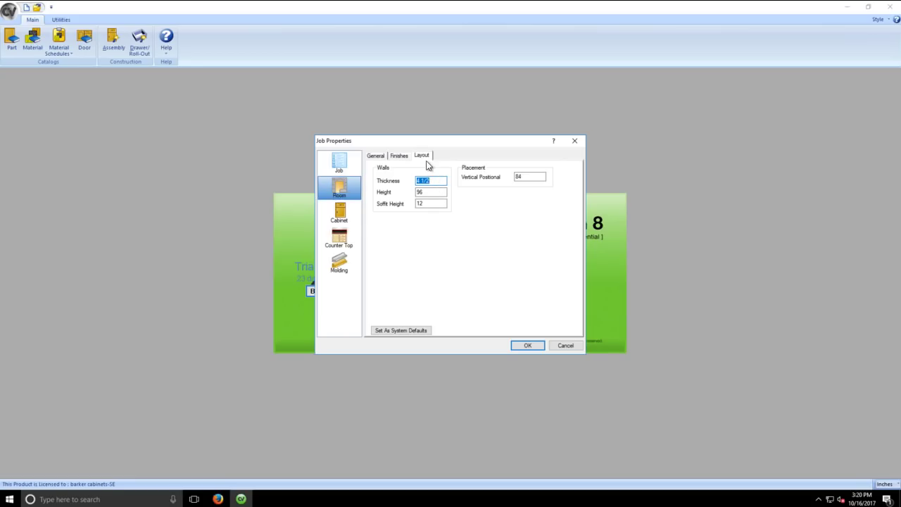
left_click_drag(432, 193, 398, 193)
left_click_drag(444, 181, 413, 181)
left_click(429, 203)
left_click_drag(436, 204, 407, 205)
left_click(427, 191)
left_click(428, 203)
key("BackSpace")
key("BackSpace")
left_click(425, 205)
left_click_drag(432, 202, 404, 204)
left_click(531, 177)
double_click(532, 176)
- Choose Barker Frameless cabinets, Barker Drawer Boxes and Barker Roll Outs as the cabinet construction methods
left_click(341, 212)
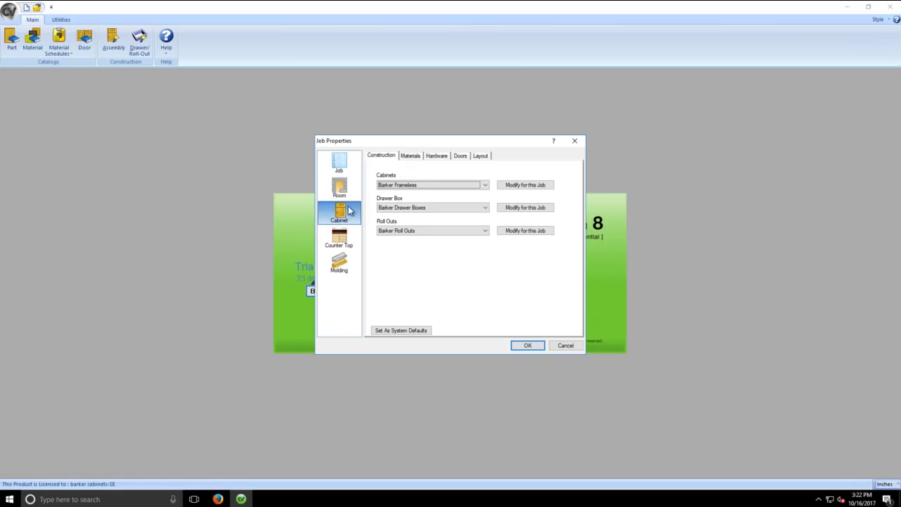
left_click(416, 184)
left_click(403, 185)
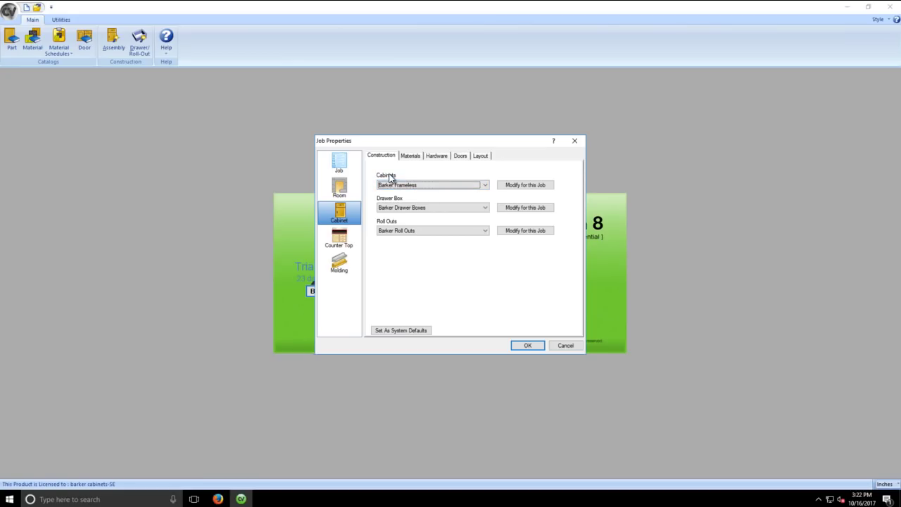
left_click(414, 185)
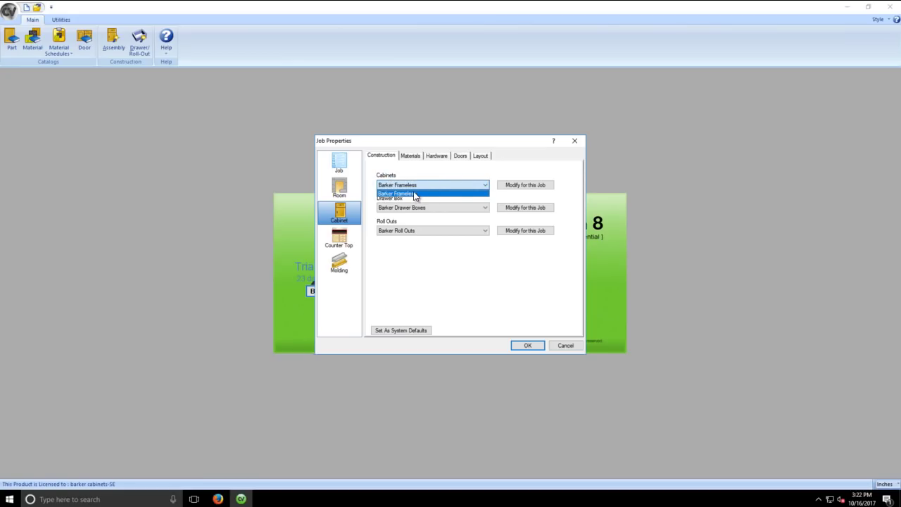
left_click(416, 194)
left_click(424, 208)
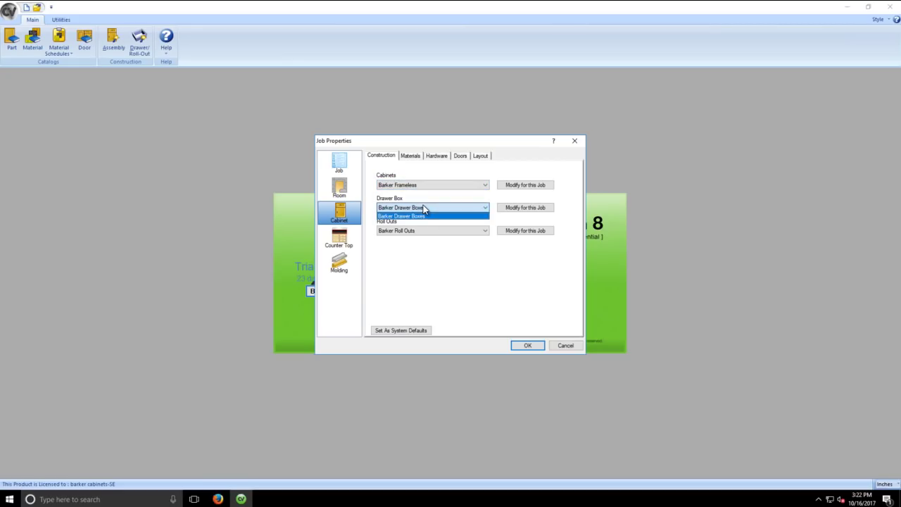
left_click(426, 216)
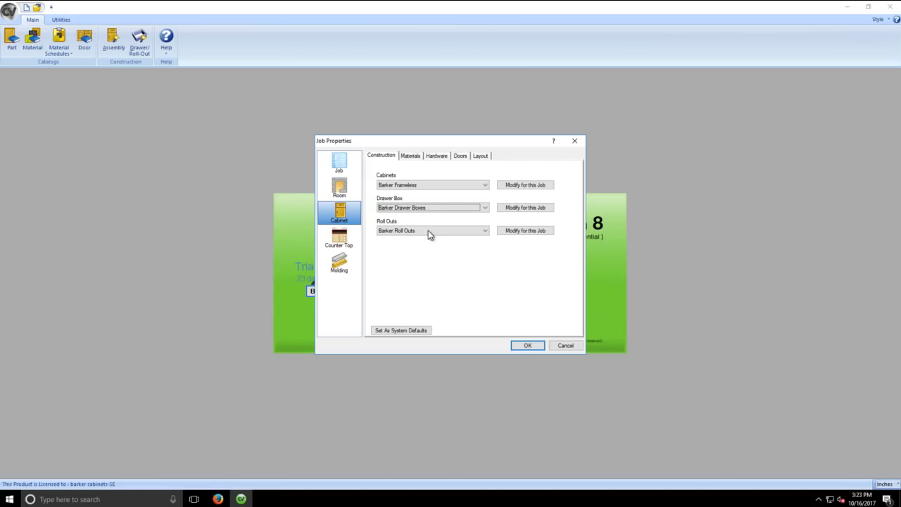
left_click(422, 209)
left_click(423, 214)
left_click(418, 229)
left_click(418, 240)
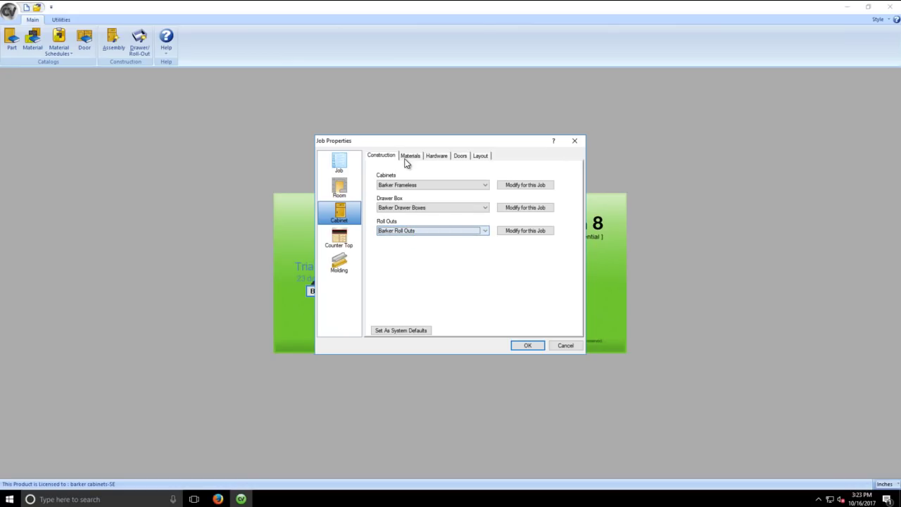
- Select PAINTED WHITE as the standard base material schedule and Baltic Plywood (STANDARD) for the drawer boxes
left_click(412, 156)
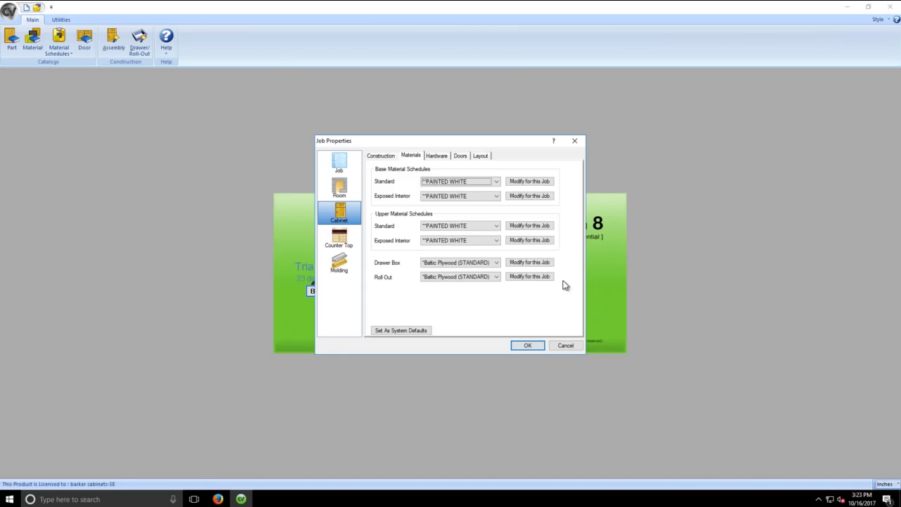
left_click(490, 183)
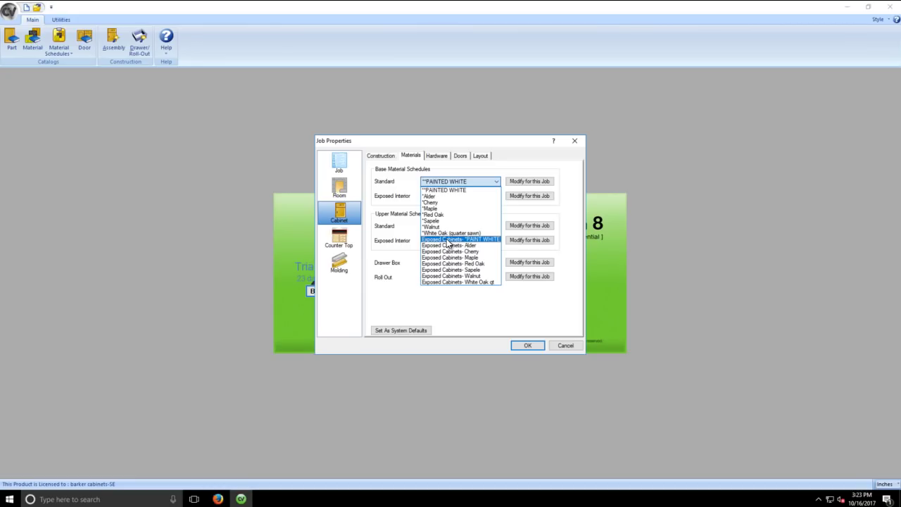
left_click(444, 190)
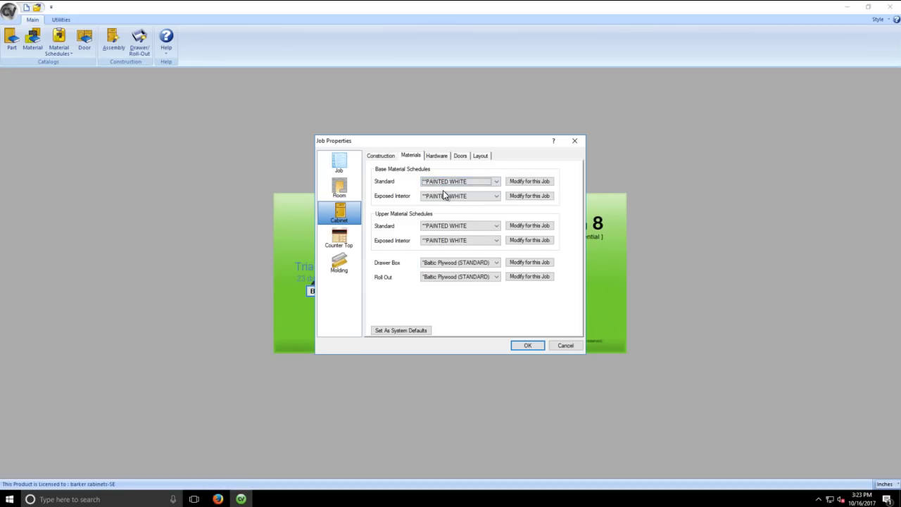
left_click(439, 265)
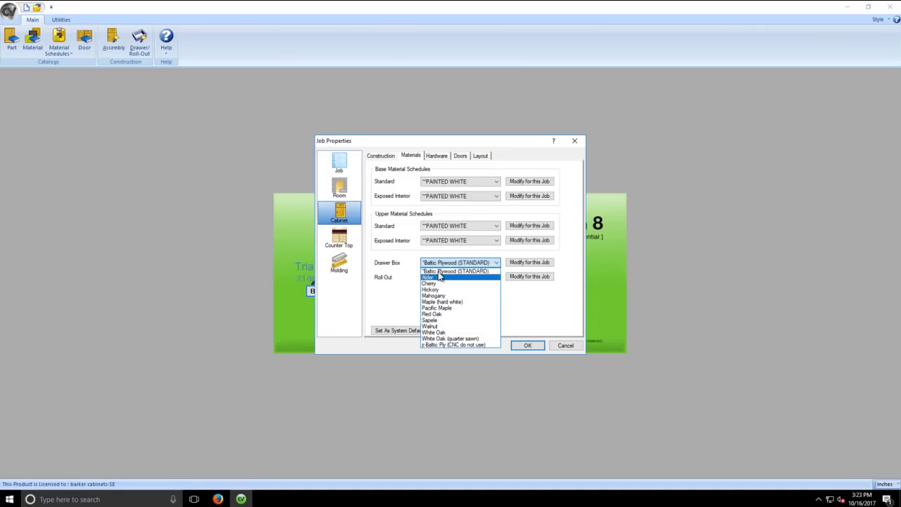
left_click(437, 271)
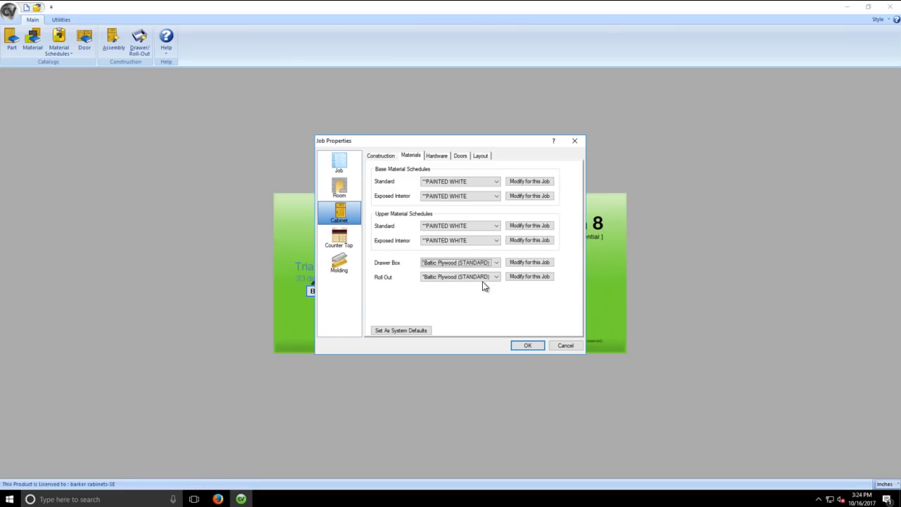
- Choose Knobs and Pulls (1), Blum- Blumotion, Soft Closing guides, Blum- Concealed, Soft Closing hinges and Sliding Door Rail slides for the cabinet hardware
left_click(438, 156)
left_click(430, 182)
left_click(429, 186)
left_click(424, 201)
left_click(425, 205)
left_click(428, 219)
left_click(428, 225)
left_click(427, 239)
left_click(428, 244)
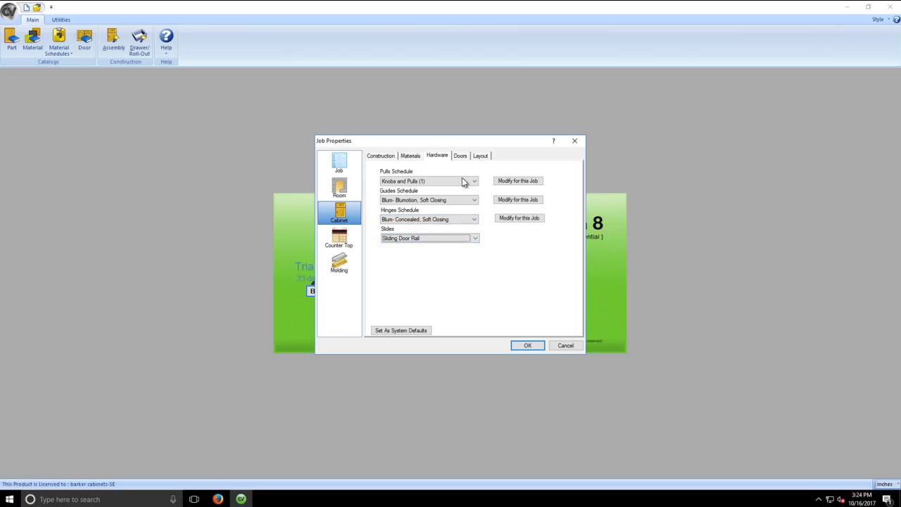
- Set the material of all cabinet doors to PAINTED WHITE and check the base door settings
left_click(461, 156)
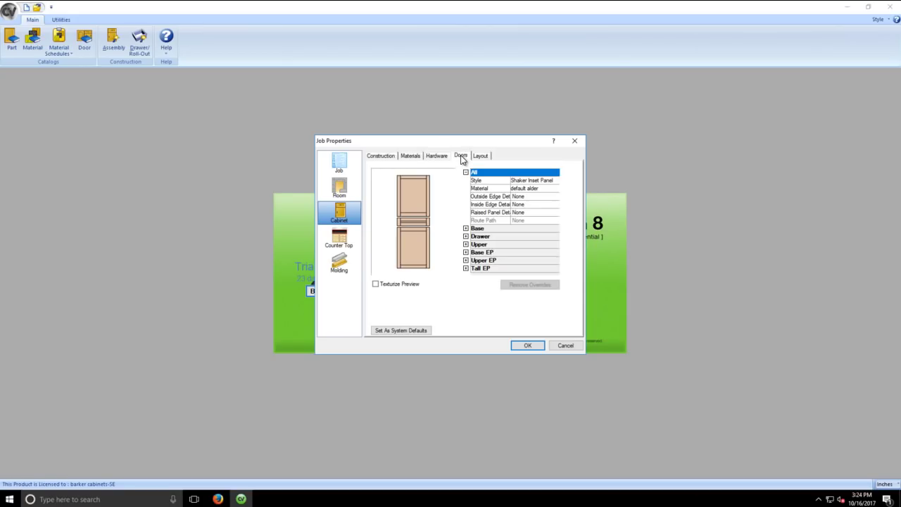
left_click(539, 190)
left_click(557, 189)
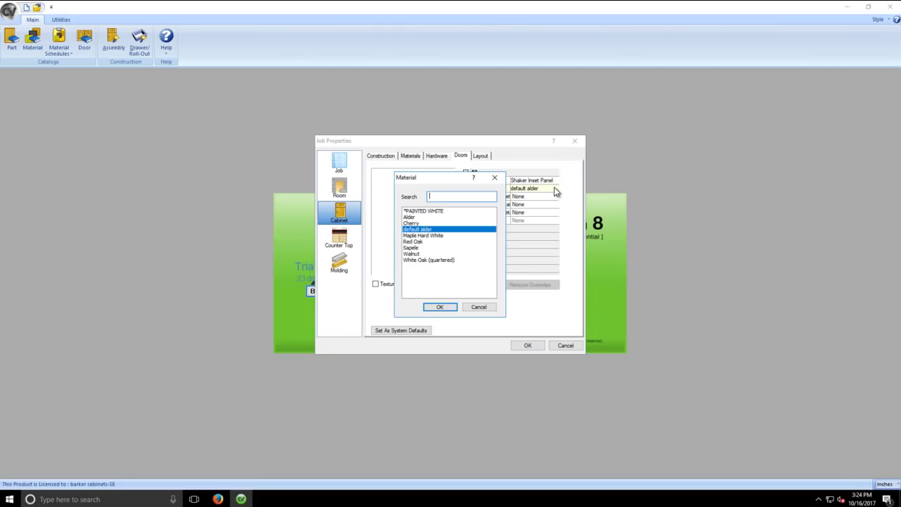
left_click(427, 211)
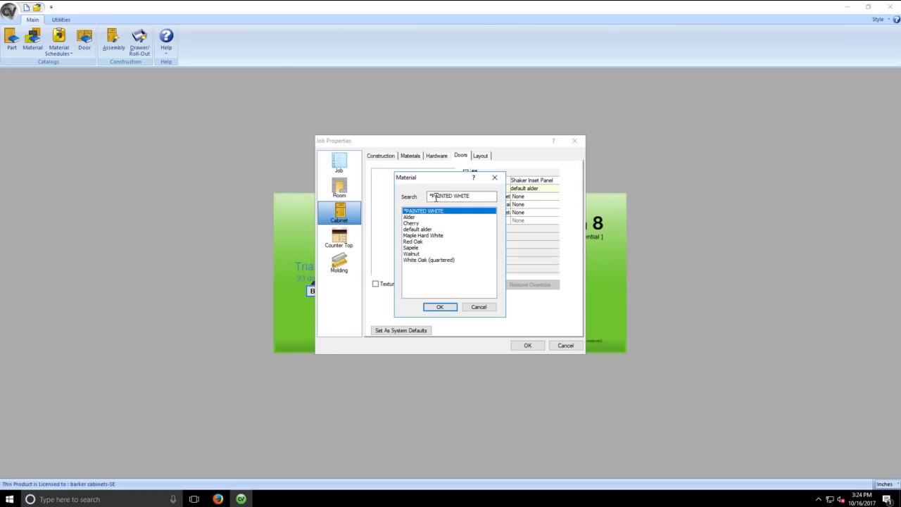
left_click(442, 306)
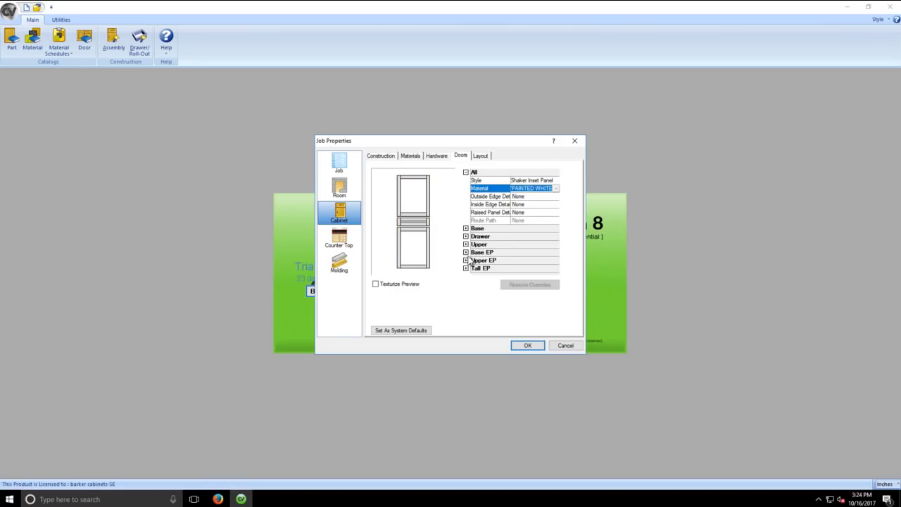
left_click(465, 228)
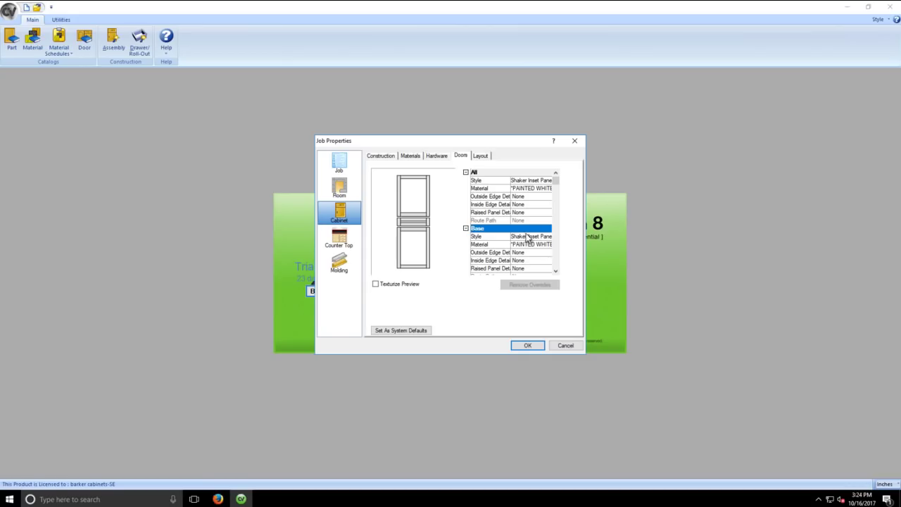
left_click_drag(557, 184, 570, 291)
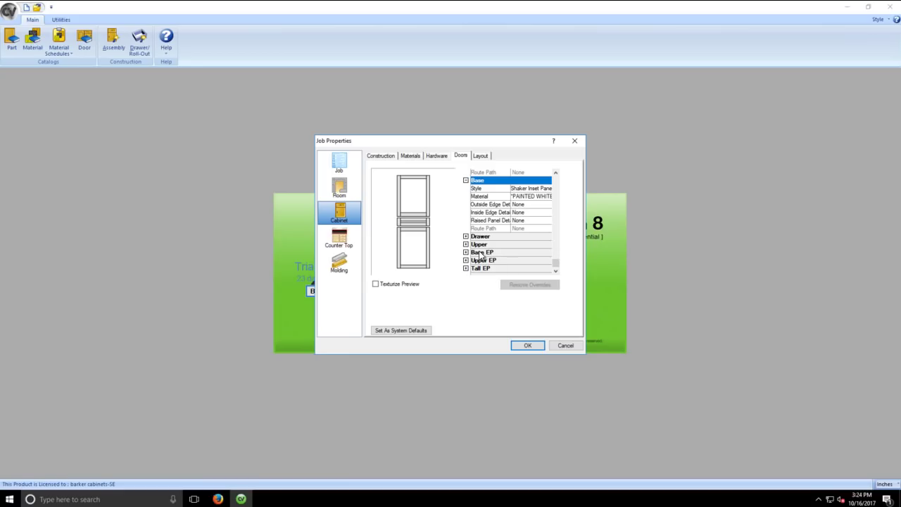
- Set the countertop material schedule to Granite 3cm and its edge profile to 1.75 FIN TOP (#3 DETAIL)
left_click(339, 237)
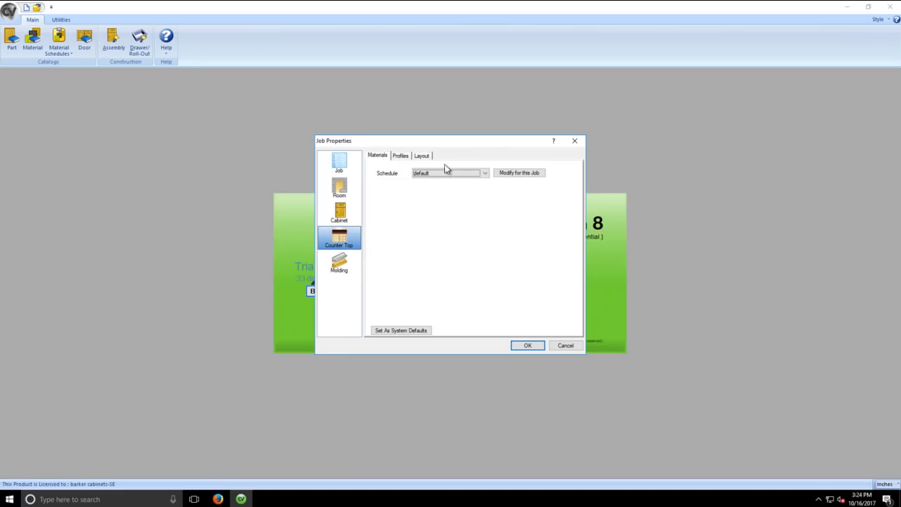
left_click(465, 172)
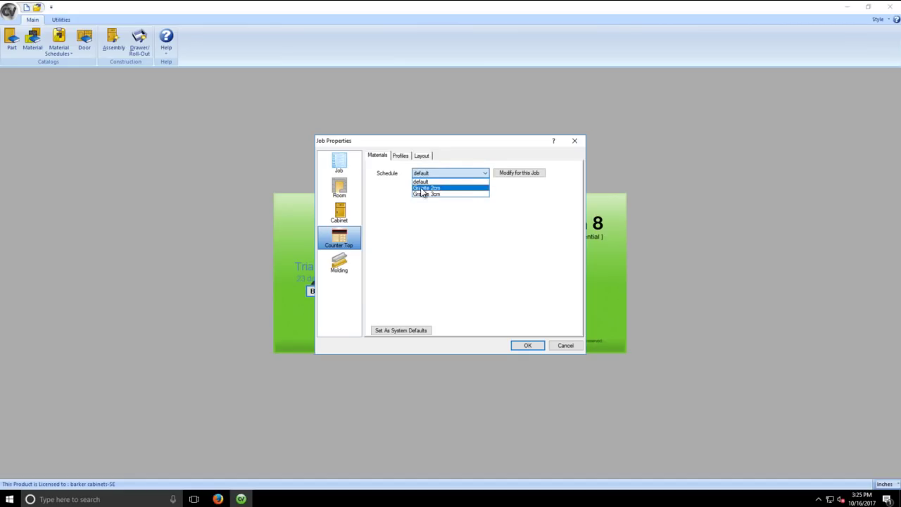
left_click(442, 194)
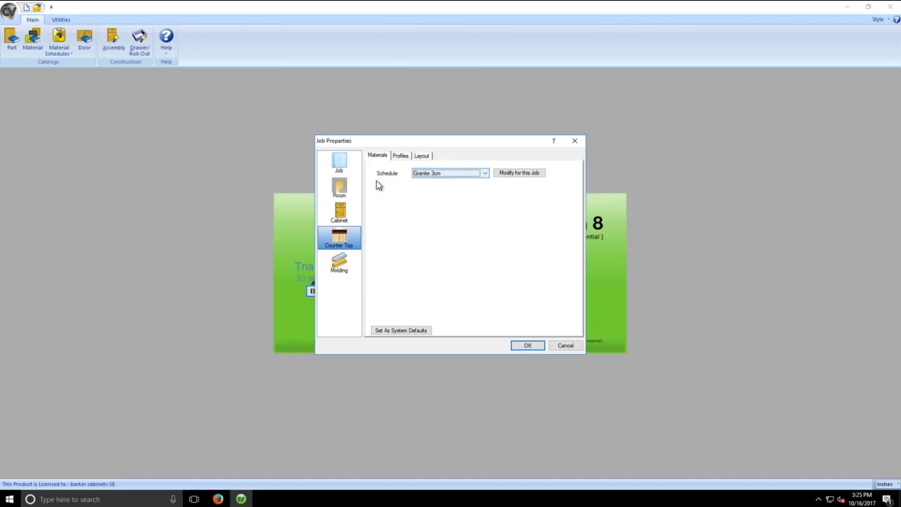
left_click(400, 157)
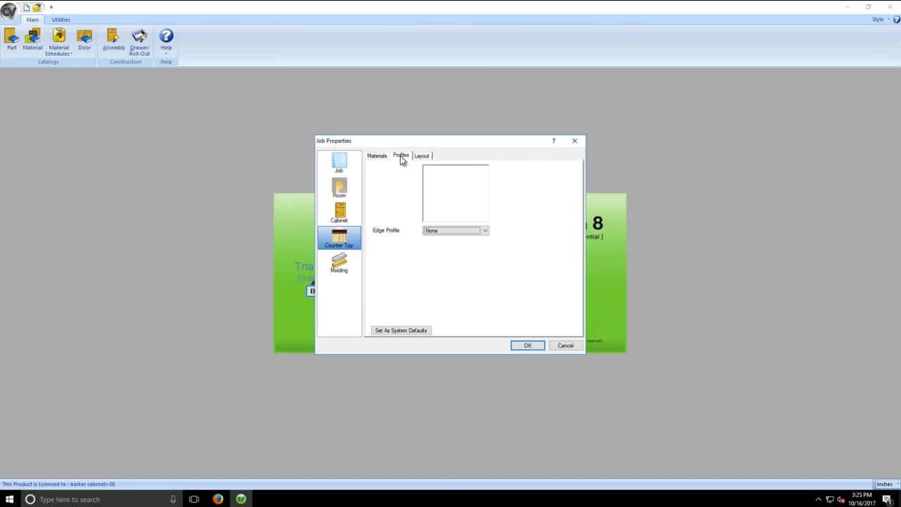
left_click(459, 230)
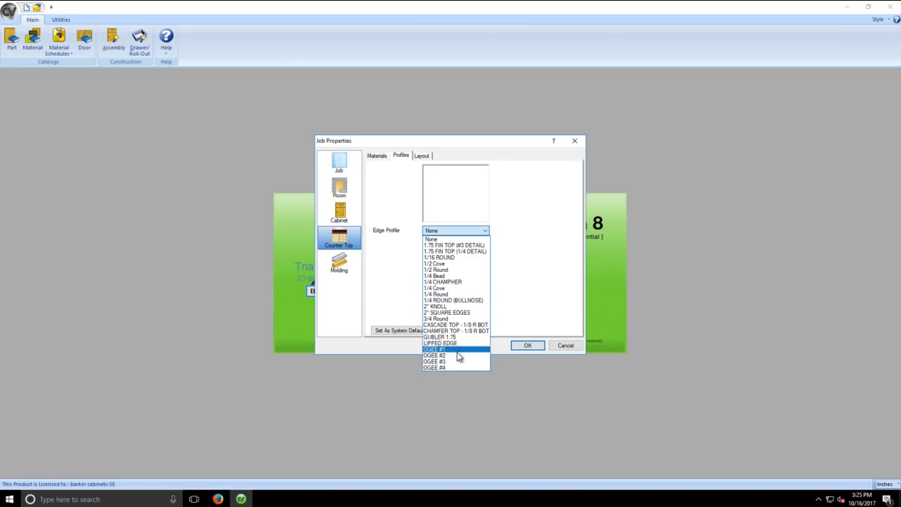
left_click(459, 245)
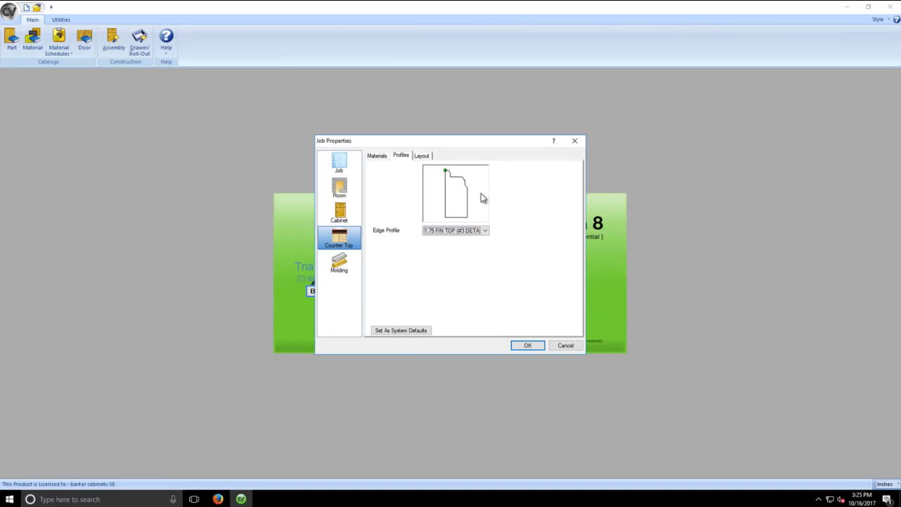
- Check the countertop layout settings and set the molding material schedule to PAINT GRADE
left_click(422, 156)
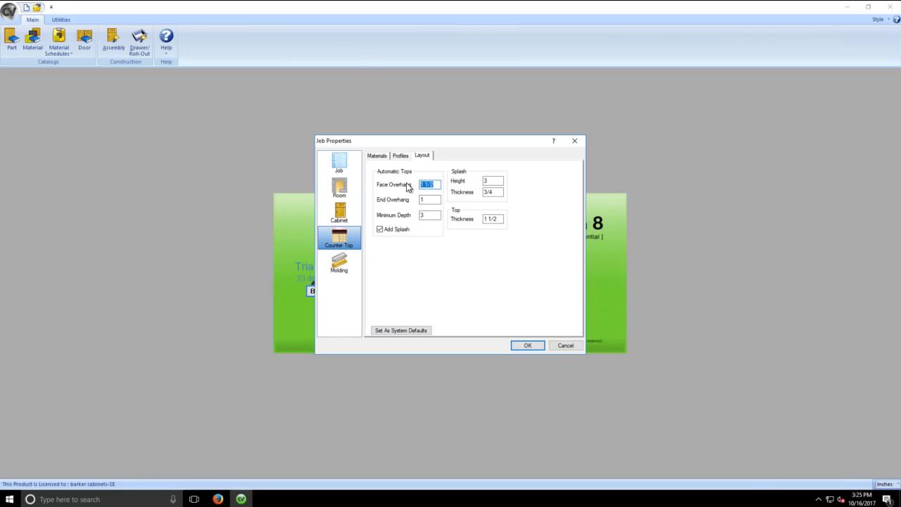
key("Tab")
left_click(347, 268)
left_click(346, 266)
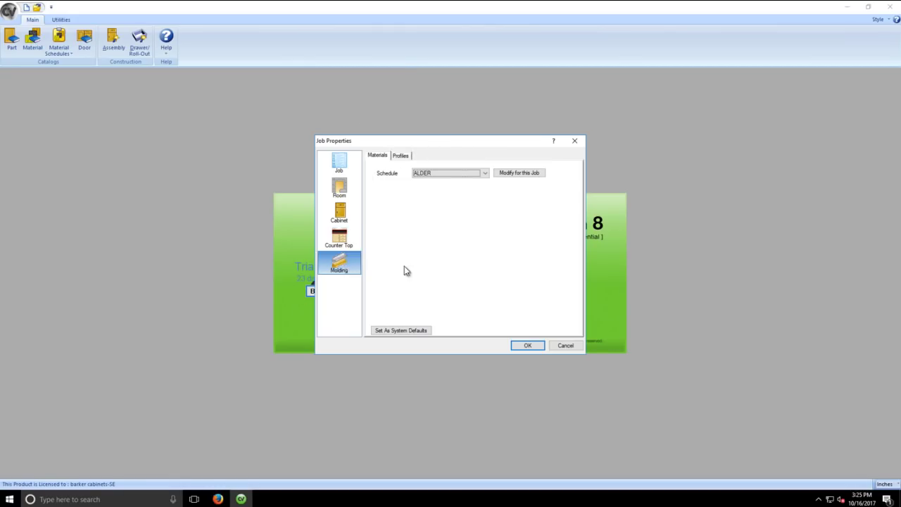
left_click(445, 172)
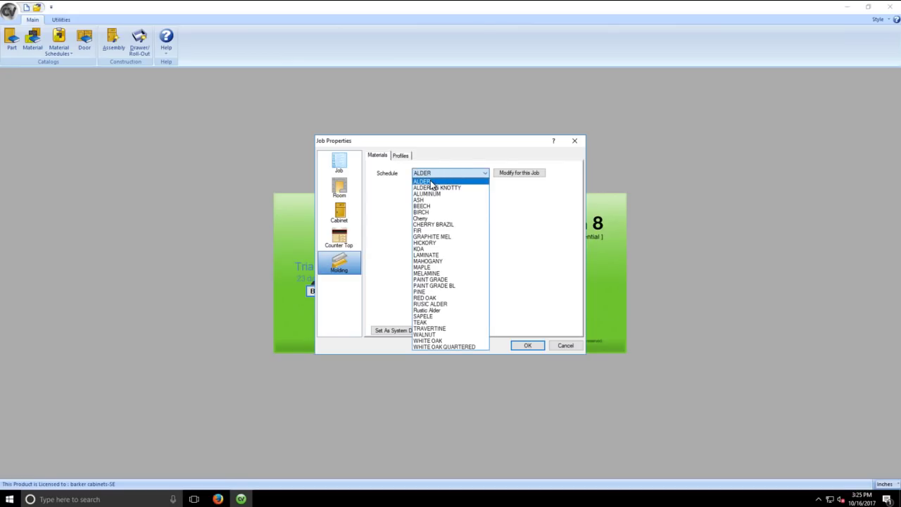
left_click(431, 280)
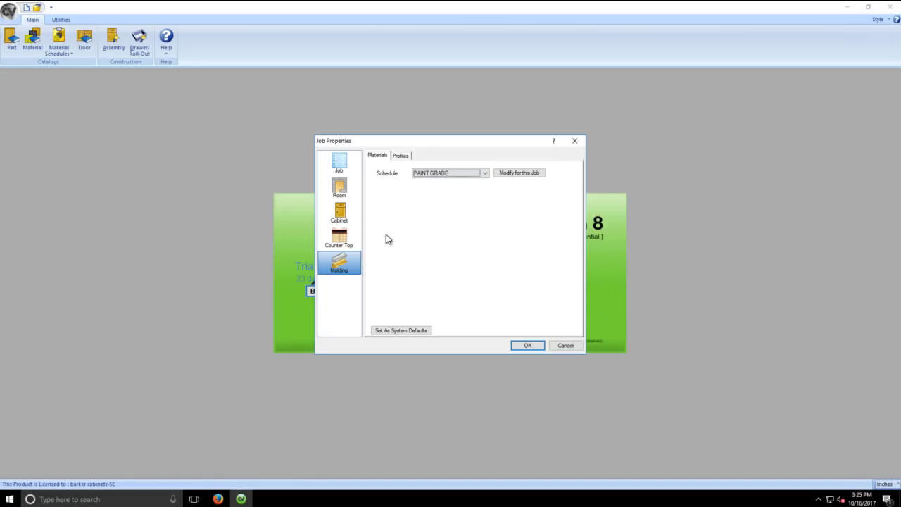
- Browse the crown molding profiles, keep OBC2-3.75 (EURO), and accept the job properties
left_click(401, 155)
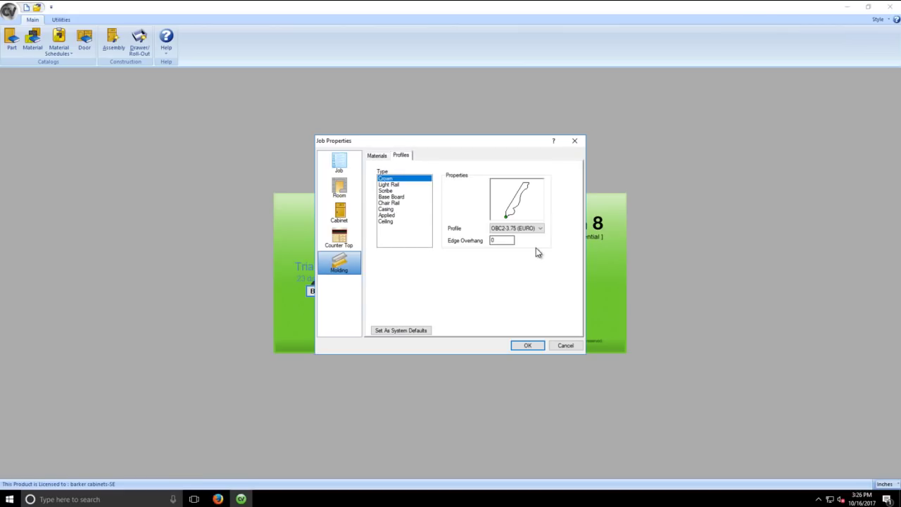
left_click(518, 228)
scroll(525, 324, "up", 1)
scroll(525, 323, "down", 1)
scroll(525, 327, "up", 4)
scroll(525, 327, "up", 4)
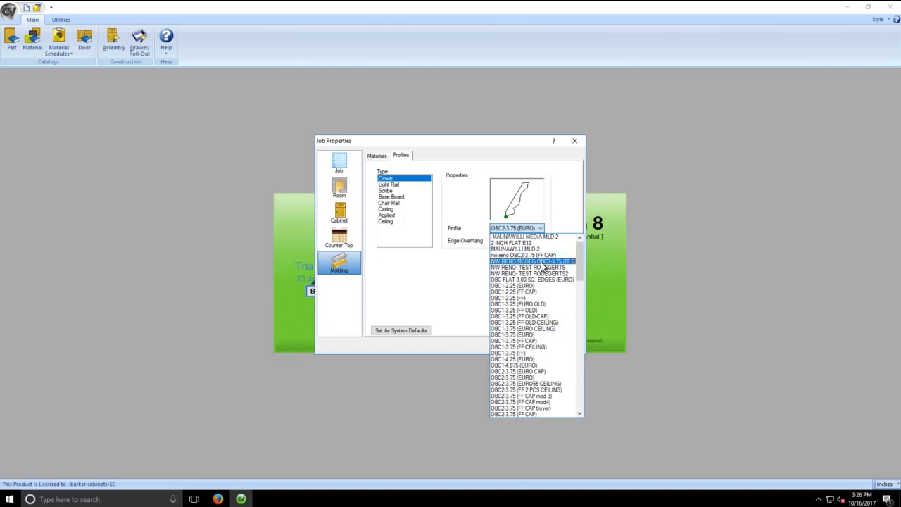
left_click(411, 278)
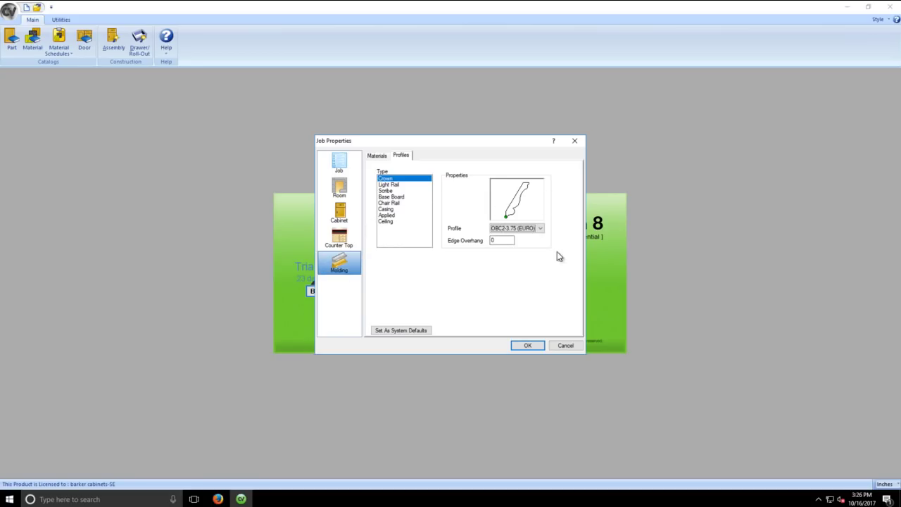
left_click(529, 346)
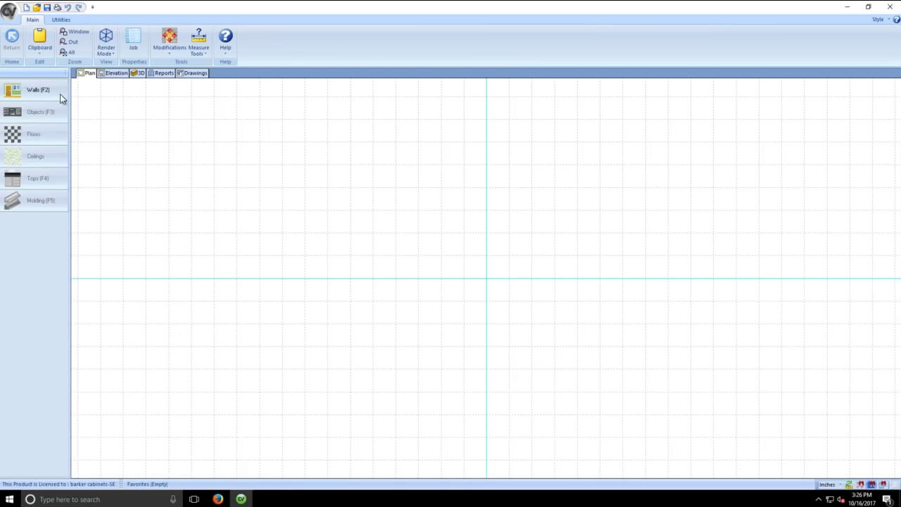
- Draw a horizontal standard wall about 360 inches long above the origin, starting at X -130, Y -100
left_click(26, 88)
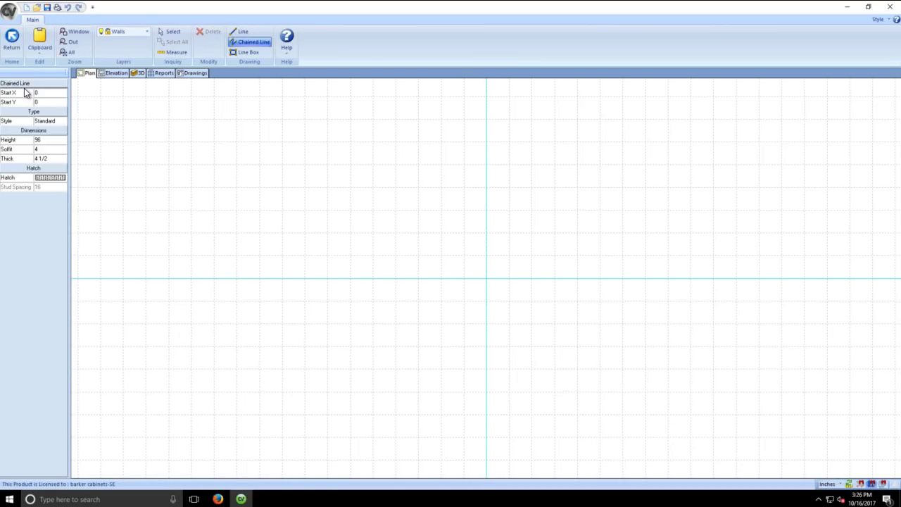
left_click(12, 38)
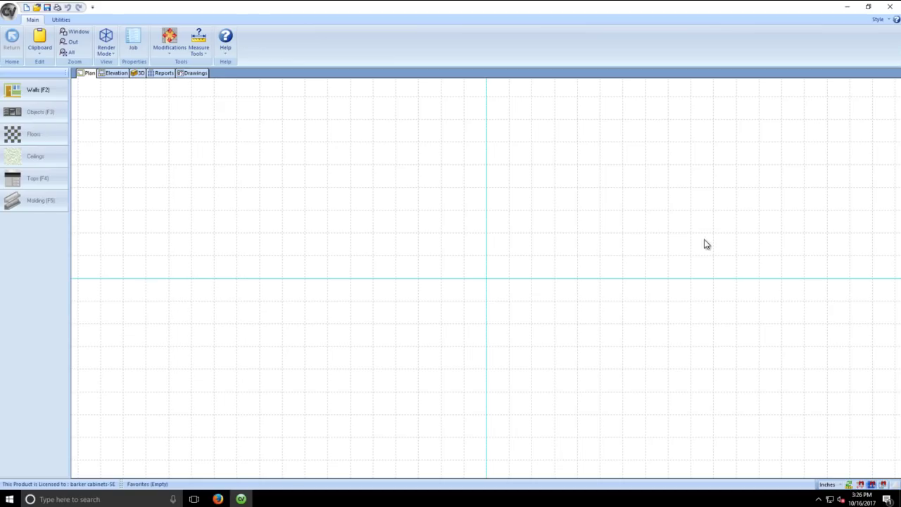
scroll(585, 202, "up", 2)
scroll(415, 288, "down", 4)
scroll(324, 298, "up", 3)
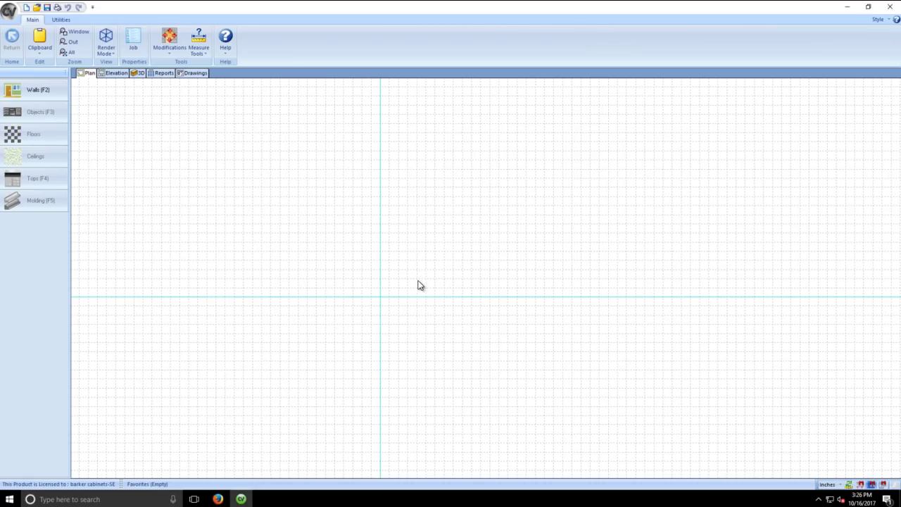
left_click(21, 90)
left_click(264, 205)
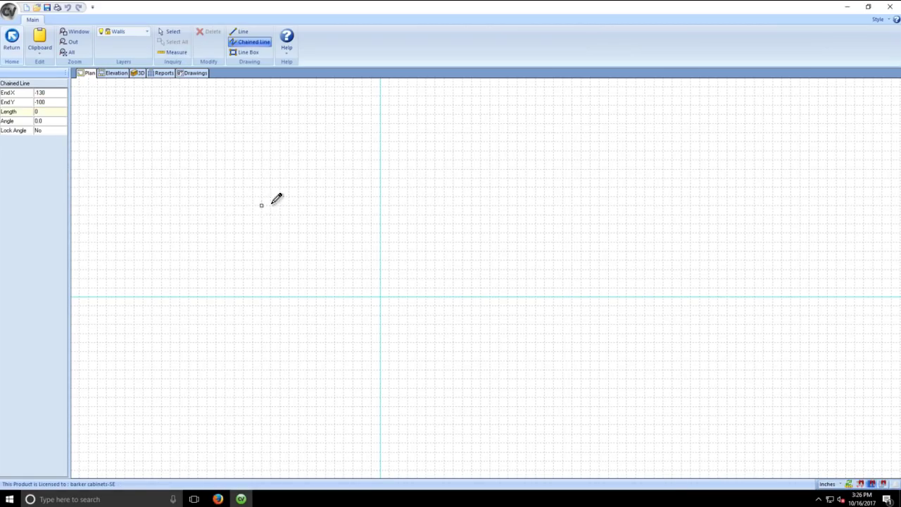
left_click(590, 209)
right_click(246, 203)
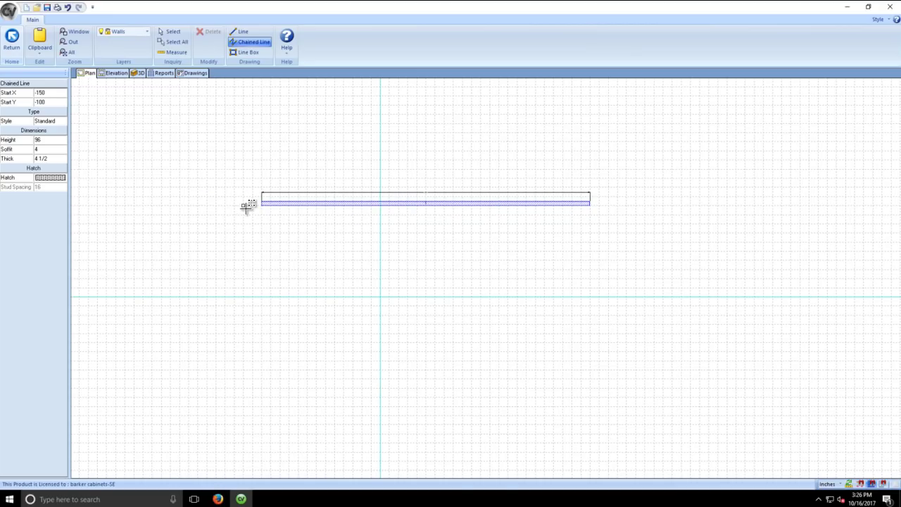
- Draw a side wall about 74 inches long straight down from the left end of the horizontal wall
scroll(253, 206, "up", 2)
scroll(261, 206, "up", 1)
left_click(276, 202)
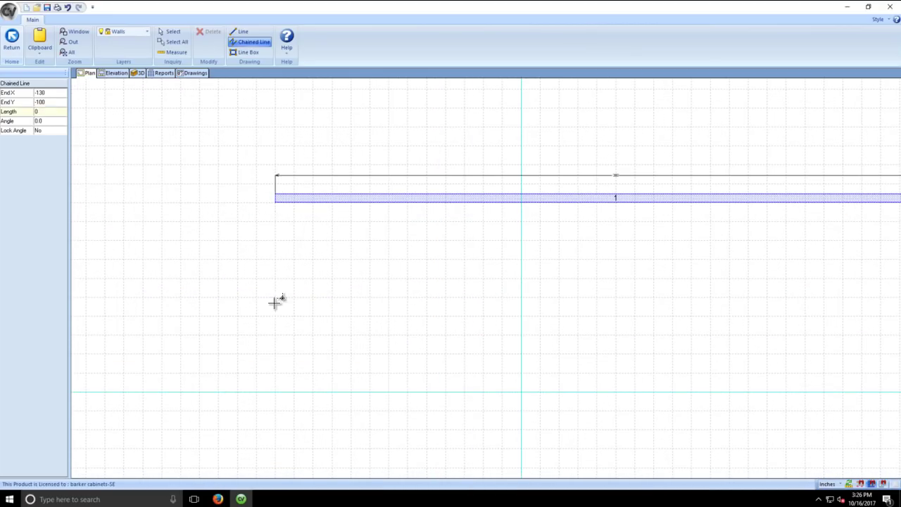
left_click(274, 344)
right_click(606, 317)
scroll(504, 307, "down", 3)
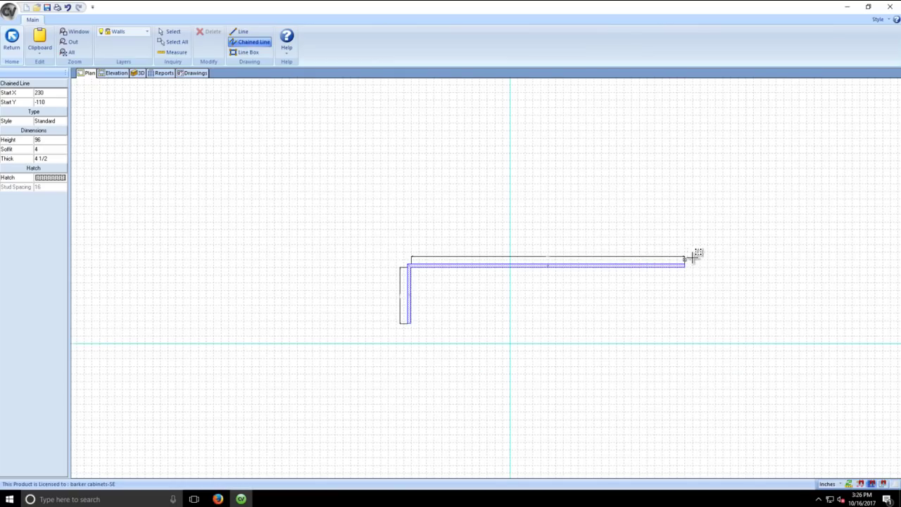
- Draw a side wall about 90 inches long straight down from the right end of the horizontal wall and finish wall drawing
left_click(687, 267)
left_click(687, 336)
right_click(656, 313)
scroll(654, 312, "down", 3)
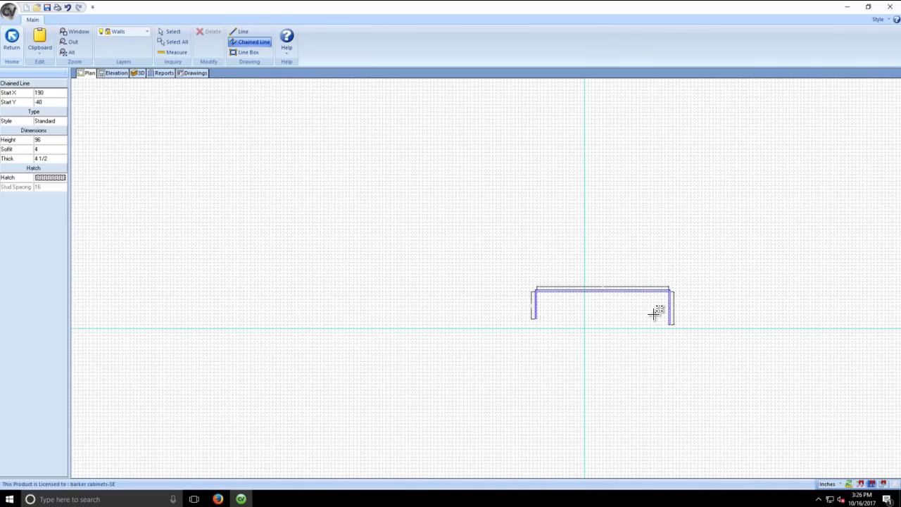
left_click(6, 46)
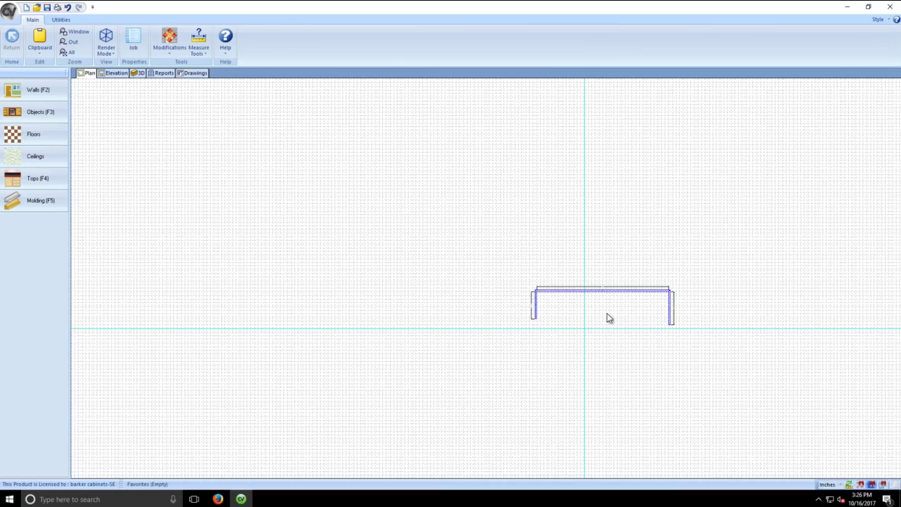
scroll(631, 294, "up", 4)
scroll(716, 296, "up", 5)
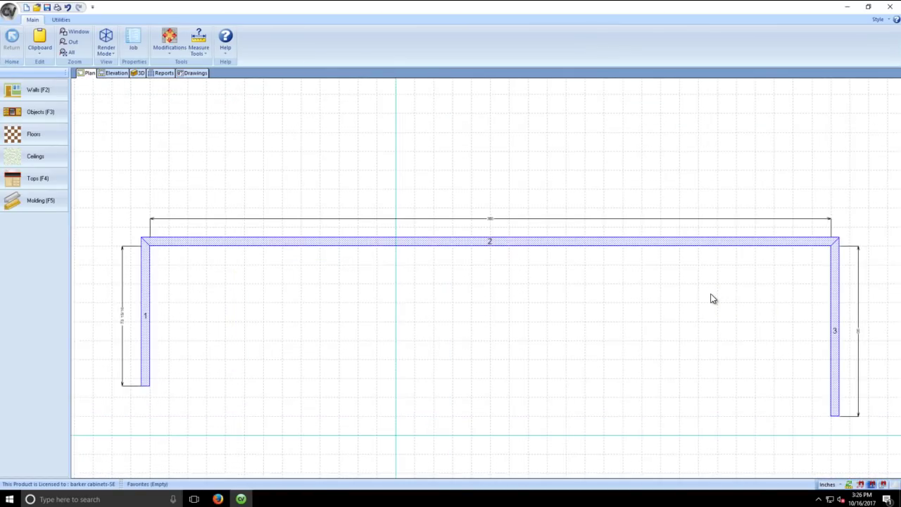
- Set the length of wall 2 to 163 1/4 inches and check its height
left_click(395, 219)
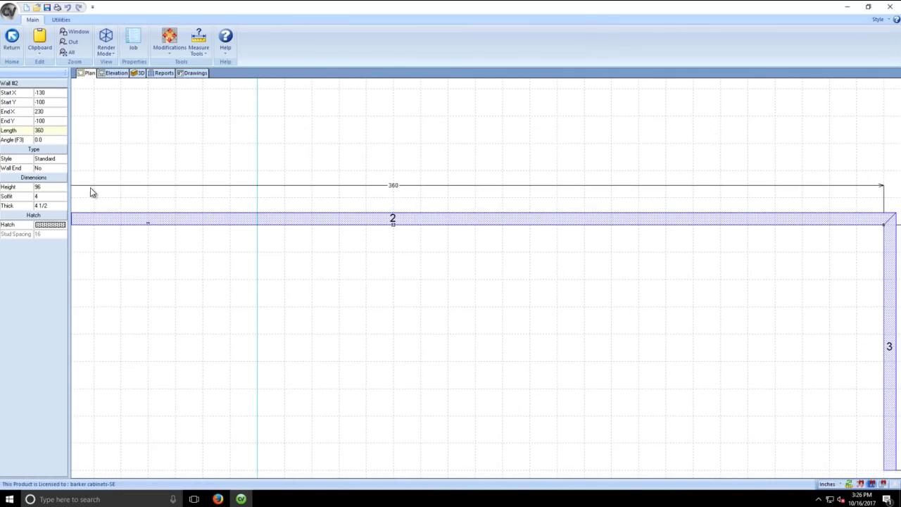
left_click(48, 131)
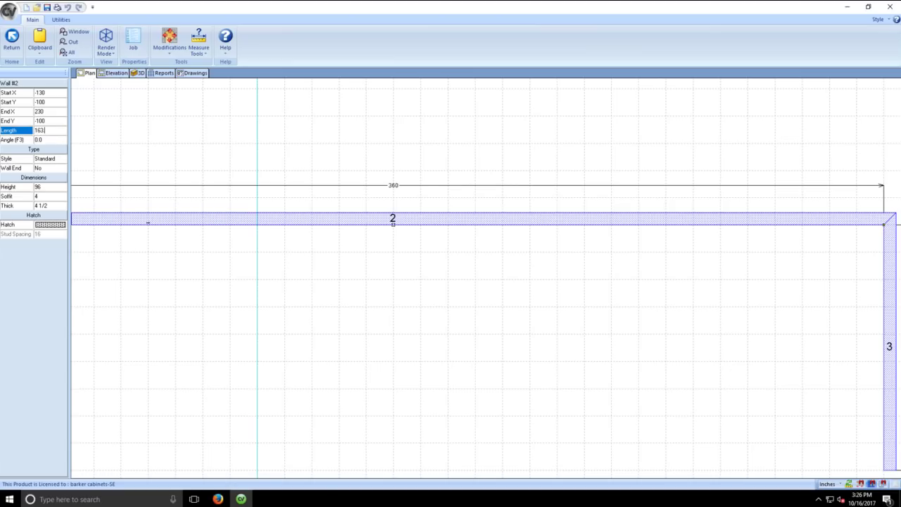
key("Return")
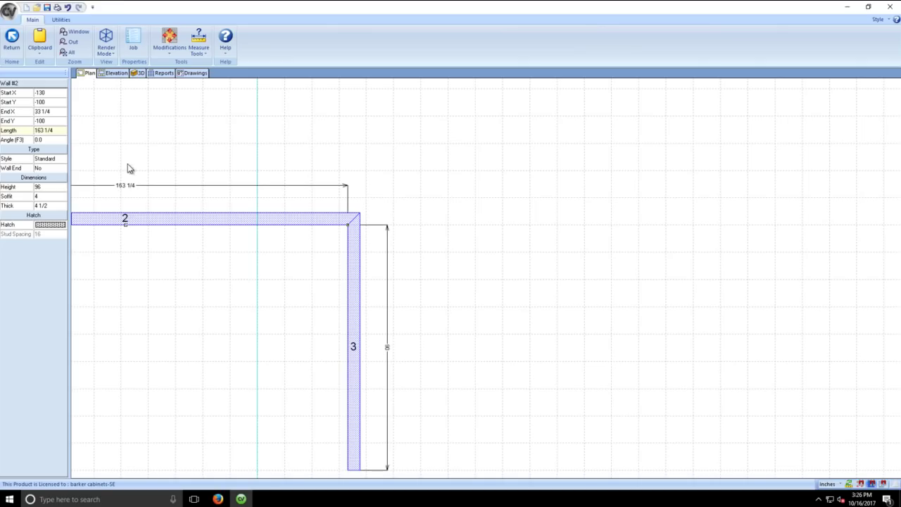
middle_click_drag(196, 233, 482, 318)
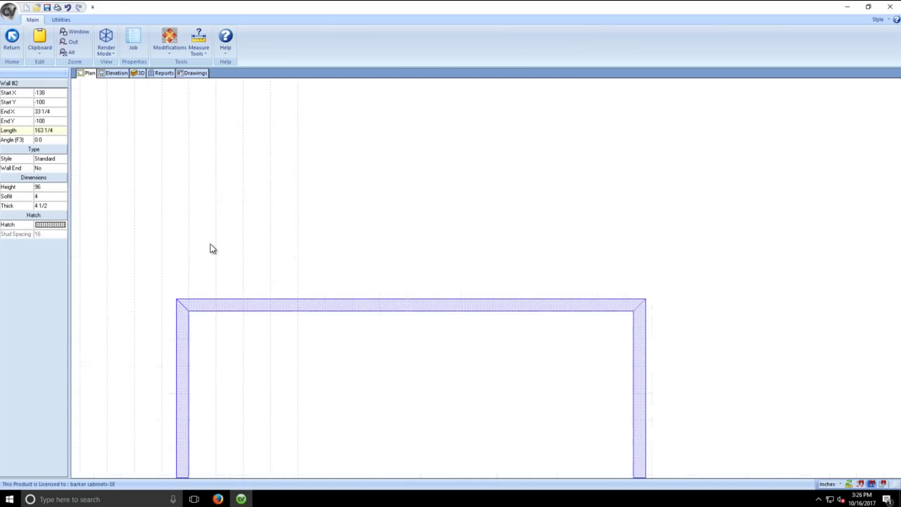
middle_click_drag(443, 370, 436, 251)
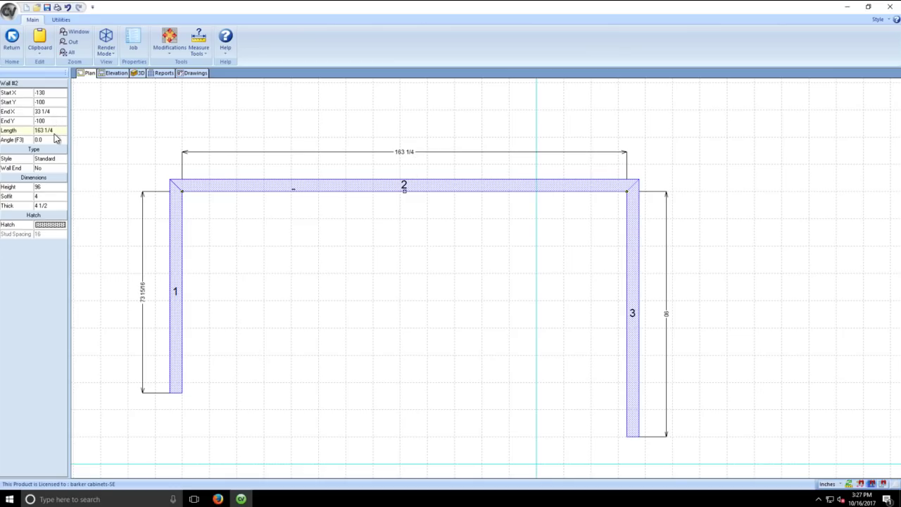
left_click(47, 186)
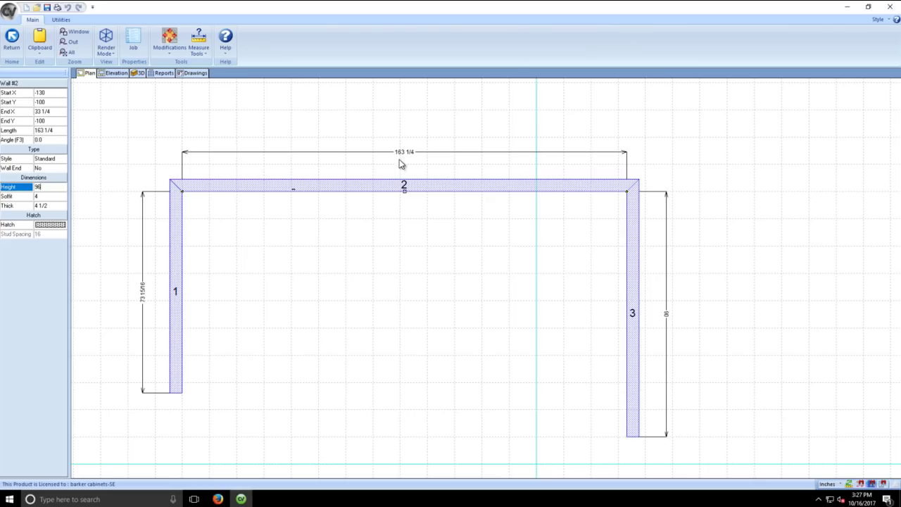
- Set the length of wall 3 to 83 5/8 inches
left_click(628, 311)
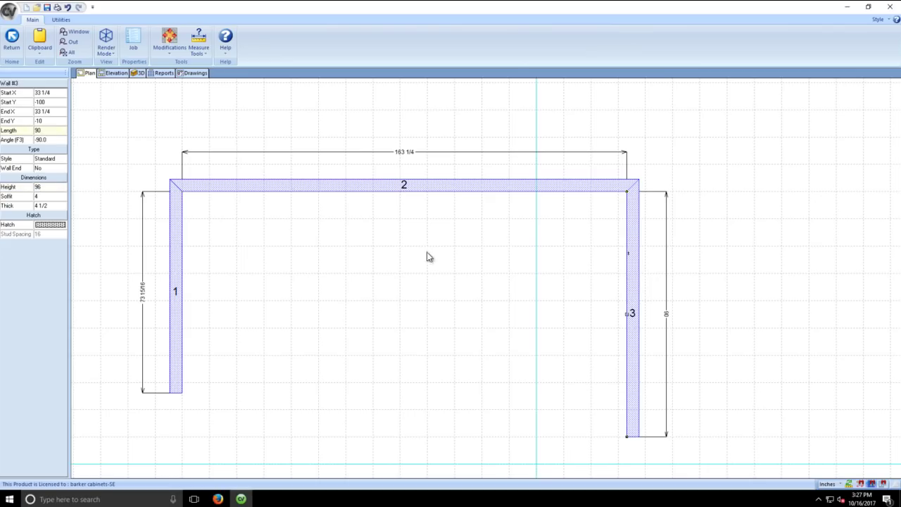
left_click(51, 131)
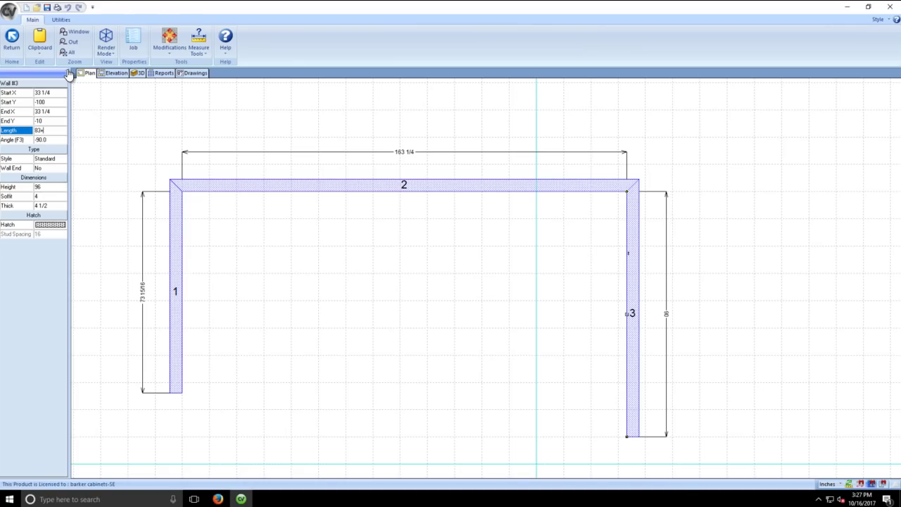
type("83.625")
key("Return")
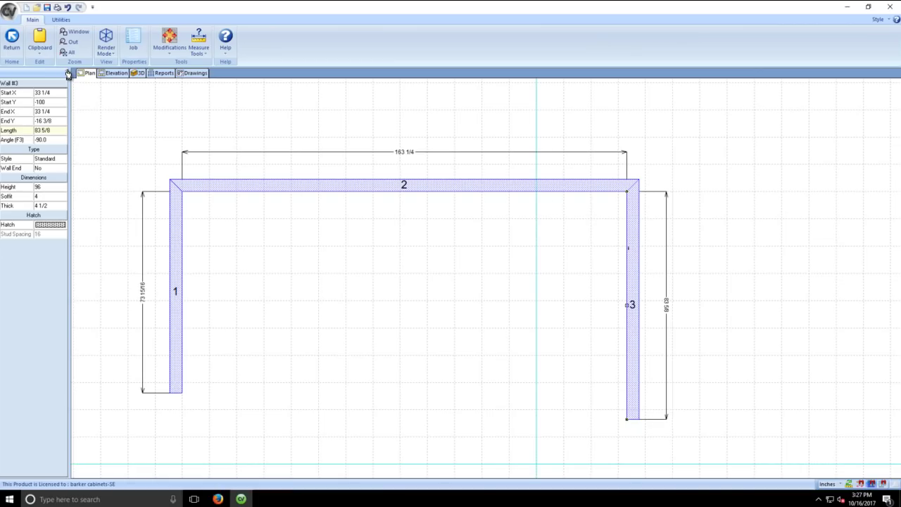
- Set the length of wall 1 to 60 3/16 inches and deselect it
left_click(175, 281)
left_click(52, 132)
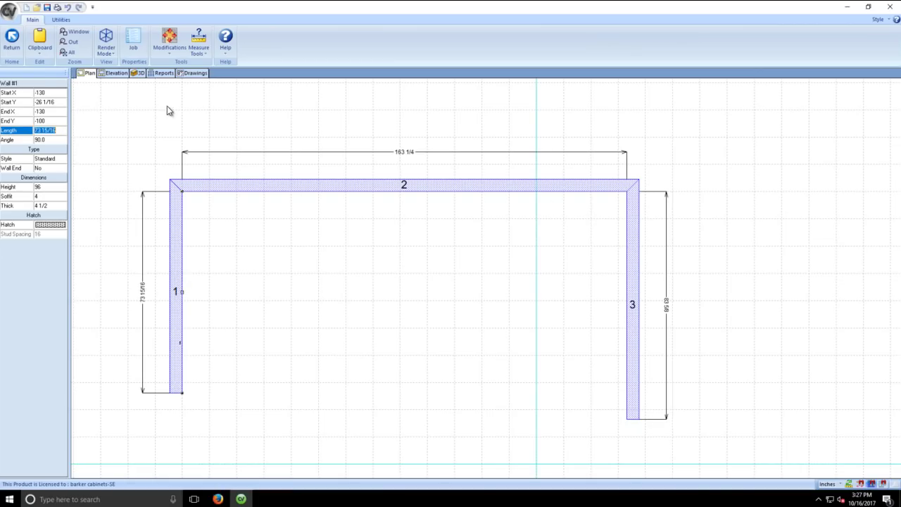
type("60")
key("Return")
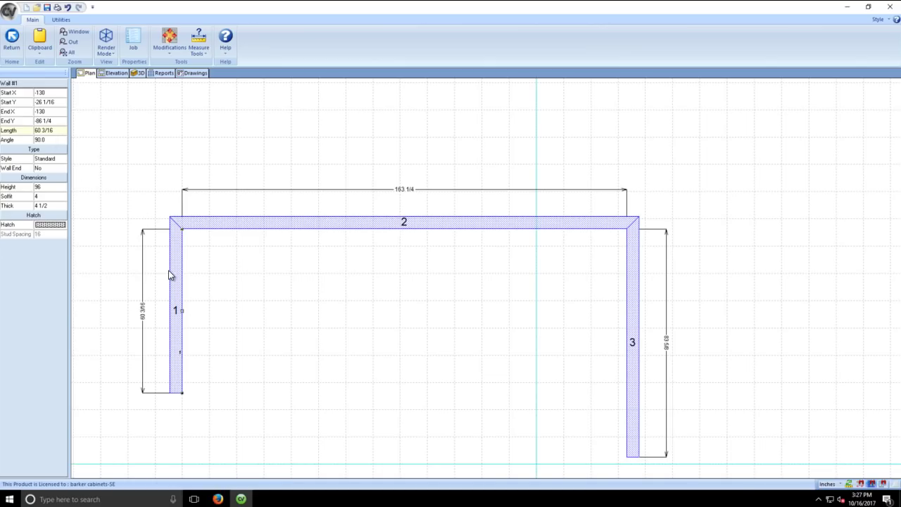
left_click(542, 414)
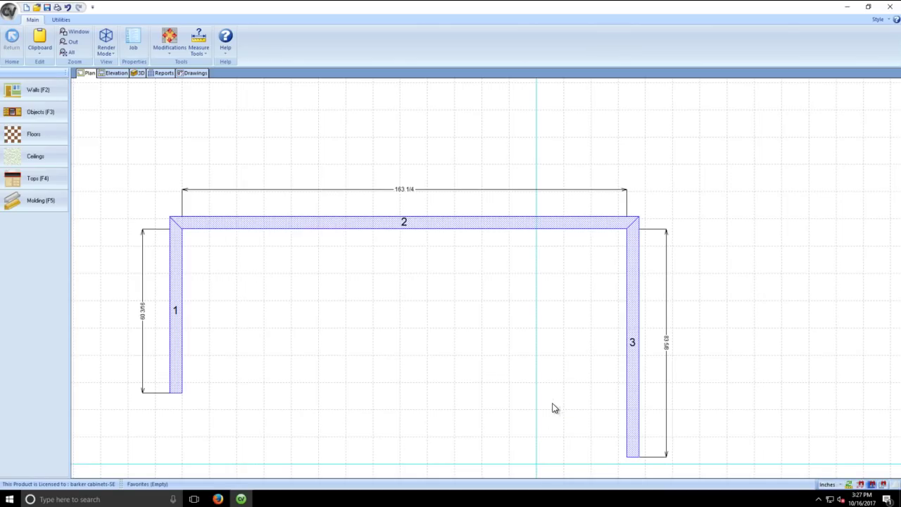
- Set the length of wall 1 to 60 5/8 inches
scroll(144, 330, "up", 1)
scroll(144, 329, "up", 1)
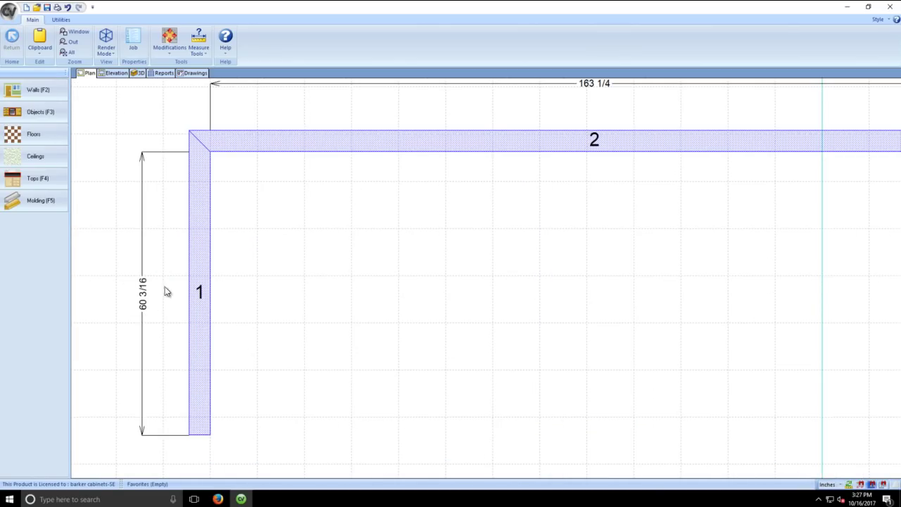
left_click(197, 256)
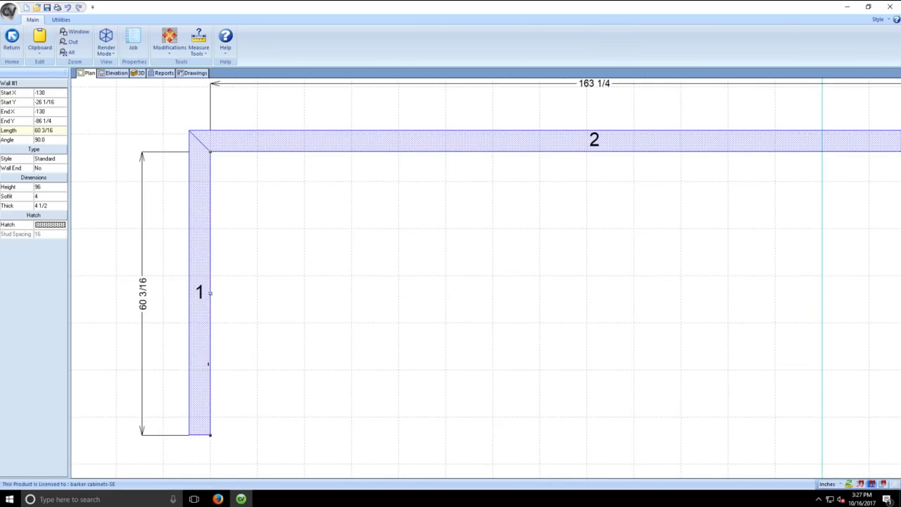
left_click(42, 130)
type("60.62")
key("Return")
left_click(50, 130)
type("6")
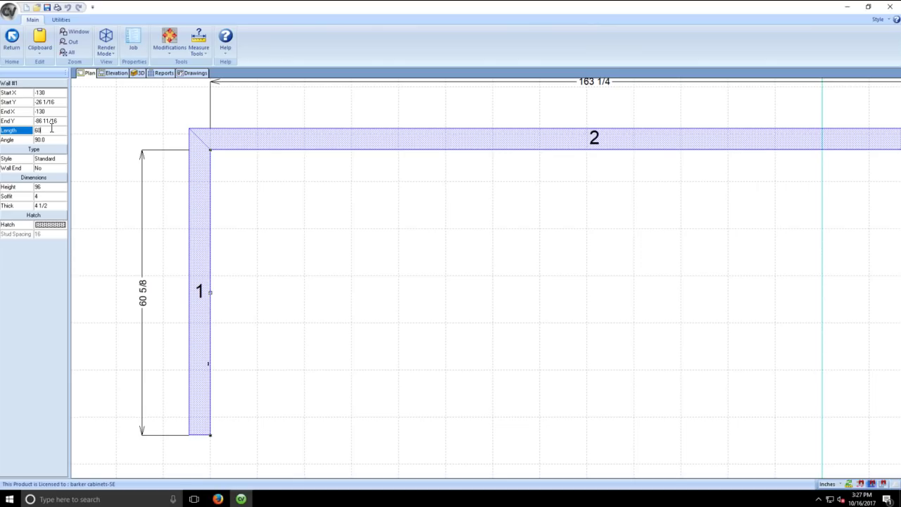
key("Return")
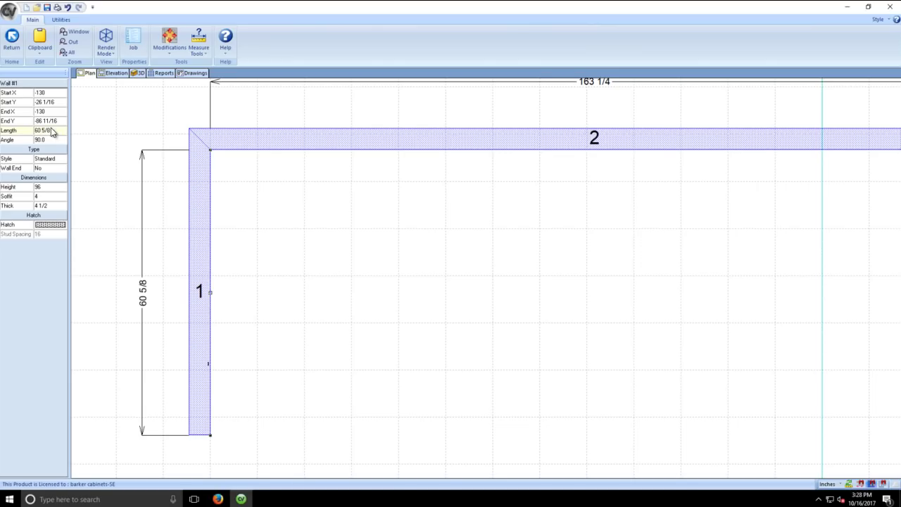
left_click(69, 52)
left_click_drag(516, 251, 617, 177)
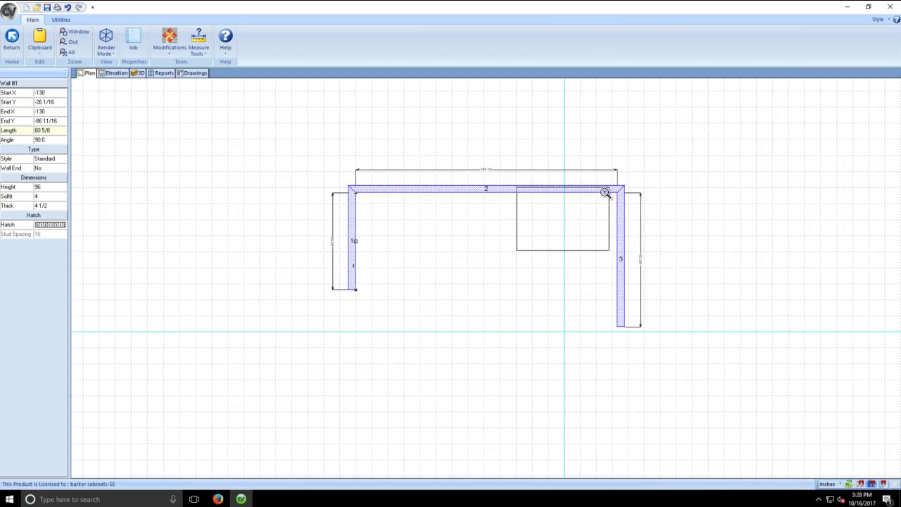
- Draw a fourth wall about 33 1/4 inches long from the free end of wall 3, running inward parallel to wall 2
left_click(12, 43)
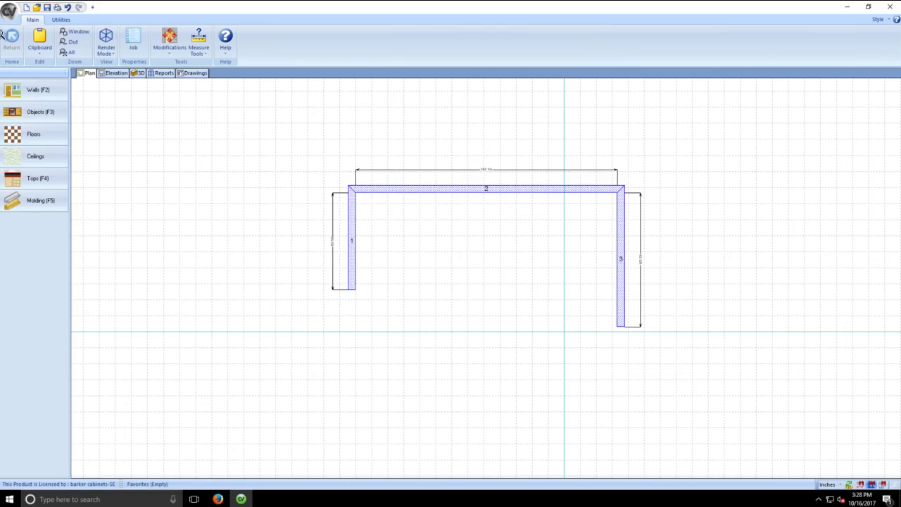
right_click(150, 131)
left_click(255, 138)
left_click(32, 91)
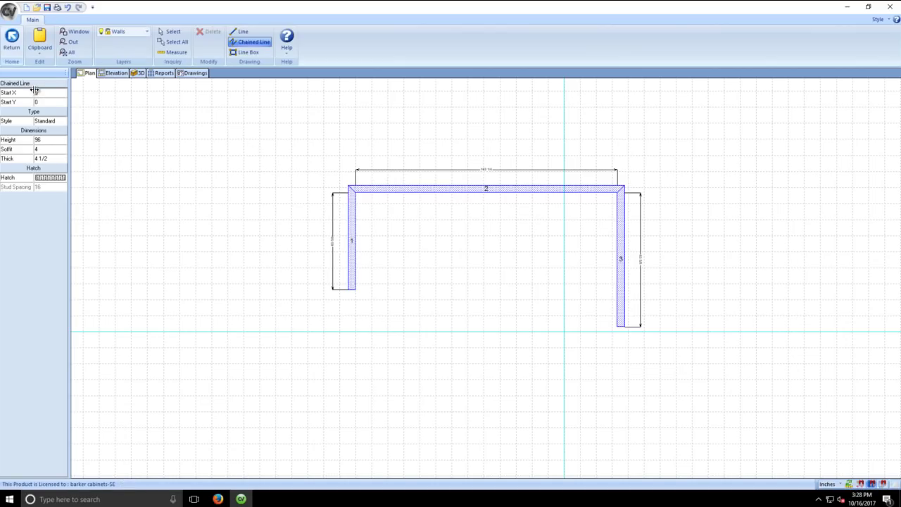
left_click(617, 326)
left_click(564, 327)
key("Escape")
left_click(11, 46)
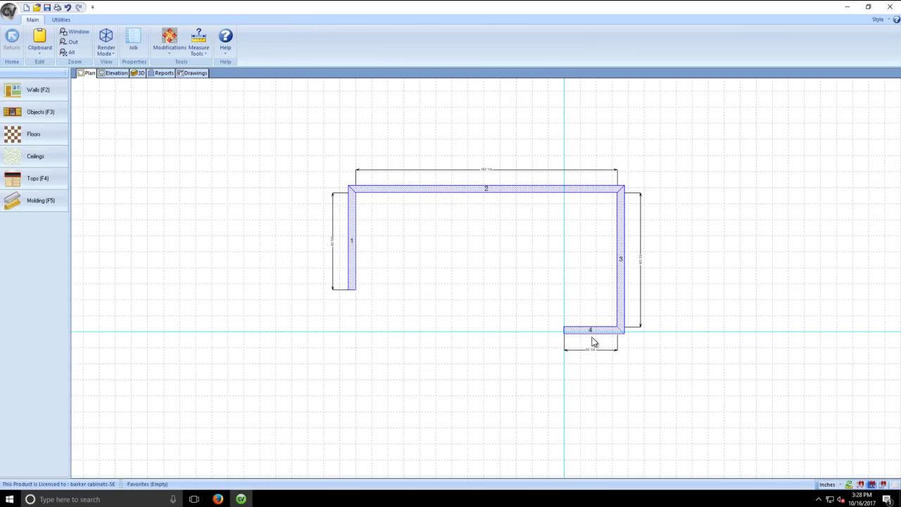
- Set the length of wall 4 to 27 inches and deselect it
left_click(592, 331)
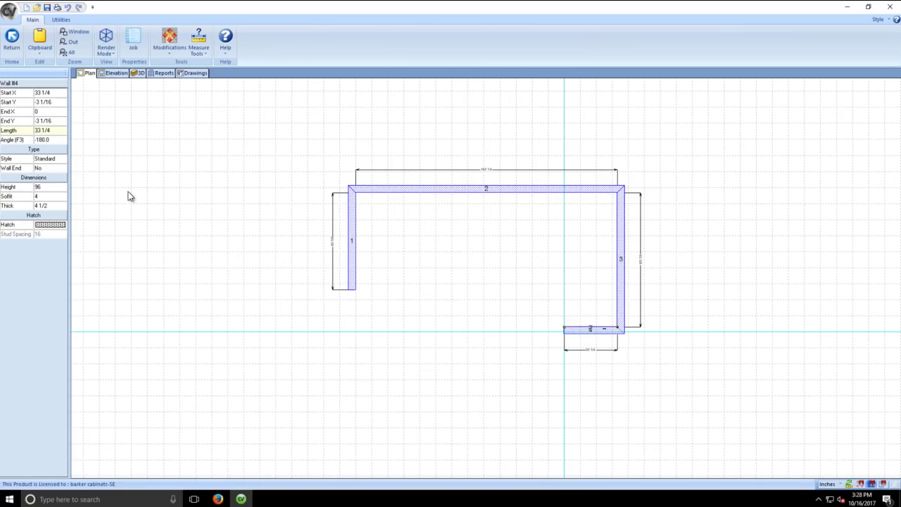
left_click(53, 131)
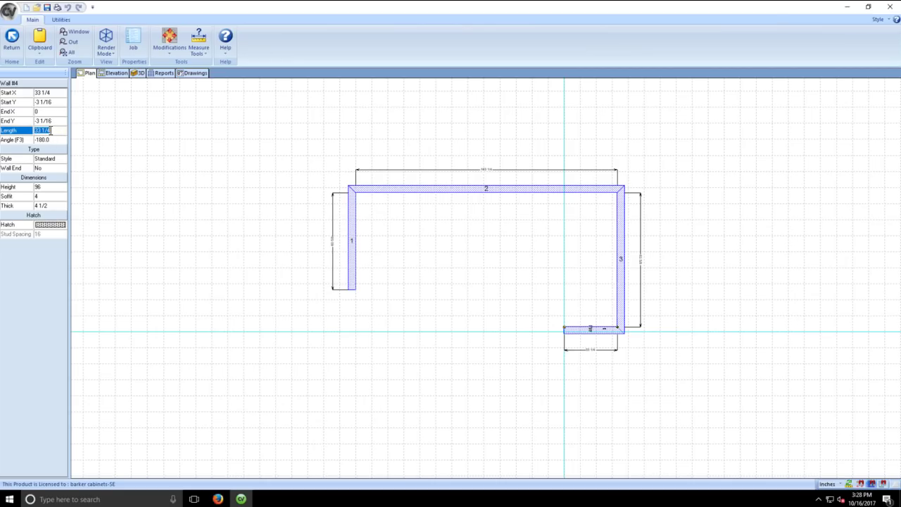
type("27")
key("Return")
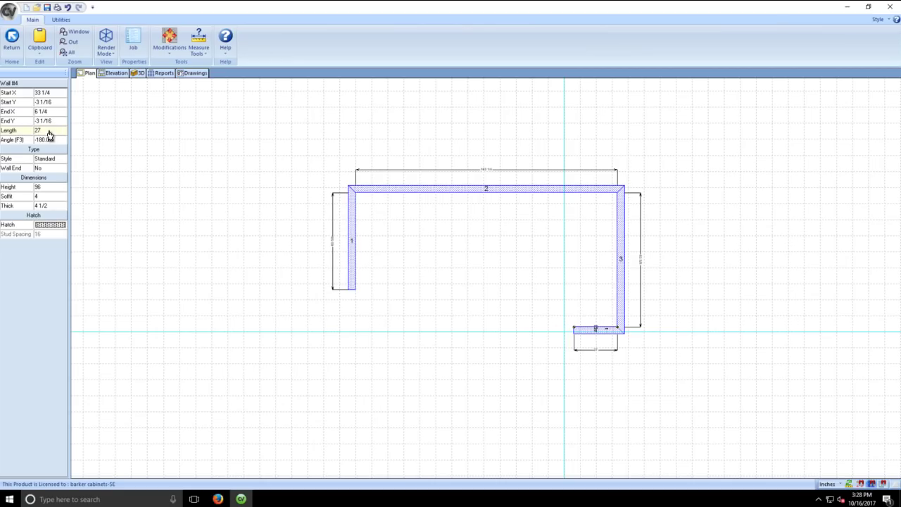
scroll(590, 325, "up", 5)
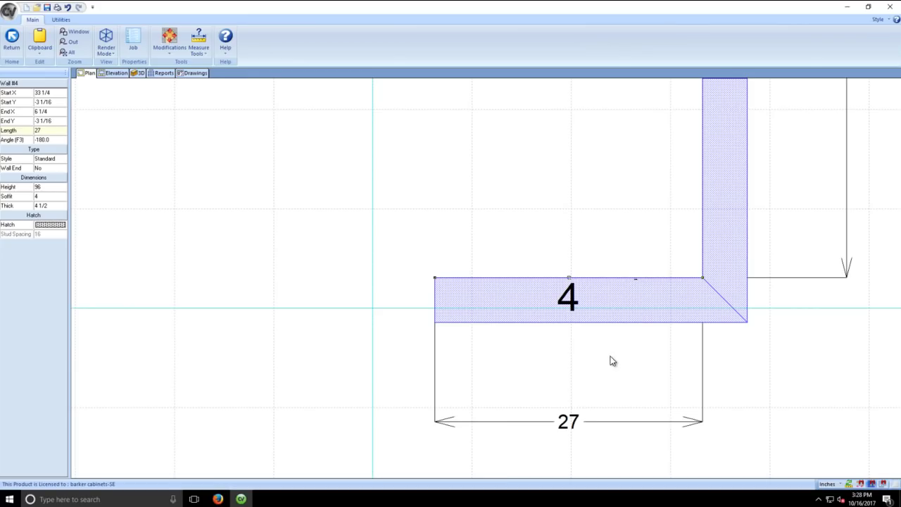
scroll(555, 257, "down", 3)
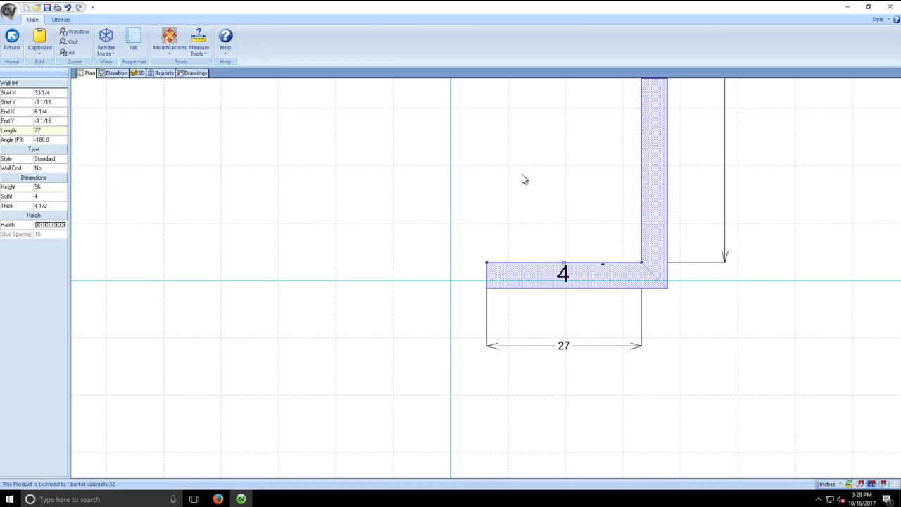
key("Escape")
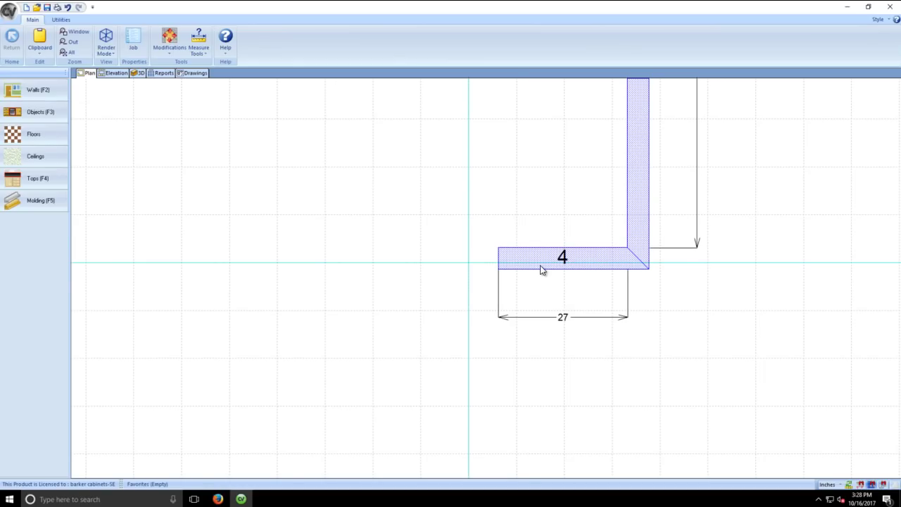
- Set the Wall End option of wall 4 to Yes and deselect the wall
left_click(540, 267)
left_click(60, 168)
left_click(61, 168)
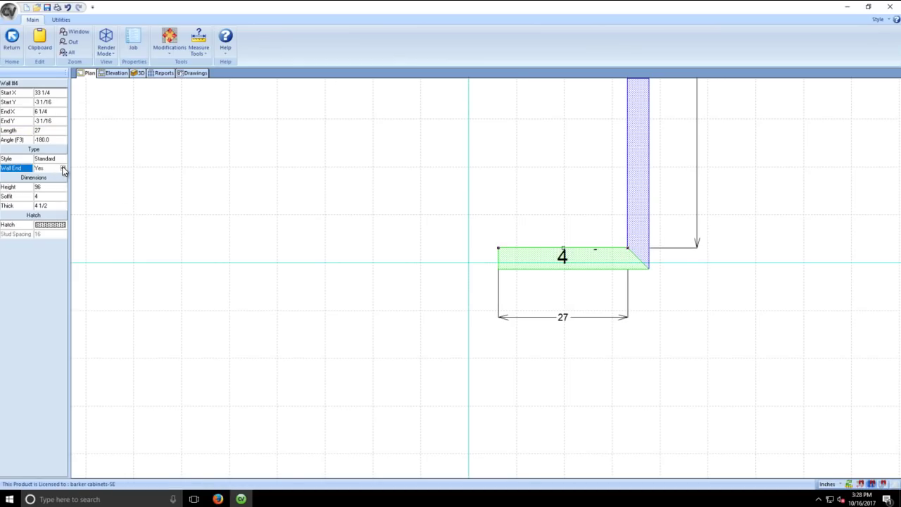
scroll(619, 225, "down", 2)
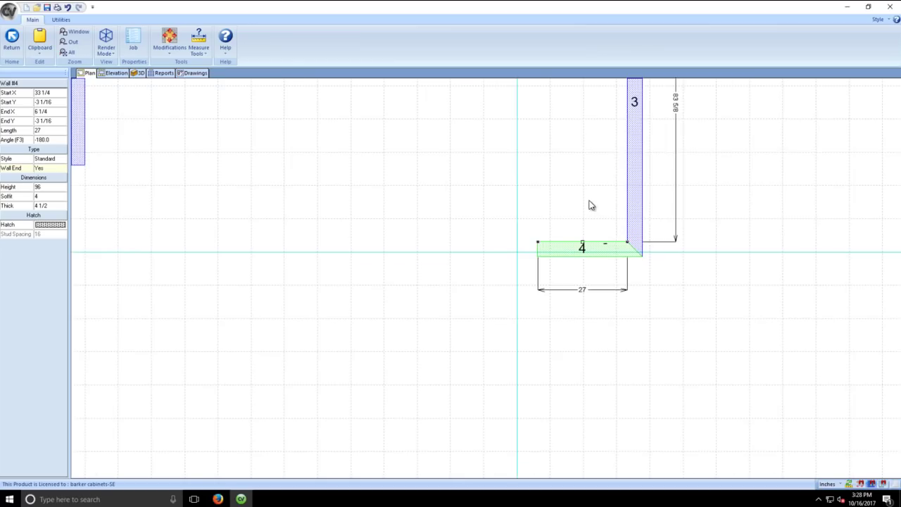
middle_click_drag(501, 278, 507, 316)
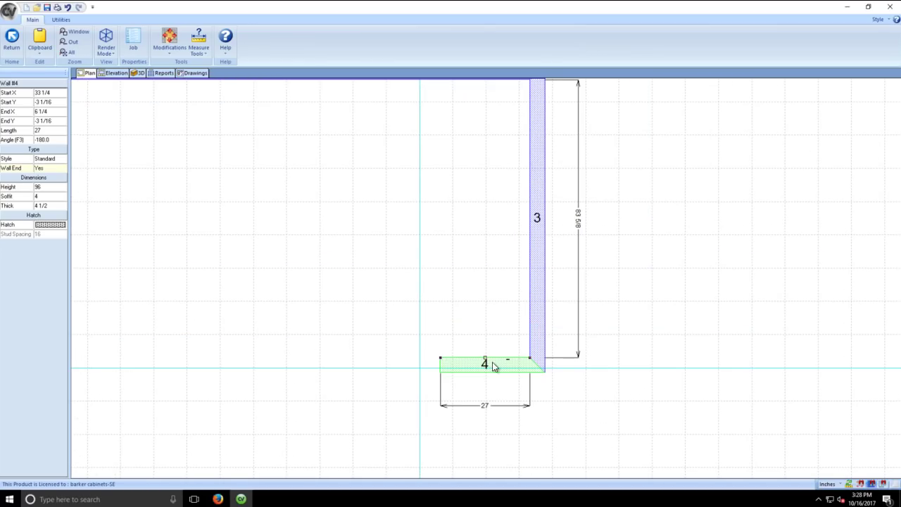
scroll(300, 275, "down", 1)
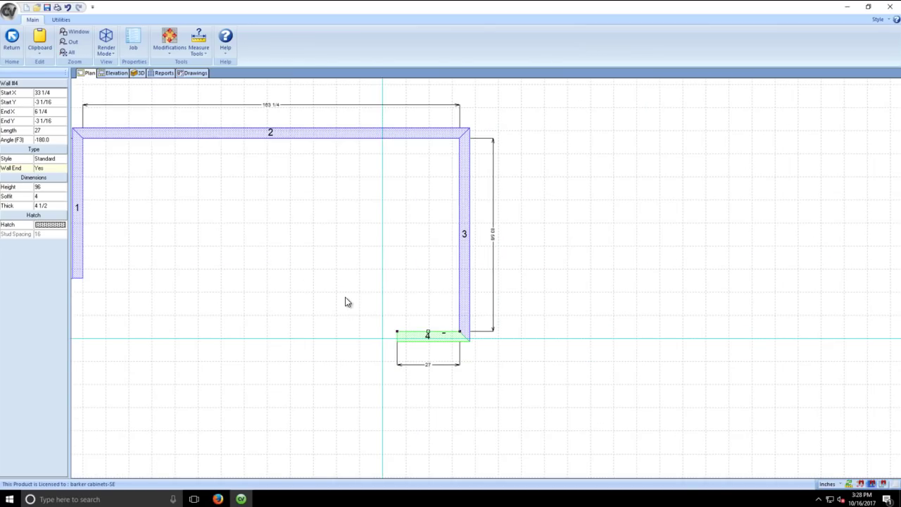
scroll(463, 326, "up", 2)
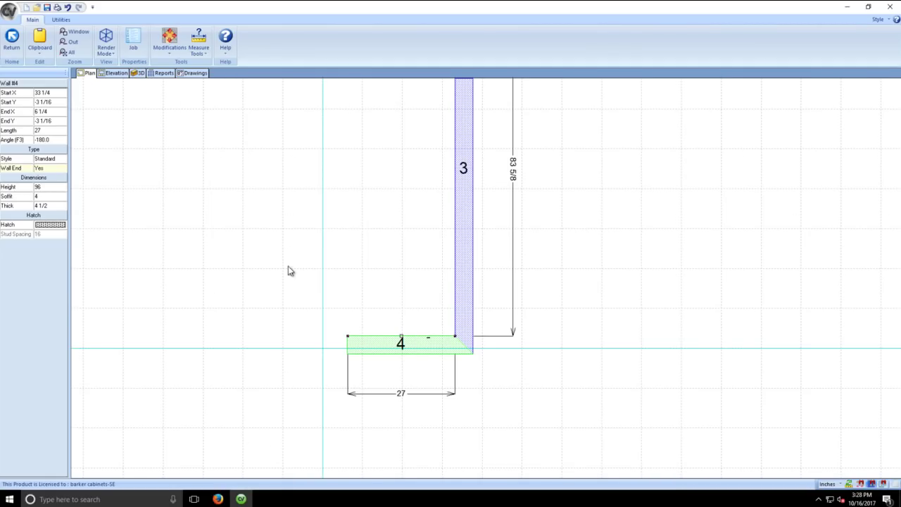
middle_click_drag(245, 259, 392, 302)
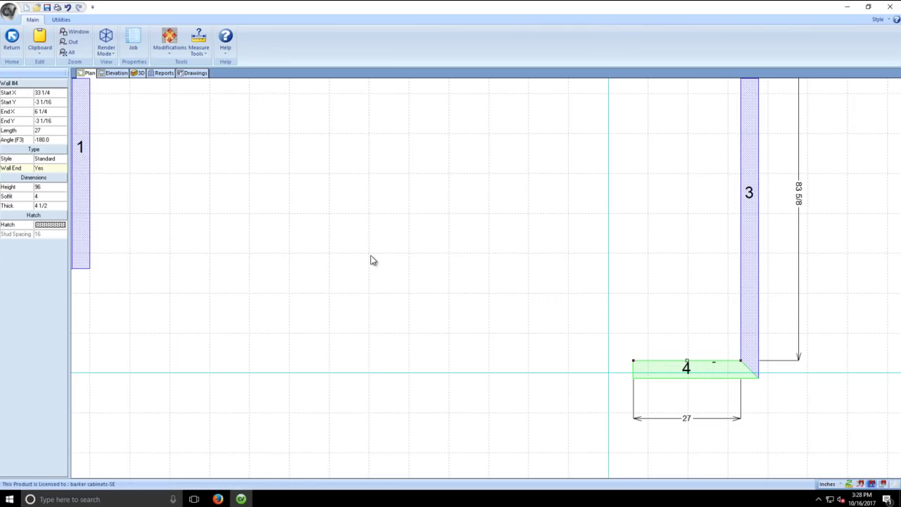
scroll(359, 255, "down", 2)
left_click(174, 168)
left_click(374, 190)
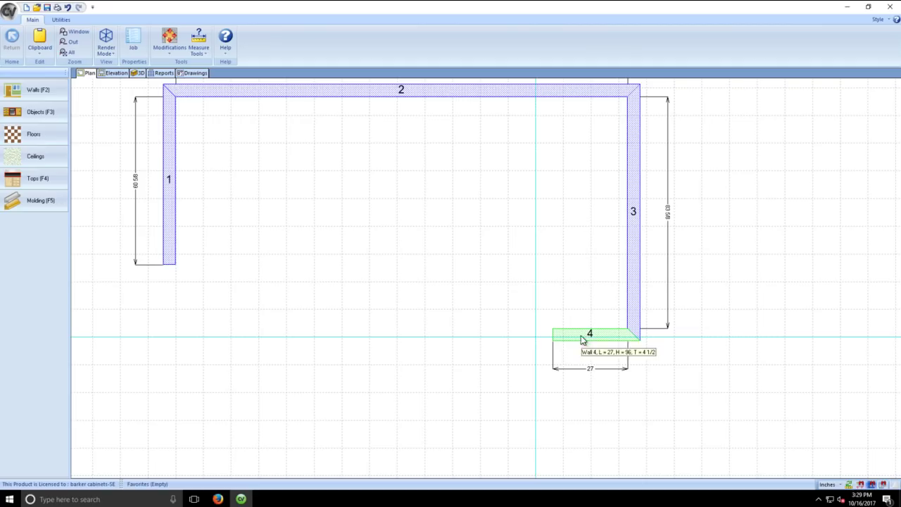
- Set the length of wall 2 to 210 5/8 inches and deselect it
scroll(497, 197, "up", 1)
left_click(377, 167)
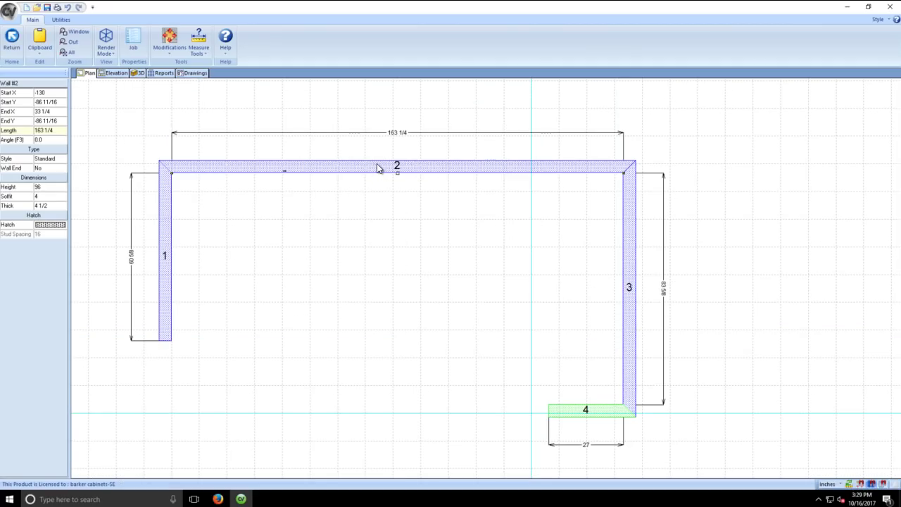
left_click(52, 123)
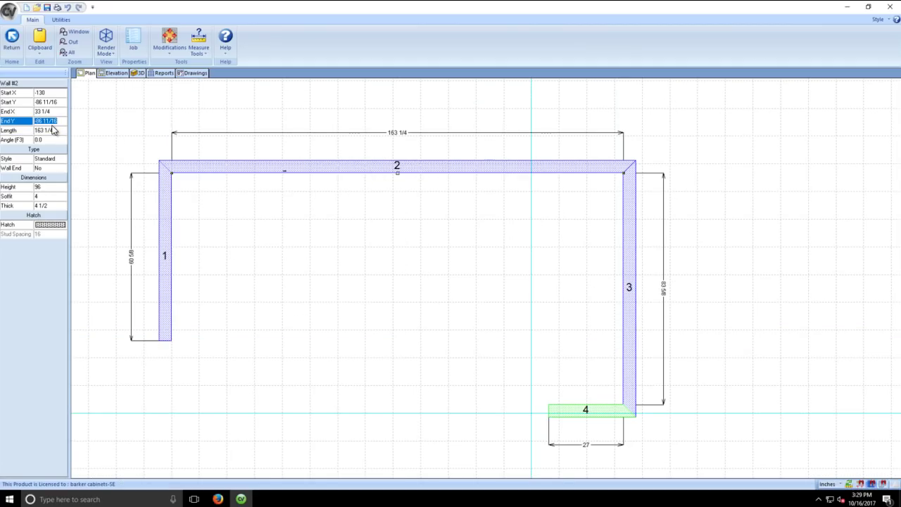
left_click(50, 131)
type("210.625")
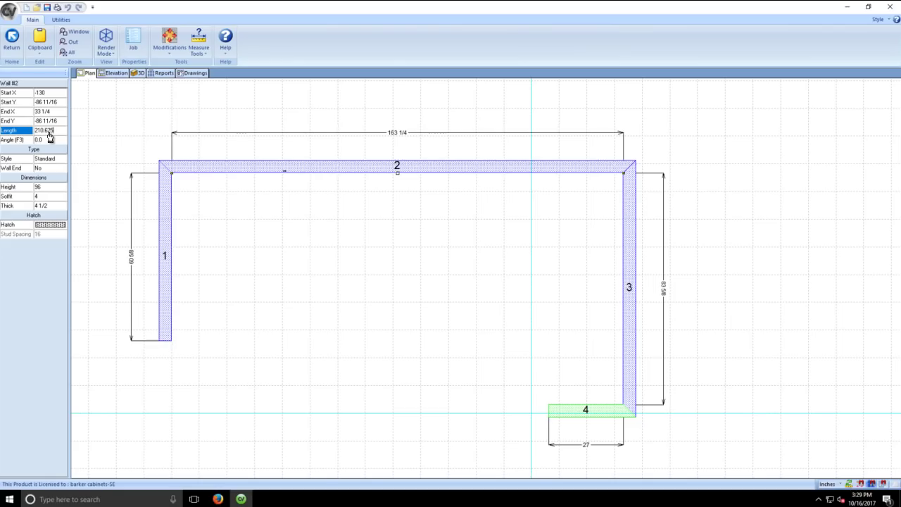
key("Return")
left_click(443, 267)
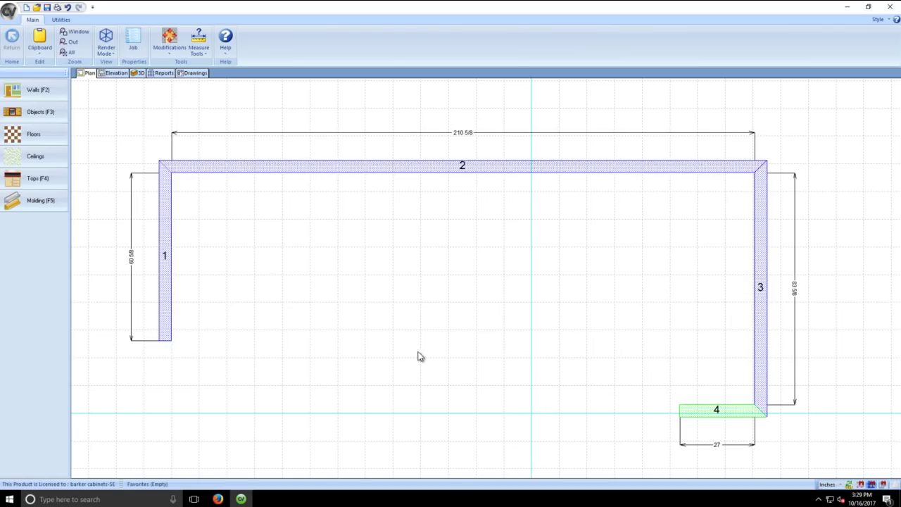
- Set the length of wall 3 to 213 inches
left_click(760, 346)
left_click(49, 131)
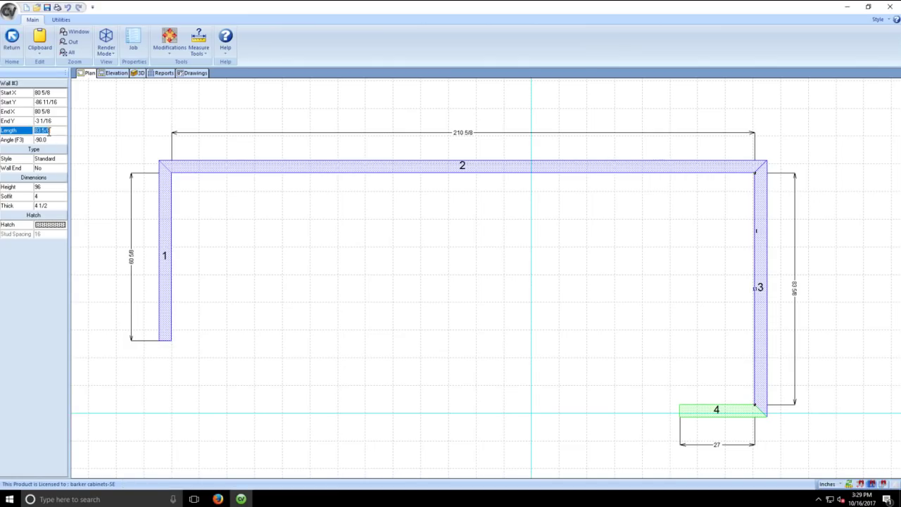
type("213")
key("Return")
middle_click_drag(48, 130, 521, 303)
scroll(332, 303, "down", 2)
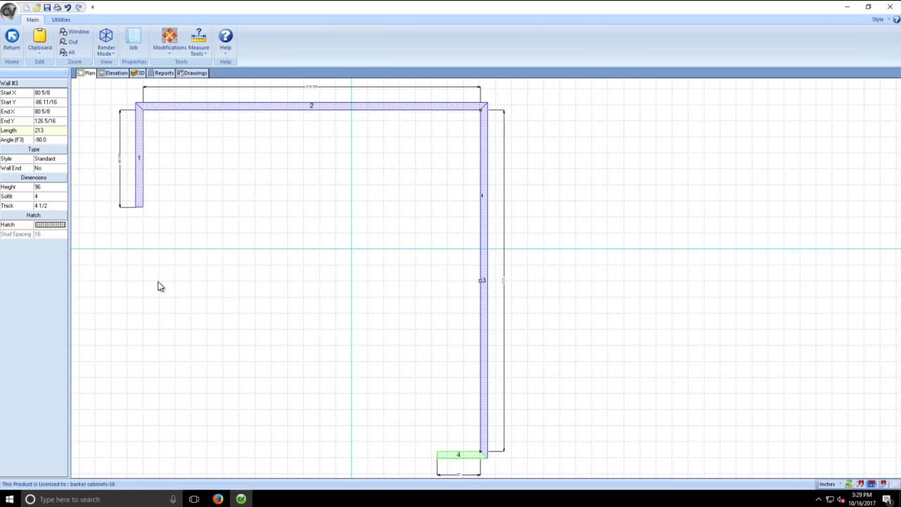
- Pan around the plan view to look over the wall layout from different centre points
key("Left")
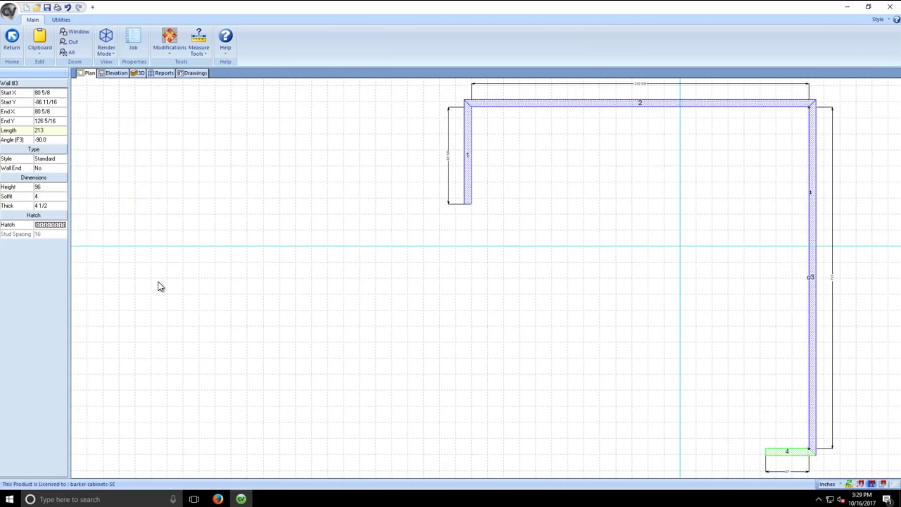
middle_click(659, 262)
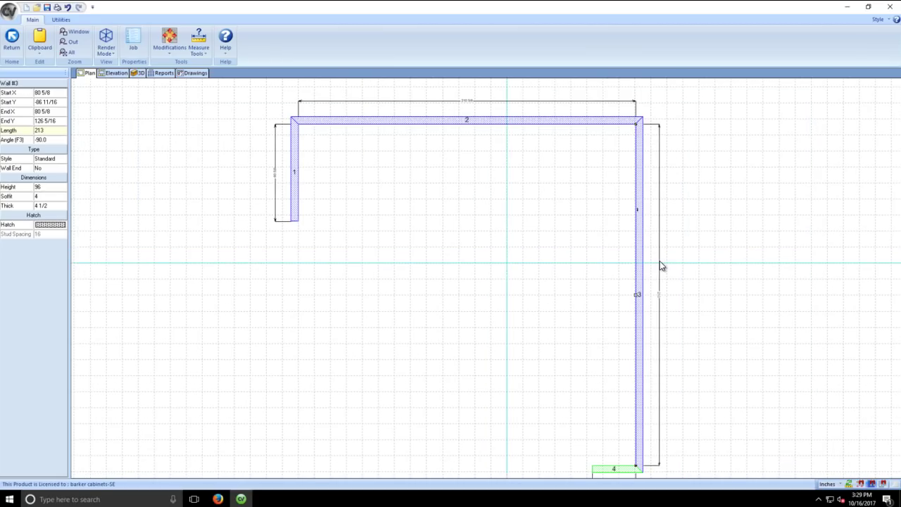
middle_click(329, 171)
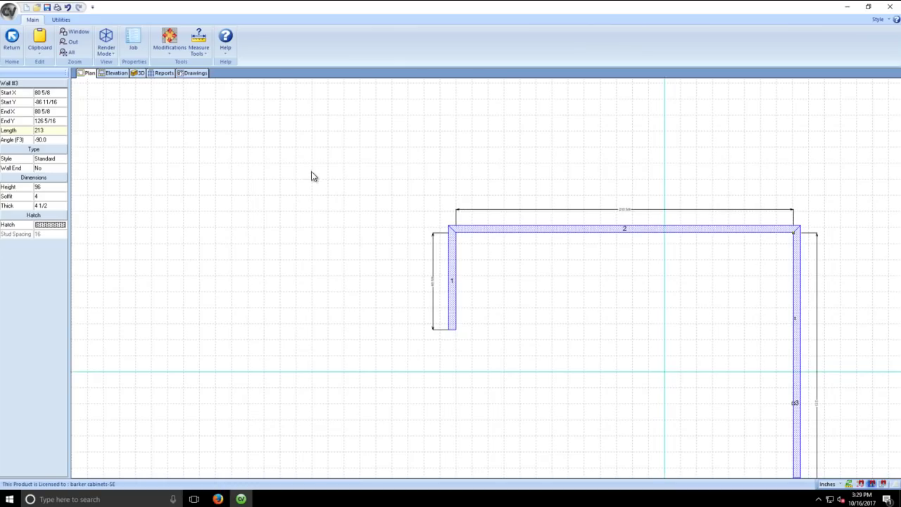
middle_click(237, 208)
middle_click(236, 207)
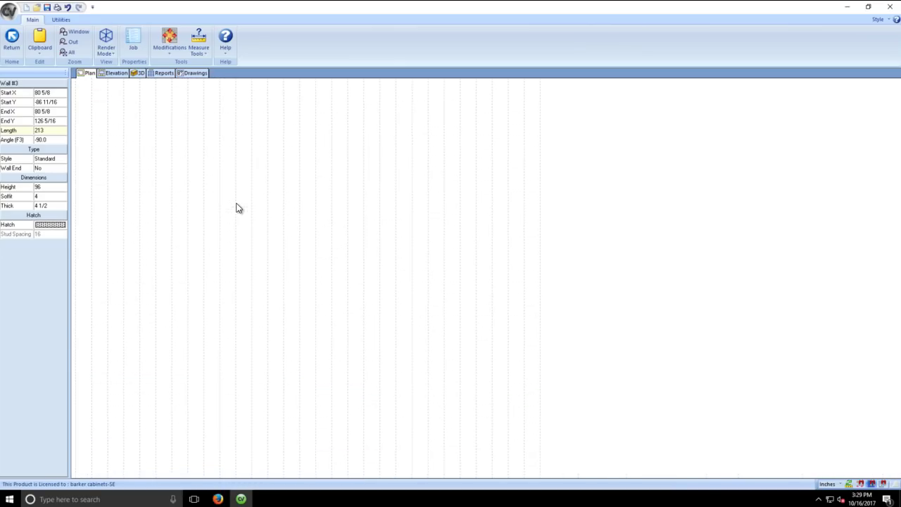
middle_click(644, 349)
middle_click(679, 365)
middle_click(720, 386)
middle_click(717, 378)
middle_click(400, 200)
middle_click(408, 217)
middle_click(458, 319)
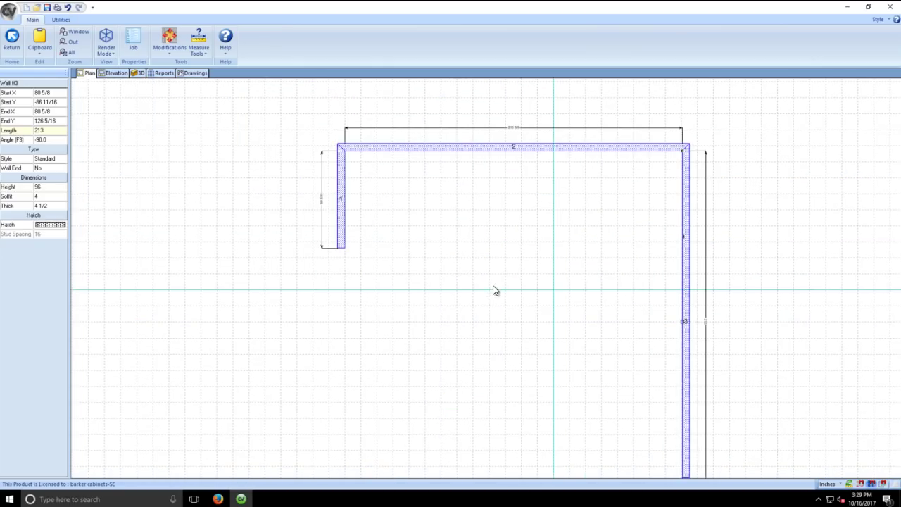
middle_click(496, 285)
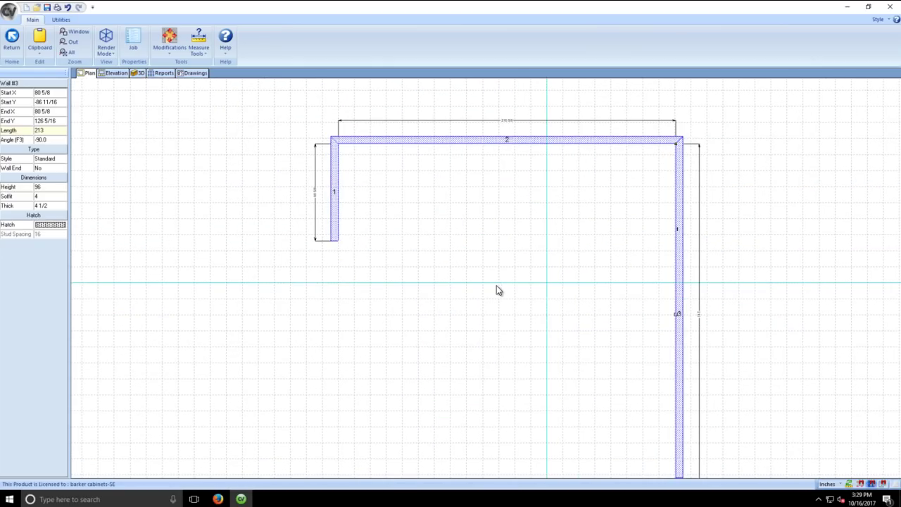
middle_click(896, 286)
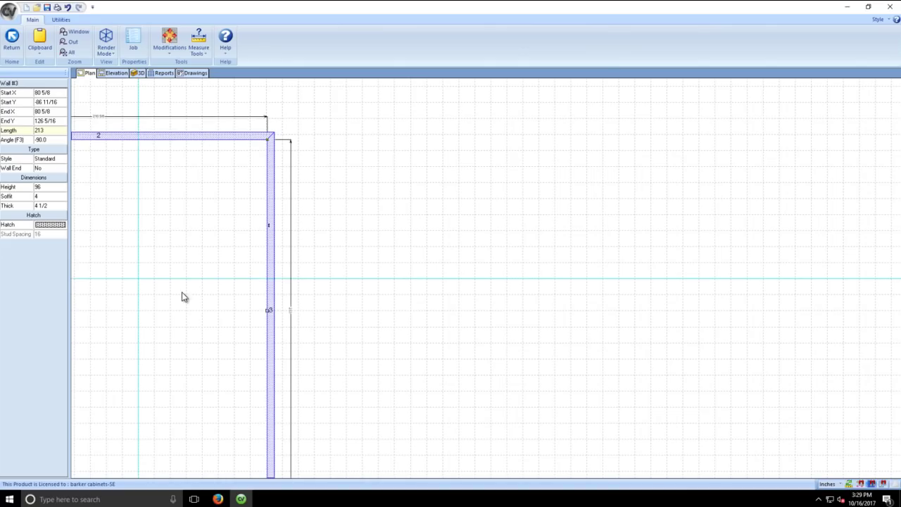
middle_click(139, 285)
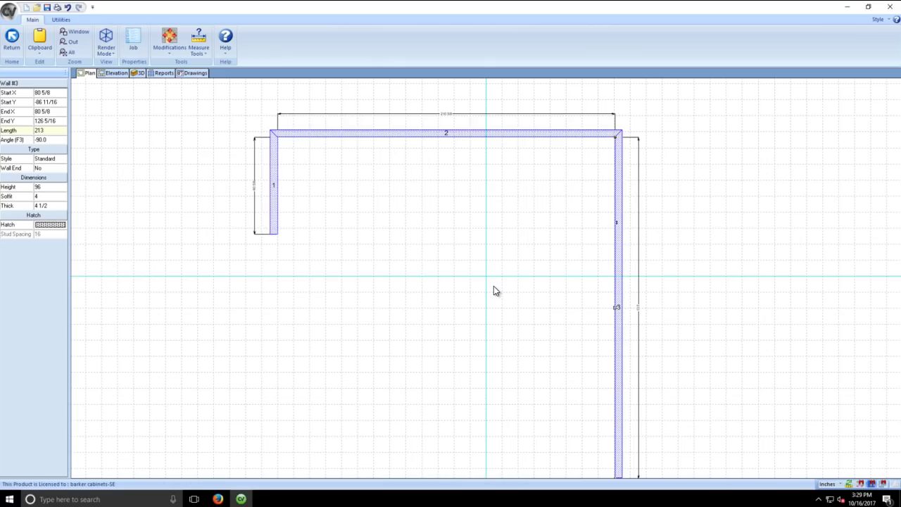
- Zoom the plan out and in to view all four walls with their dimensions
scroll(472, 287, "down", 5)
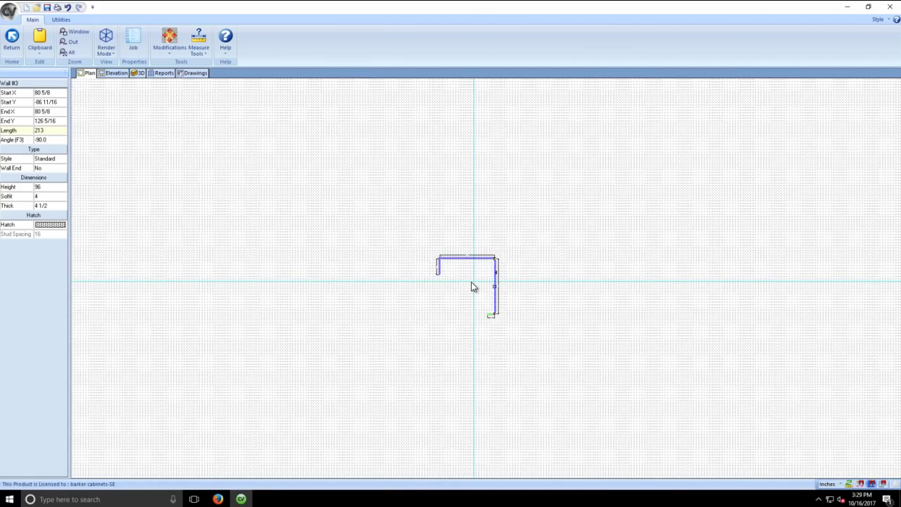
scroll(471, 287, "up", 8)
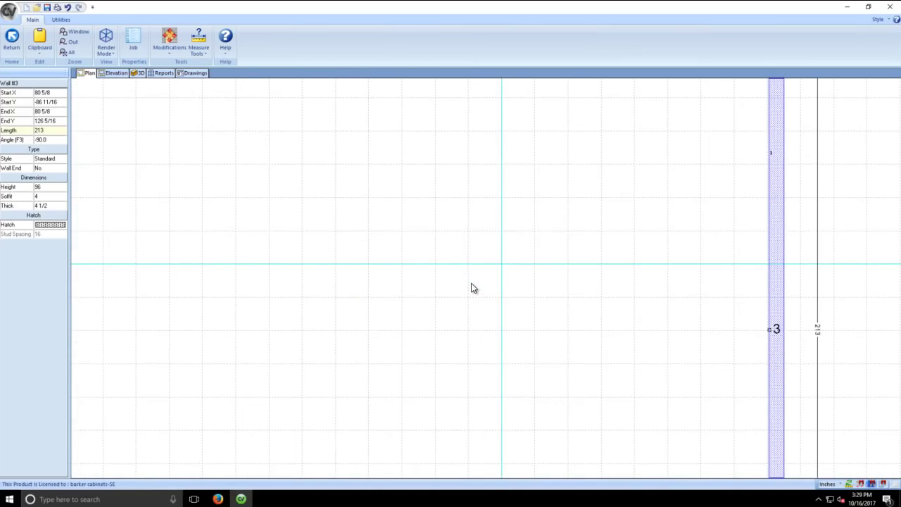
scroll(473, 287, "down", 6)
scroll(472, 288, "up", 4)
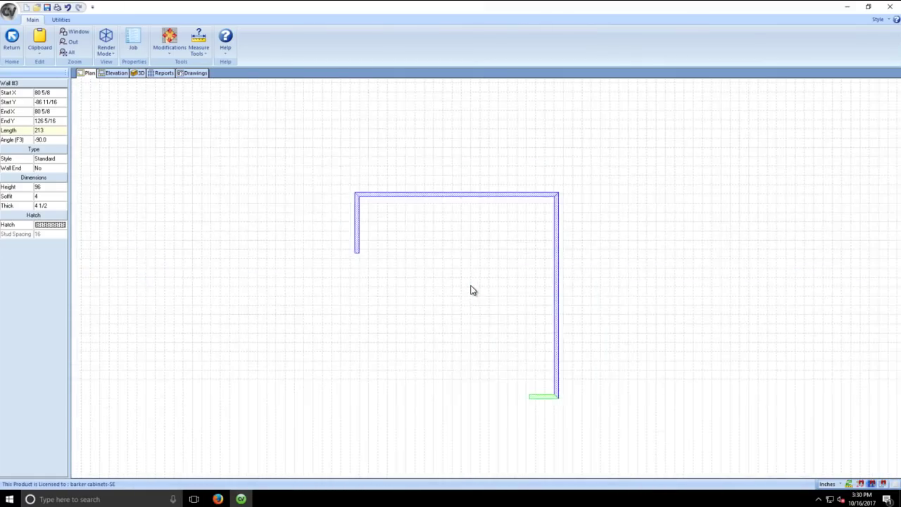
scroll(470, 288, "down", 2)
scroll(471, 288, "up", 4)
scroll(470, 288, "down", 4)
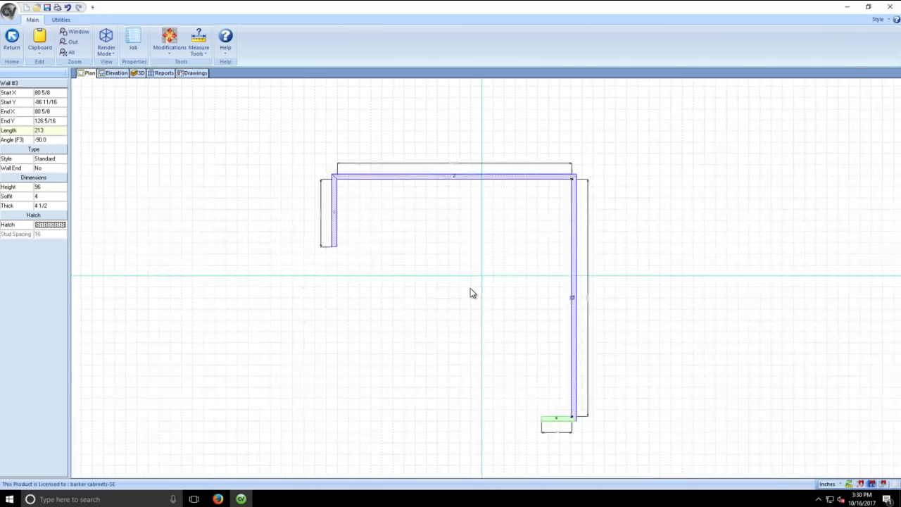
scroll(470, 289, "up", 3)
scroll(471, 294, "down", 2)
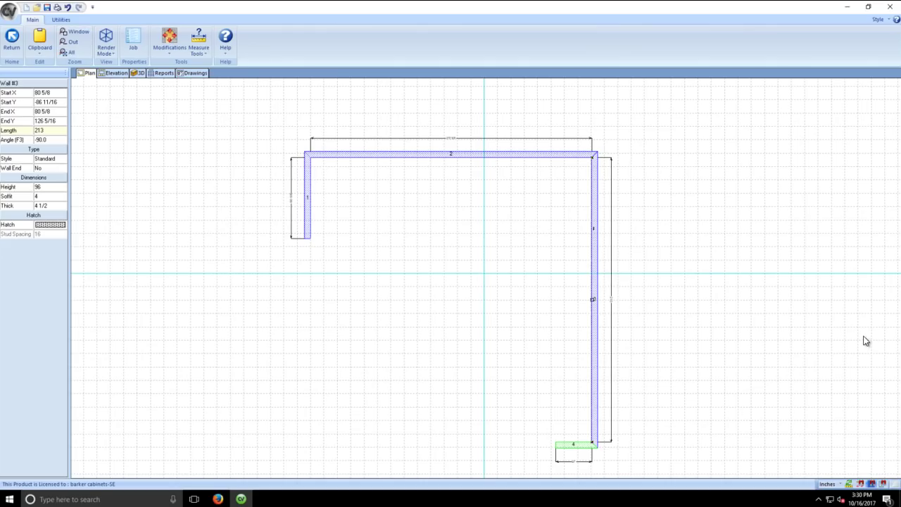
- Move wall 2 away from the adjoining walls and undo the move
scroll(867, 330, "up", 5)
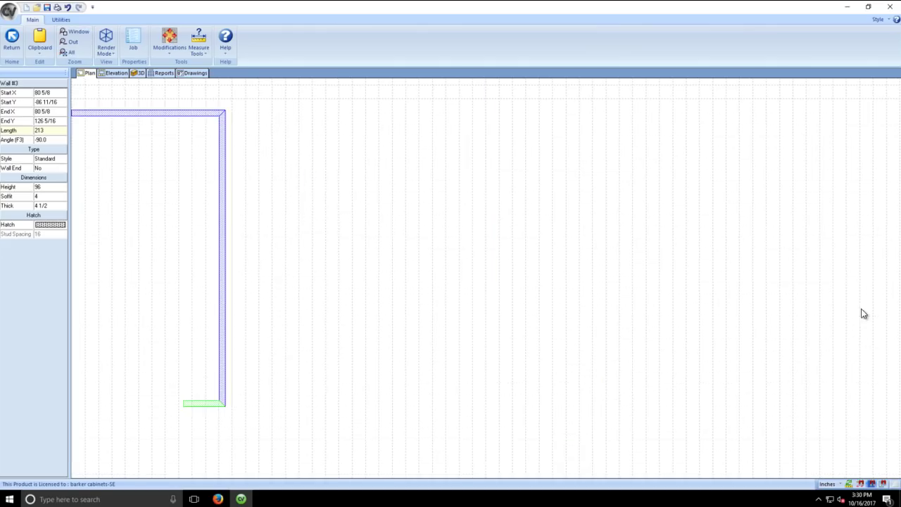
left_click(67, 53)
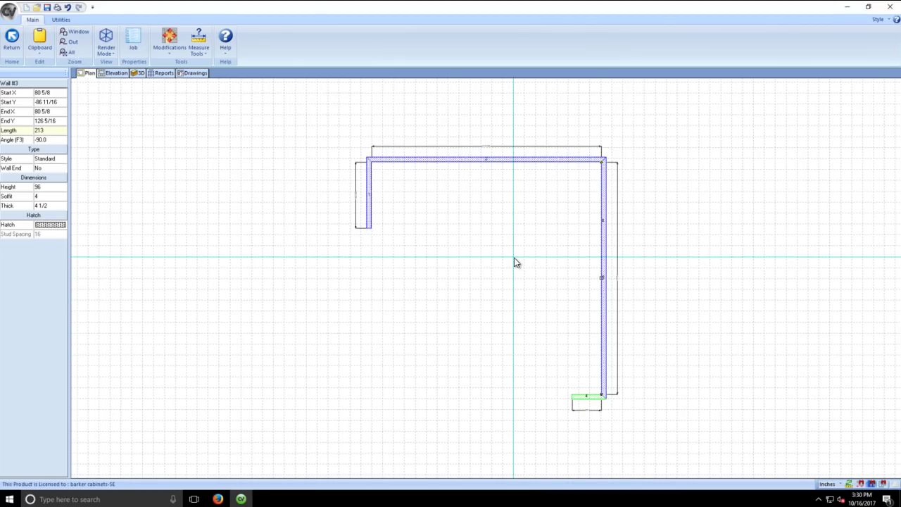
left_click(484, 169)
left_click_drag(485, 161, 756, 207)
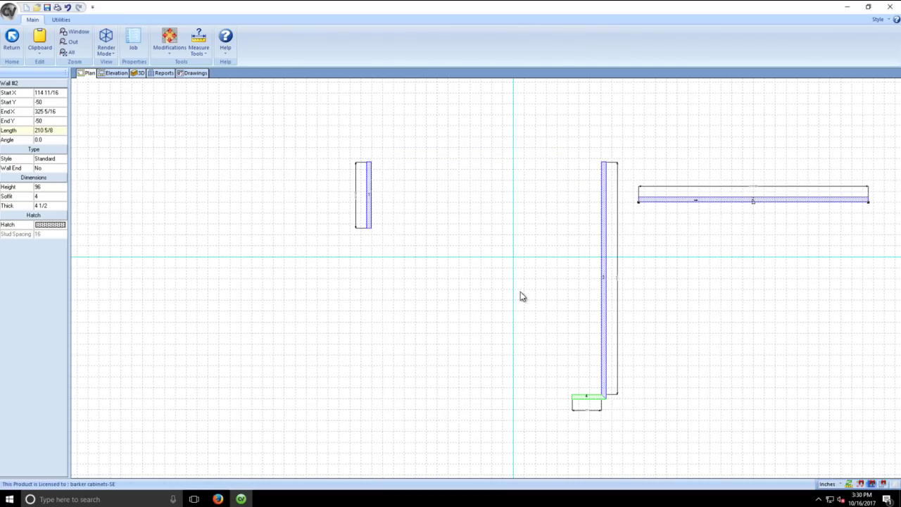
key("ctrl+z")
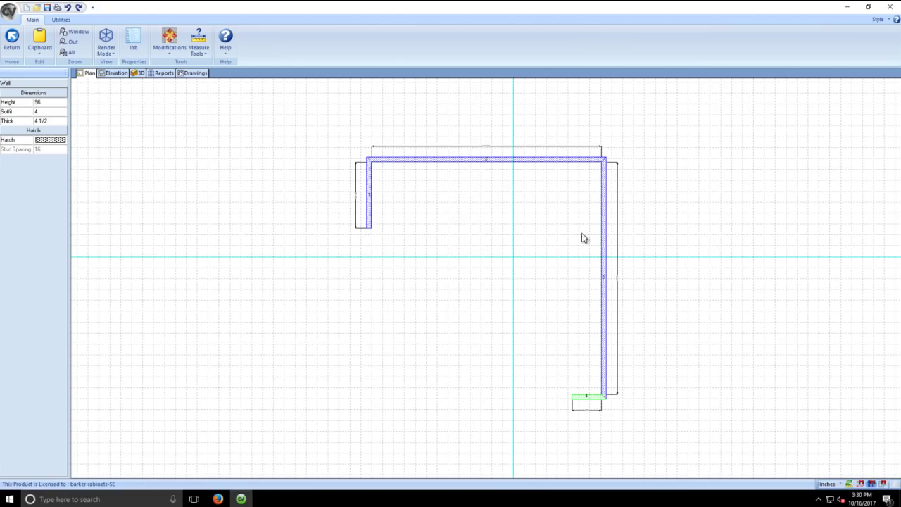
- Center the room on the plan's origin with the Center Room modification
left_click(174, 54)
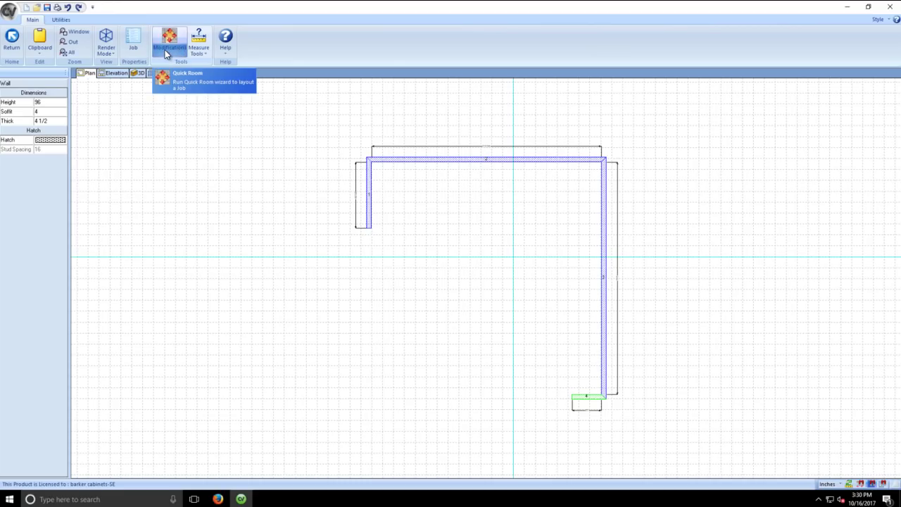
left_click(168, 52)
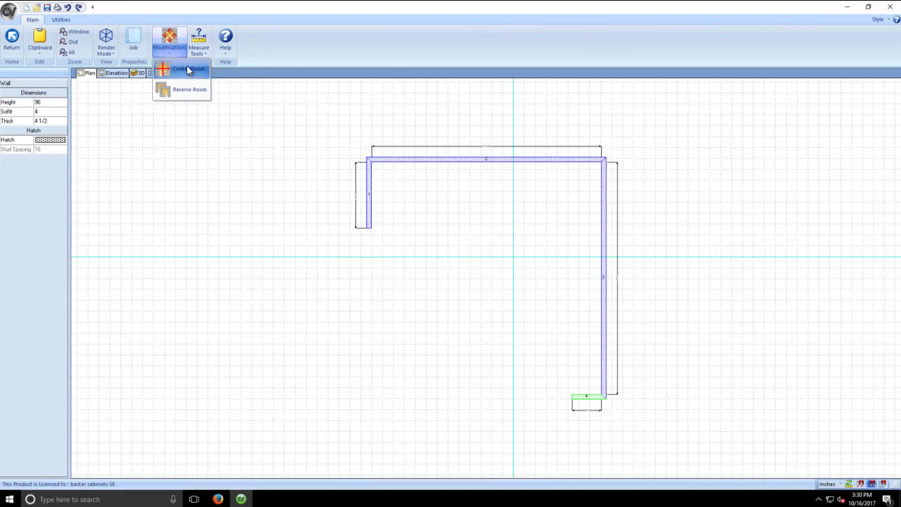
left_click(187, 68)
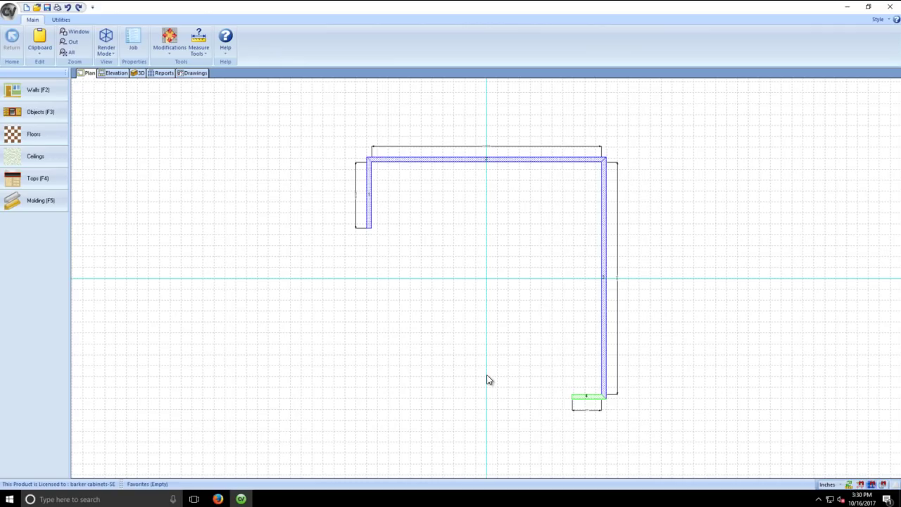
- Draw a freestanding horizontal wall 100 inches long inside the room, starting at X -60, Y 0
left_click(45, 91)
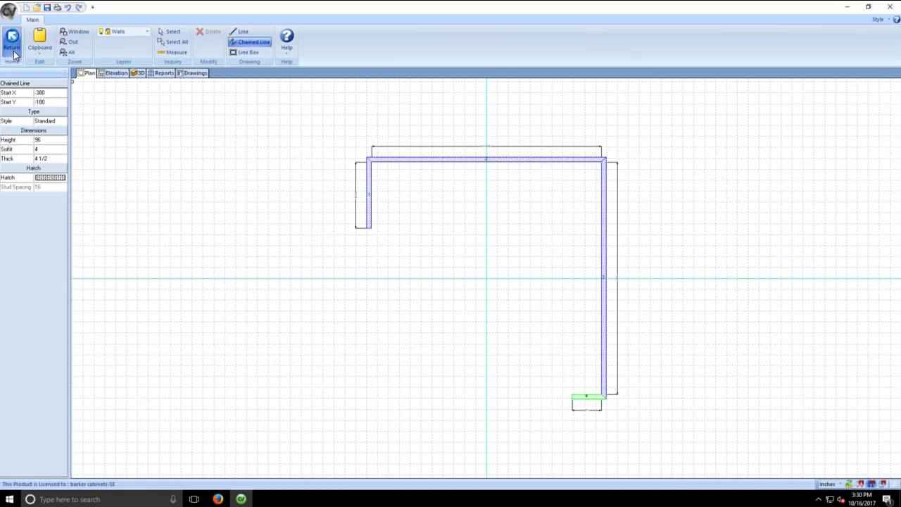
left_click(420, 275)
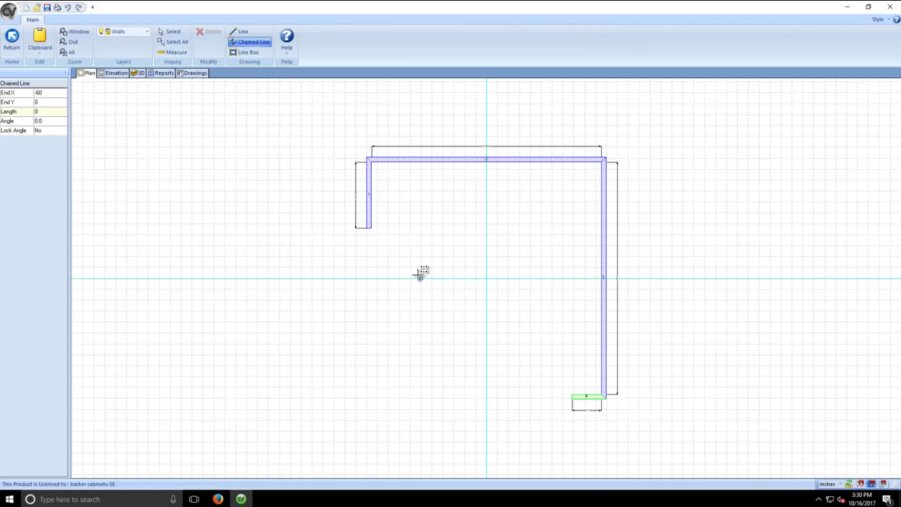
scroll(510, 274, "up", 3)
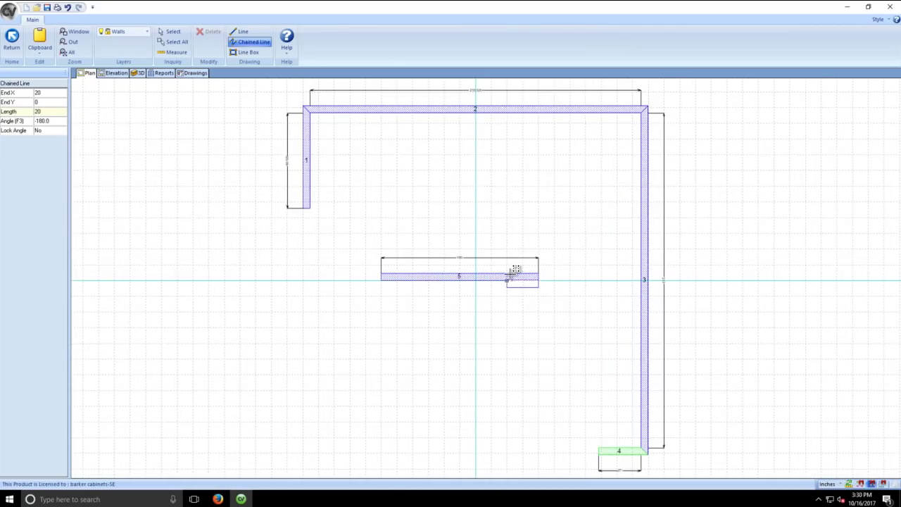
right_click(511, 277)
left_click(11, 39)
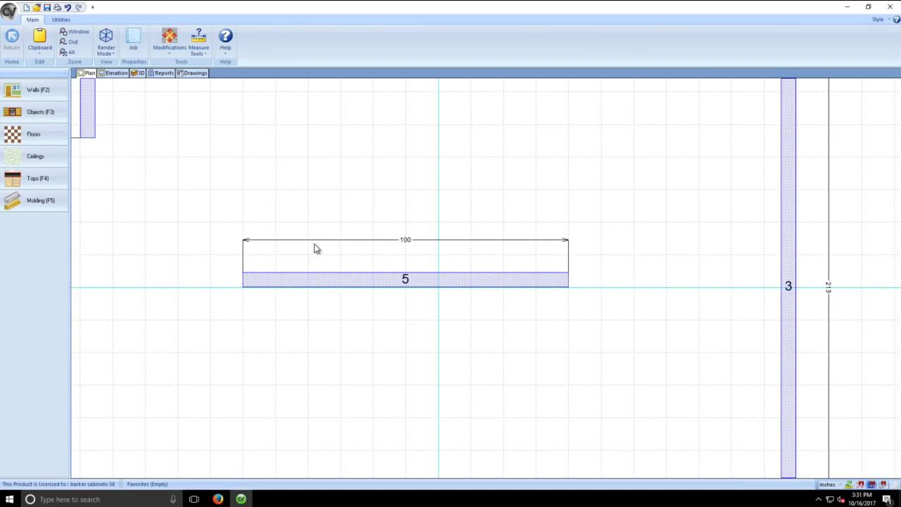
- Show the room in 3D and rotate the camera to look down on the walls from above
left_click(138, 73)
left_click(144, 33)
left_click_drag(281, 165, 494, 190)
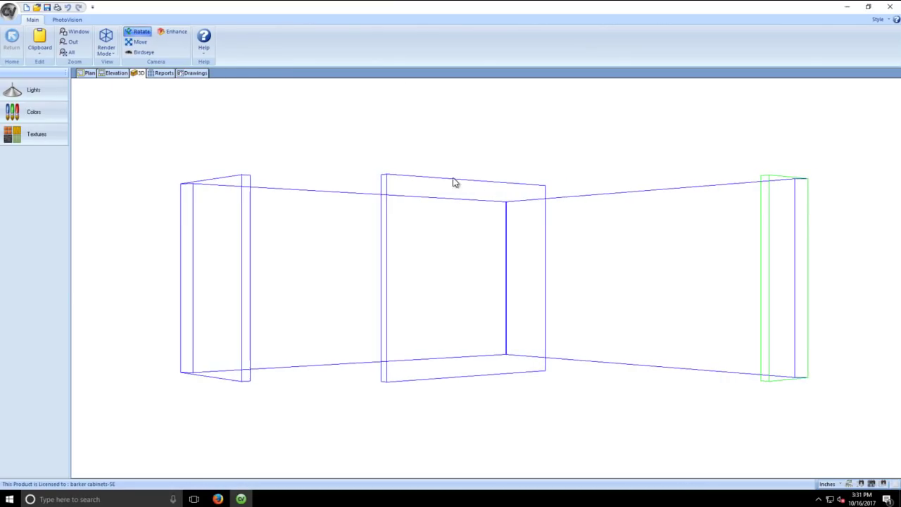
left_click_drag(354, 175, 404, 314)
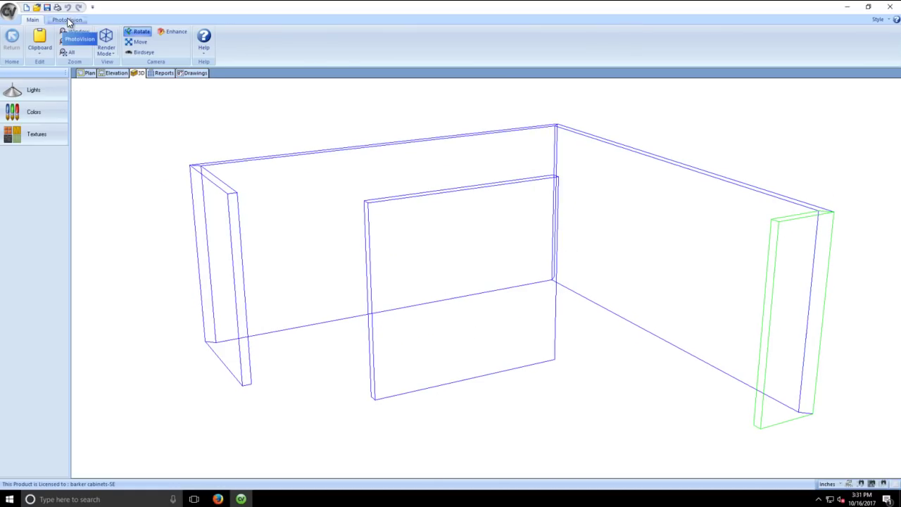
- Produce an Architectural rendering of the 3D room with the new freestanding wall
left_click(67, 19)
left_click(68, 54)
left_click(81, 74)
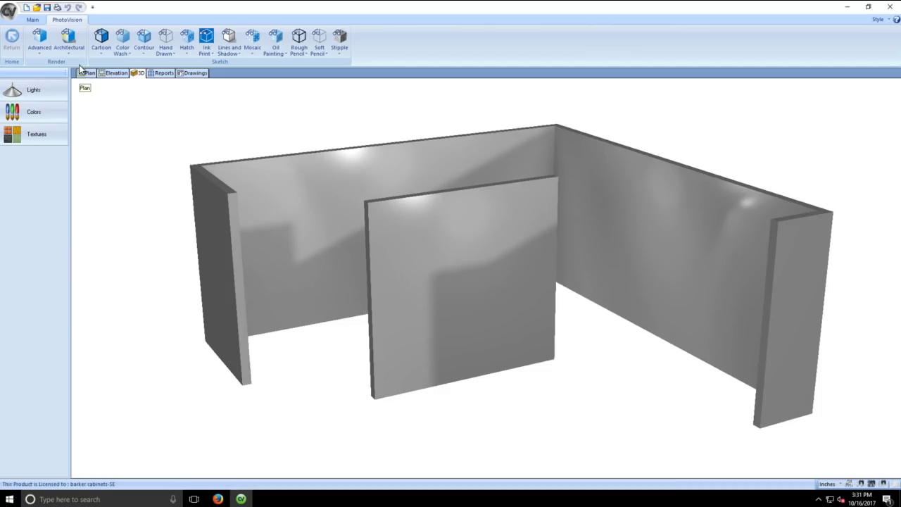
left_click(68, 50)
left_click(88, 90)
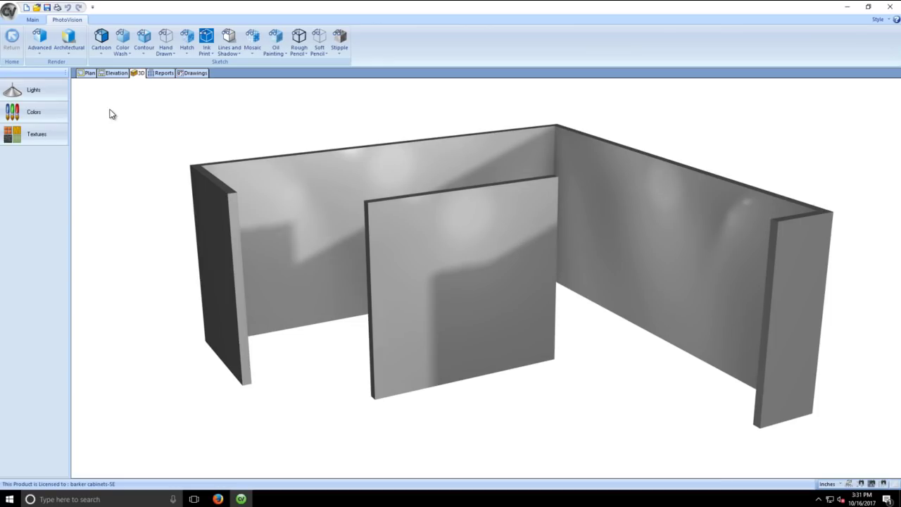
- Change the style of freestanding wall 5 to Peninsula in the plan view
left_click(84, 74)
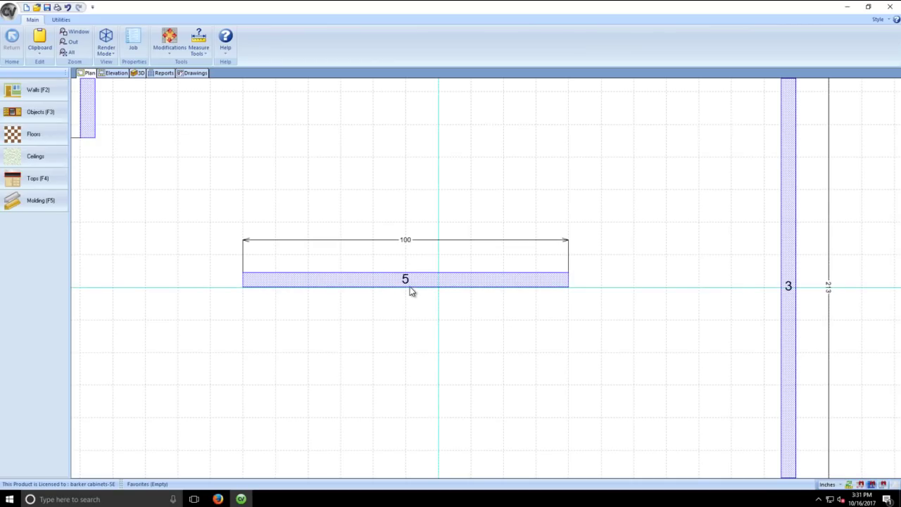
left_click(410, 285)
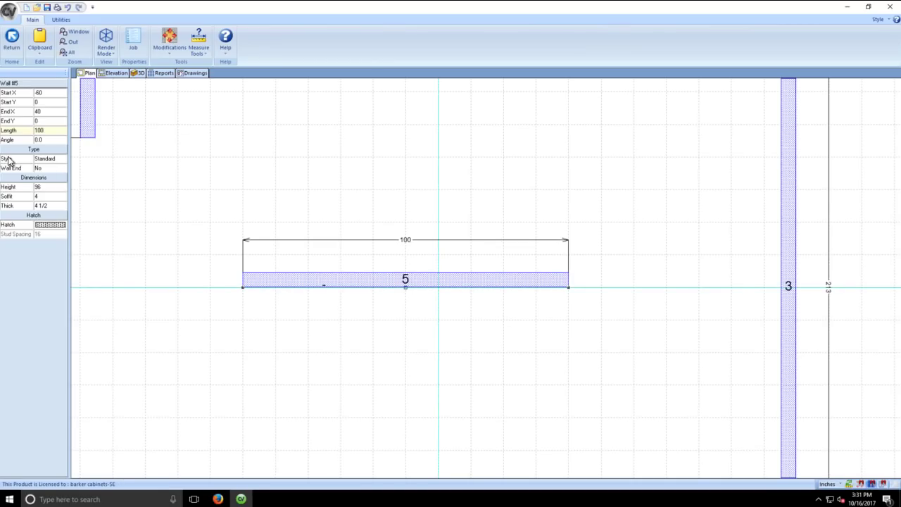
left_click(62, 162)
left_click(62, 160)
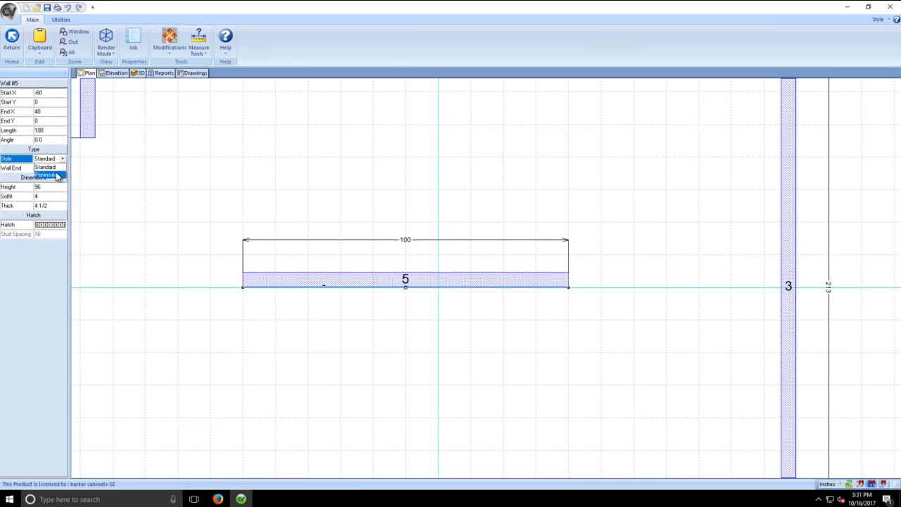
left_click(46, 175)
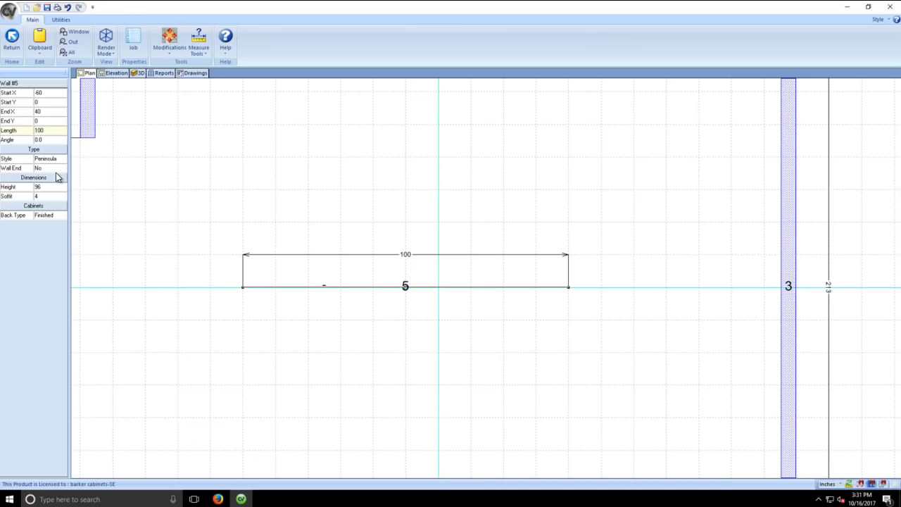
- Render the 3D room again in Architectural style to check how the peninsula wall appears
left_click(139, 73)
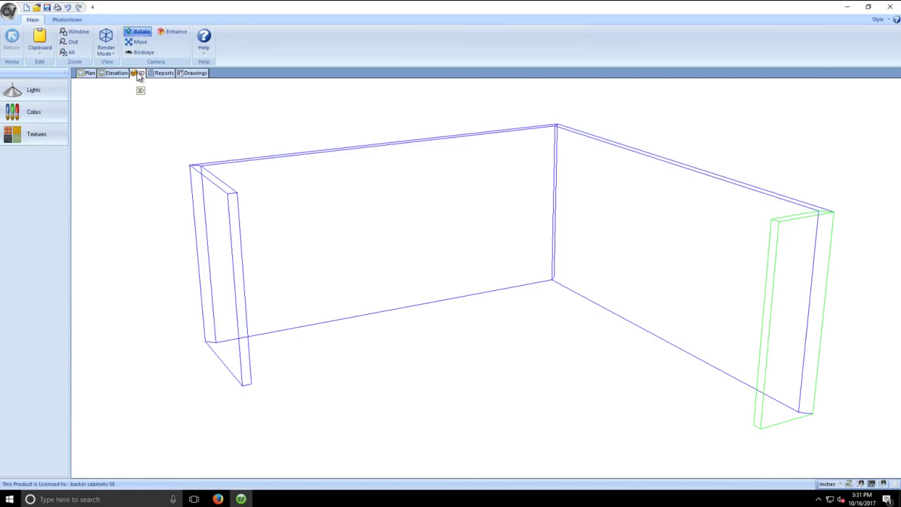
left_click(67, 19)
left_click(70, 39)
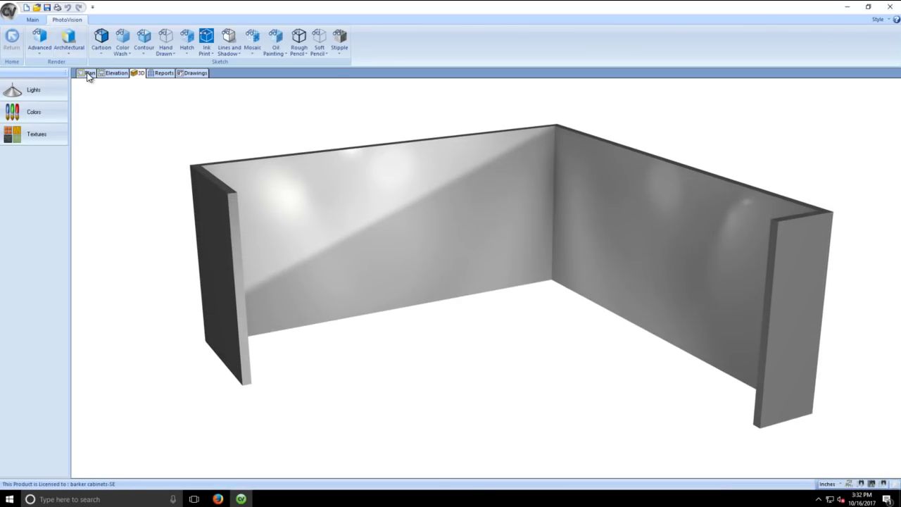
- Place a B1D1DR base cabinet from the Custom Cabinets catalog on peninsula wall 5, about 4 inches from the wall's start
left_click(11, 39)
left_click(22, 112)
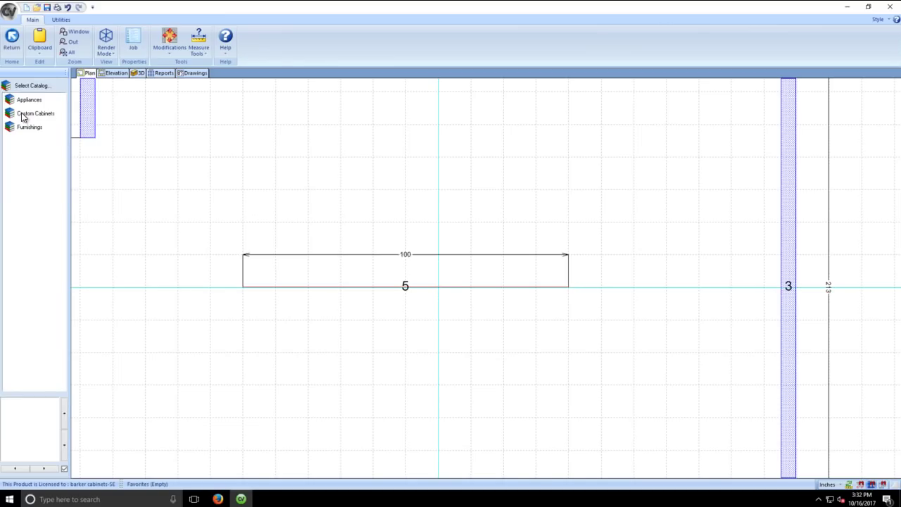
left_click(12, 38)
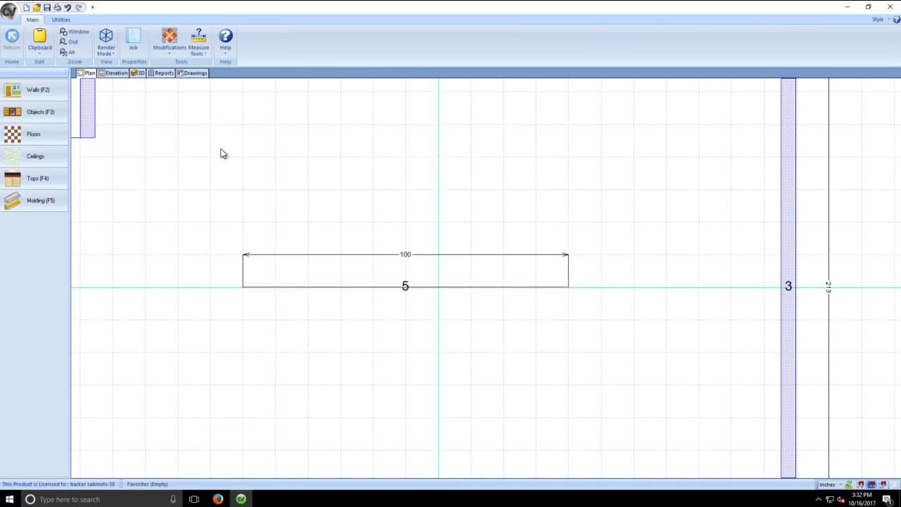
scroll(264, 165, "down", 3)
middle_click_drag(636, 267, 493, 281)
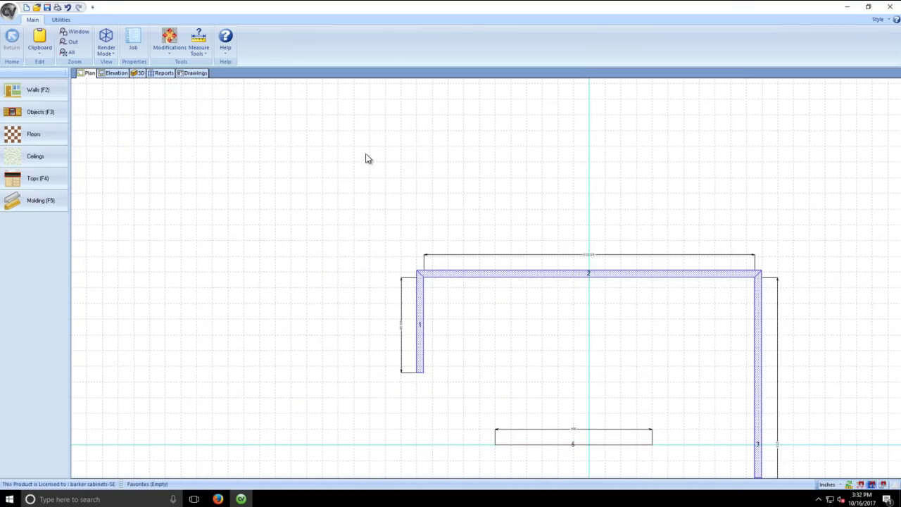
middle_click_drag(477, 181, 614, 314)
left_click(68, 52)
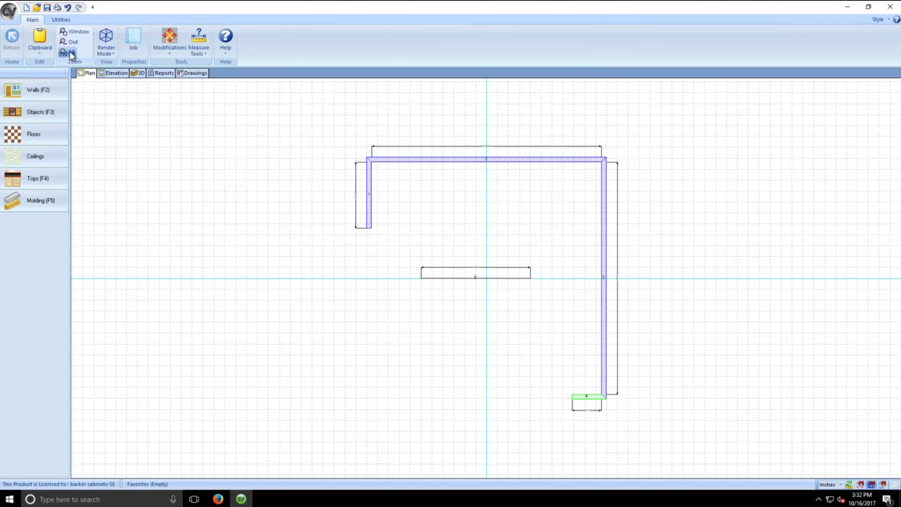
scroll(501, 273, "up", 4)
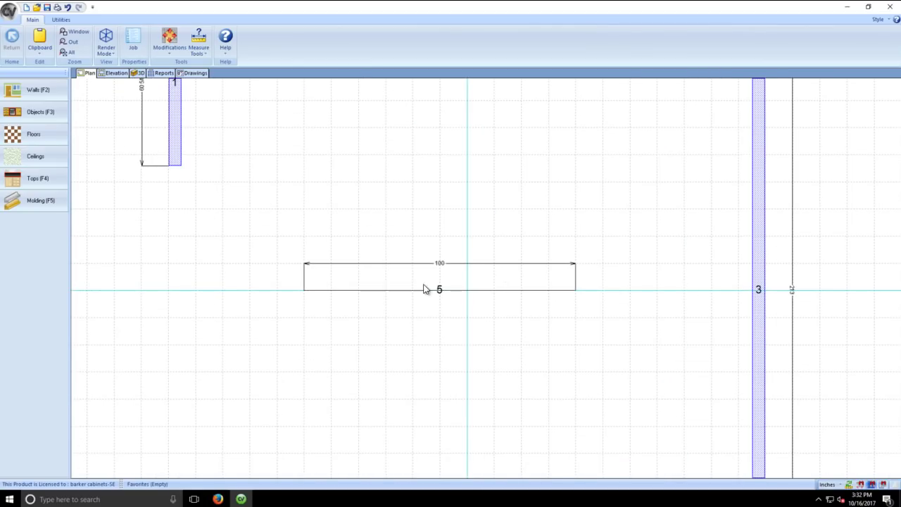
left_click(43, 112)
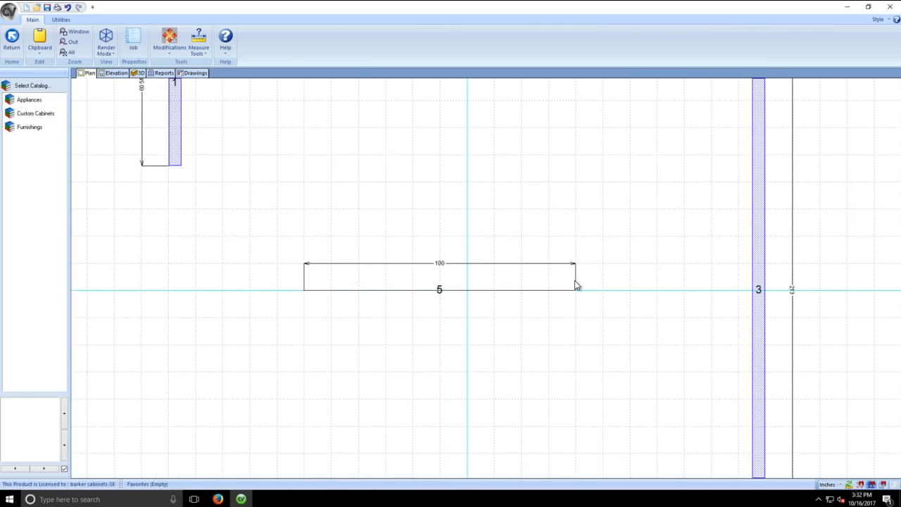
left_click(33, 114)
left_click(23, 113)
left_click_drag(27, 330, 338, 248)
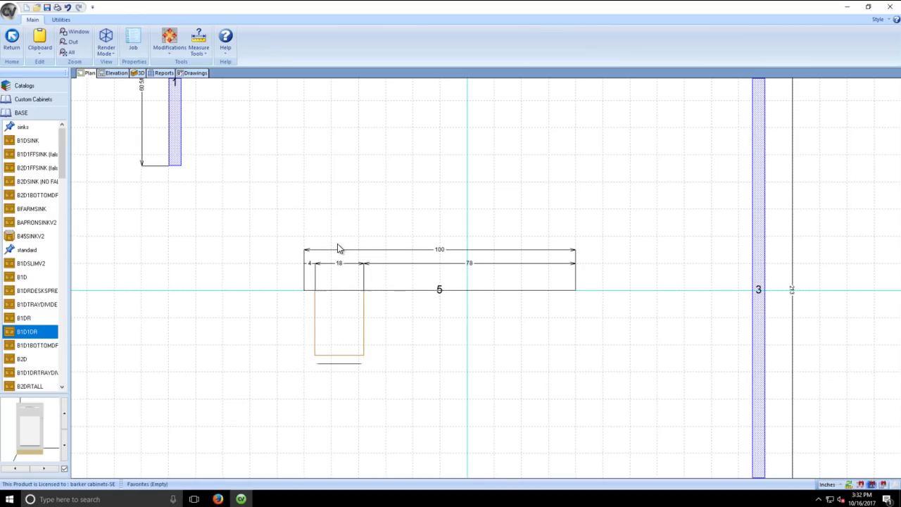
- Try to move the base cabinet to the opposite side of peninsula wall 5
left_click(344, 324)
left_click_drag(343, 322, 336, 233)
scroll(552, 266, "up", 2)
- Flip peninsula wall 5 with its cabinet by setting the wall angle to -180 degrees
left_click(547, 223)
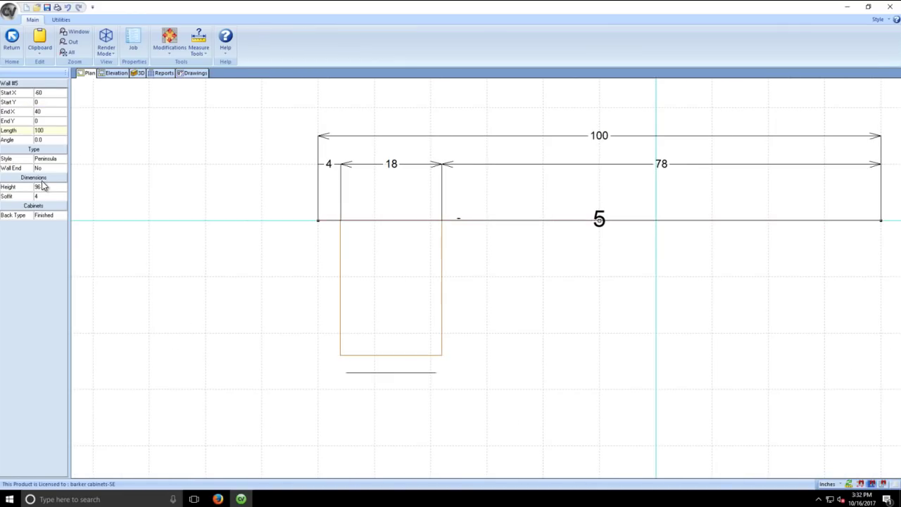
left_click(46, 141)
key("Return")
scroll(330, 216, "down", 3)
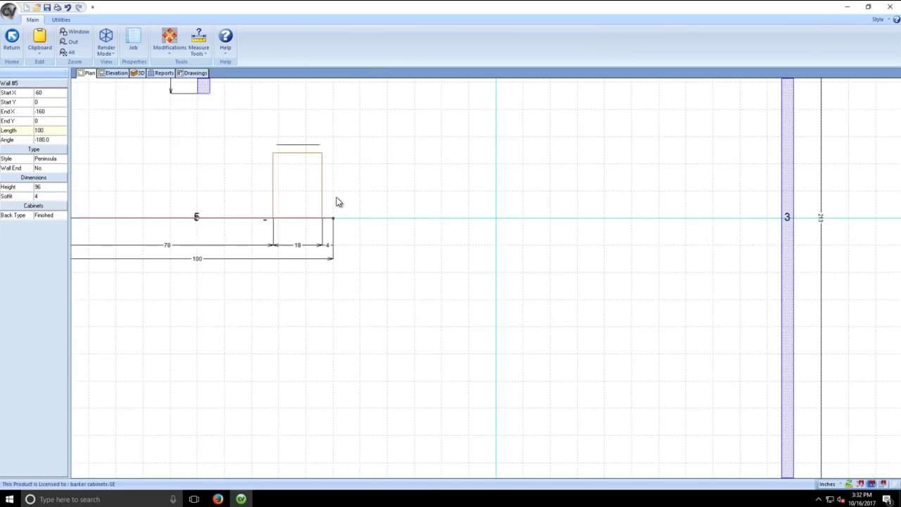
- Set the angle of peninsula wall 5 to 0 degrees
left_click(50, 142)
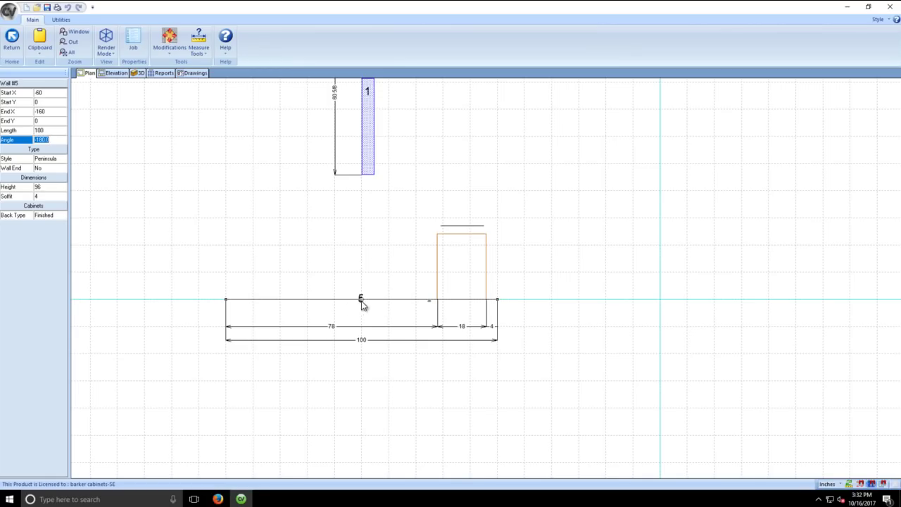
left_click(361, 299)
left_click(692, 305)
left_click(359, 301)
left_click(50, 140)
type("0")
key("Return")
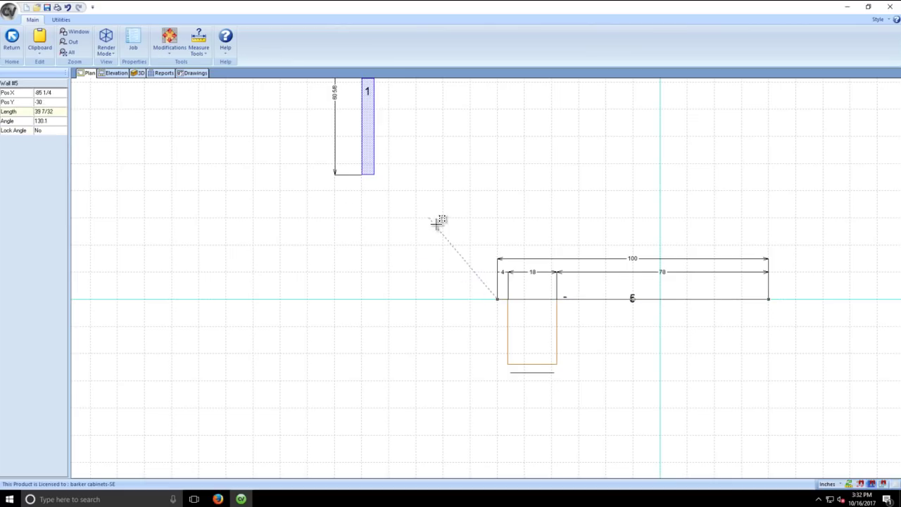
right_click(445, 270)
- Set the angle of peninsula wall 5 back to -180 degrees
left_click(39, 140)
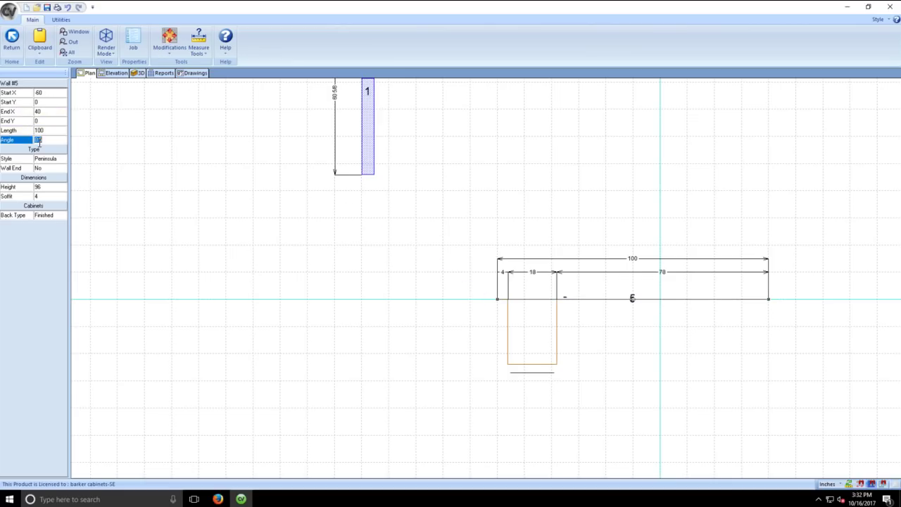
type("-180")
key("Return")
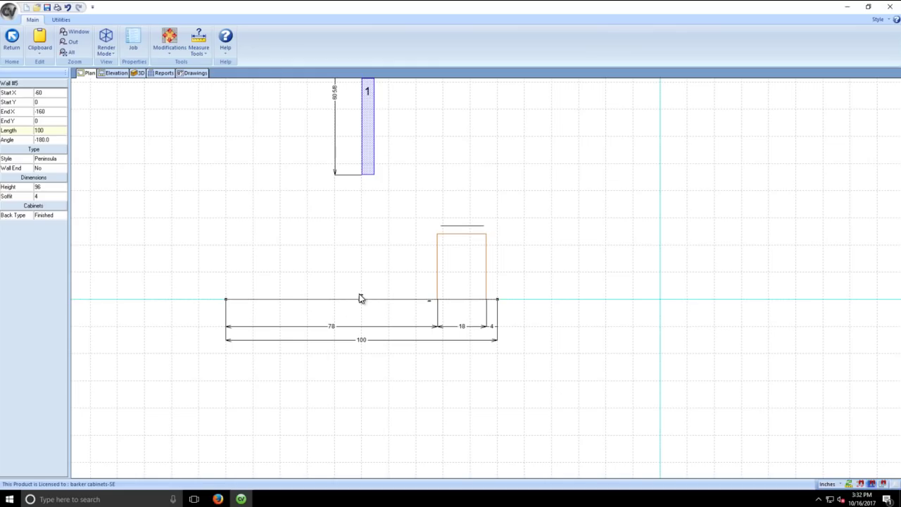
- Move peninsula wall 5 with its cabinet along the X axis so it runs from X 30 to X -70
left_click(361, 297)
middle_click_drag(728, 322, 402, 278)
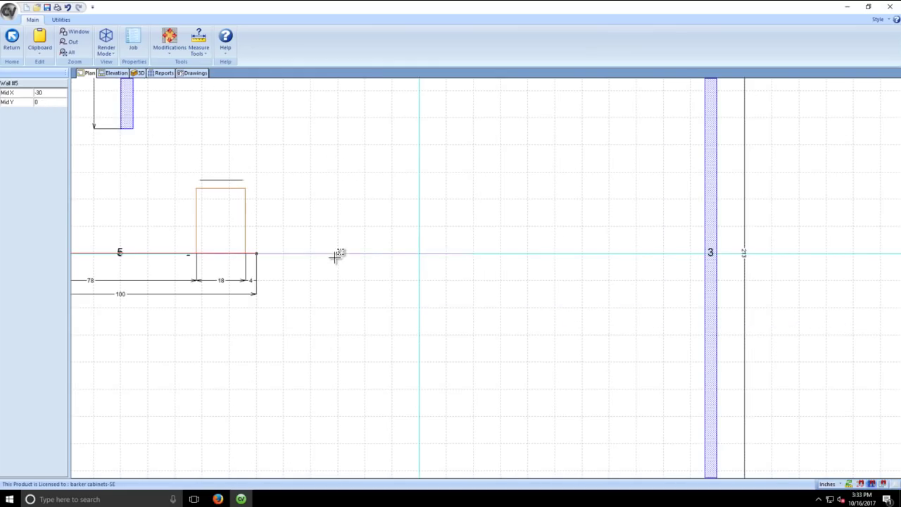
left_click(361, 257)
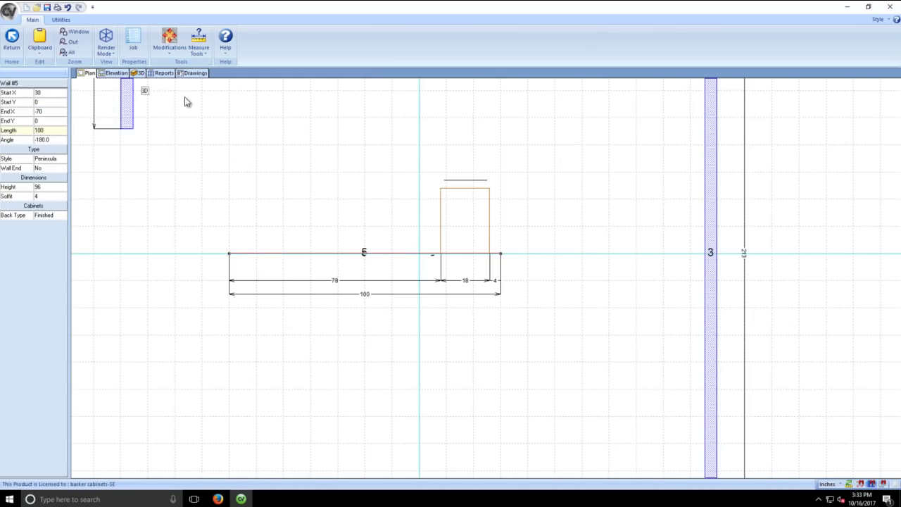
- Copy the 18-inch B1D1DR cabinet to the far end of wall 5 and shift the original flush with the wall's start
left_click(452, 208)
right_click(458, 209)
left_click(459, 215)
left_click(243, 224)
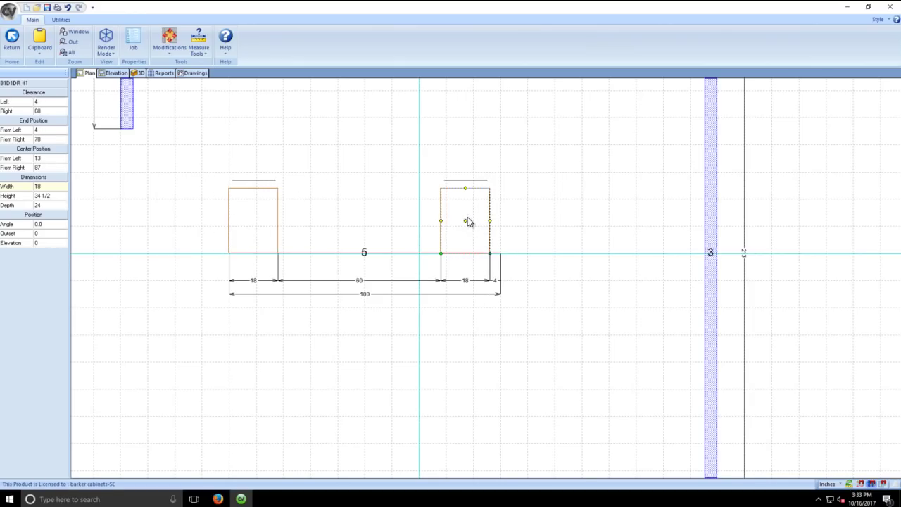
left_click_drag(466, 223, 477, 222)
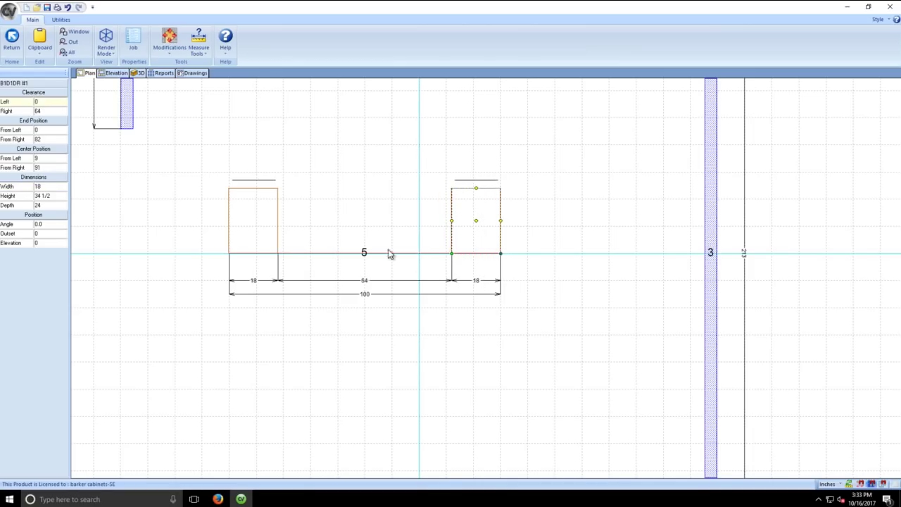
- Examine the two base cabinets on peninsula wall 5 in 3D, plan and front elevation
left_click(137, 73)
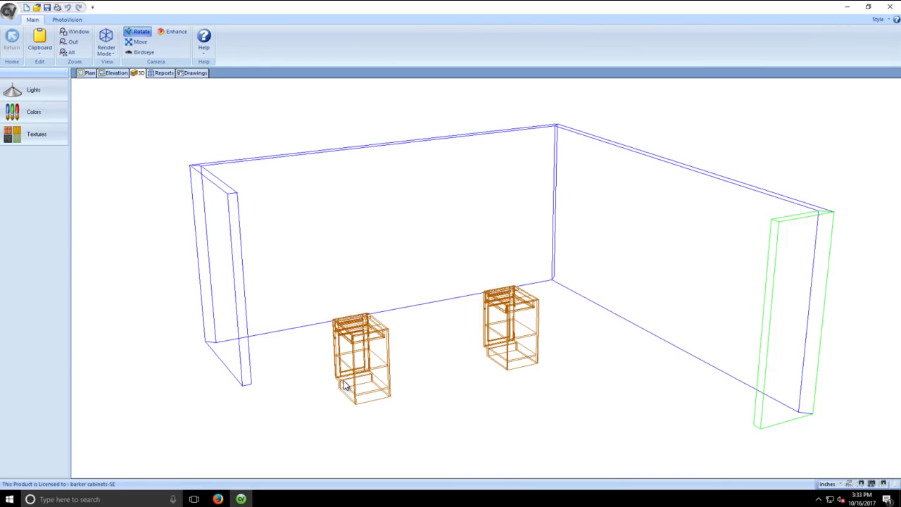
left_click(89, 73)
scroll(578, 278, "up", 4)
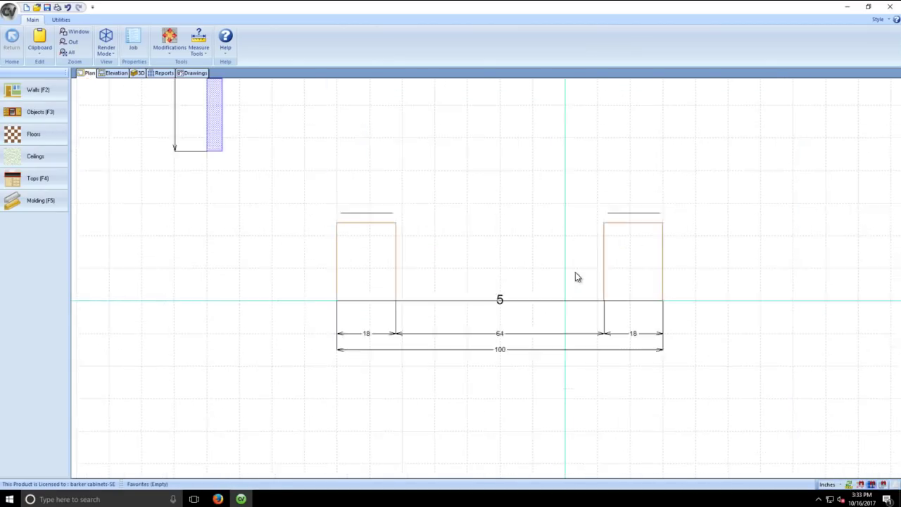
scroll(295, 257, "down", 2)
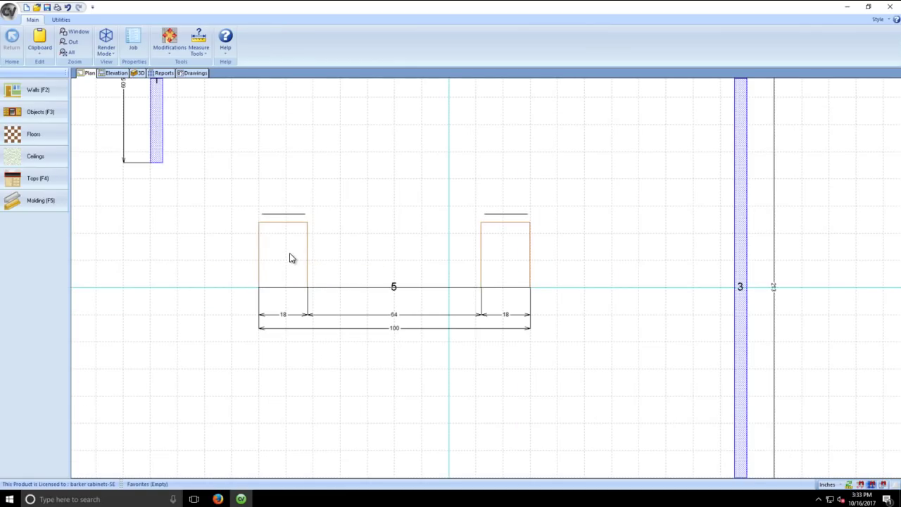
left_click(291, 257)
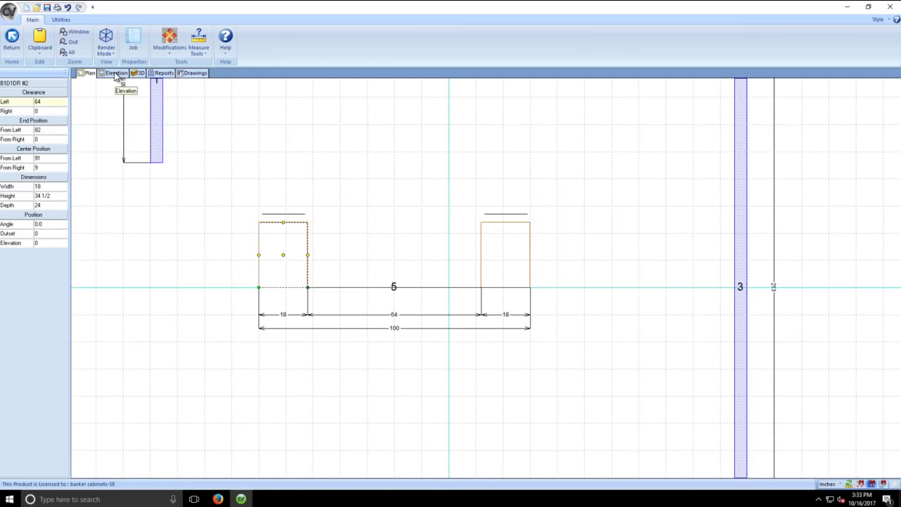
left_click(115, 75)
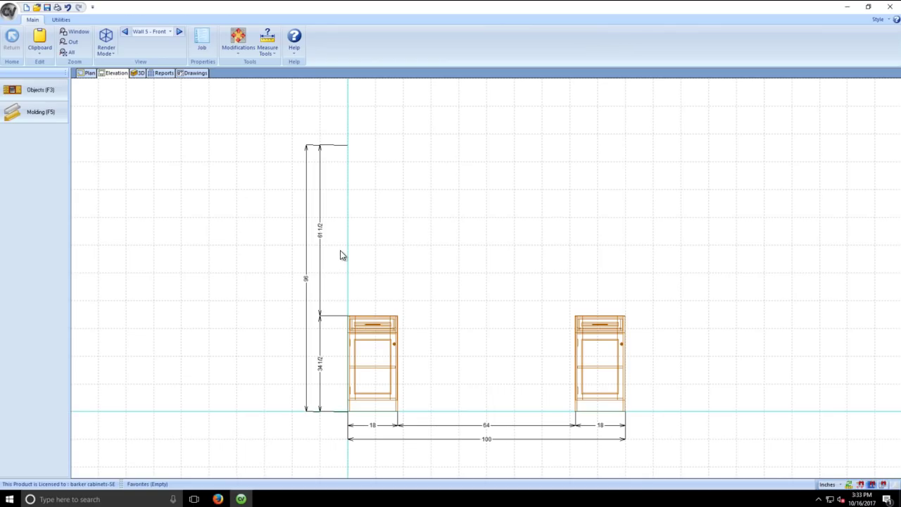
left_click(379, 369)
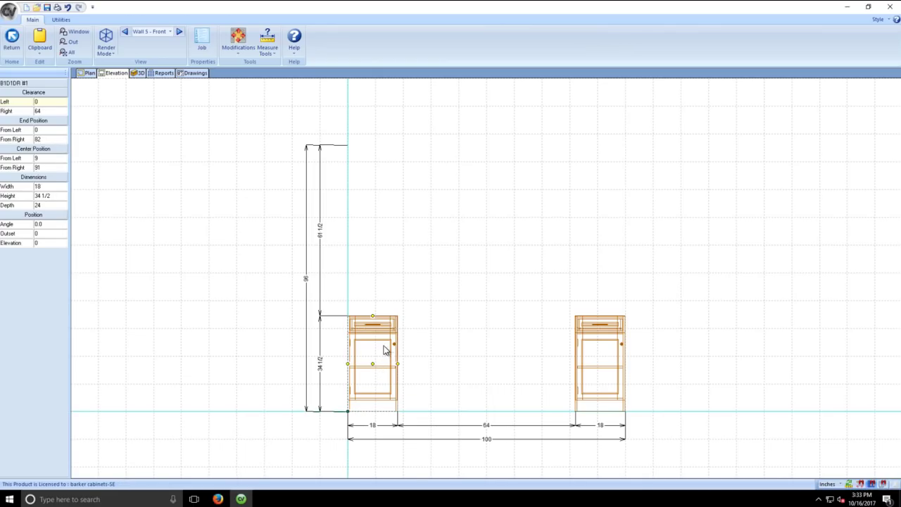
left_click(234, 314)
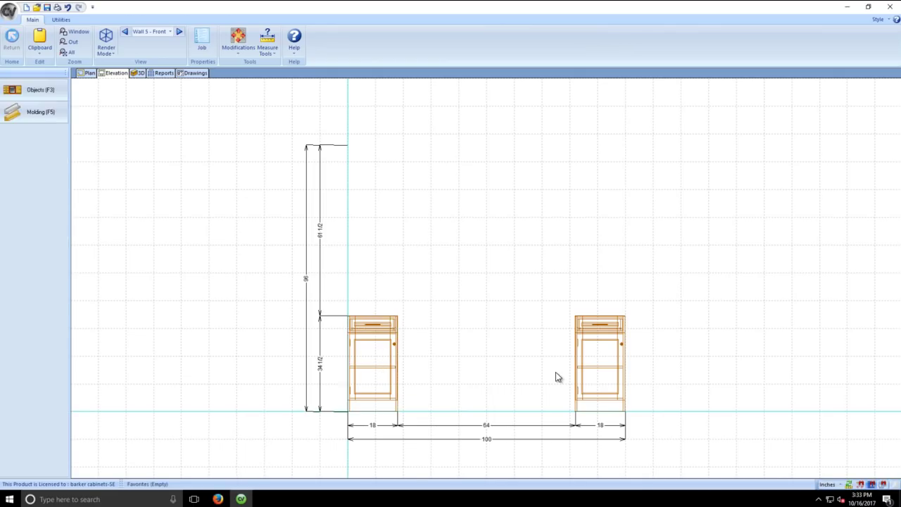
left_click(612, 356)
left_click(501, 372)
- Place a B2D base cabinet from the BASE catalog beside the left B1D1DR cabinet in wall 5's front elevation
left_click(46, 94)
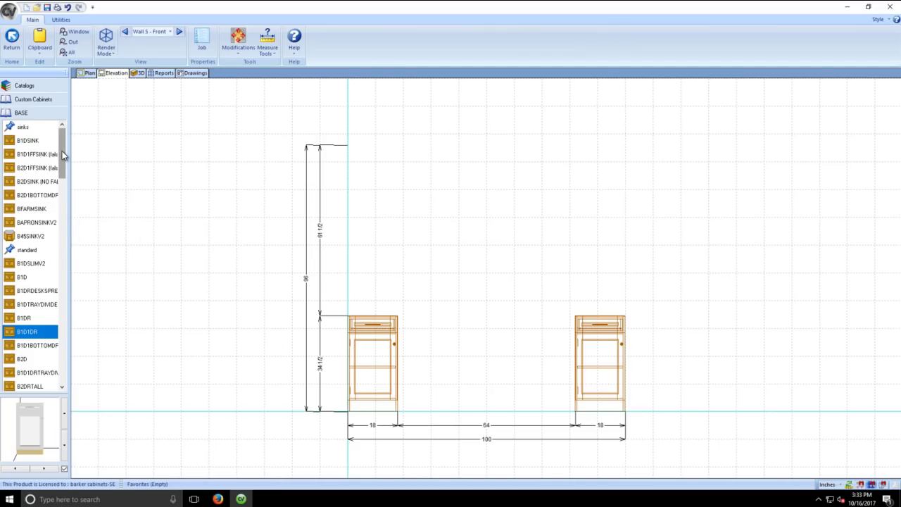
left_click_drag(62, 146, 66, 168)
left_click_drag(21, 289, 449, 367)
right_click(448, 367)
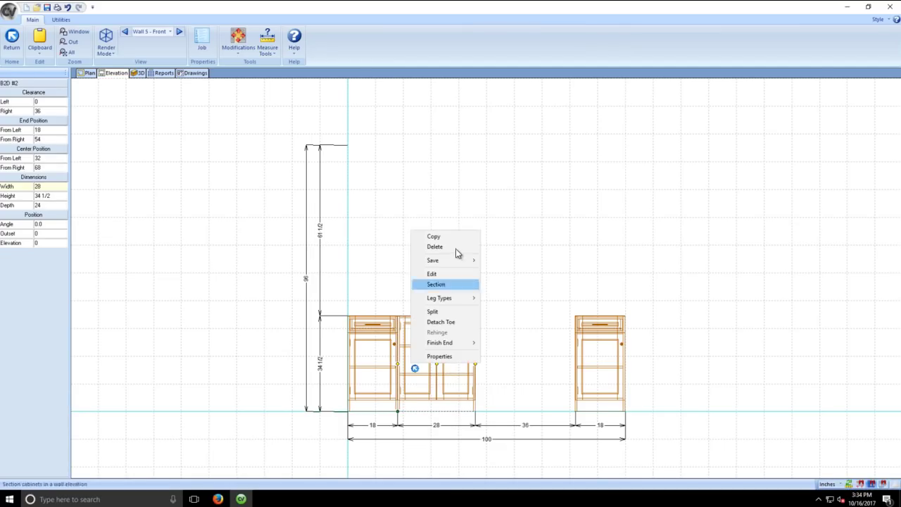
left_click(527, 357)
left_click(448, 372)
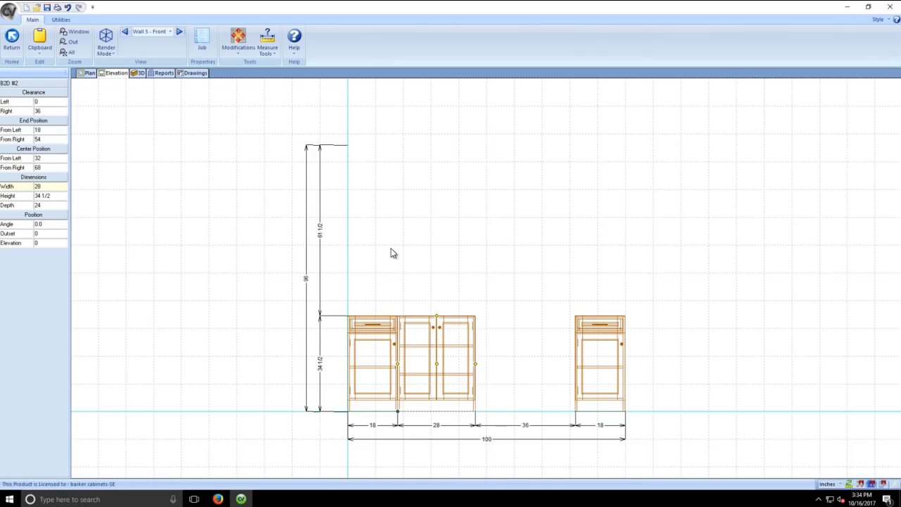
- Widen the B2D cabinet by 4 inches to 32 inches, stretching it into the open gap
left_click(391, 248)
left_click(449, 391)
left_click(46, 186)
type("+4")
key("Return")
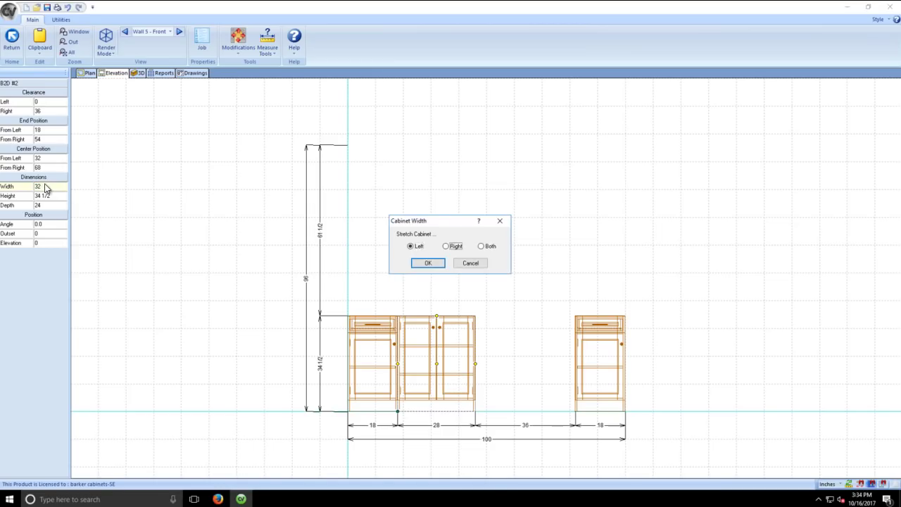
key("Return")
- Copy the 32-inch B2D cabinet into the remaining gap beside the right B1D1DR cabinet
right_click(479, 373)
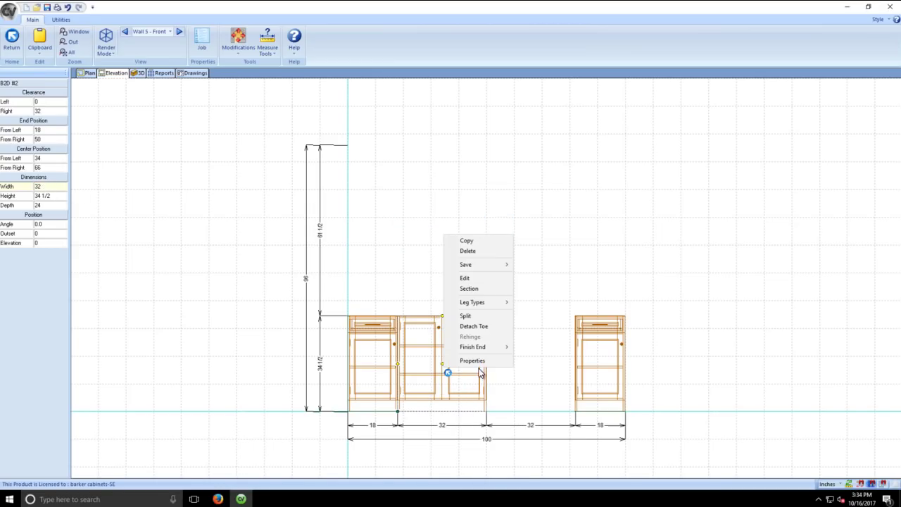
left_click(473, 251)
left_click_drag(525, 362, 527, 362, "ctrl")
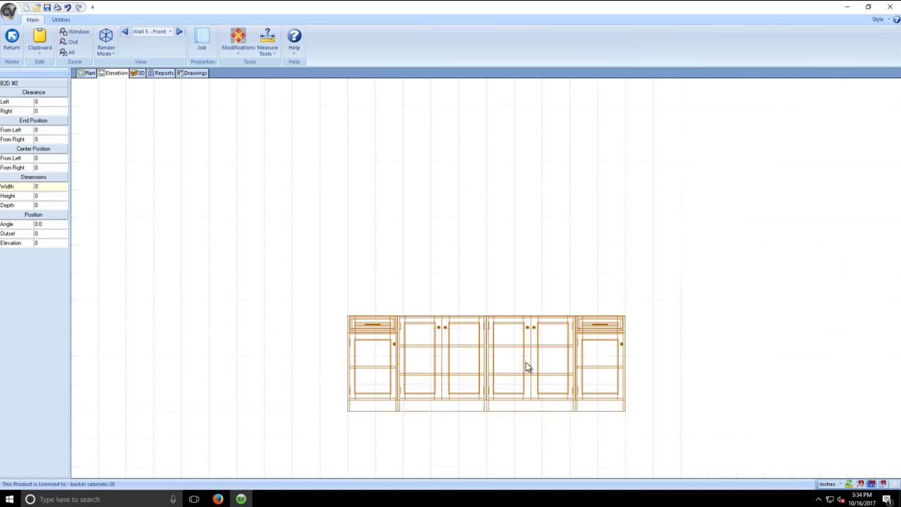
- Open the right-end B1D1DR cabinet and produce an Architectural render of it from an angled 3D view
left_click(593, 357)
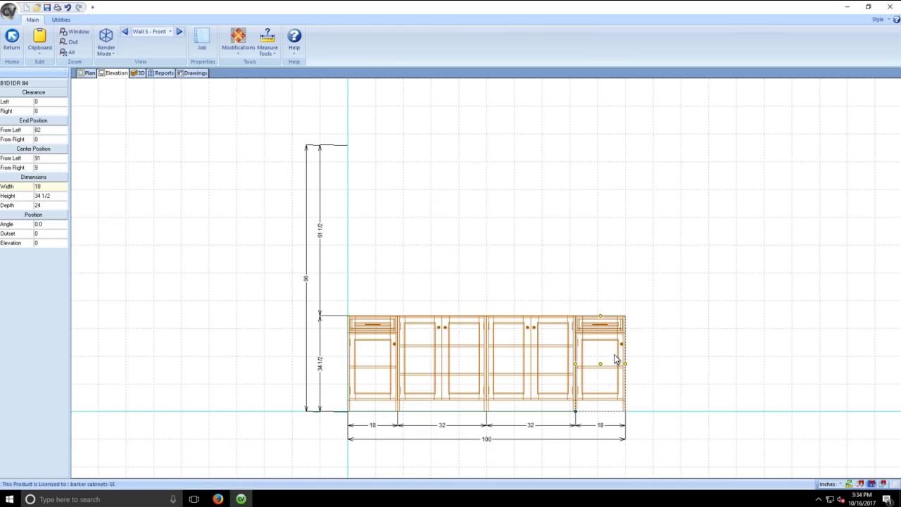
double_click(613, 355)
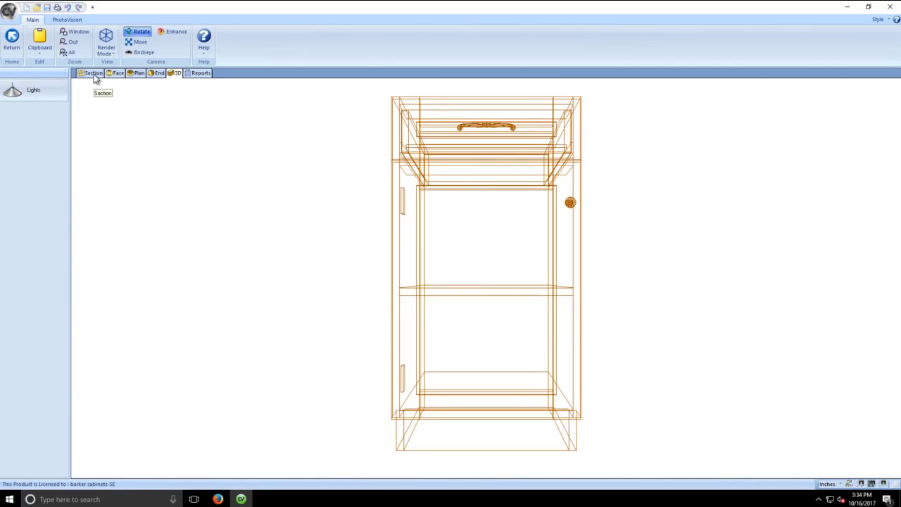
left_click_drag(460, 151, 202, 171)
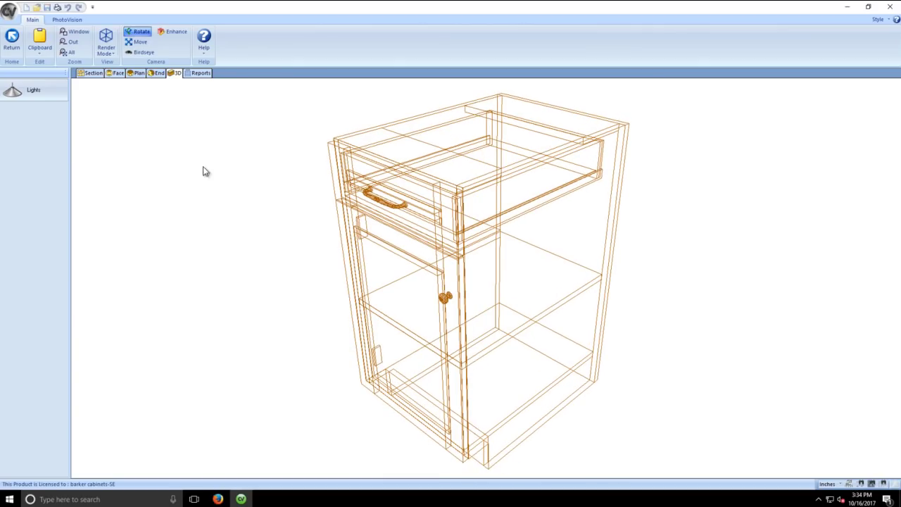
left_click(67, 19)
left_click(69, 42)
left_click(89, 90)
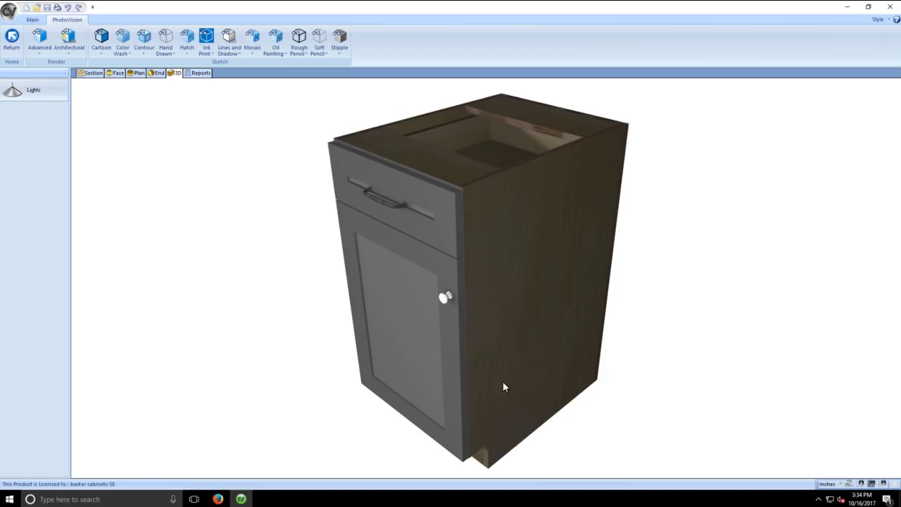
- Add four positional white lights around the cabinet, one at its left side and three at its front right and right side
left_click(35, 92)
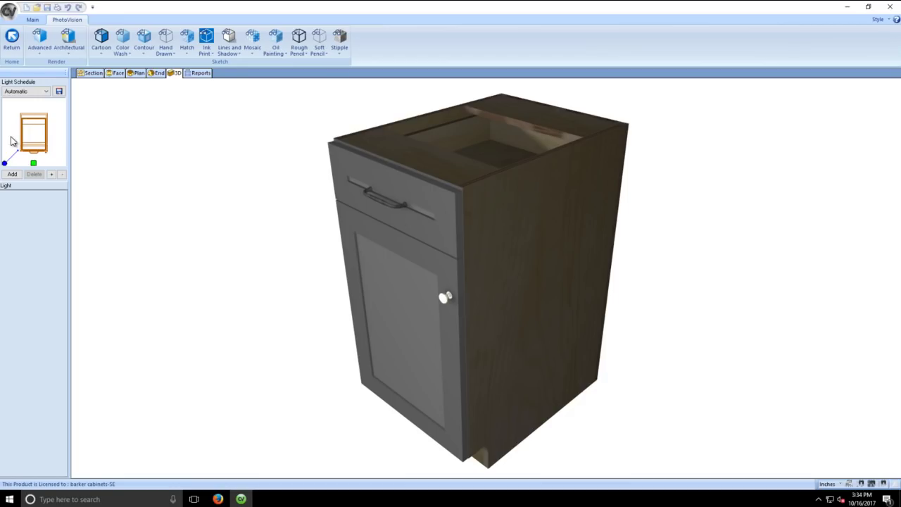
left_click(12, 174)
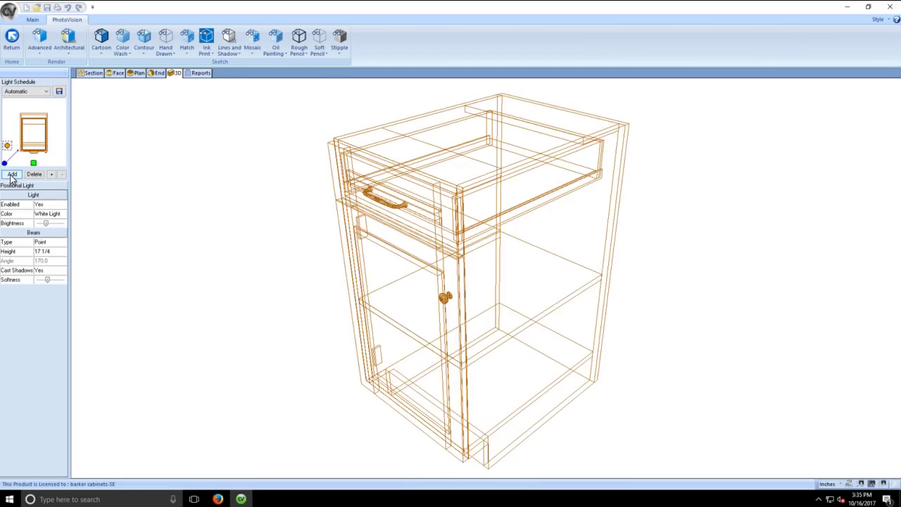
left_click_drag(7, 145, 59, 155)
left_click_drag(7, 147, 41, 159)
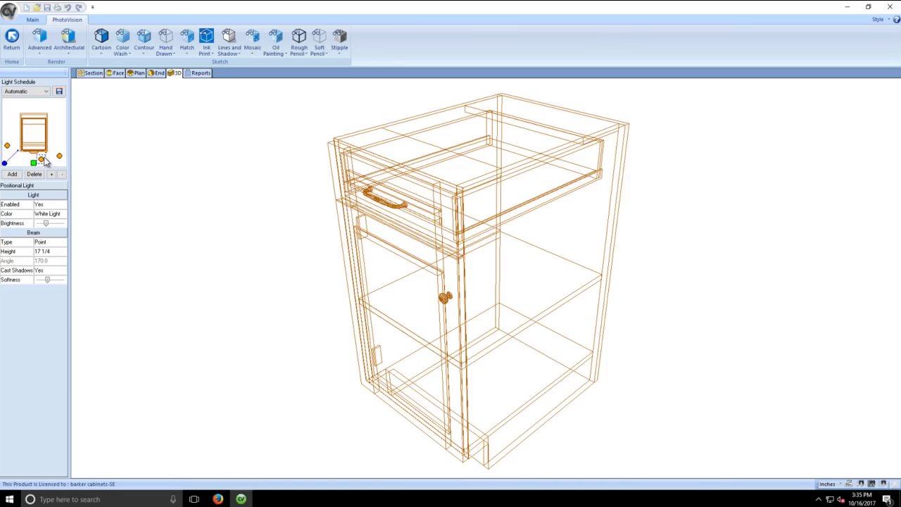
left_click(8, 146)
left_click_drag(8, 146, 53, 126)
- Raise the ambient light's brightness and render the cabinet again with the Architectural style
left_click(58, 146)
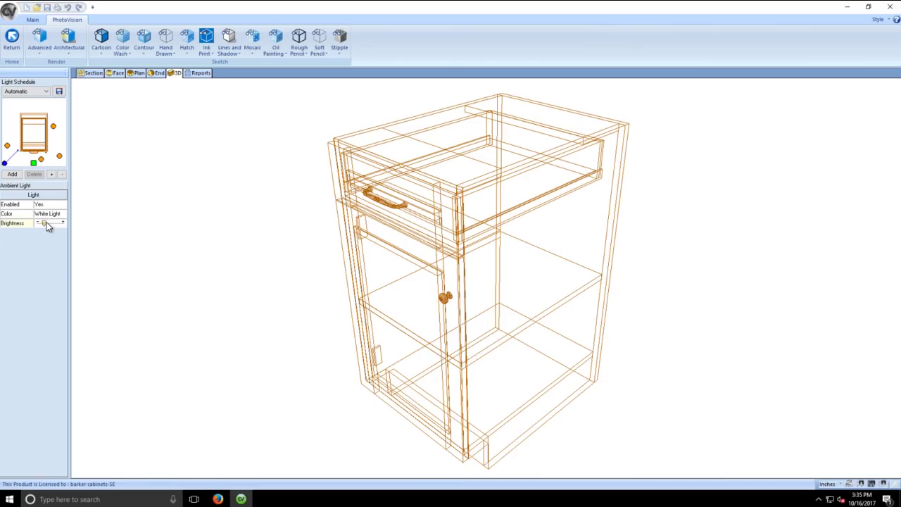
left_click(73, 55)
left_click(86, 89)
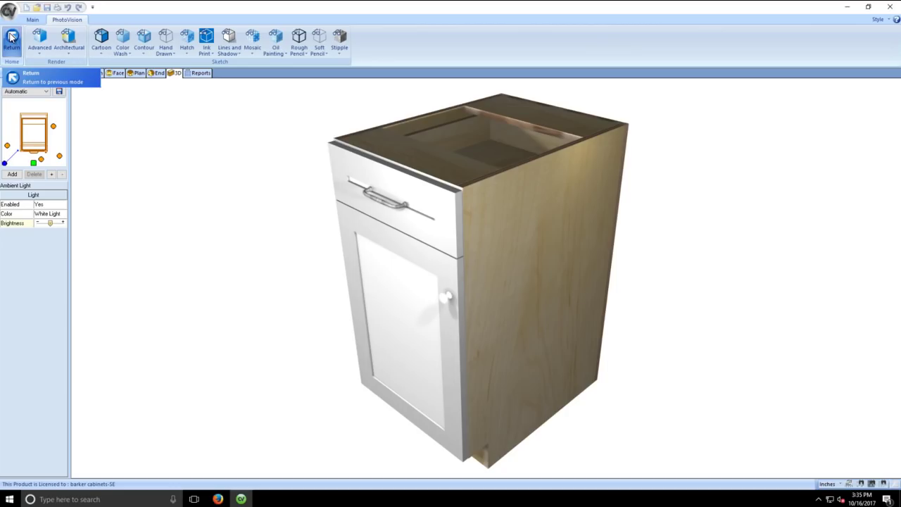
left_click(11, 38)
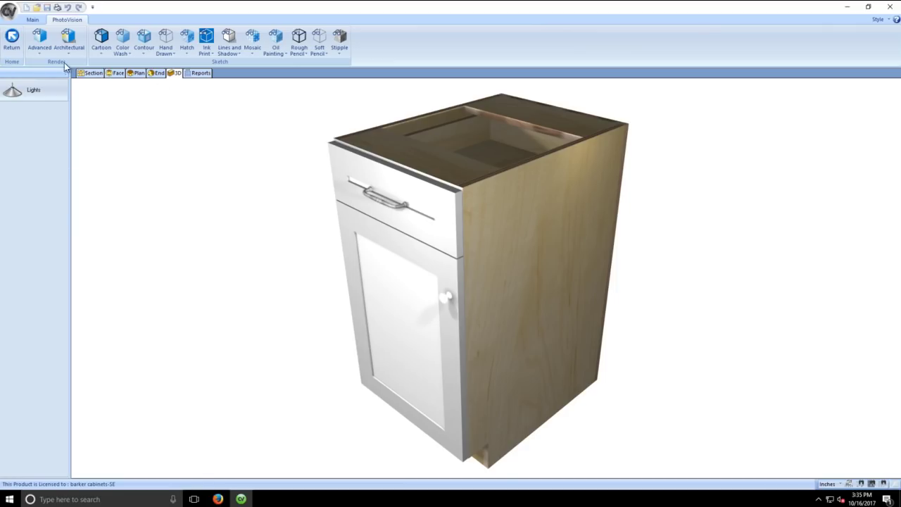
- Set the hinge side of the right-end cabinet's lower door to Right in the section view
left_click(90, 74)
left_click(518, 255)
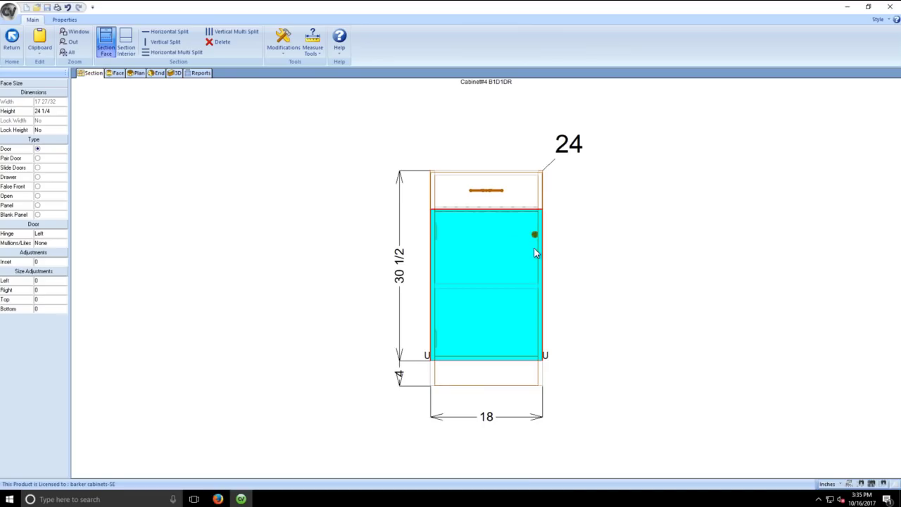
left_click(55, 234)
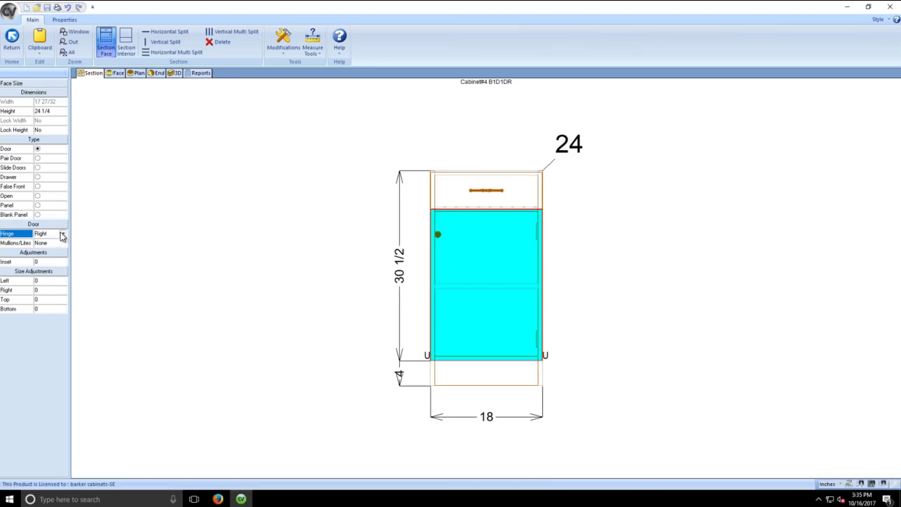
left_click(63, 235)
left_click(52, 255)
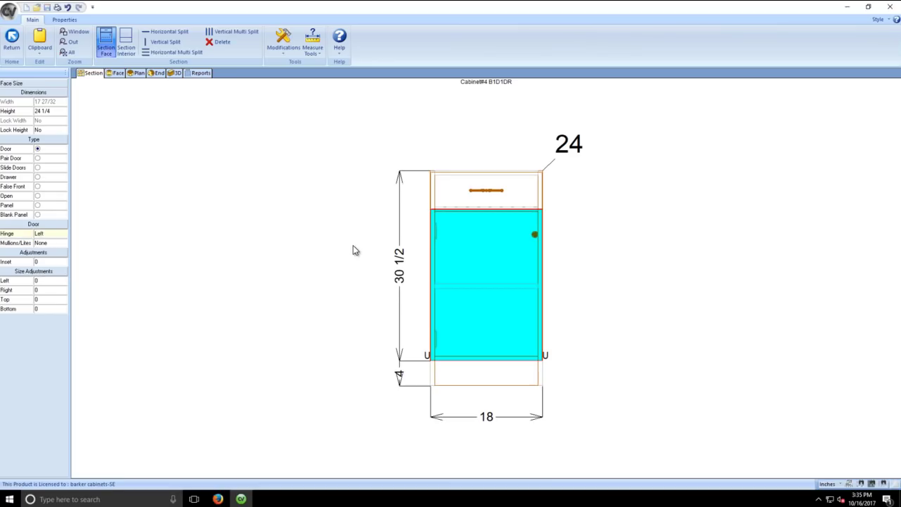
left_click(62, 234)
left_click(64, 234)
left_click(51, 262)
left_click(198, 173)
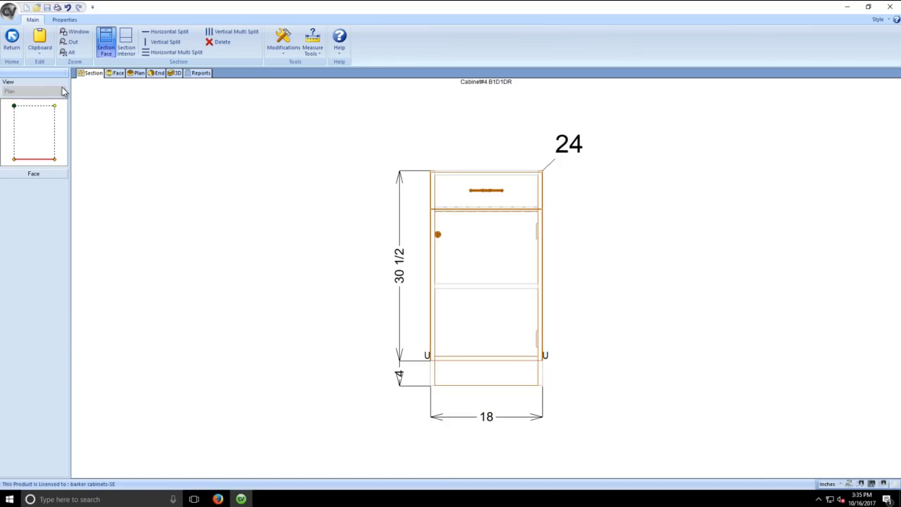
- Inspect the rehinged cabinet from an angle in 3D and return to the wall elevation
left_click(173, 72)
left_click_drag(326, 234, 680, 274)
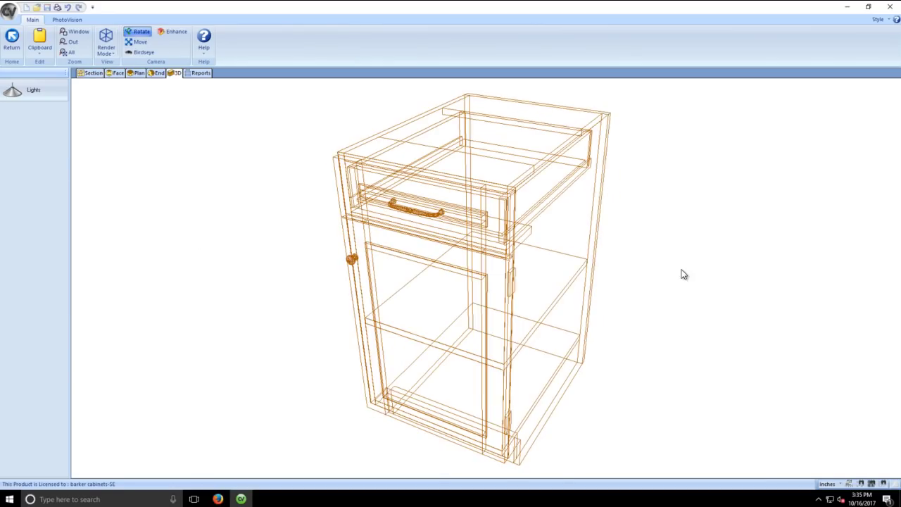
left_click(13, 38)
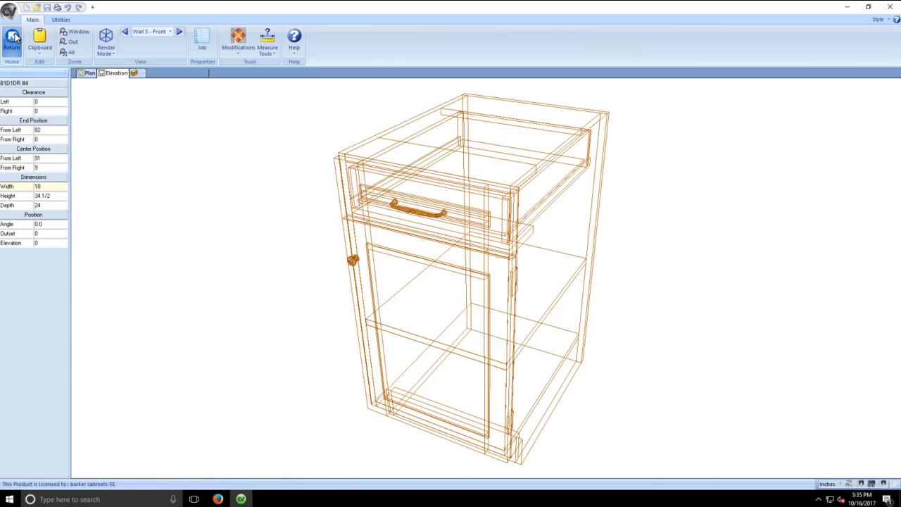
- Open the right-end cabinet, examine its drawer front settings in the section view, and return to the wall elevation
double_click(583, 339)
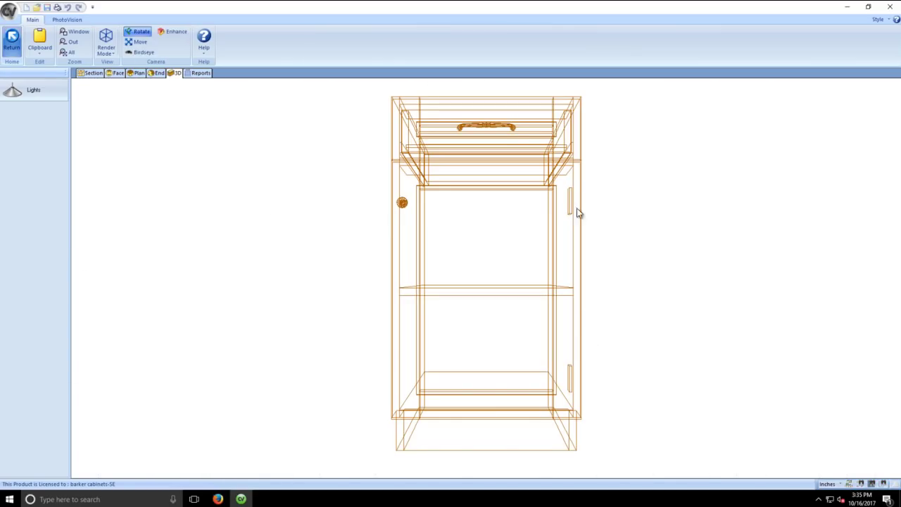
left_click(85, 73)
left_click(475, 200)
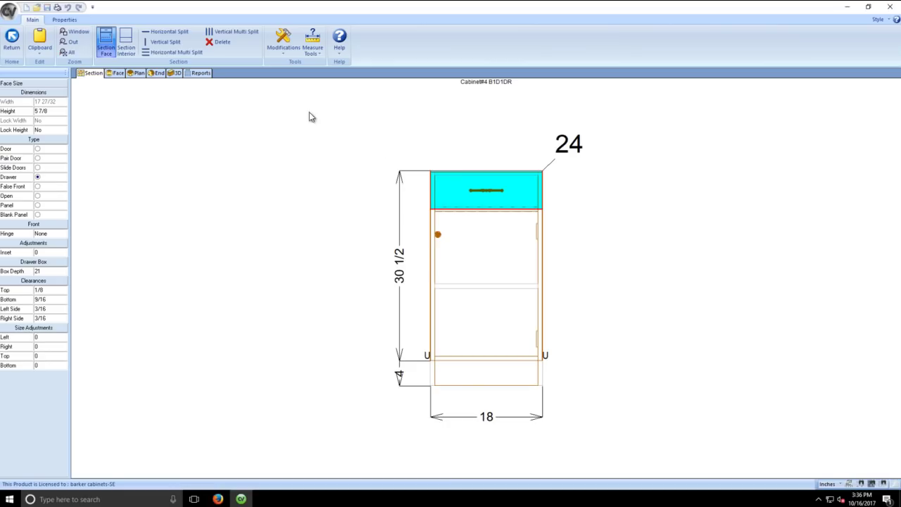
left_click(11, 42)
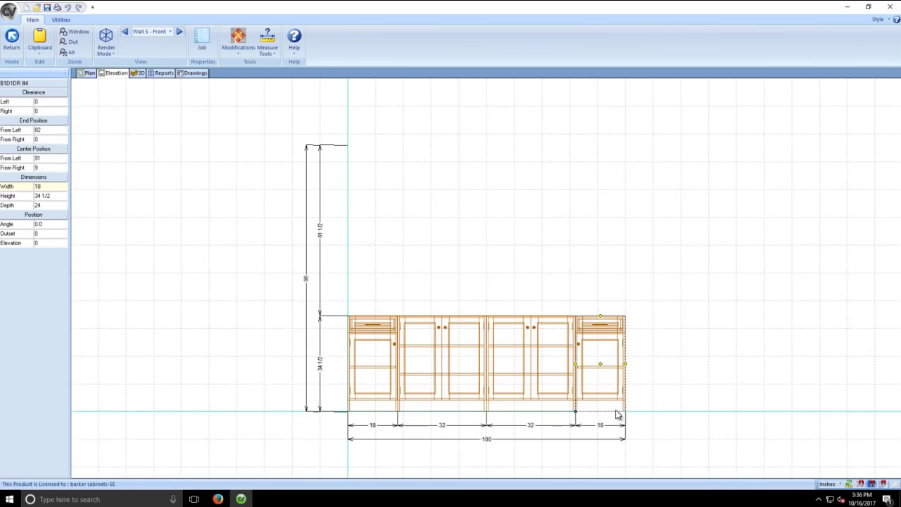
- Show the whole room in 3D and render it with the Architectural style
left_click(137, 73)
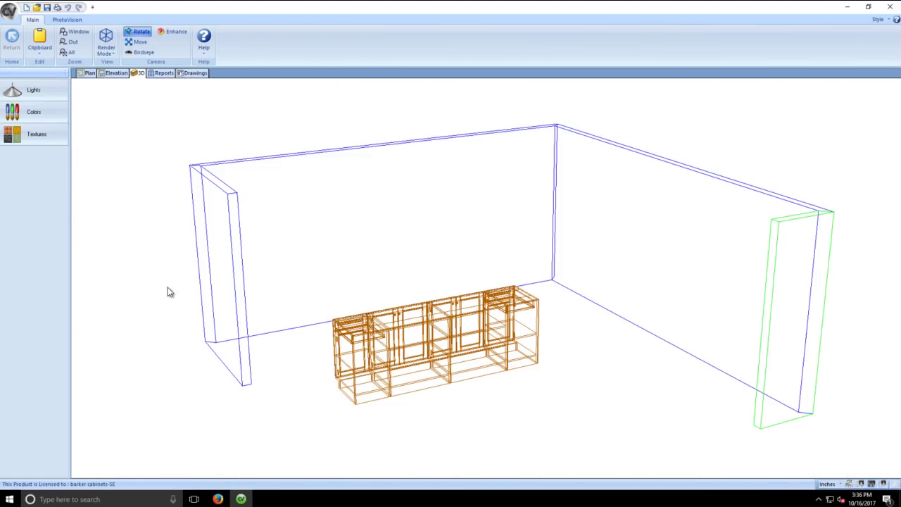
left_click(57, 7)
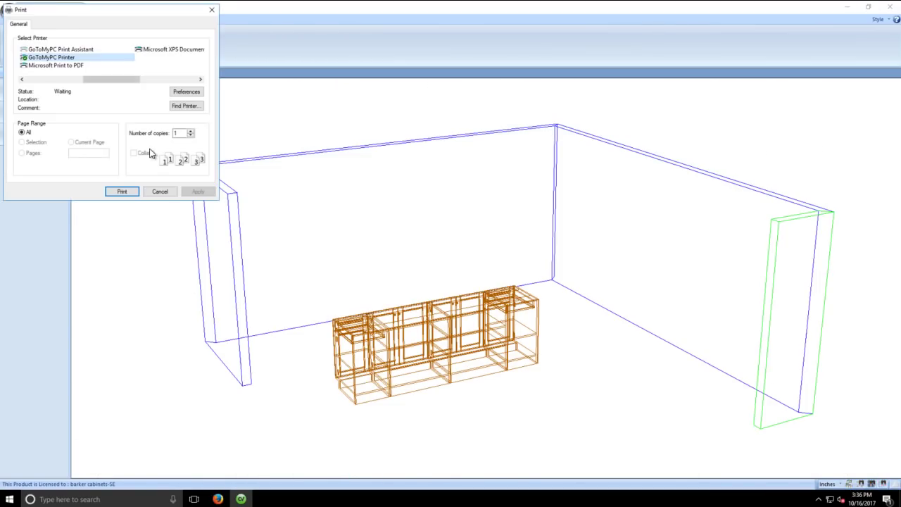
left_click(169, 189)
left_click(67, 19)
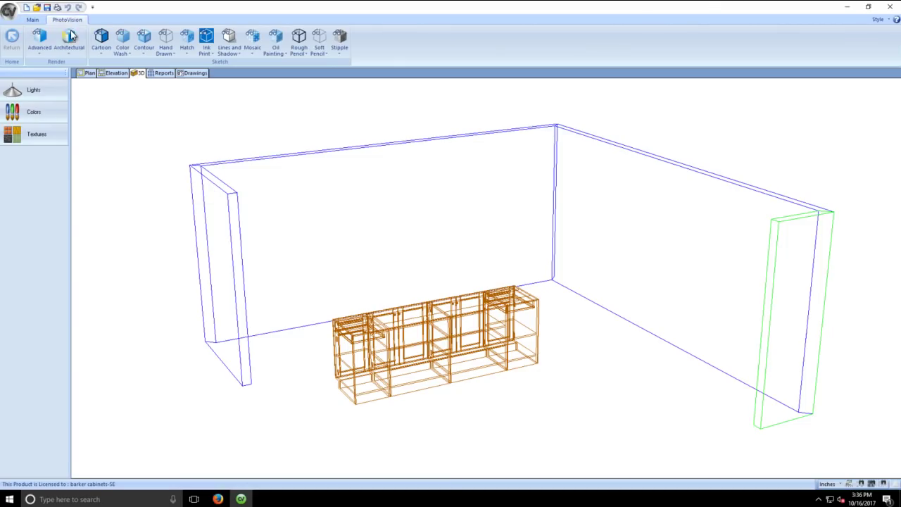
left_click(69, 38)
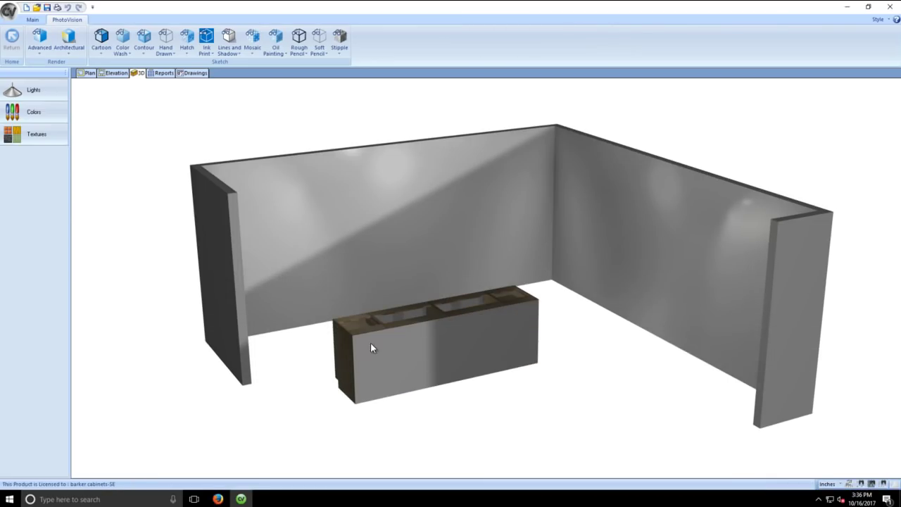
- Open the 18-inch end cabinet at the run's left end from the plan and inspect it from the side in 3D
left_click(88, 72)
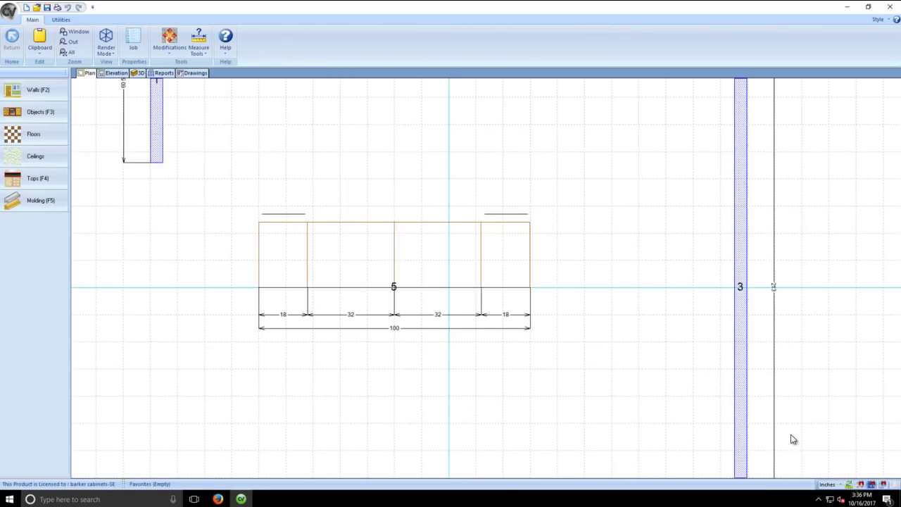
left_click(268, 263)
double_click(268, 263)
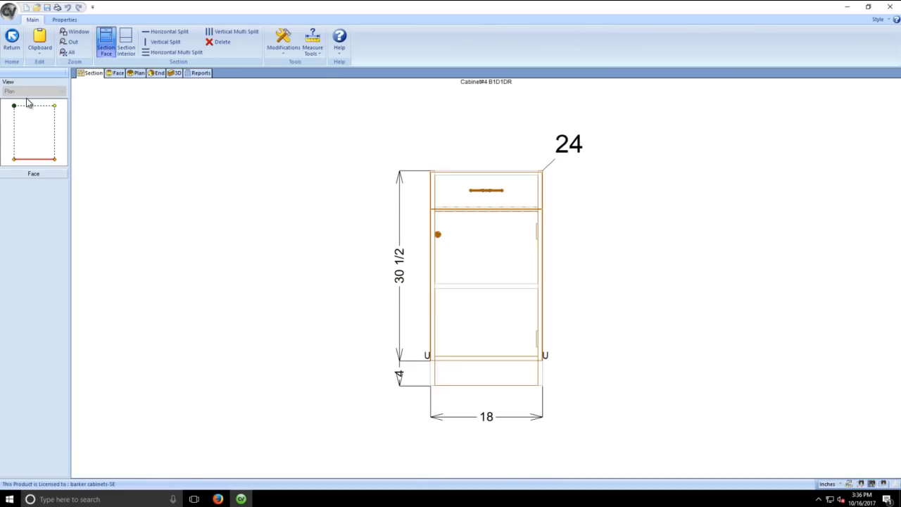
left_click(174, 73)
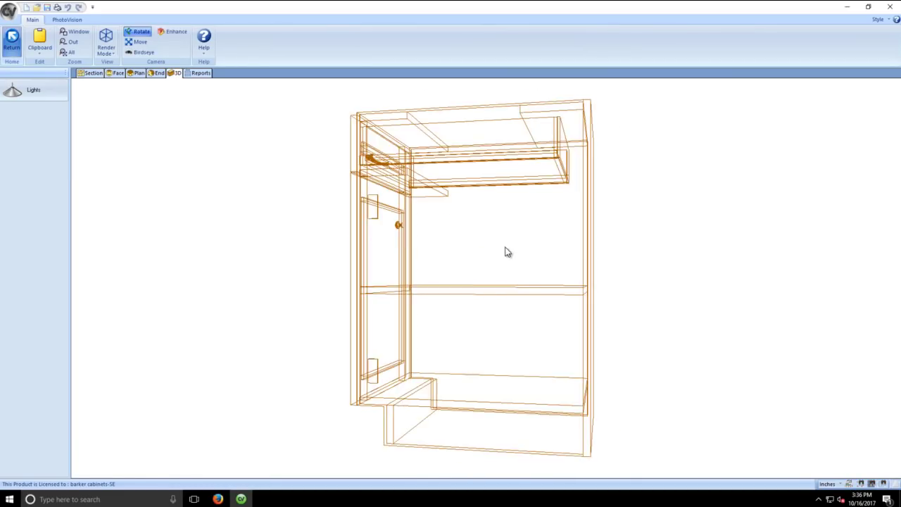
left_click_drag(274, 225, 547, 135)
- Check the Type setting of the cabinet's back in the section view and return to the room plan
left_click(88, 73)
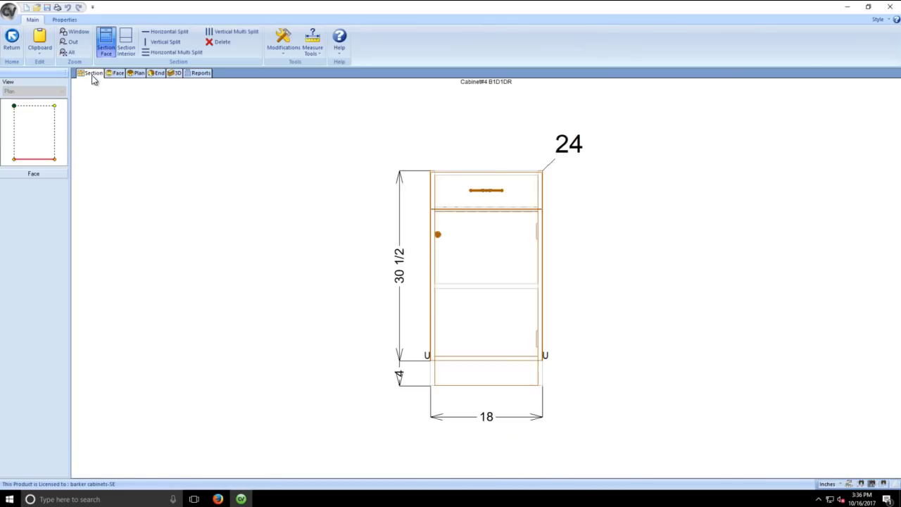
left_click(39, 106)
left_click(59, 184)
left_click(62, 183)
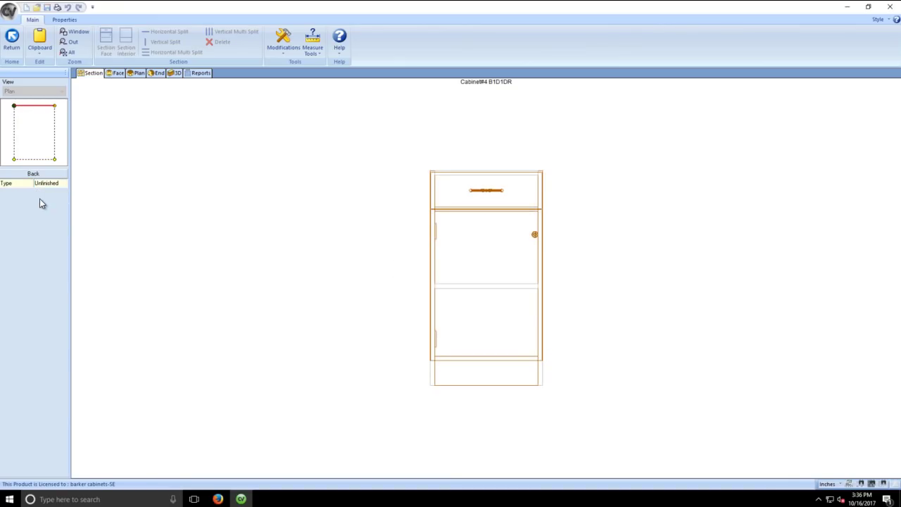
left_click(11, 40)
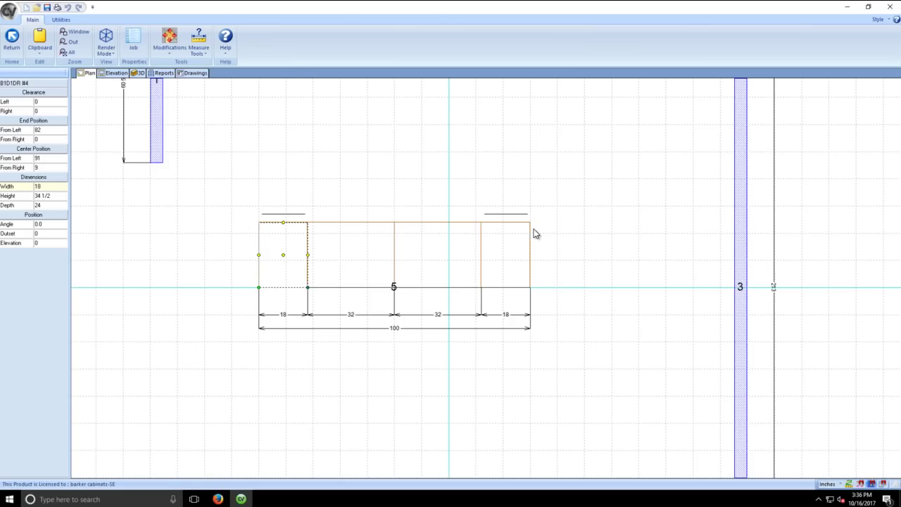
- Examine the peninsula cabinets' position relative to the surrounding walls in plan and in 3D
scroll(311, 299, "down", 1)
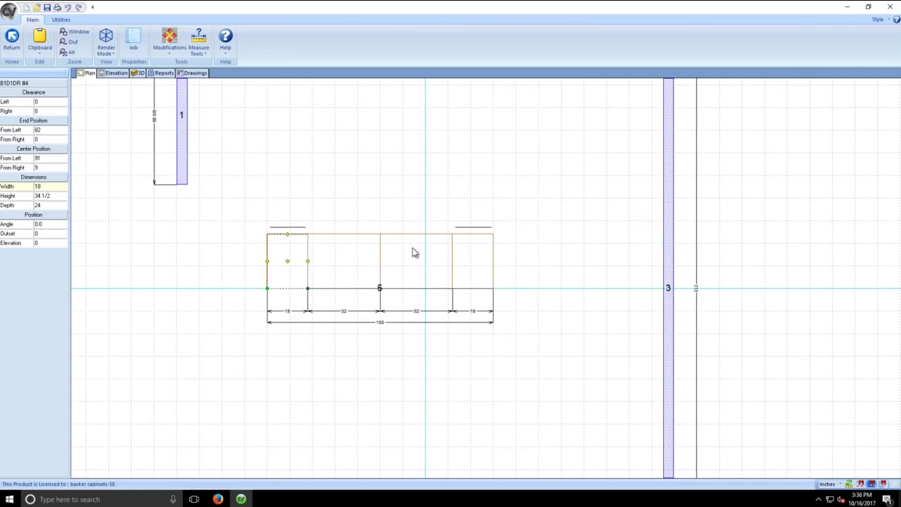
middle_click_drag(523, 237, 487, 281)
left_click(296, 211)
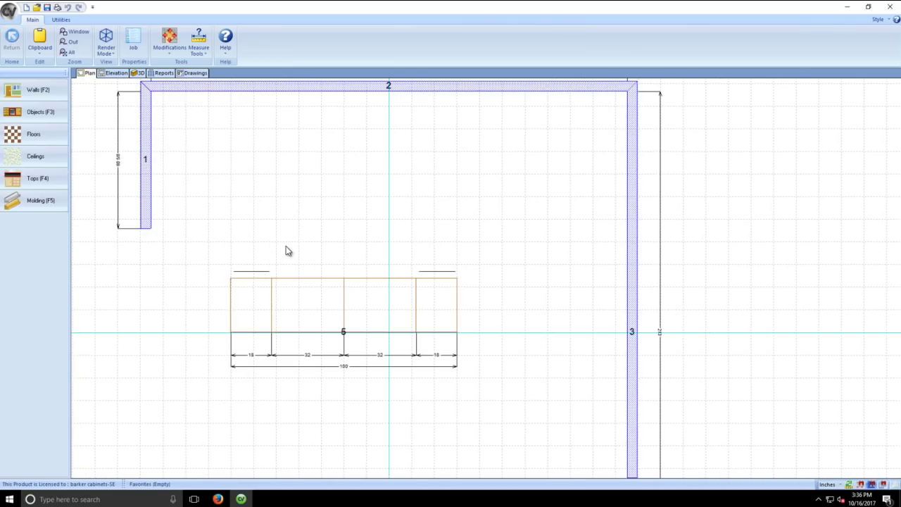
middle_click_drag(251, 244, 386, 344)
left_click(493, 355)
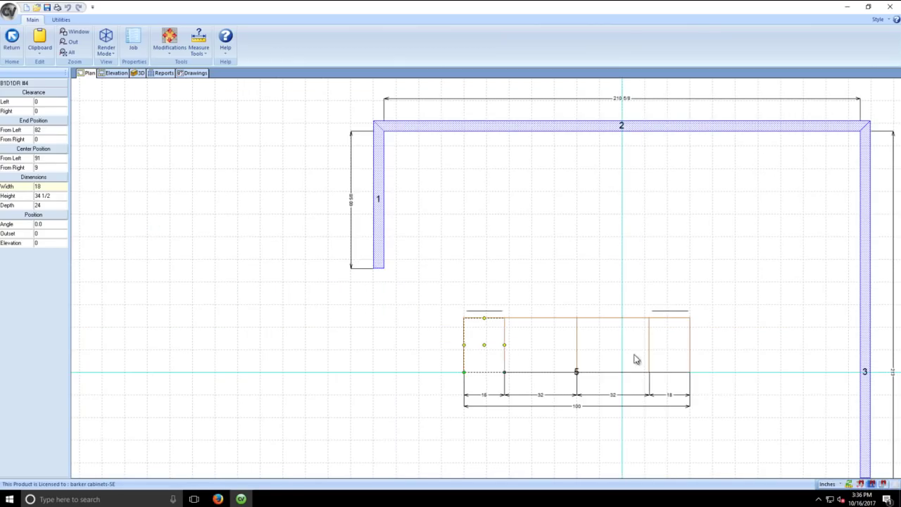
middle_click_drag(665, 421, 524, 344)
scroll(407, 168, "up", 2)
scroll(795, 190, "down", 3)
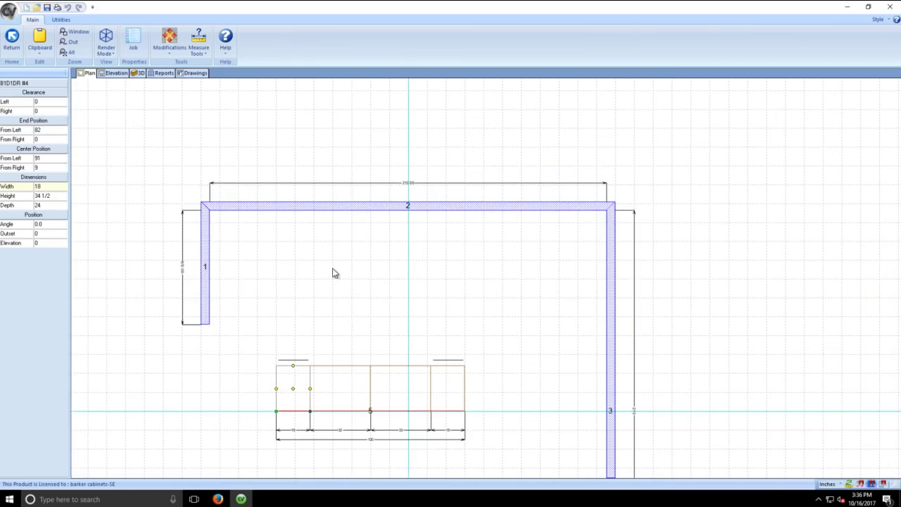
middle_click_drag(535, 256, 171, 129)
left_click(138, 73)
left_click_drag(410, 249, 475, 354)
- Place a BFILLER from the BASE catalog on wall 2 in plan, about 6 inches from the corner with wall 1
left_click(90, 74)
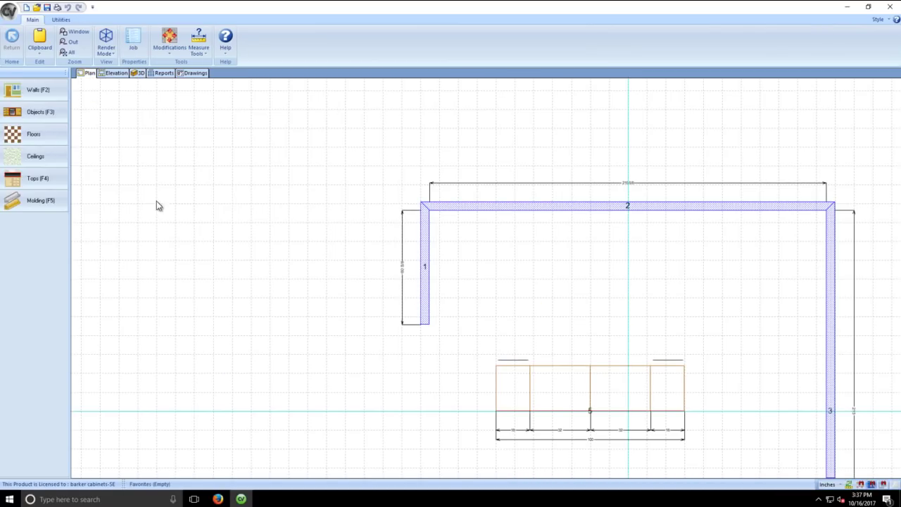
left_click(29, 92)
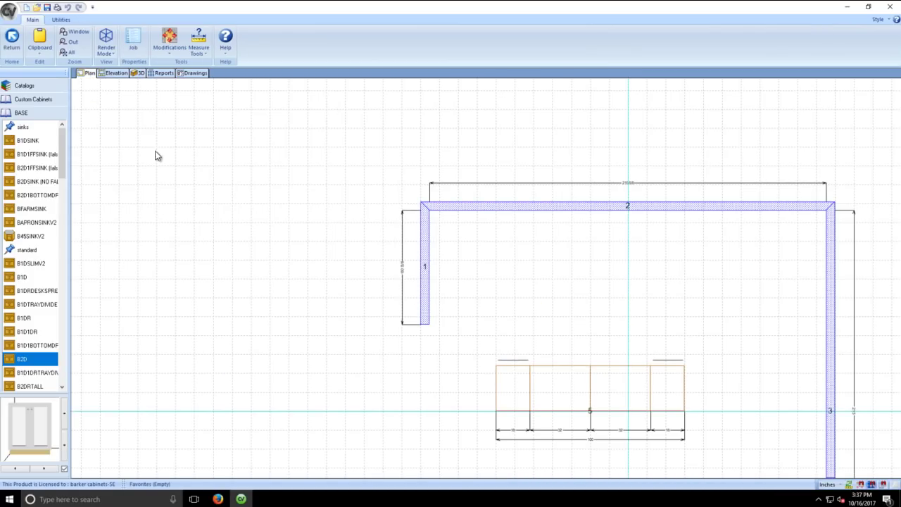
left_click(28, 100)
left_click(24, 113)
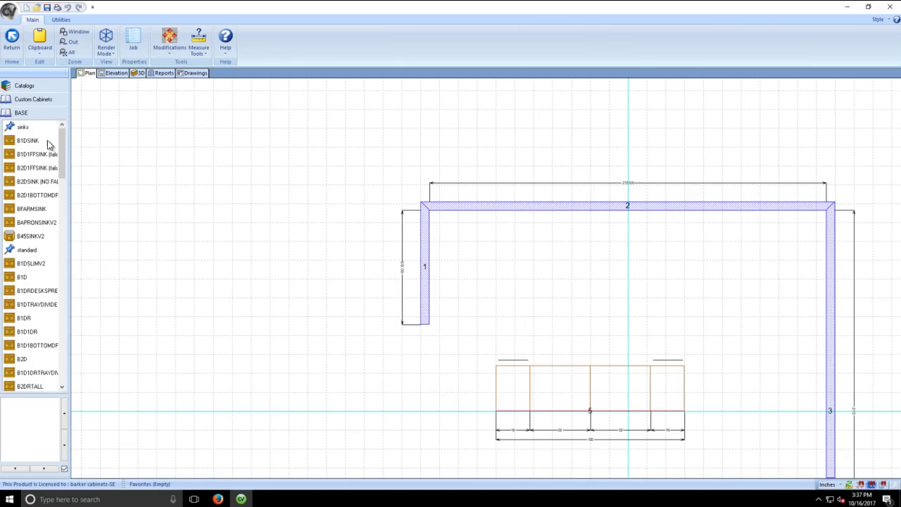
left_click_drag(62, 139, 74, 354)
left_click_drag(31, 304, 444, 238)
left_click(443, 238)
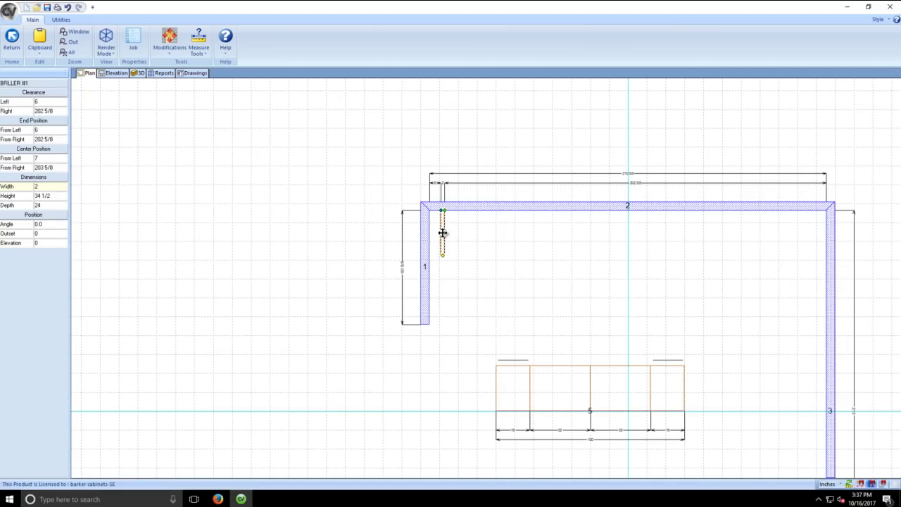
- Set the filler's left clearance to 0 and show the elevation of wall 2
left_click(38, 101)
type("0")
key("Return")
scroll(523, 281, "up", 4)
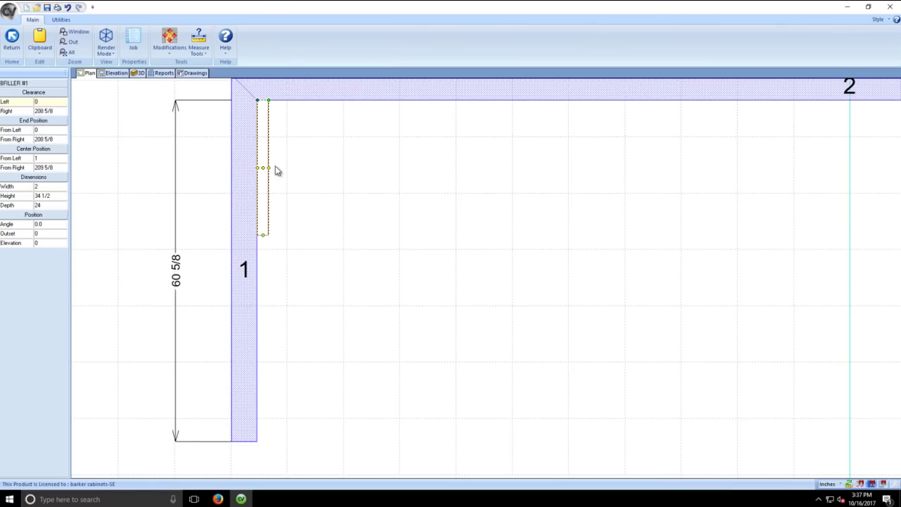
middle_click(281, 144)
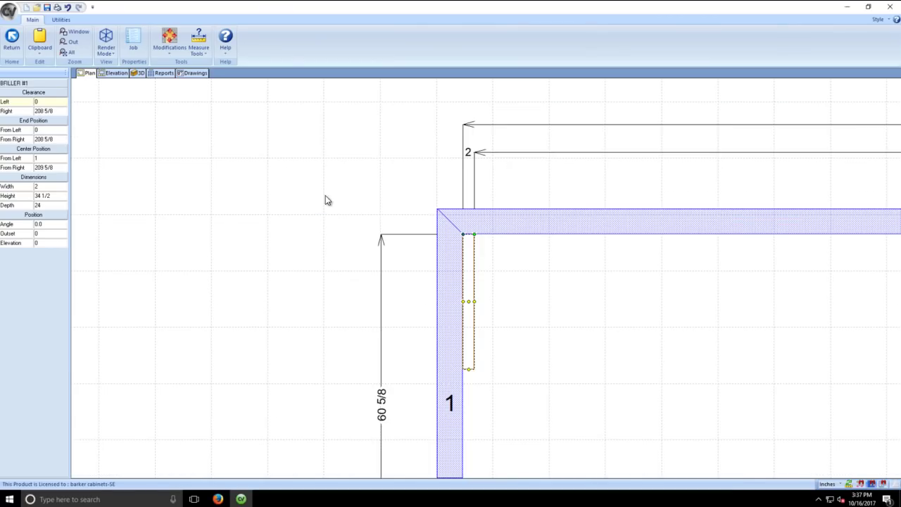
left_click(114, 73)
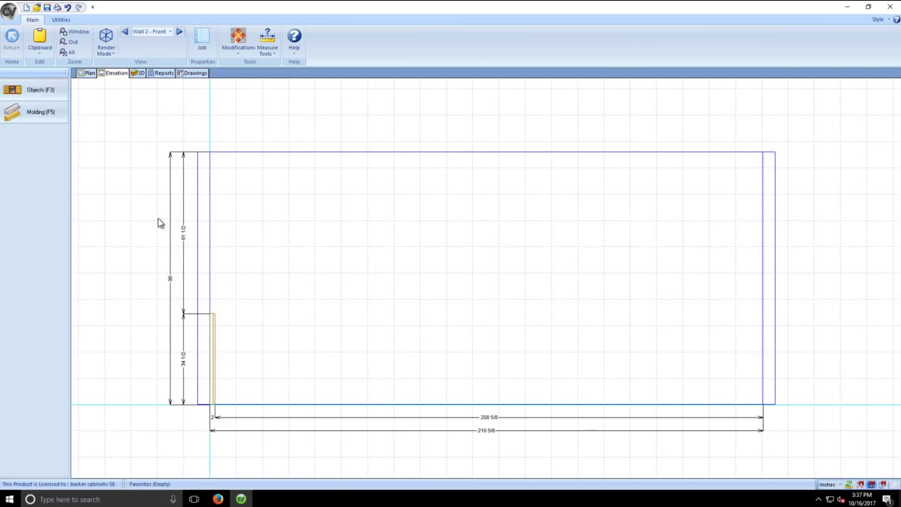
left_click(42, 90)
left_click(35, 127)
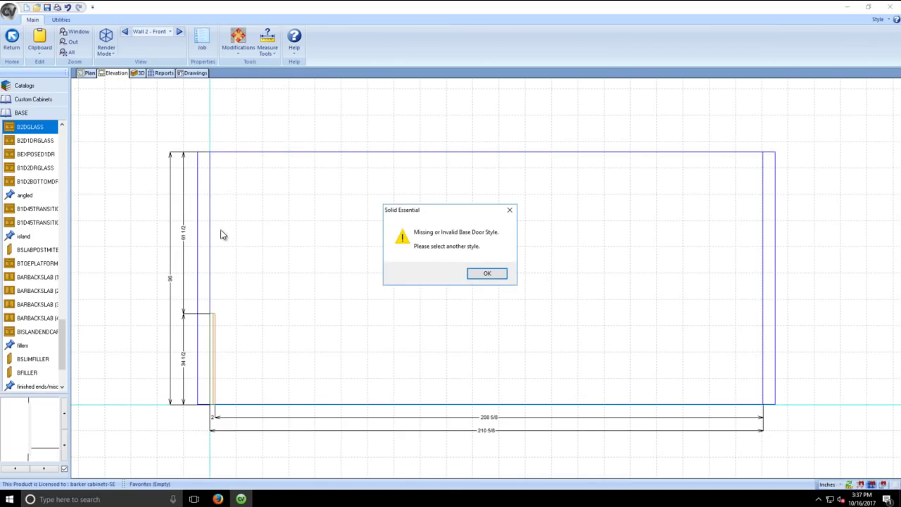
left_click(485, 272)
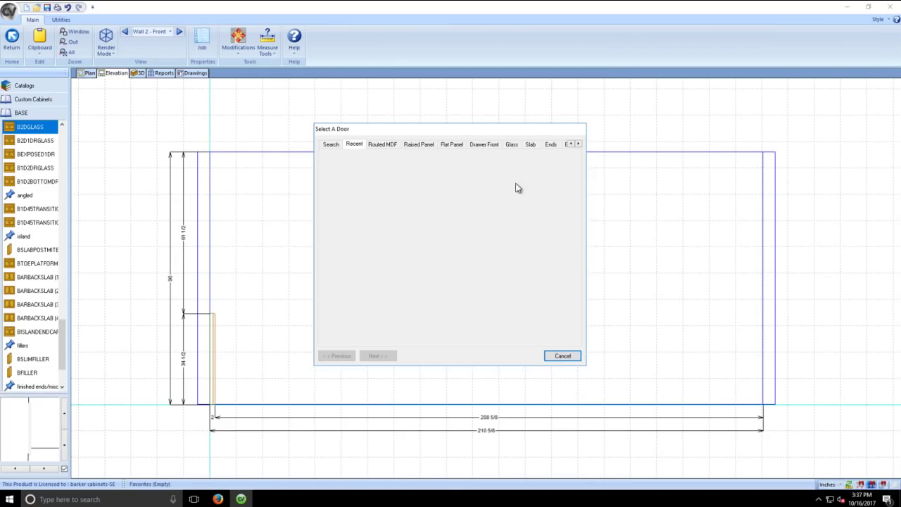
left_click(562, 356)
left_click(478, 273)
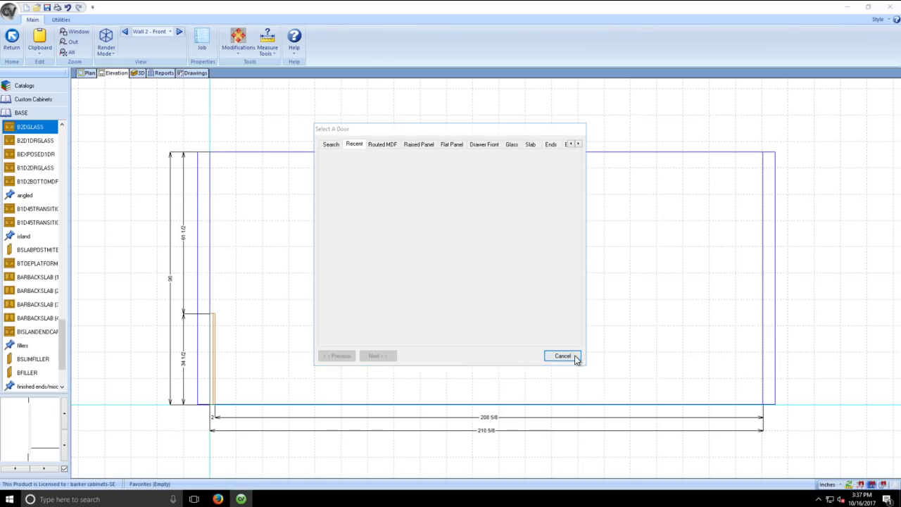
left_click(575, 356)
left_click(497, 274)
left_click(575, 356)
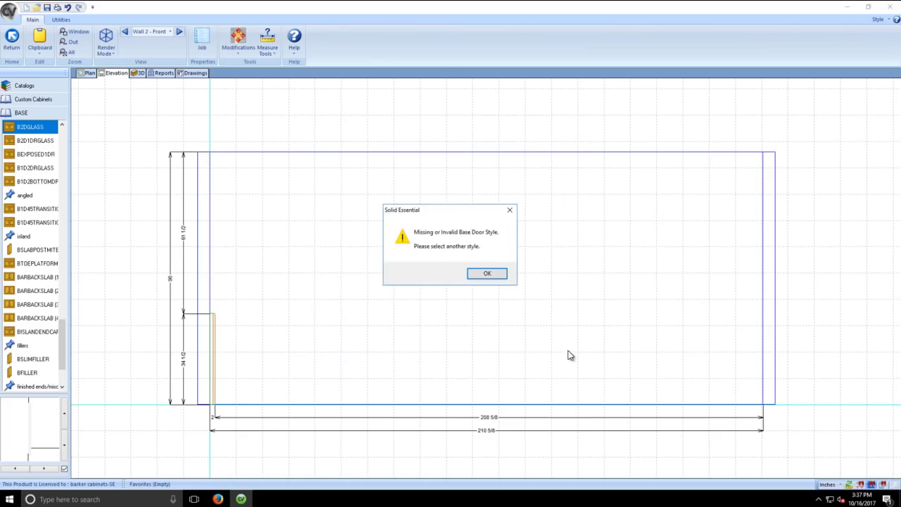
left_click(490, 274)
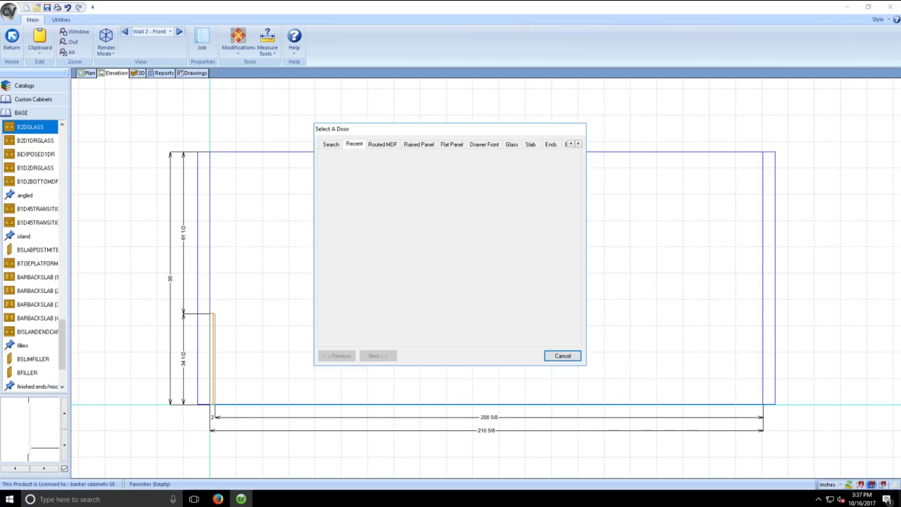
left_click(510, 270)
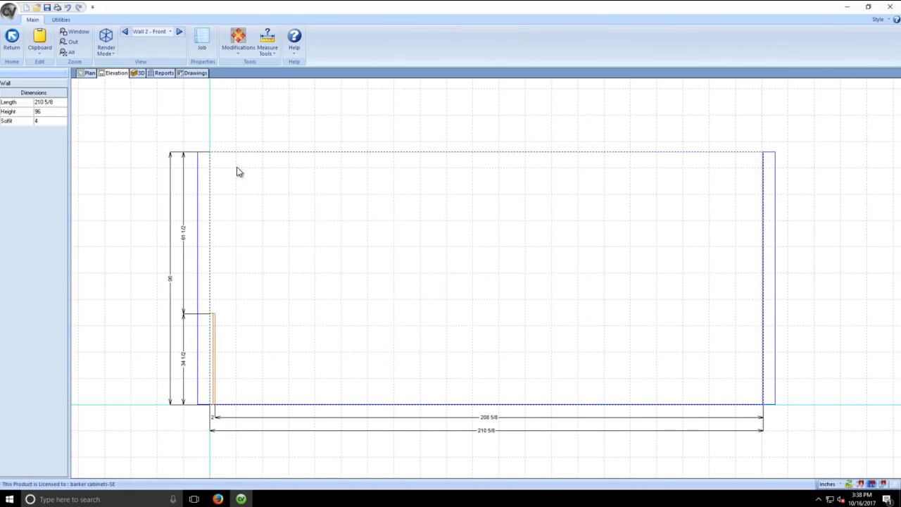
left_click(137, 90)
- Place a B2D base cabinet beside the filler on wall 2 and a B1D cabinet directly after it
left_click(40, 90)
left_click_drag(59, 276, 75, 160)
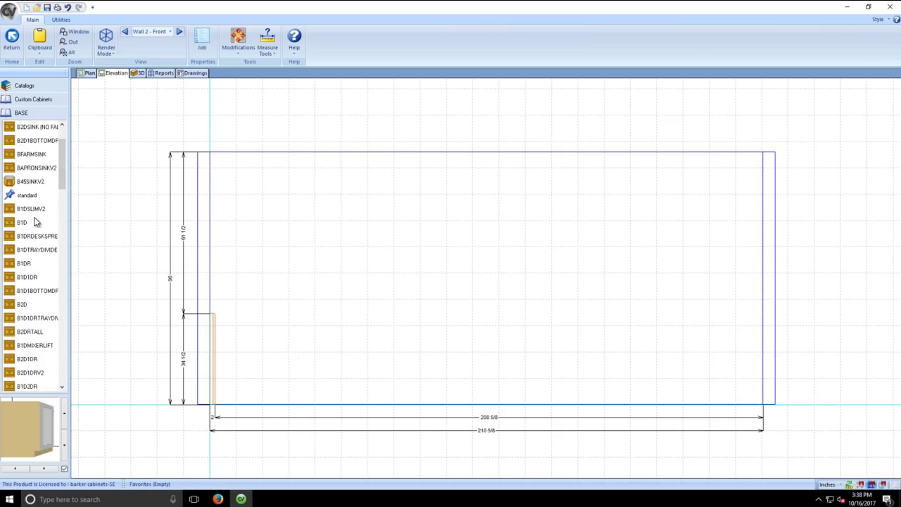
left_click_drag(28, 304, 243, 361)
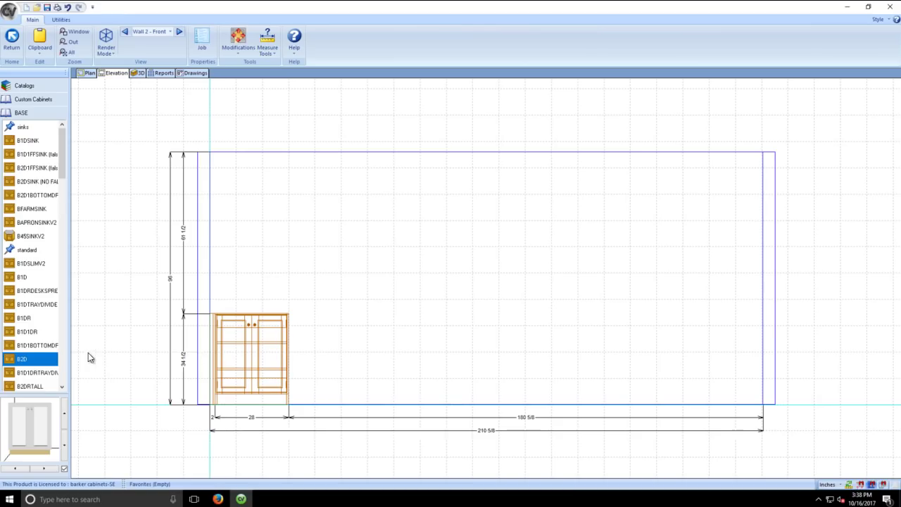
left_click_drag(29, 278, 308, 364)
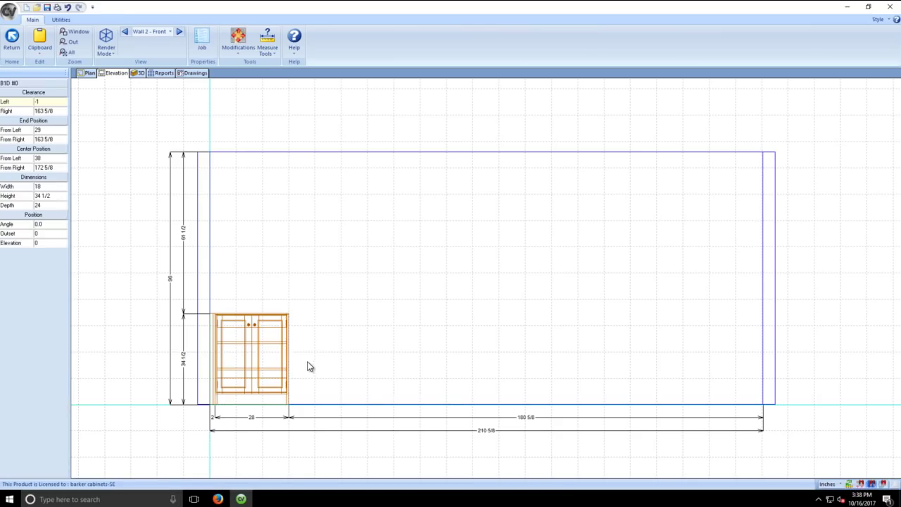
left_click(384, 259)
left_click(134, 131)
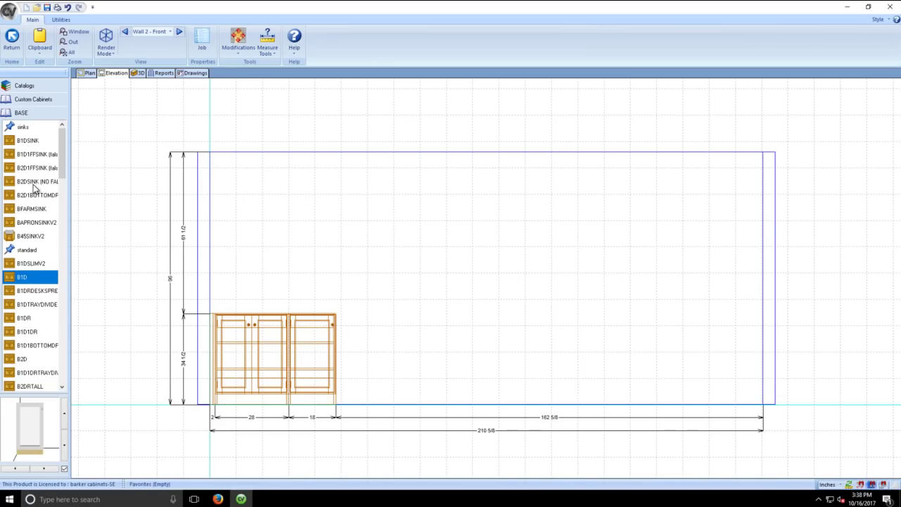
- Place a B2D1FFSINK false-front sink base on wall 2 about 34 inches past the B1D cabinet and return to the plan
left_click(29, 169)
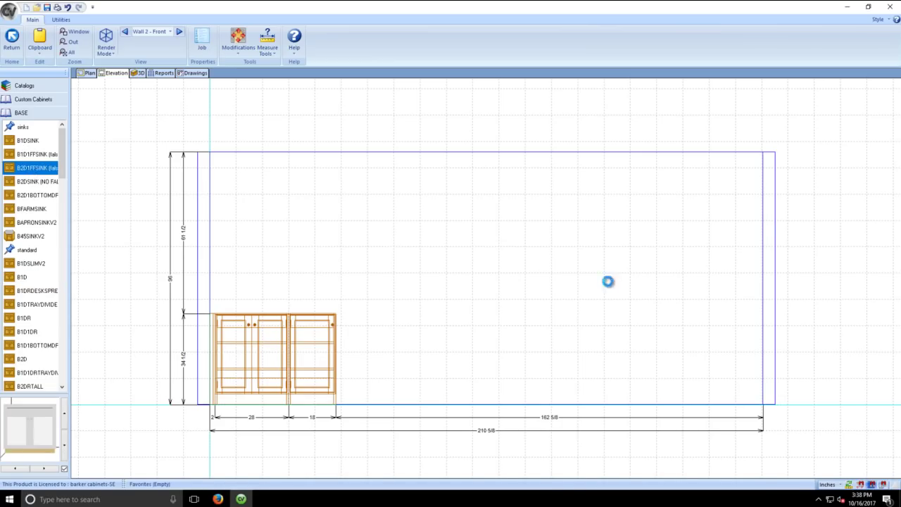
left_click(483, 369)
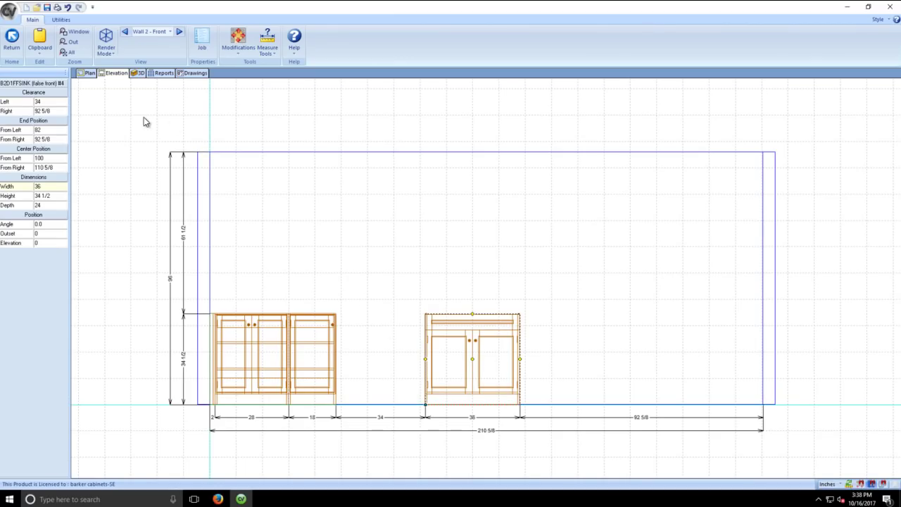
left_click(88, 75)
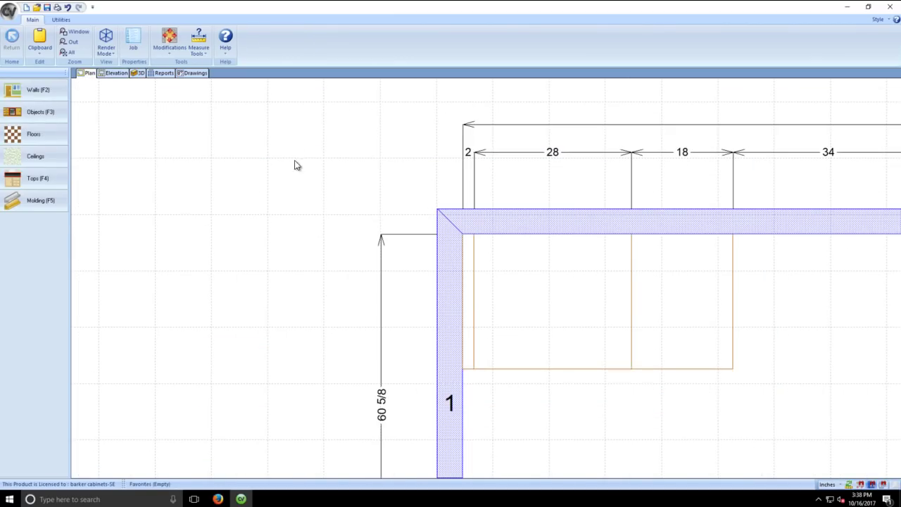
- Place a B90ADJV2 corner cabinet from the BASE catalog on wall 2, about 10 inches from the corner with wall 3
middle_click_drag(900, 246, 466, 315)
scroll(467, 315, "down", 3)
left_click(458, 333)
middle_click_drag(444, 403, 488, 283)
left_click(489, 277)
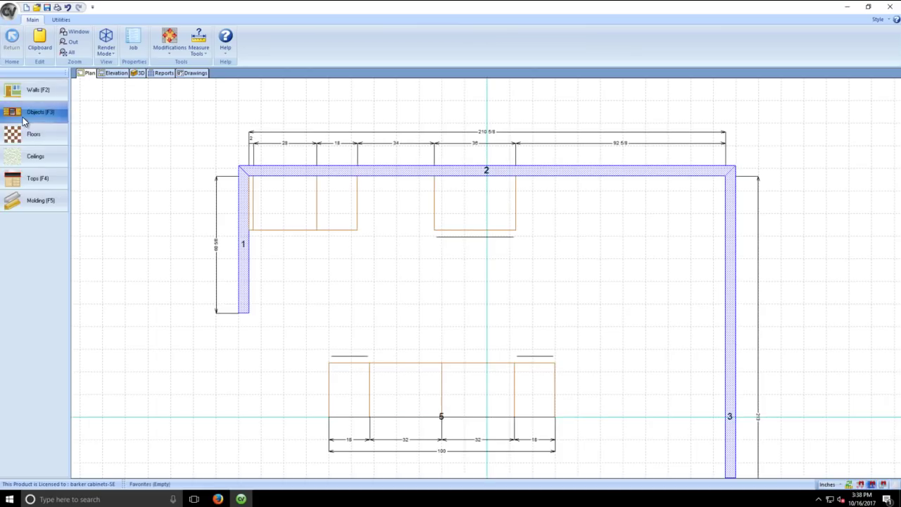
left_click(22, 117)
left_click(29, 101)
left_click(28, 127)
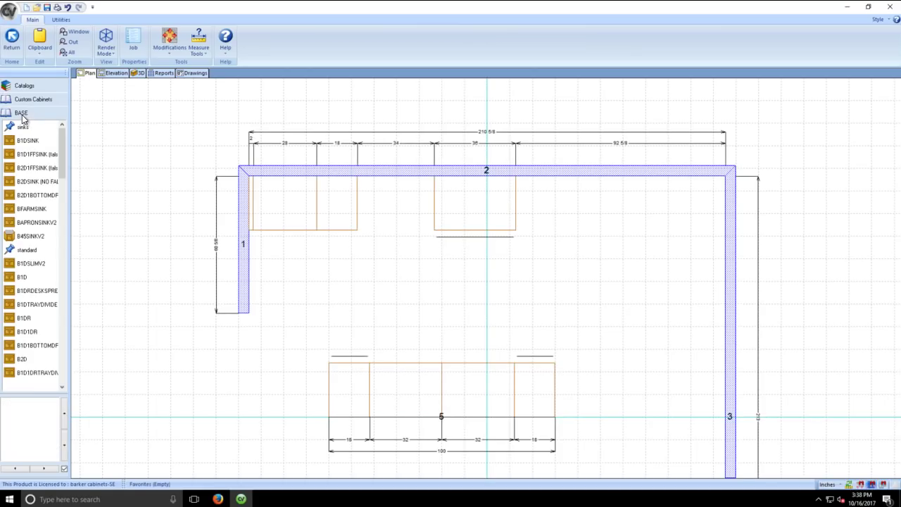
scroll(64, 180, "down", 3)
left_click_drag(65, 181, 82, 286)
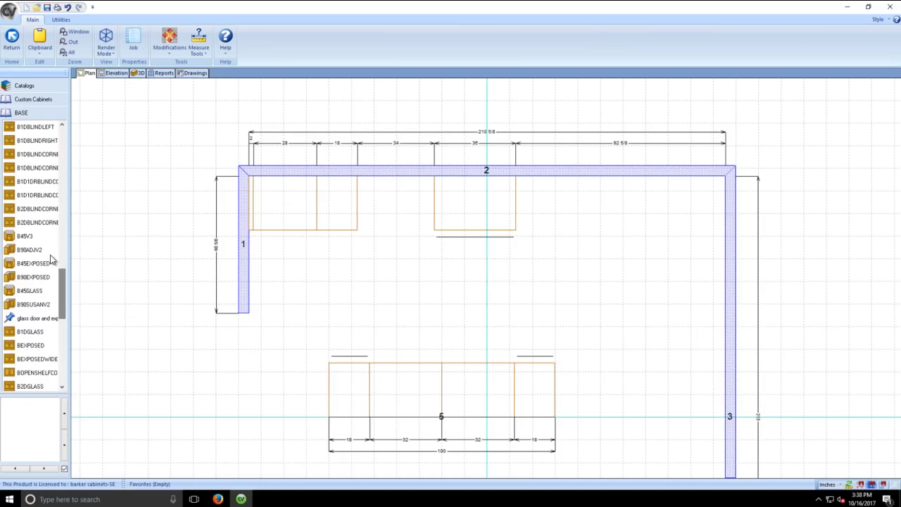
left_click(20, 252)
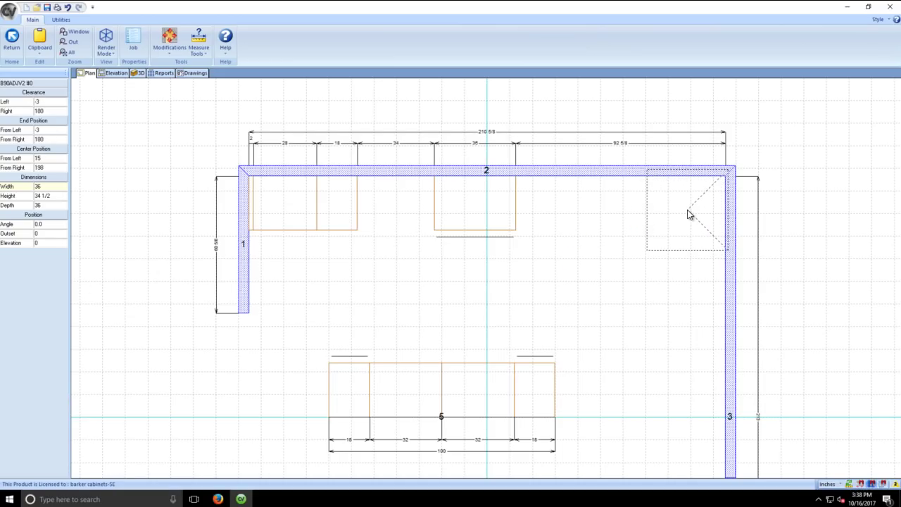
left_click(662, 201)
left_click(665, 222)
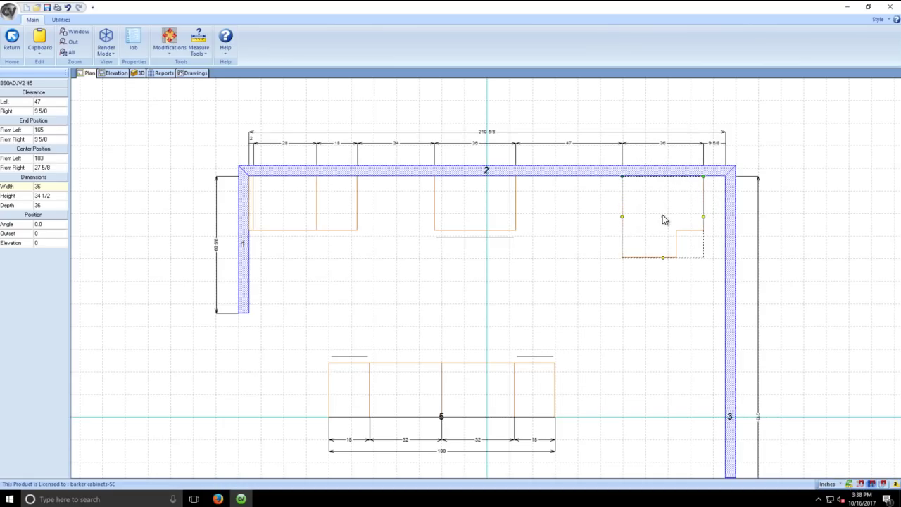
- Move the B90ADJV2 corner cabinet onto wall 3 and set its left clearance to 0
left_click_drag(663, 216, 685, 245)
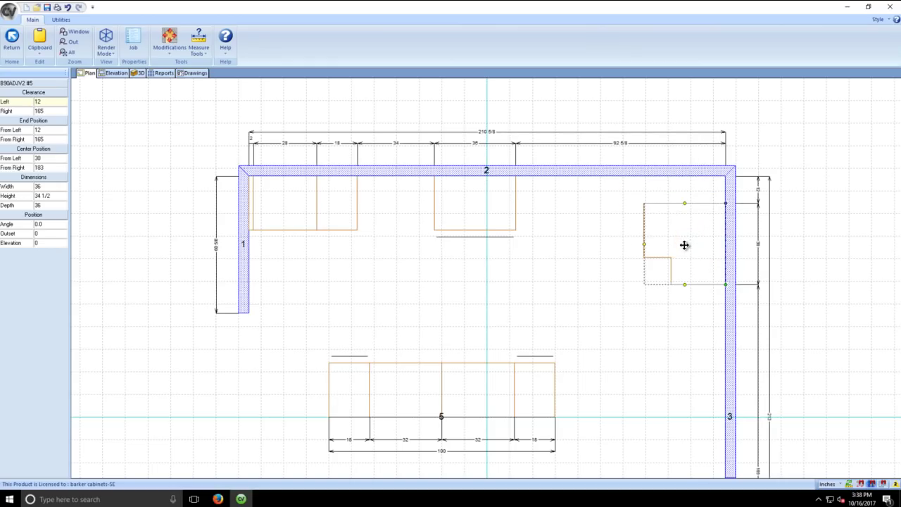
left_click(47, 102)
type("0")
key("Return")
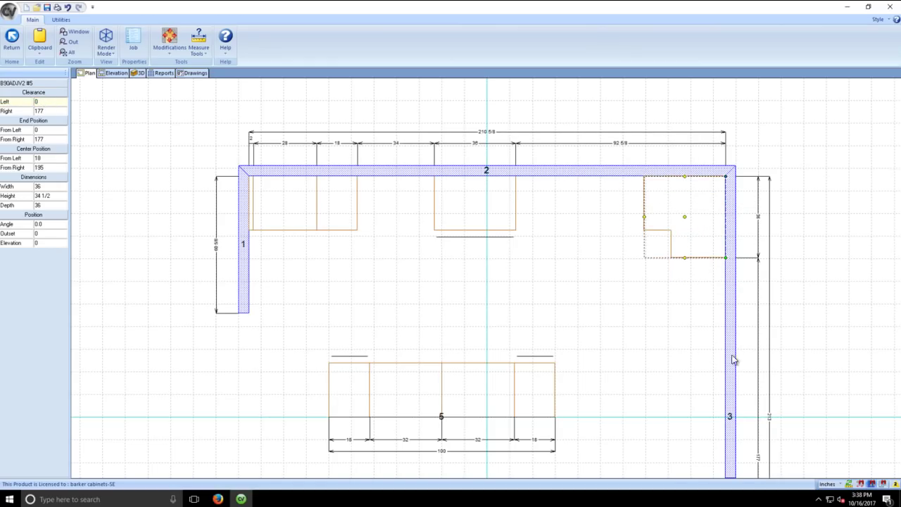
- Move the corner cabinet from wall 3 onto wall 2, about 23 inches from the neighbouring 36-inch cabinet
left_click(668, 318)
middle_click(715, 220)
left_click(452, 289)
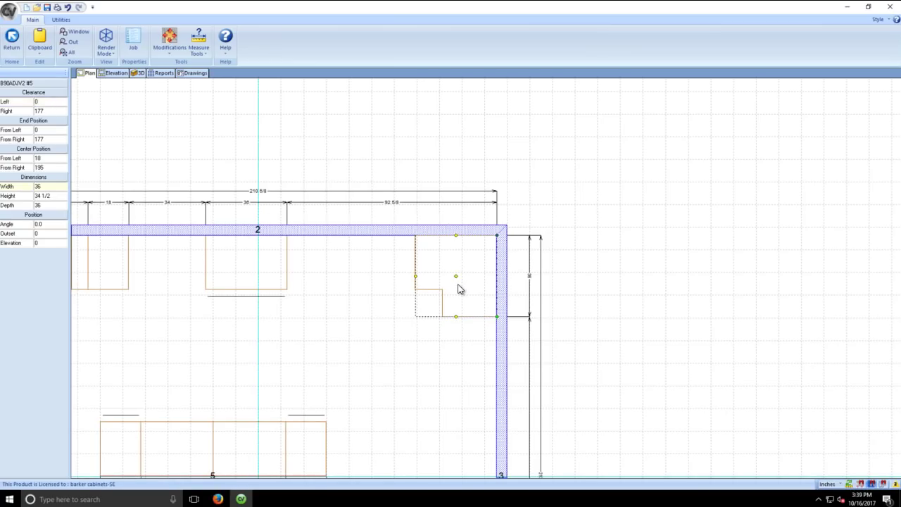
left_click(116, 73)
left_click(88, 73)
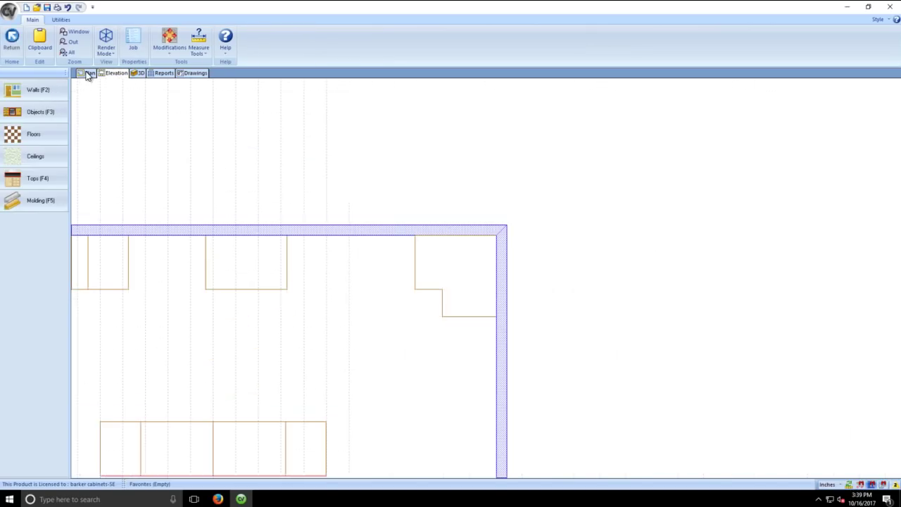
left_click(455, 287)
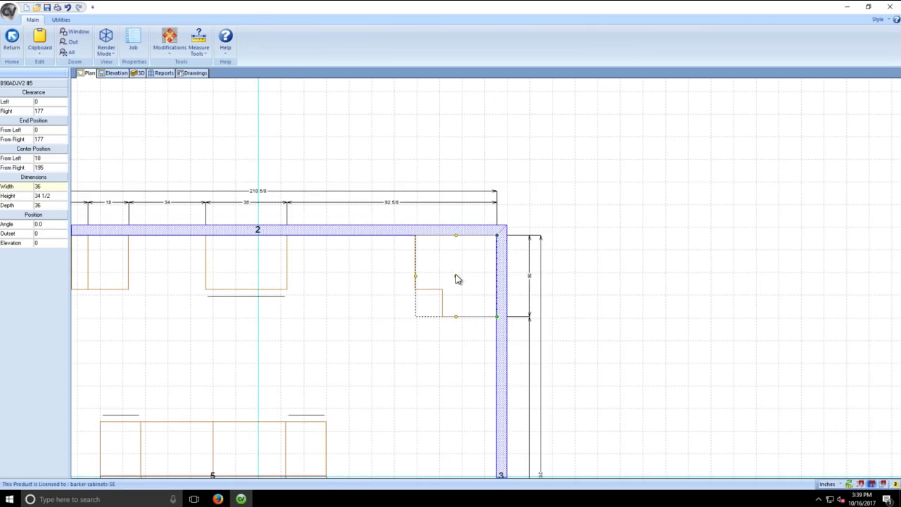
left_click_drag(457, 275, 378, 278)
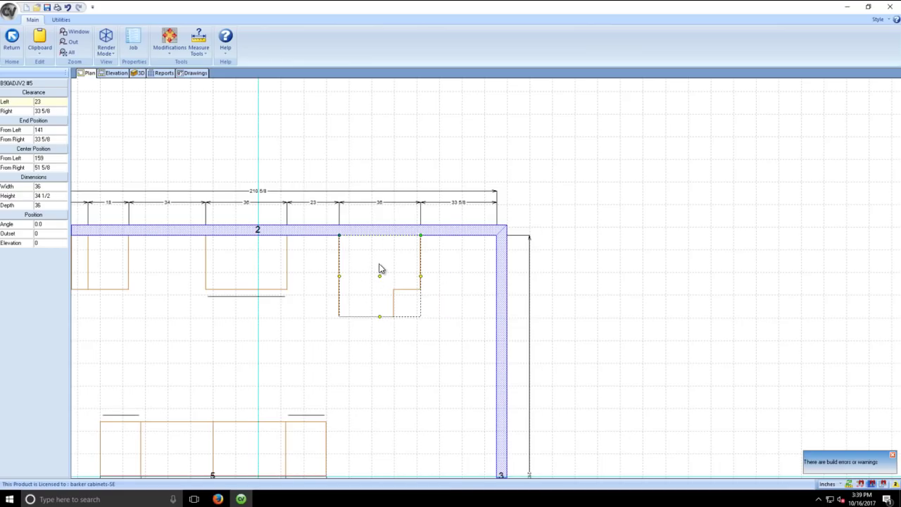
left_click(398, 231)
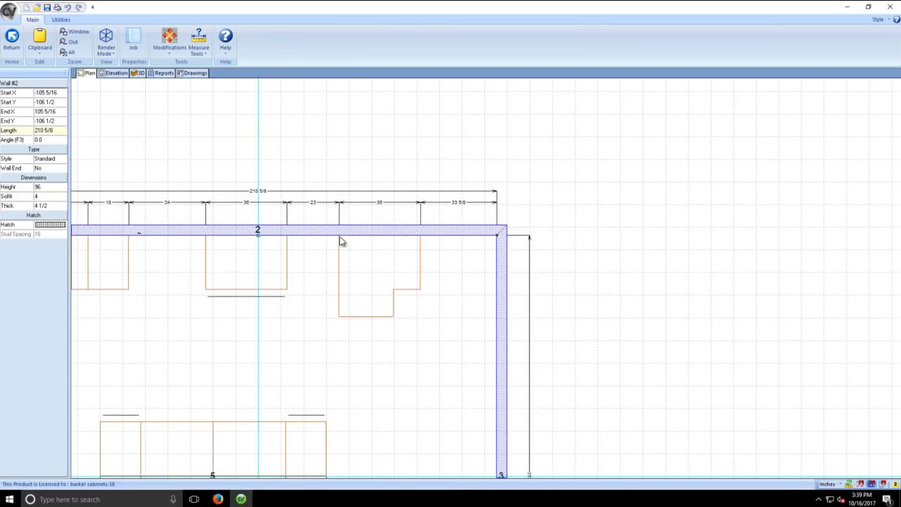
left_click(58, 159)
left_click(58, 159)
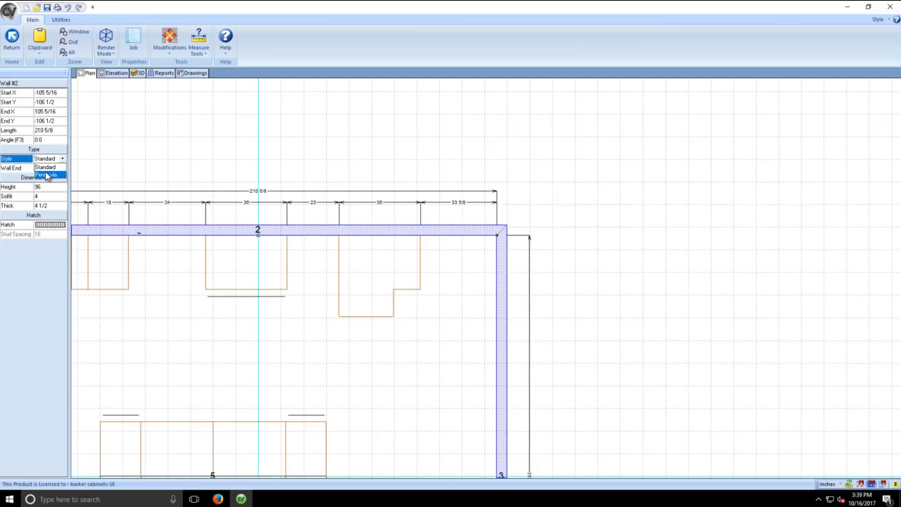
left_click(58, 162)
left_click(134, 151)
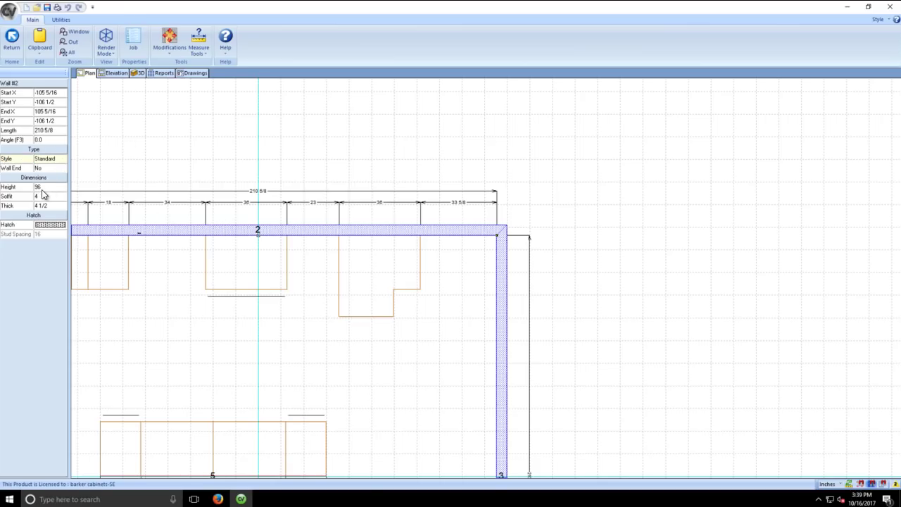
right_click(254, 235)
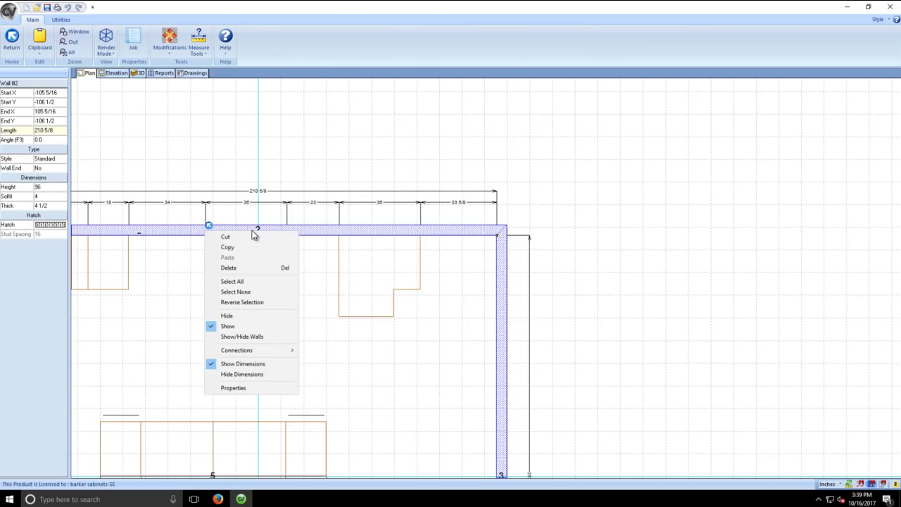
left_click(261, 176)
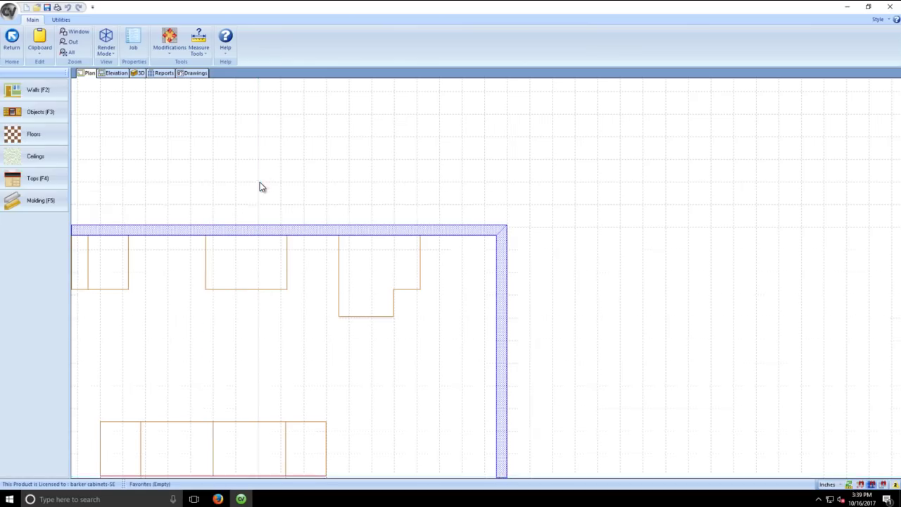
- Move the corner cabinet from wall 2 onto wall 3, leaving about 10 inches of left clearance
left_click(380, 267)
left_click_drag(380, 275, 456, 302)
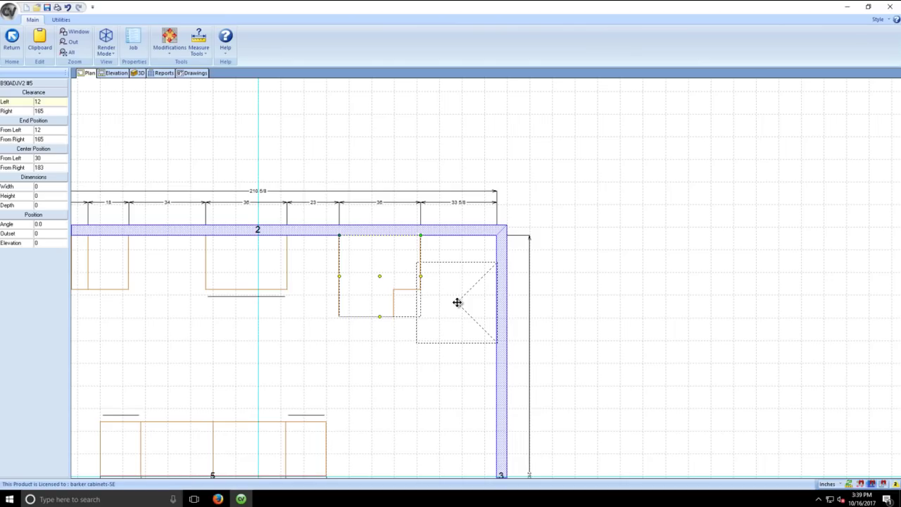
left_click_drag(457, 302, 455, 299)
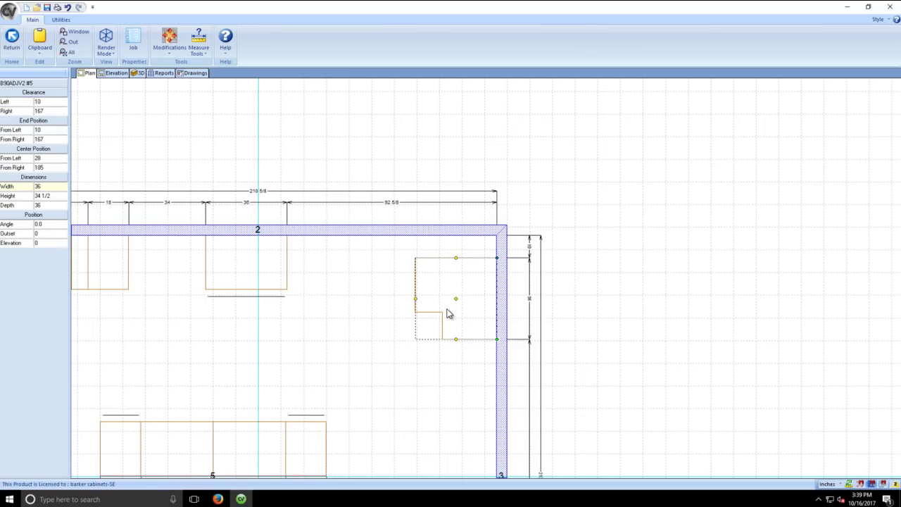
- Move the corner cabinet outside the room, beyond wall 3, at an outset of about -128
left_click_drag(458, 303, 802, 191)
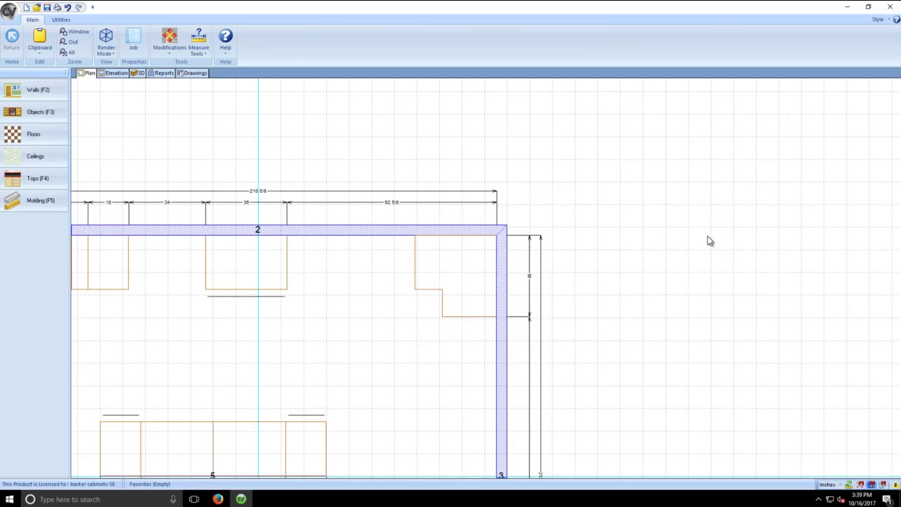
left_click(459, 278)
left_click_drag(459, 278, 784, 193)
left_click(475, 289)
left_click_drag(454, 277, 746, 215)
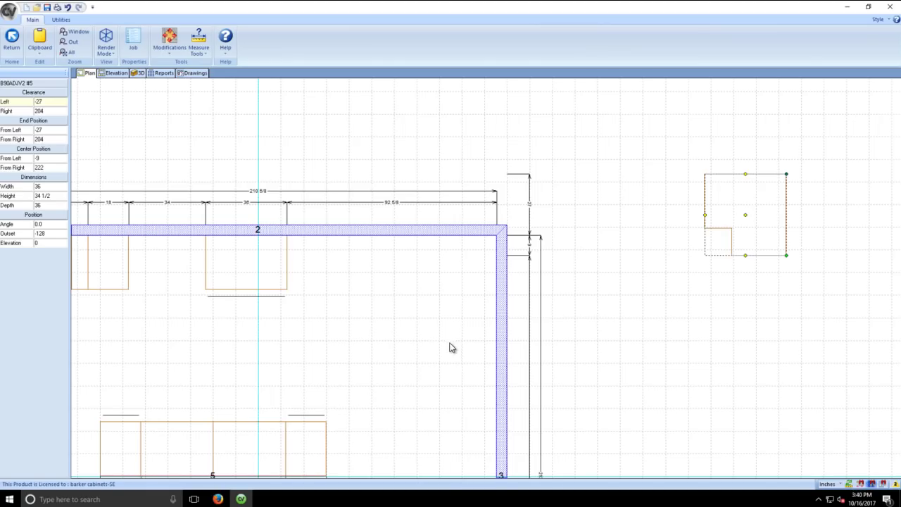
- Bring the corner cabinet back inside the room against wall 3 and set its left clearance to 0
middle_click_drag(452, 341, 487, 279)
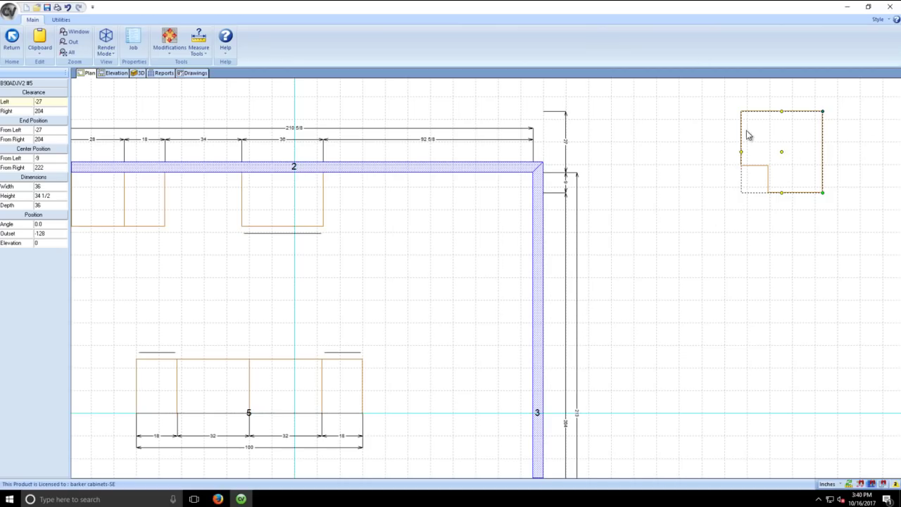
left_click_drag(783, 154, 493, 229)
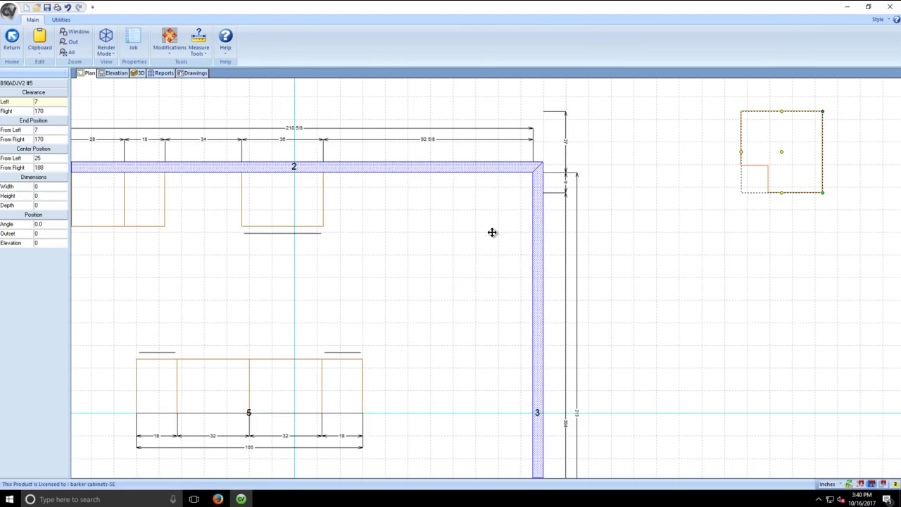
left_click(50, 103)
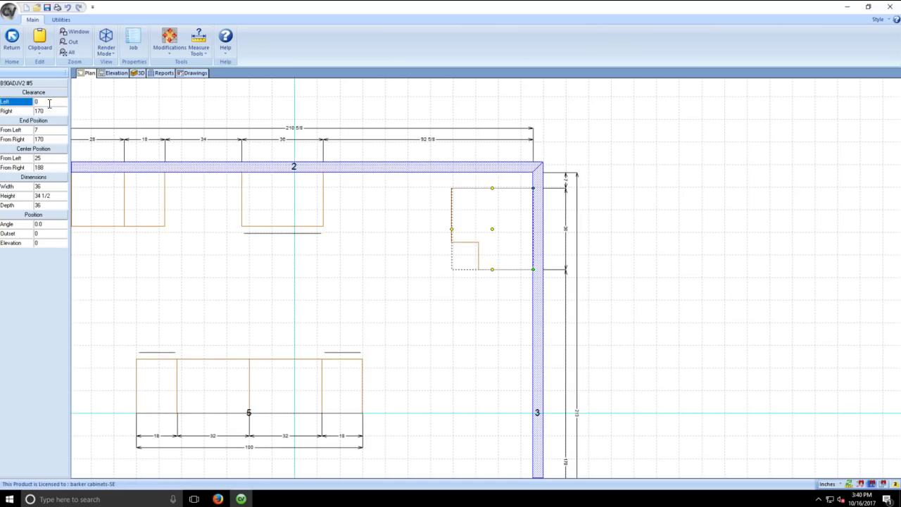
key("Return")
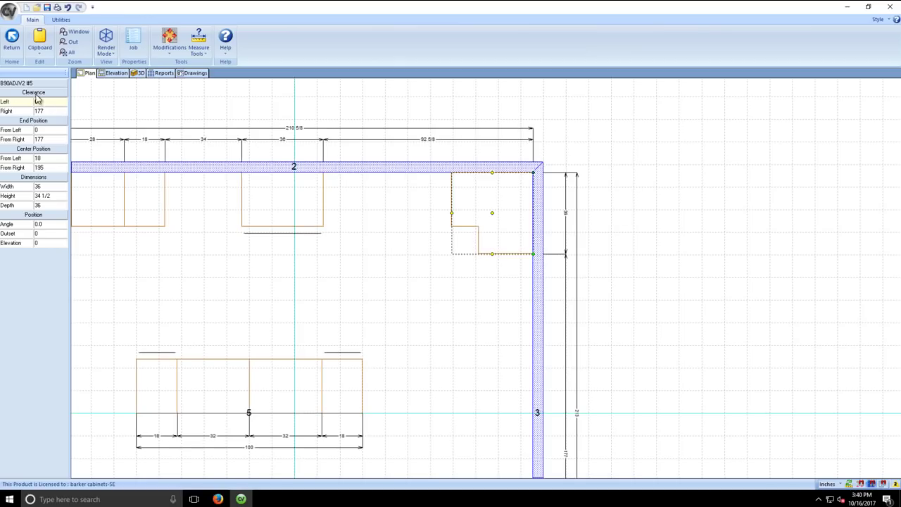
- Copy the 18-inch B1D cabinet on wall 2 and place the copy beside the corner cabinet
right_click(128, 195)
left_click(134, 209)
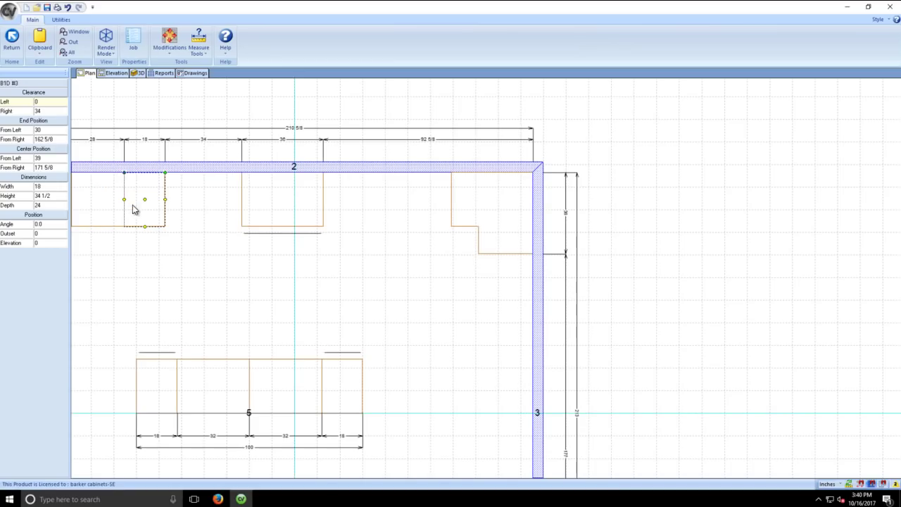
left_click(431, 202)
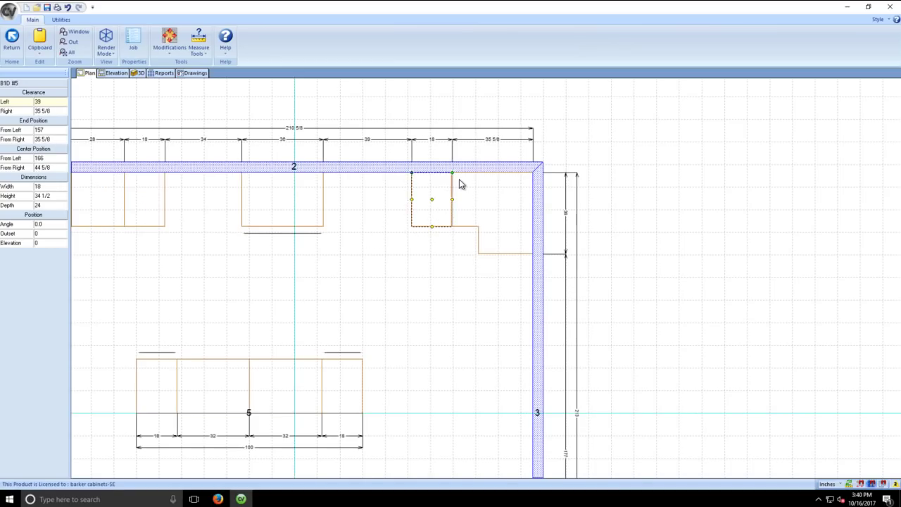
- Set the copied B1D cabinet's right clearance to 36 on wall 2
scroll(460, 183, "up", 4)
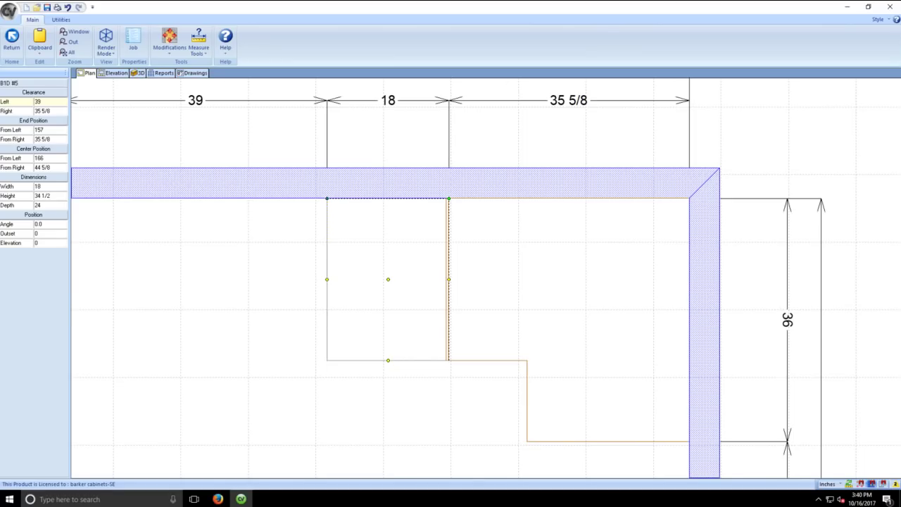
left_click(49, 113)
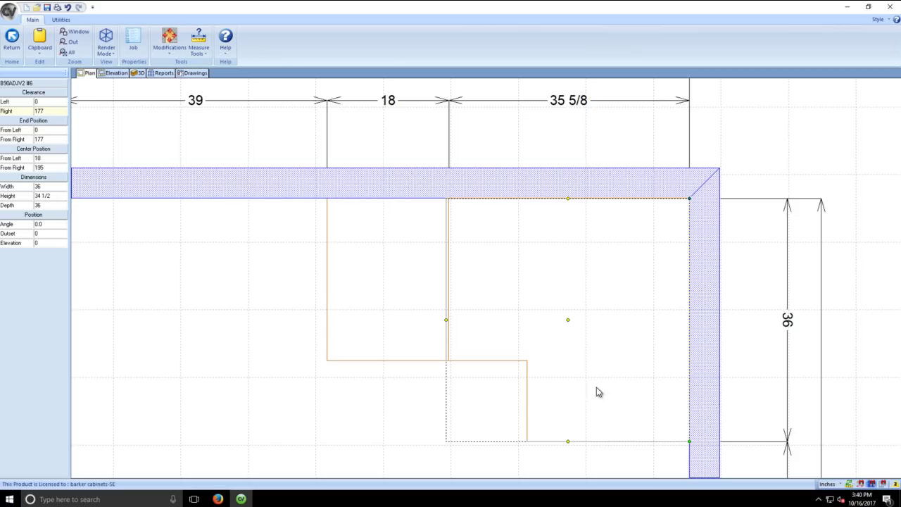
left_click(52, 111)
type("36")
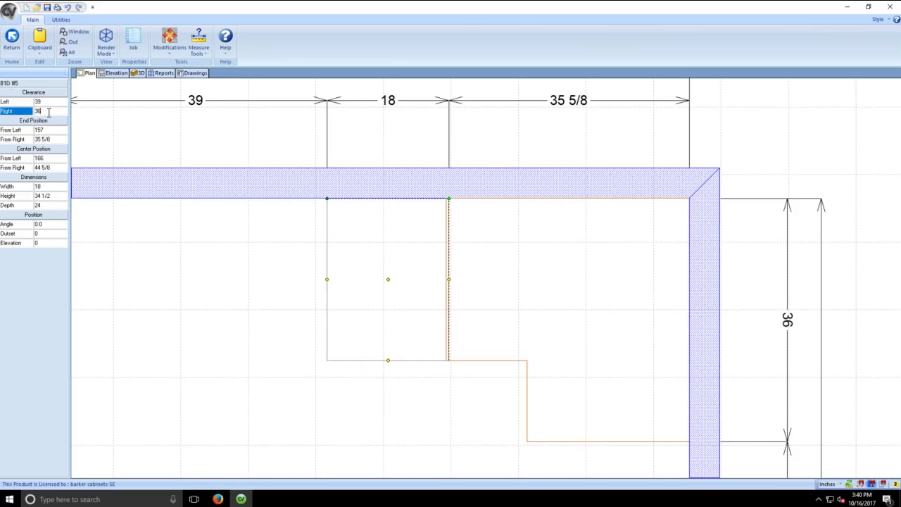
key("Return")
- Copy the original 18-inch B1D cabinet on wall 2 and place the copy on wall 3 directly after the corner cabinet
scroll(382, 330, "down", 2)
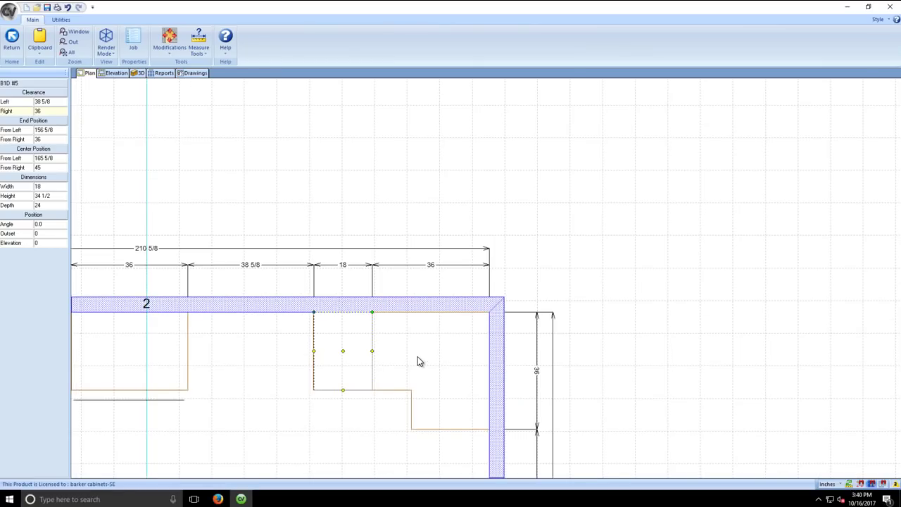
middle_click_drag(414, 360, 483, 282)
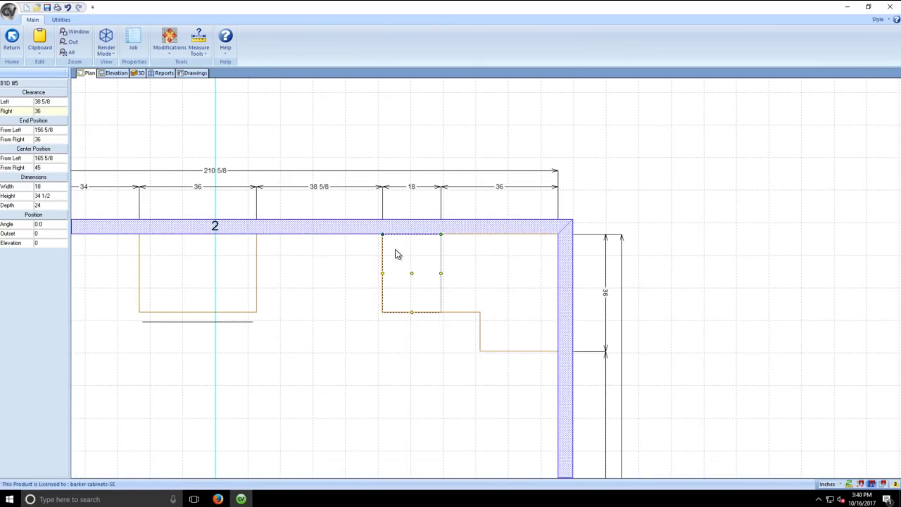
middle_click(315, 334)
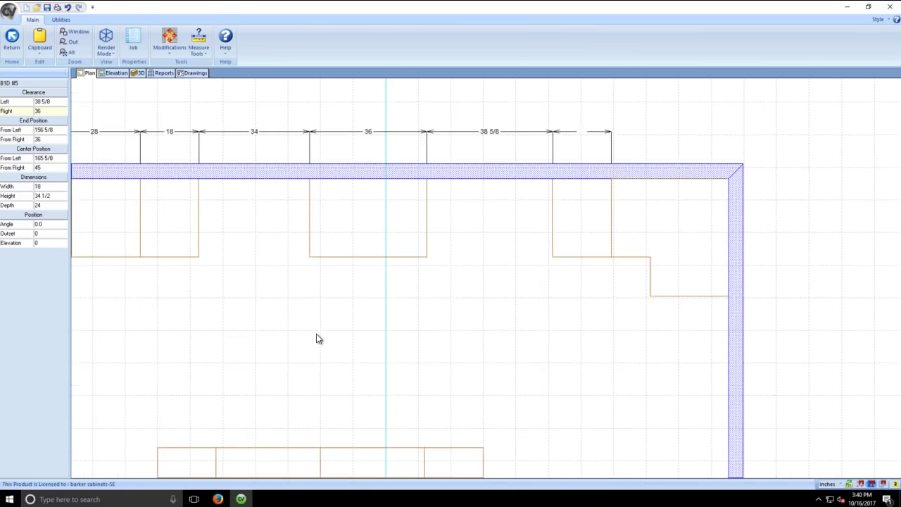
left_click(389, 307)
left_click(174, 214)
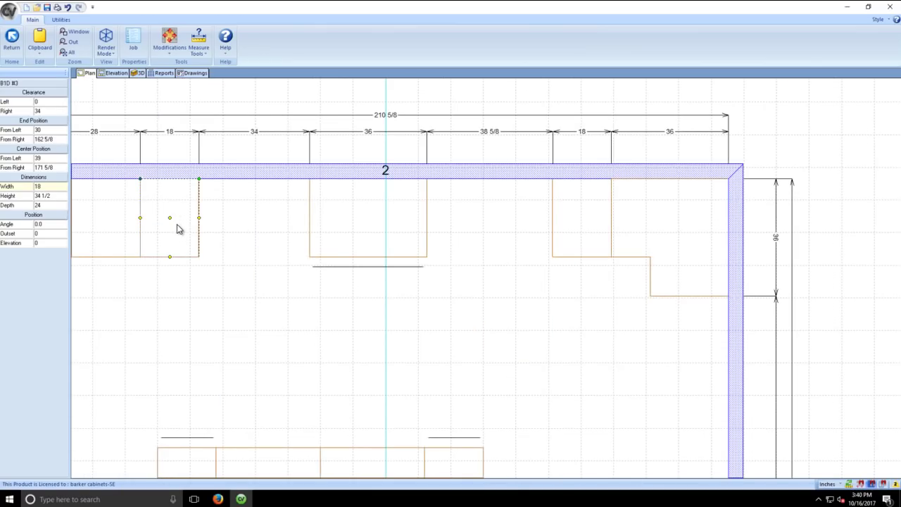
right_click(177, 228)
left_click(168, 230)
right_click(173, 240)
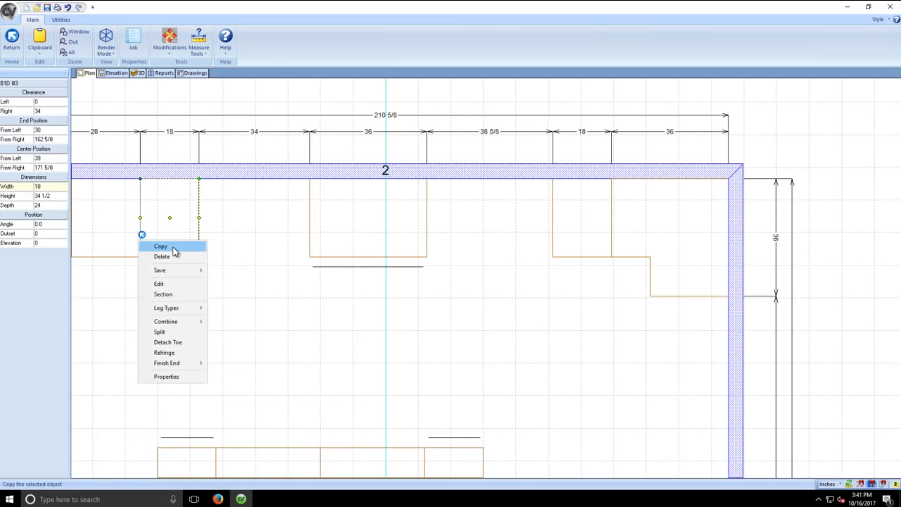
left_click(173, 248)
left_click(697, 312)
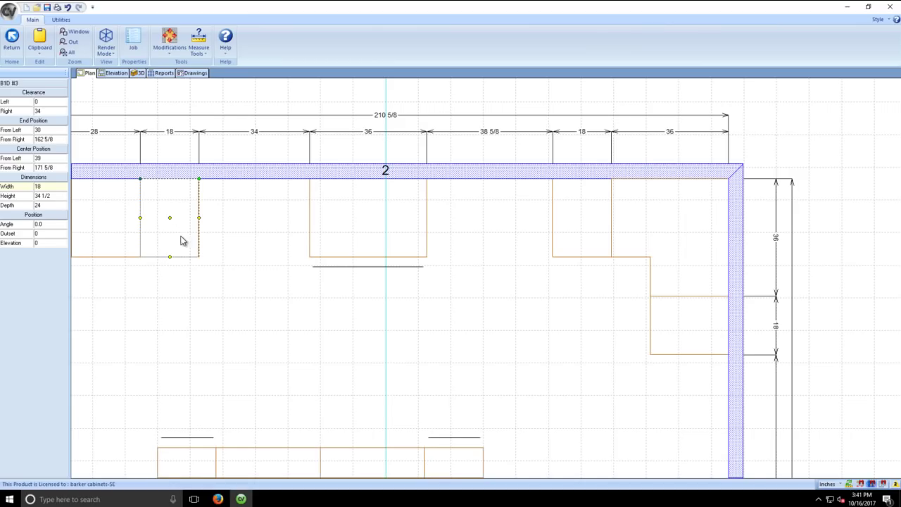
- Add a standard B2D base cabinet on wall 3 directly after the 18-inch B1D cabinet
key("Escape")
left_click(21, 112)
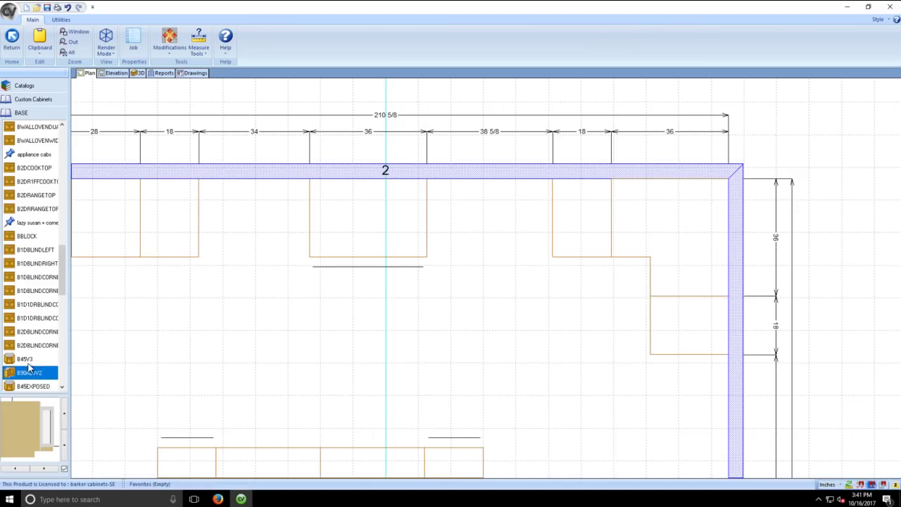
scroll(61, 258, "down", 6)
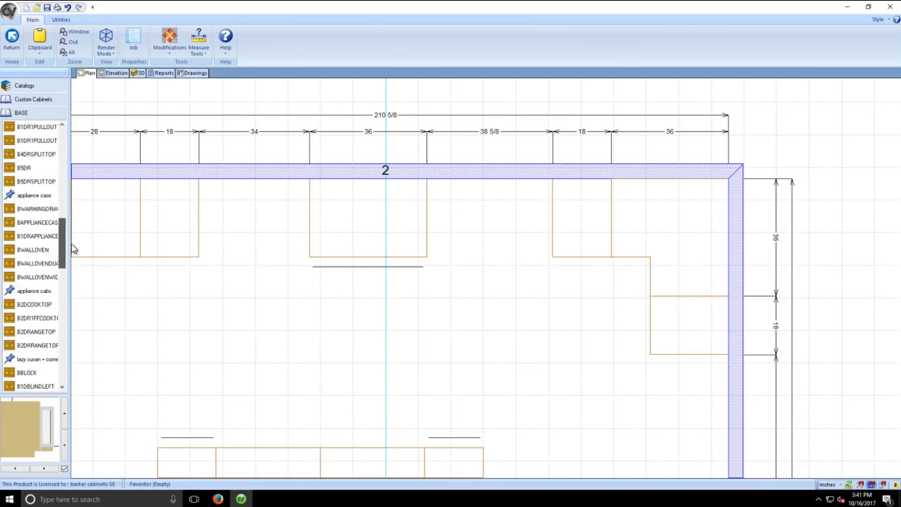
left_click_drag(80, 322, 82, 153)
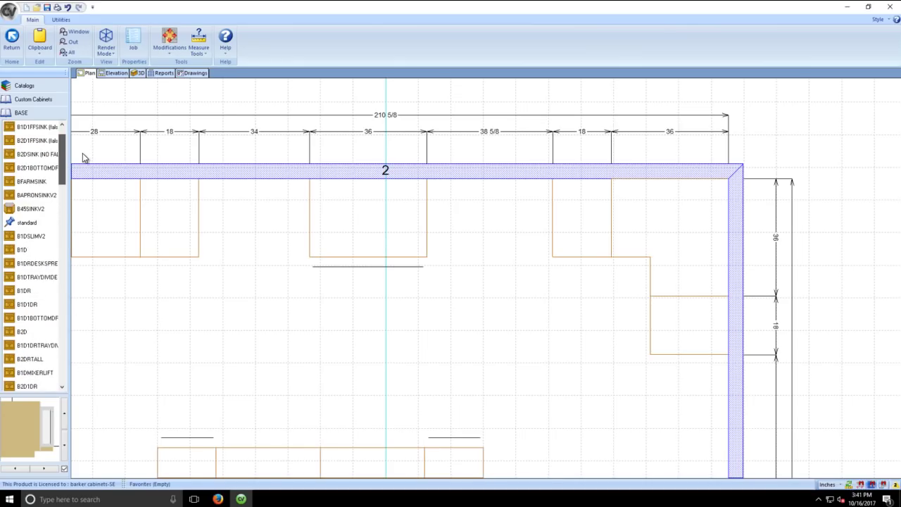
left_click(26, 292)
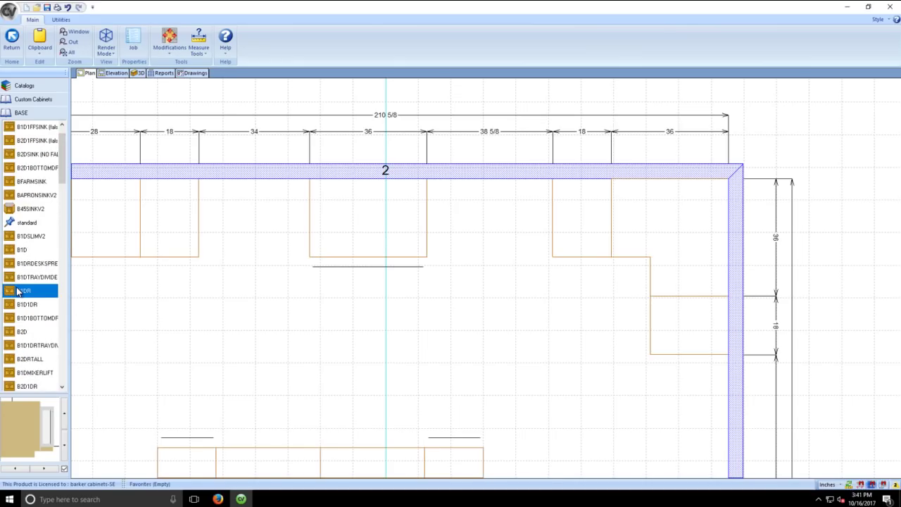
left_click(13, 330)
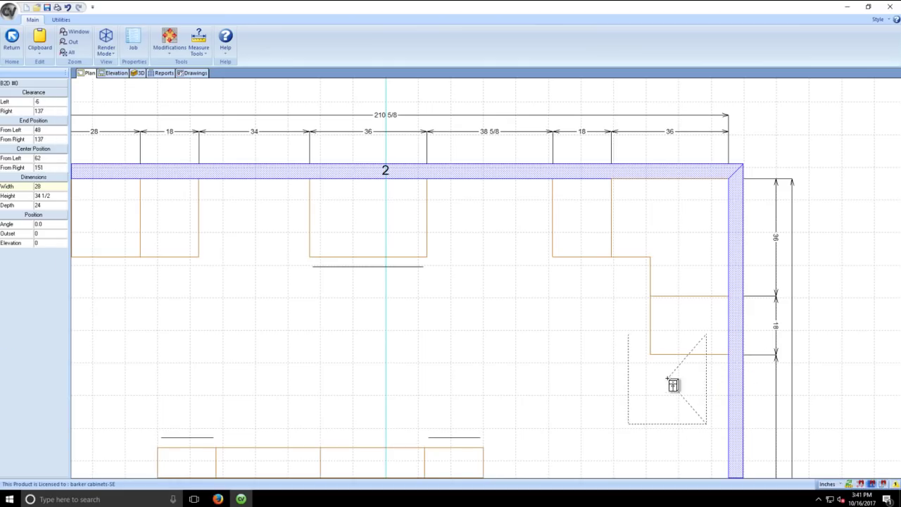
left_click(694, 383)
middle_click(694, 383)
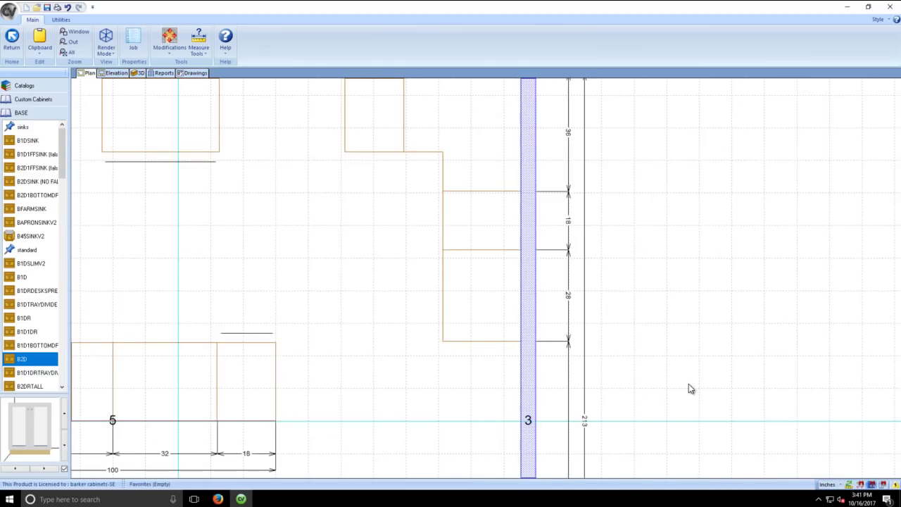
- Copy the 36-inch B2D1FFSINK cabinet on wall 2 and place the copy on wall 3 directly after the B2D cabinet
middle_click(170, 136)
middle_click(676, 336)
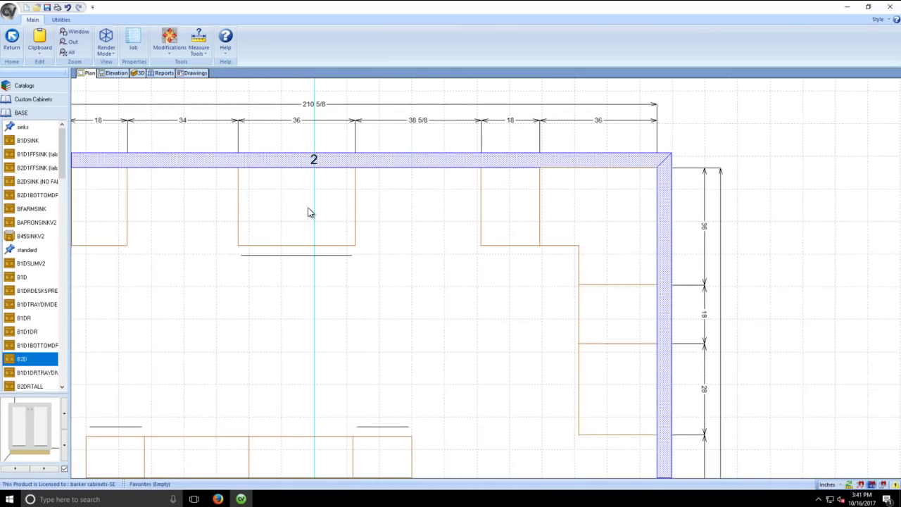
right_click(307, 213)
left_click(303, 188)
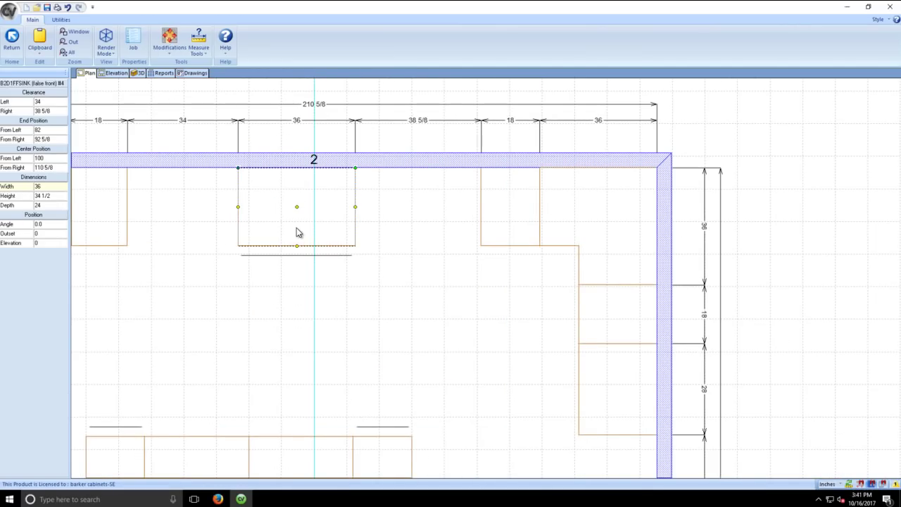
left_click(472, 305)
left_click(333, 215)
left_click(340, 289)
left_click(304, 208)
right_click(301, 208)
left_click(339, 229)
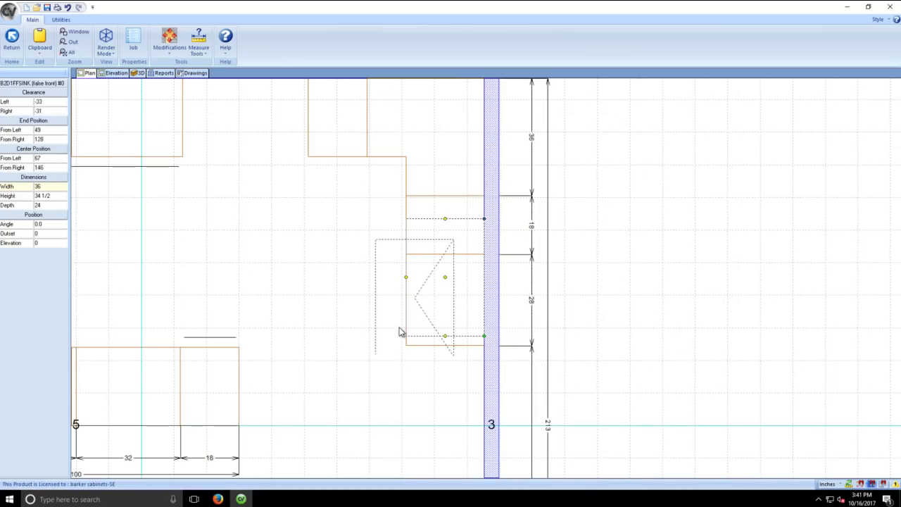
left_click(454, 416)
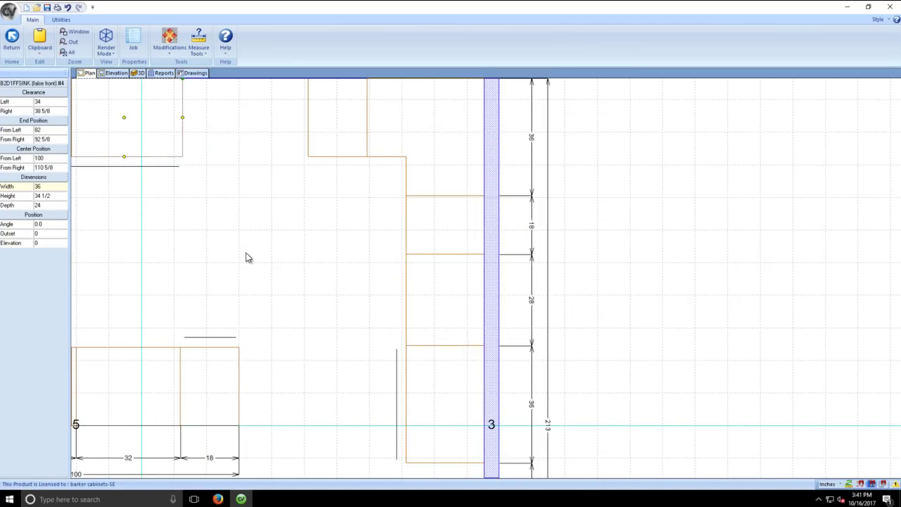
- Show the kitchen in 3D and produce an Architectural render of the layout
left_click(138, 73)
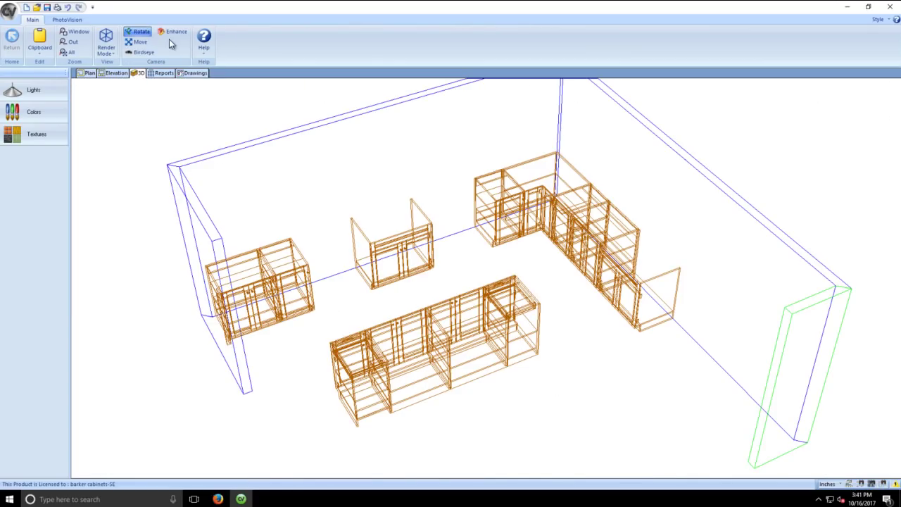
left_click(67, 20)
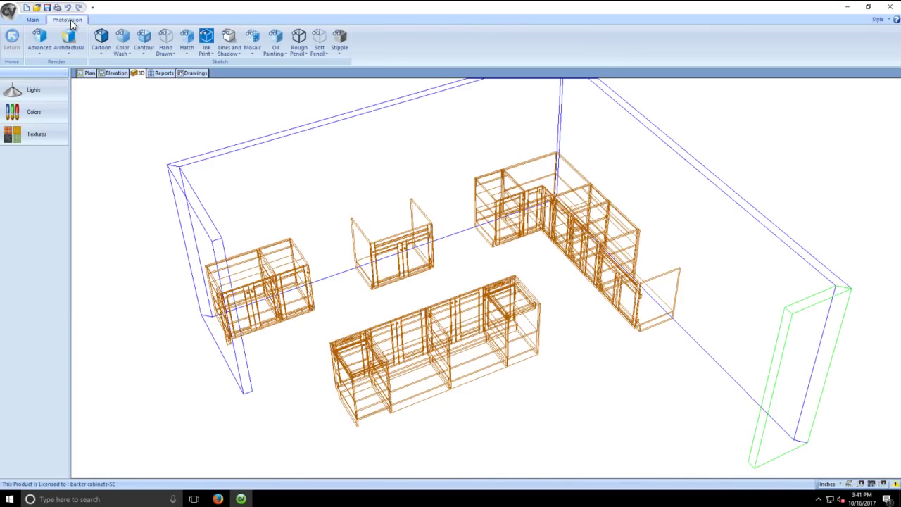
left_click(76, 48)
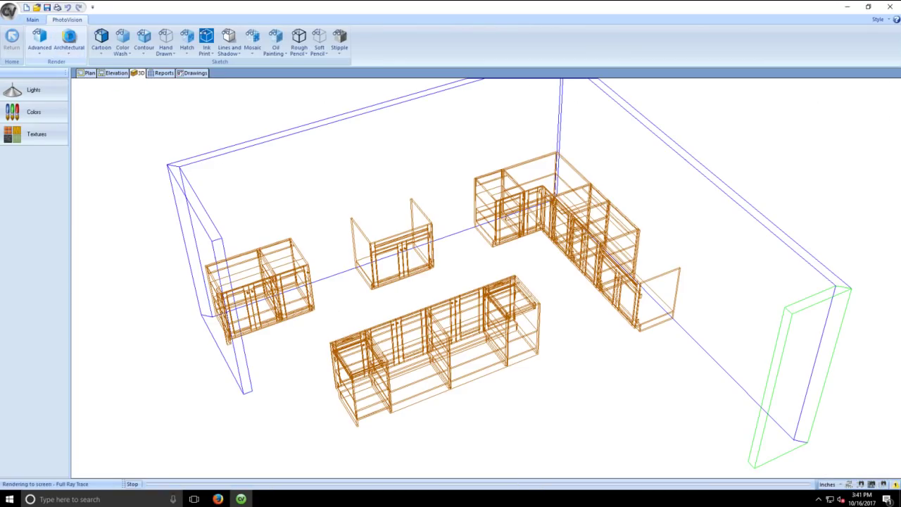
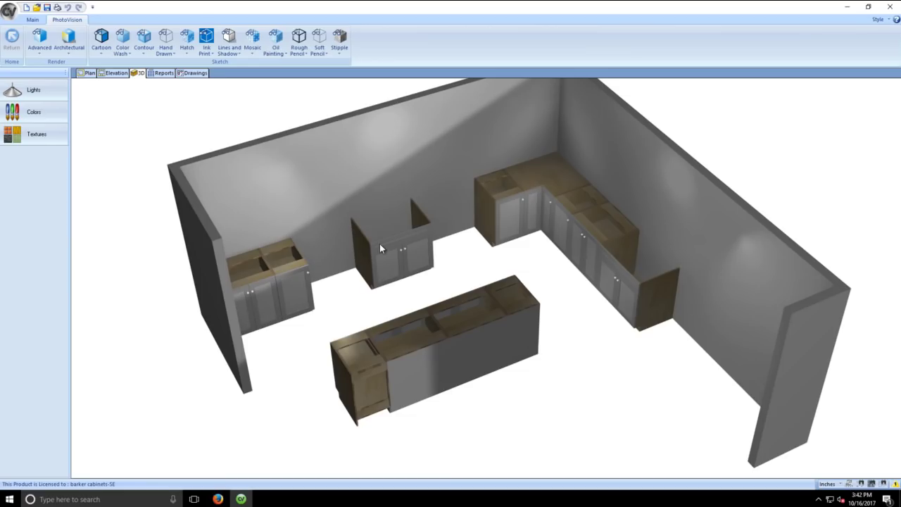
- Show the front elevation of wall 3 and place a W1D wall cabinet about 100 inches from the wall's left end
left_click(110, 74)
left_click(180, 33)
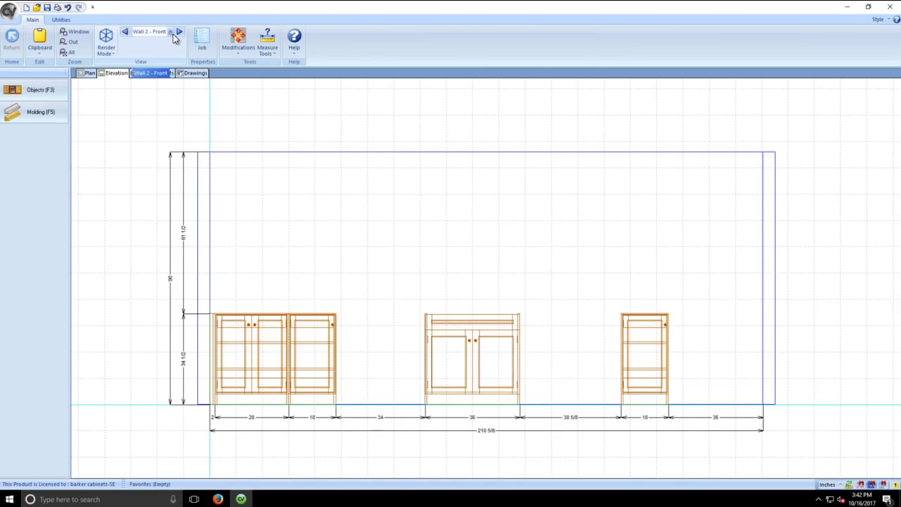
left_click(40, 90)
left_click(27, 100)
left_click(24, 127)
left_click(53, 170)
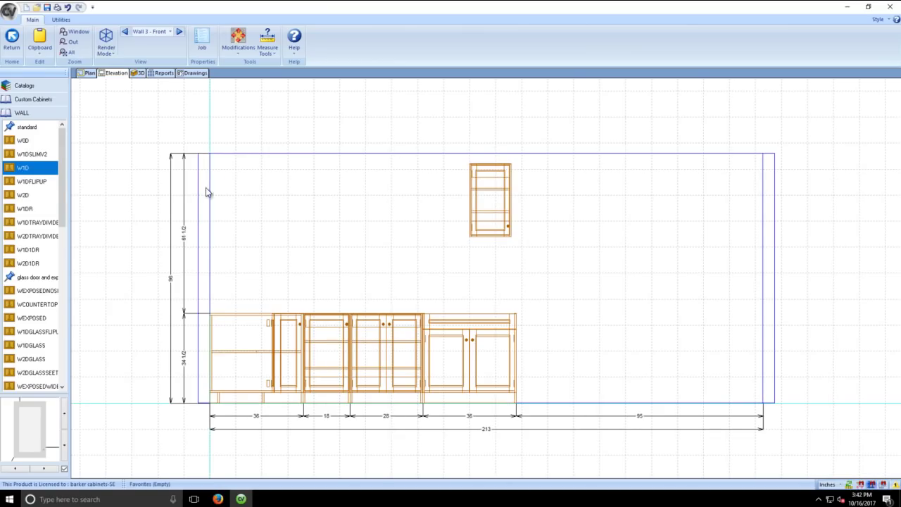
- Set the room's soffit height to 12 in the job properties and save the layout values as system defaults
left_click(521, 176)
scroll(521, 176, "up", 1)
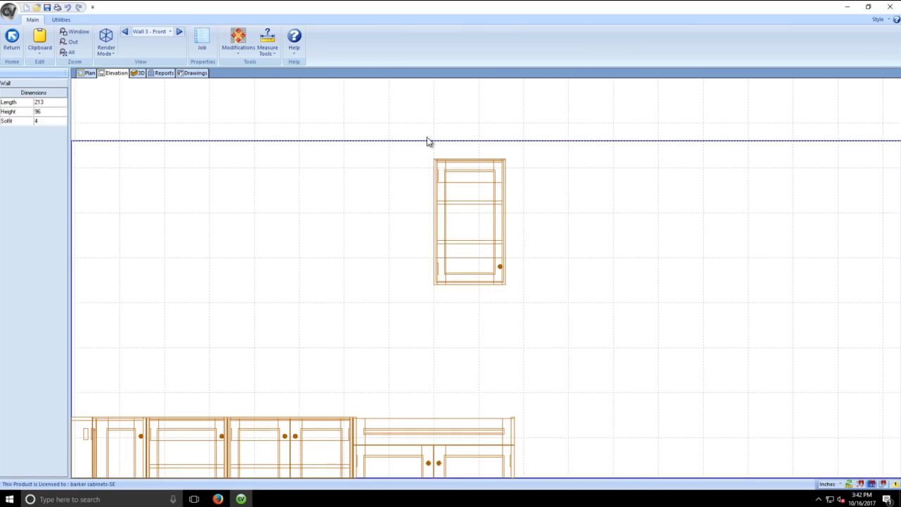
scroll(464, 227, "down", 3)
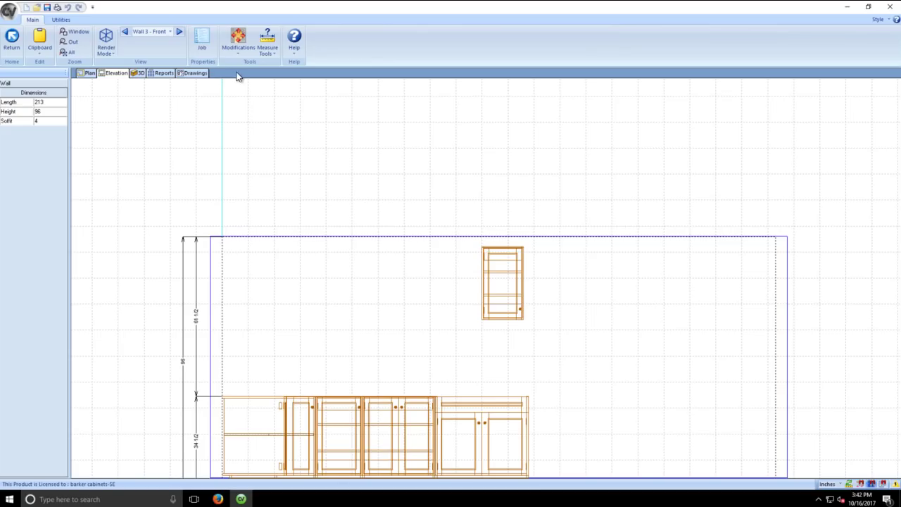
left_click(204, 45)
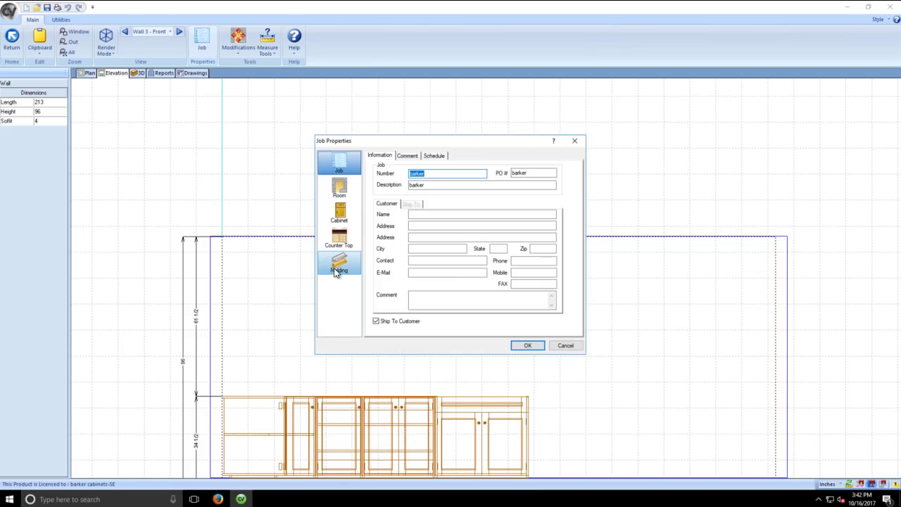
left_click(337, 187)
left_click(421, 155)
double_click(430, 203)
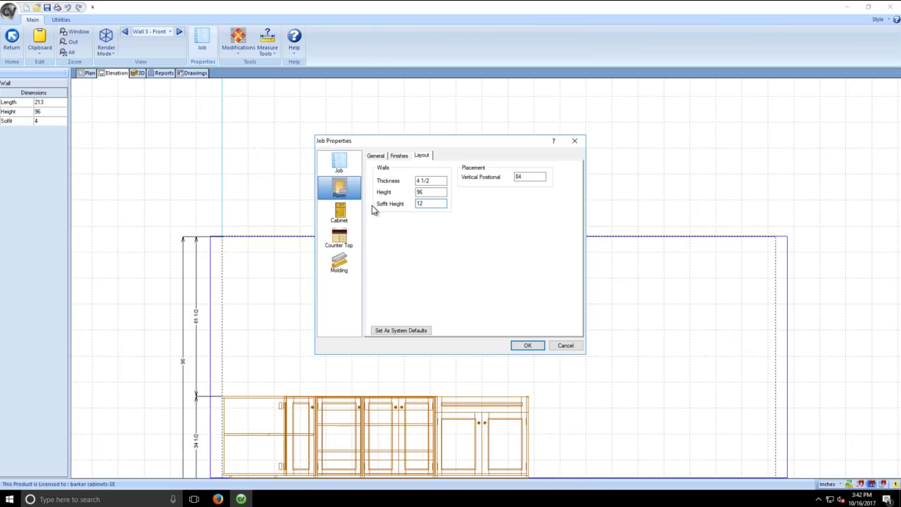
type("12")
left_click(412, 332)
left_click(527, 347)
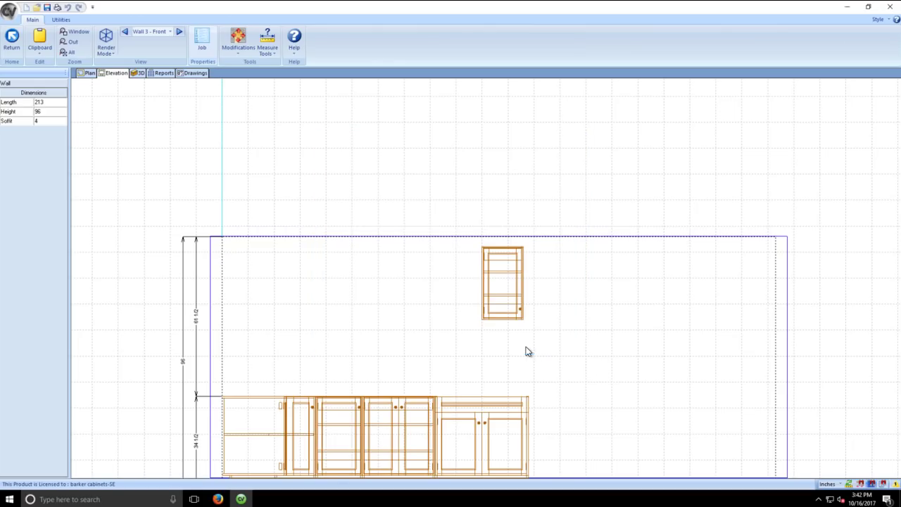
- Move the W1D wall cabinet on wall 3 left to a left clearance of about 91
left_click(503, 289)
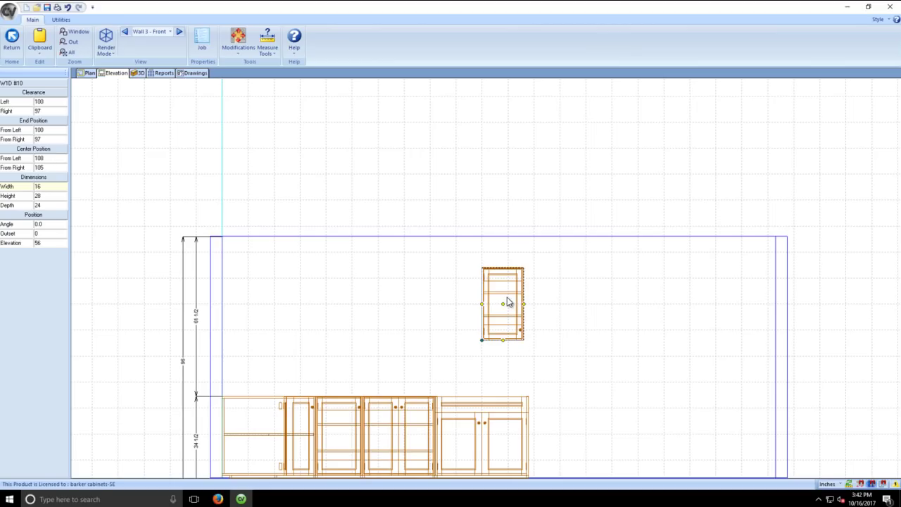
left_click_drag(502, 306, 477, 277)
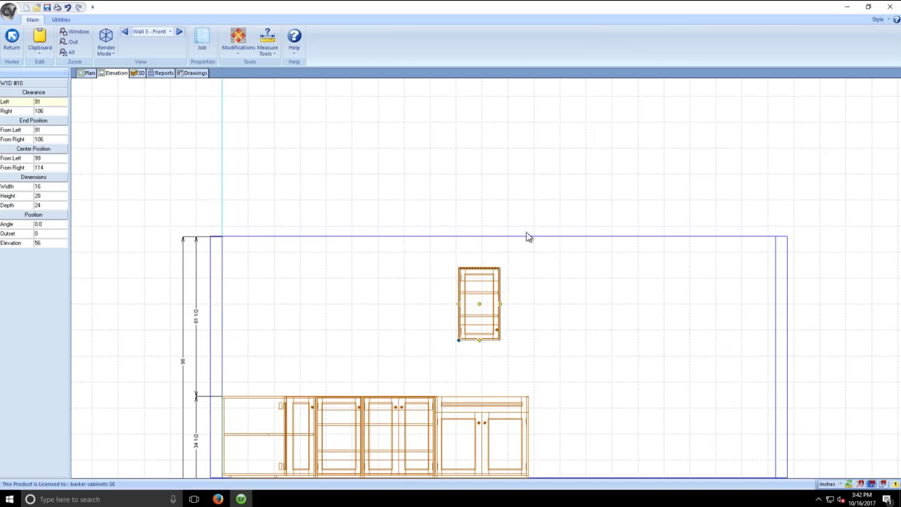
- Set the room's soffit height back to 4 in the job properties
left_click(204, 47)
left_click(339, 187)
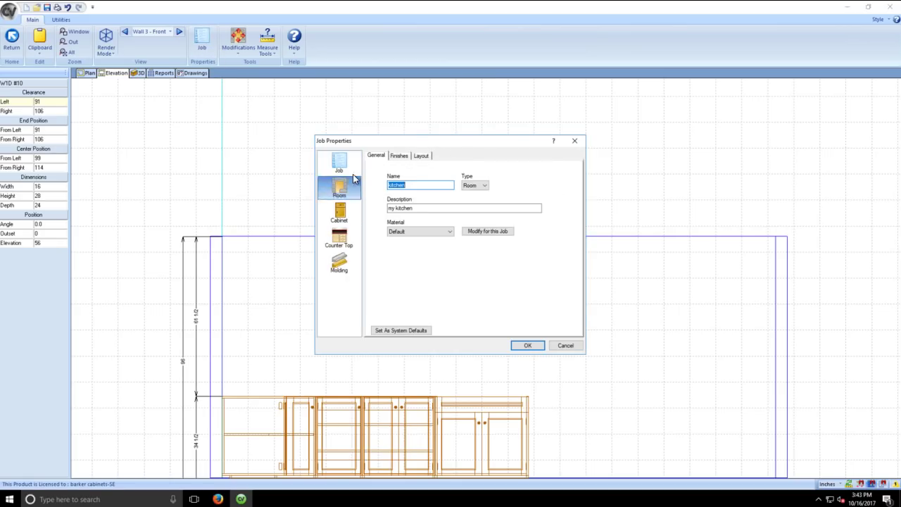
left_click(421, 155)
left_click(429, 201)
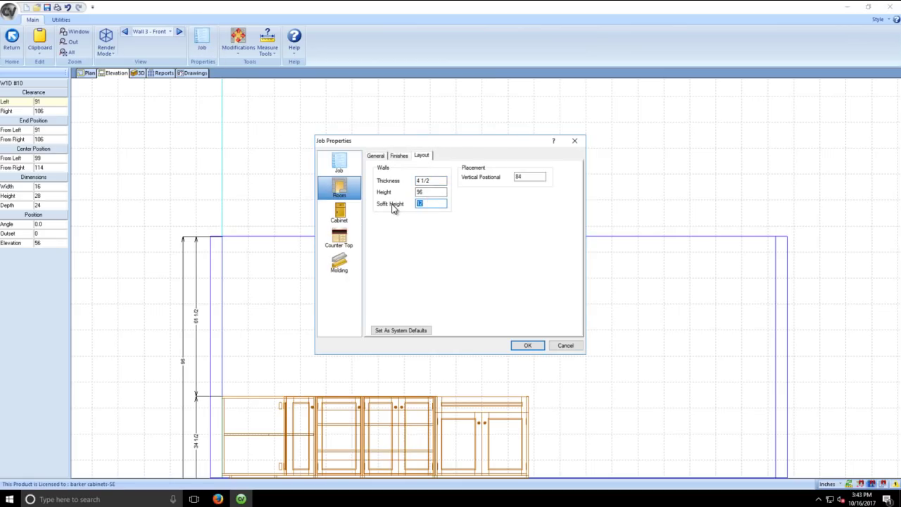
key("Return")
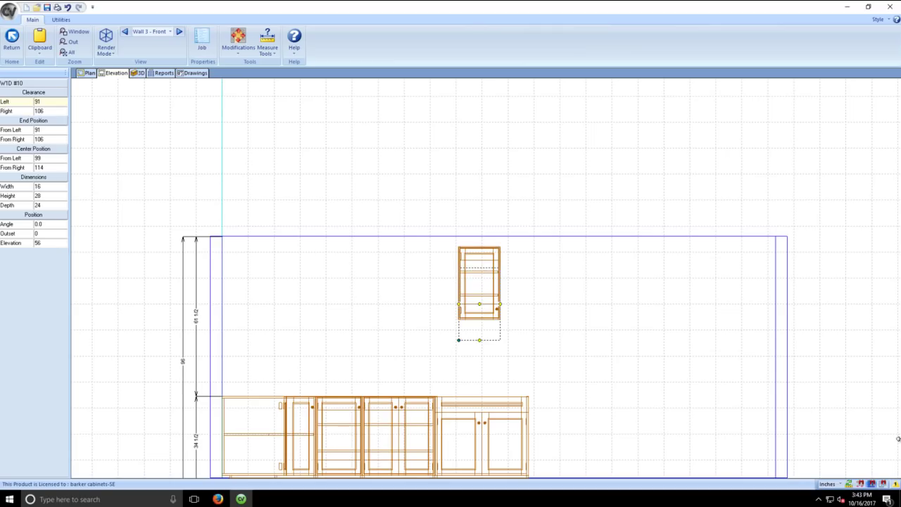
- Set the W1D wall cabinet's height to 38 by adding 10 inches
left_click(512, 308)
left_click(469, 305)
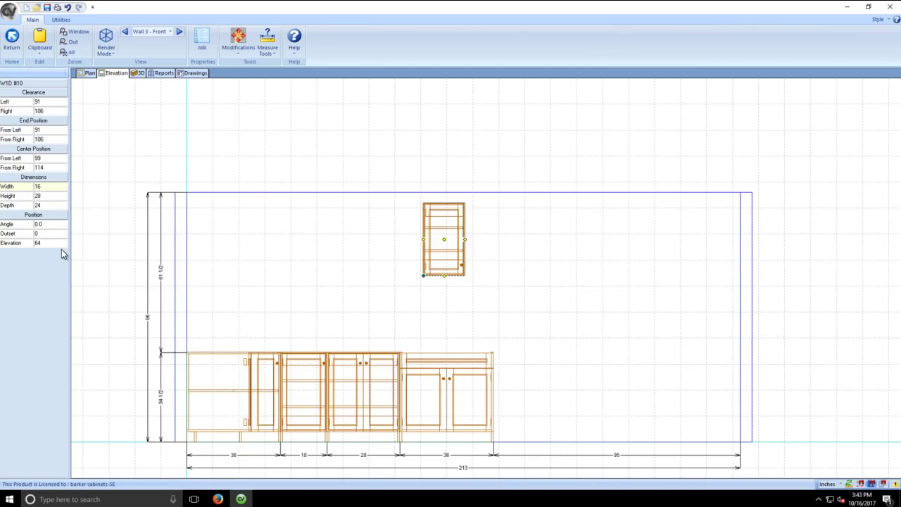
left_click(50, 242)
left_click(47, 196)
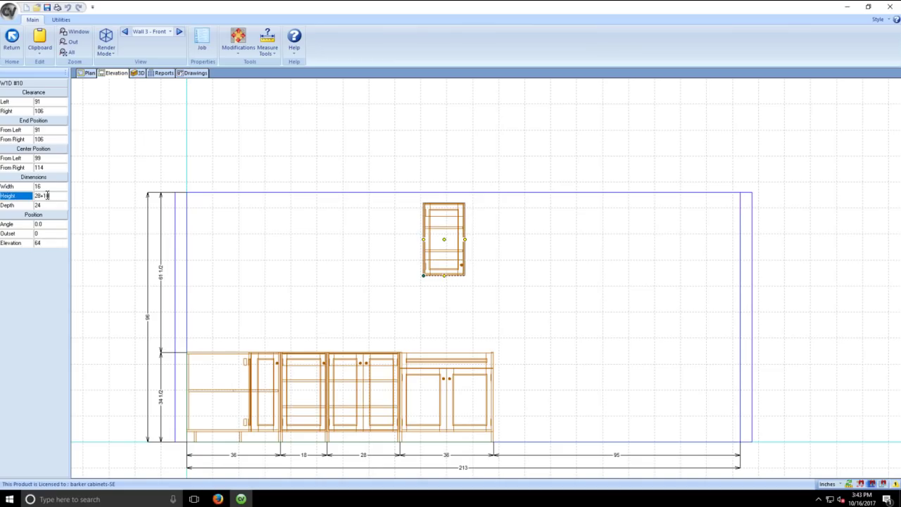
type("+10")
key("Return")
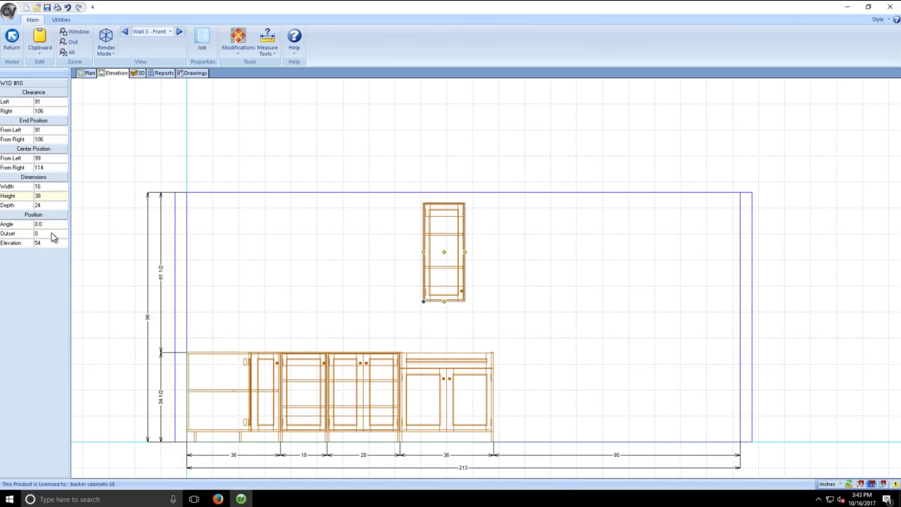
left_click(52, 243)
left_click(442, 277)
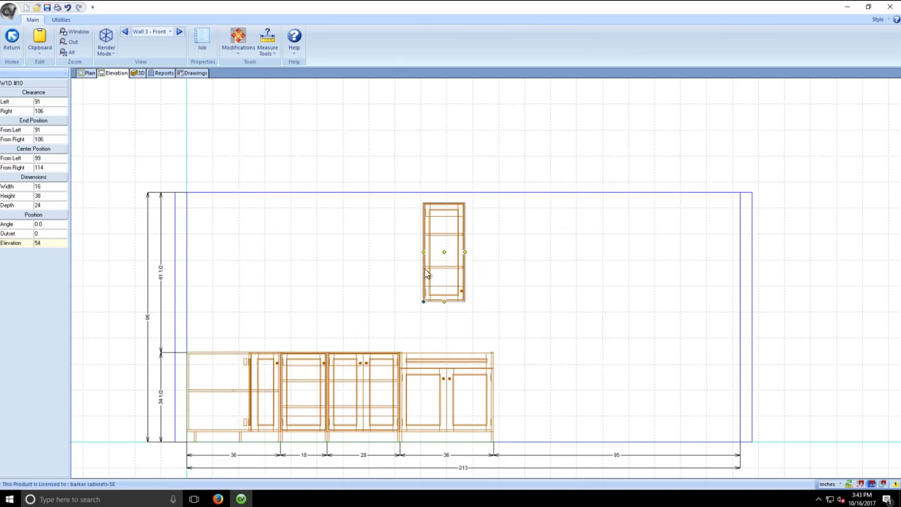
left_click(40, 196)
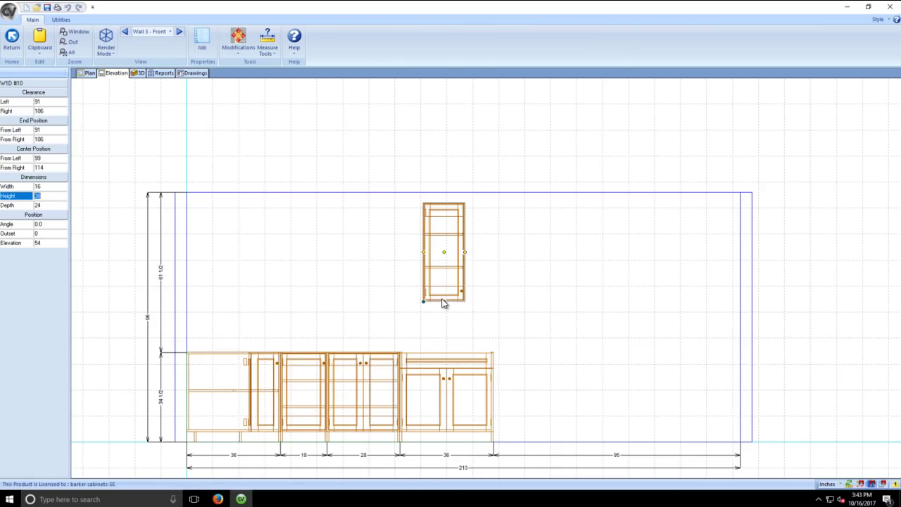
key("Return")
- Place a T2DPANTRY tall cabinet on wall 3 about 44 inches past the 36-inch sink cabinet
left_click(130, 114)
left_click(36, 98)
left_click(37, 102)
left_click(26, 141)
left_click_drag(39, 154, 653, 377)
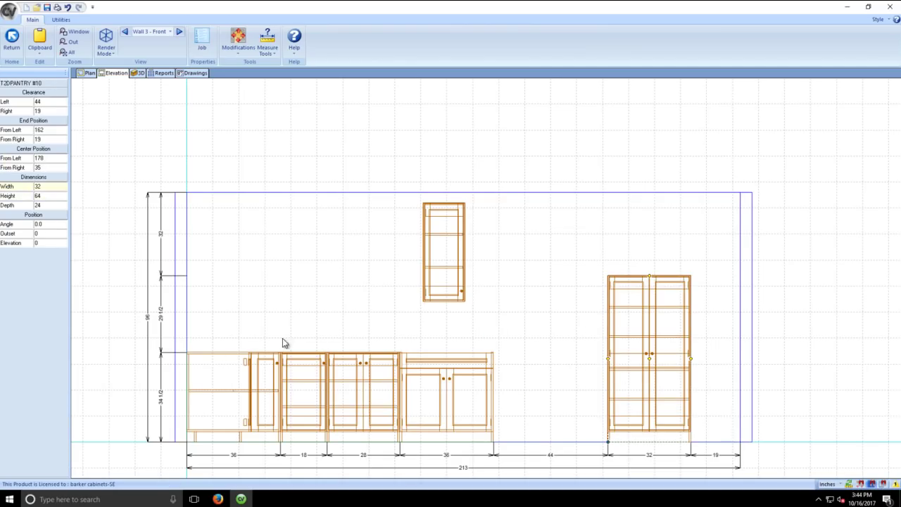
left_click(120, 135)
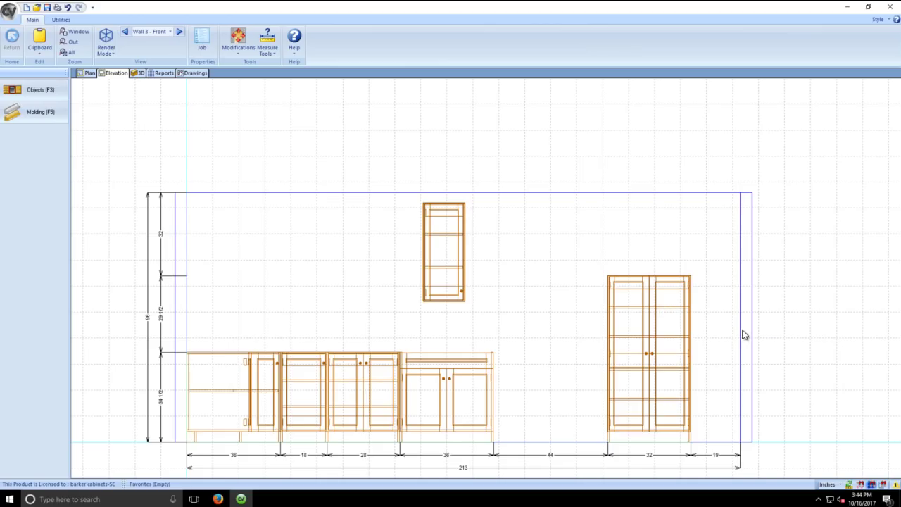
- Examine in plan the gap between the T2DPANTRY cabinet on wall 3 and the short return wall 4
left_click(92, 75)
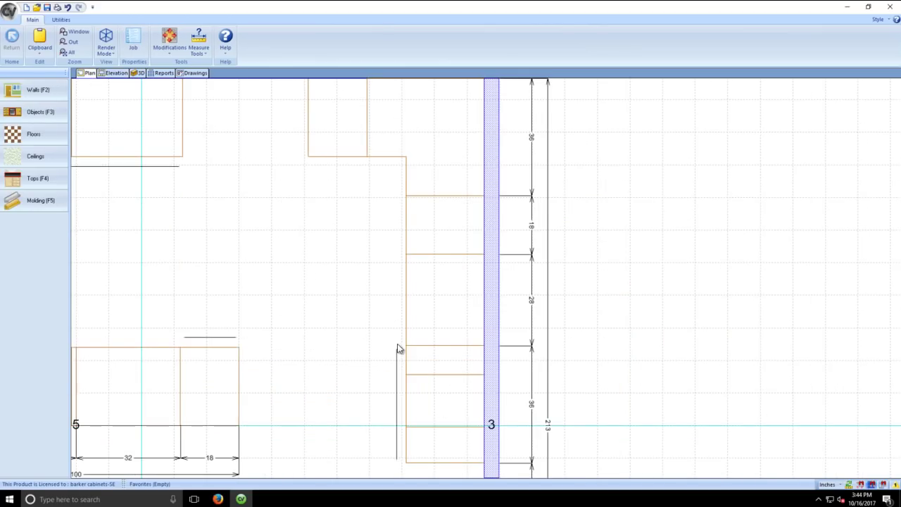
scroll(477, 420, "down", 5)
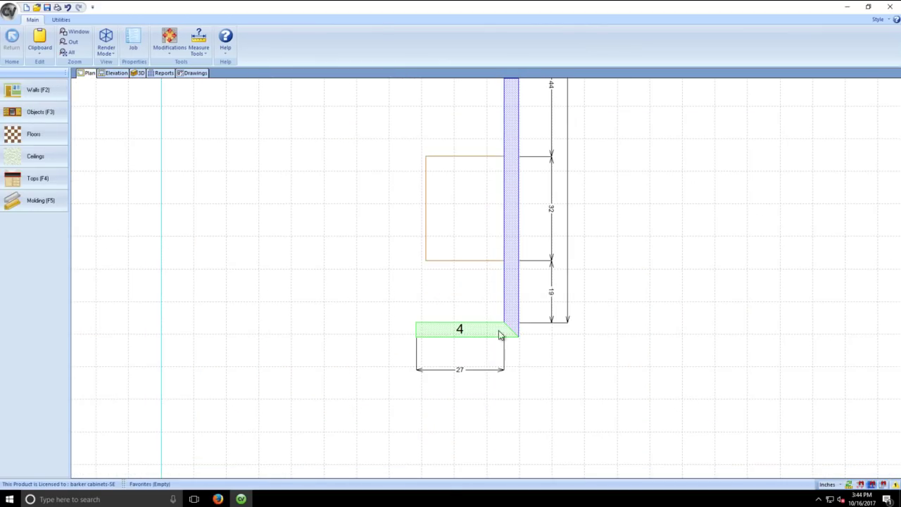
middle_click(282, 406)
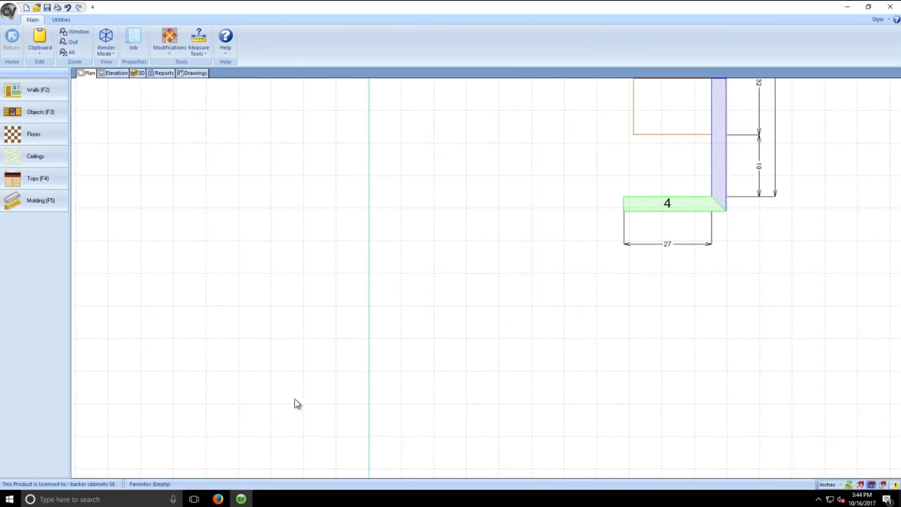
middle_click(622, 247)
middle_click(619, 248)
middle_click(421, 248)
middle_click(422, 286)
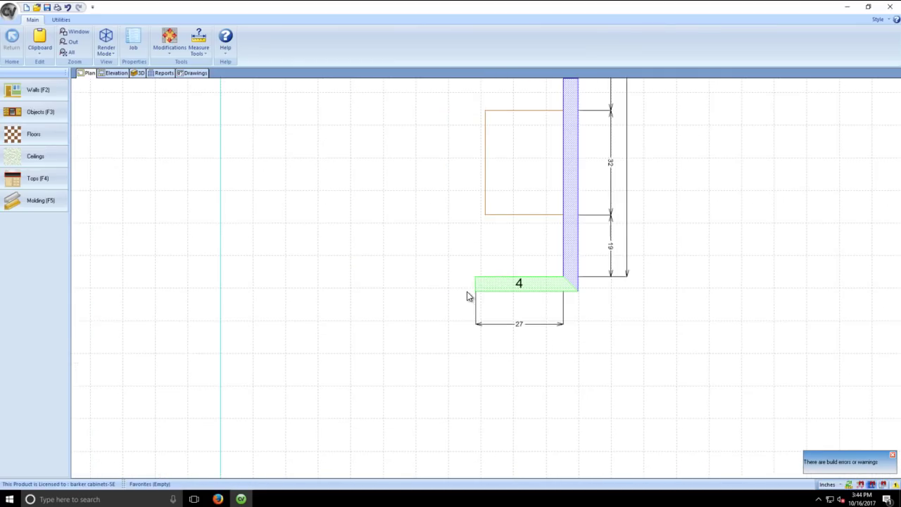
middle_click(514, 259)
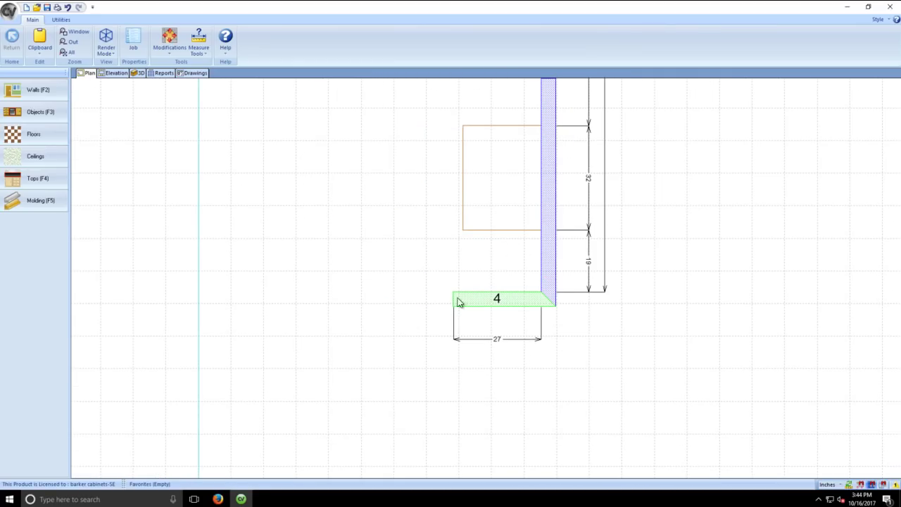
left_click(481, 209)
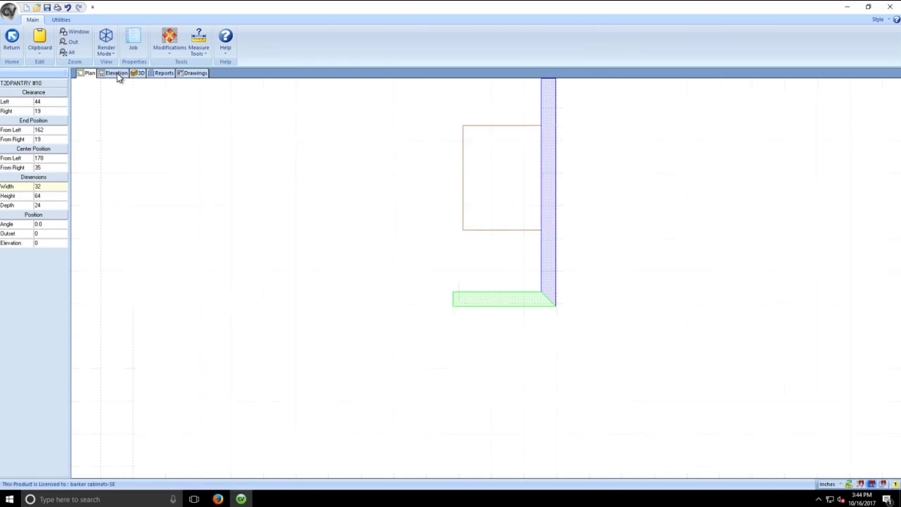
- Place a TFILLER tall filler on wall 3 between the pantry and wall 4, about 3 inches from the wall's right end
left_click(116, 73)
left_click(639, 344)
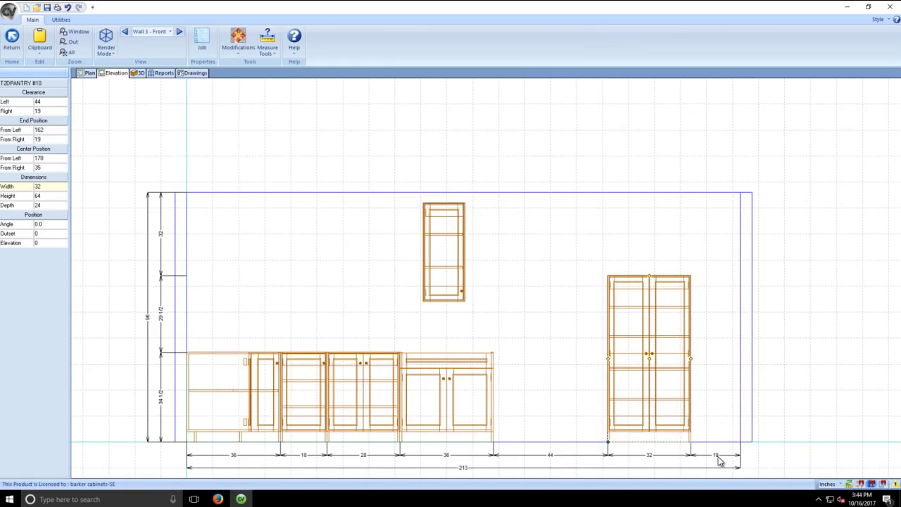
left_click(136, 167)
left_click(40, 92)
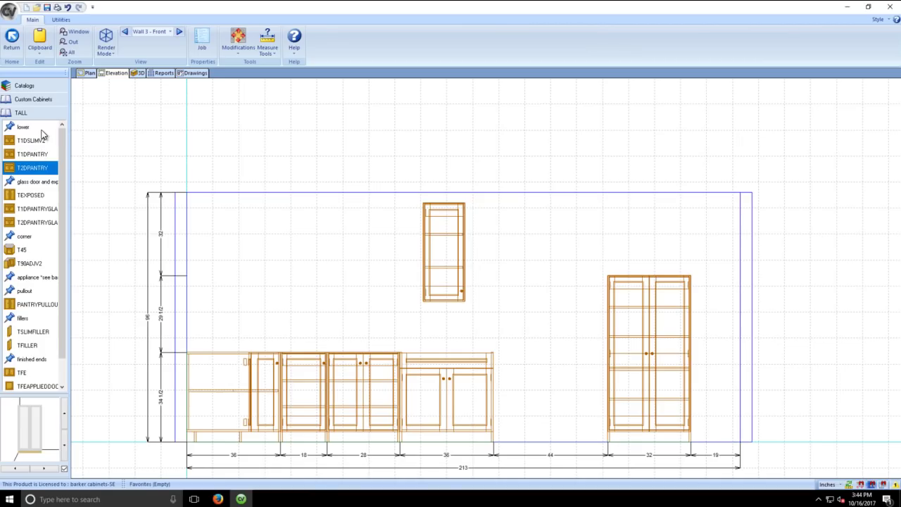
left_click_drag(60, 132, 61, 153)
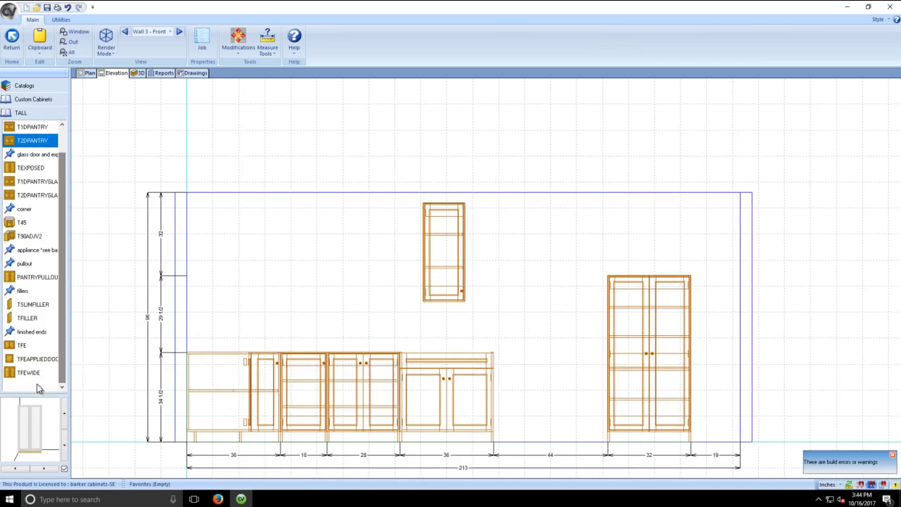
left_click(30, 318)
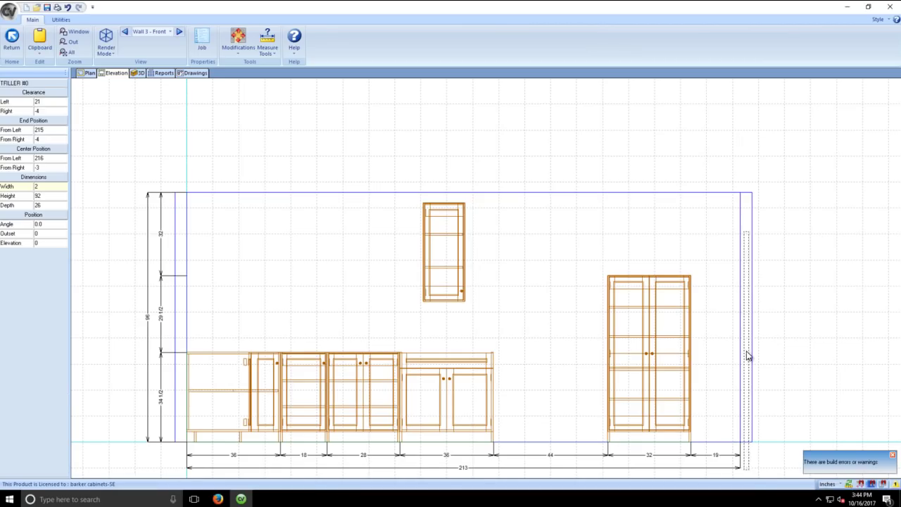
left_click(730, 321)
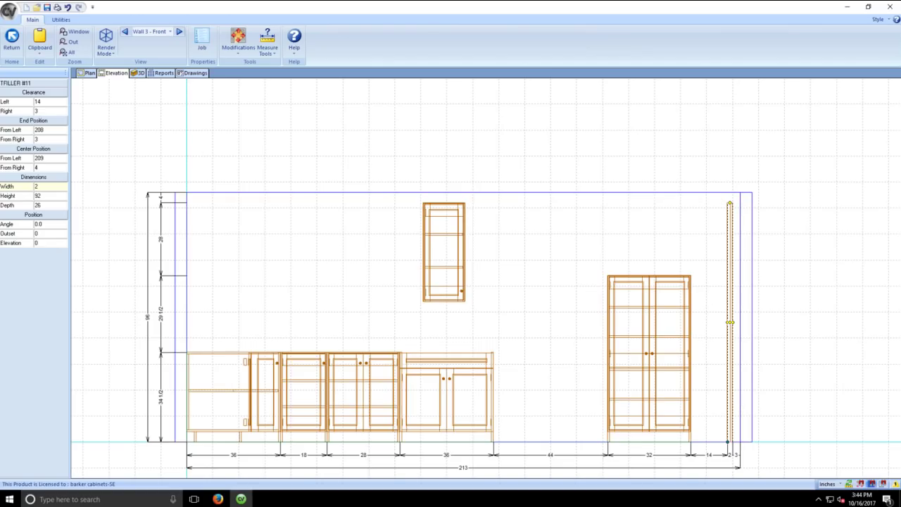
- Move the tall filler flush against the right end of wall 3
left_click(39, 111)
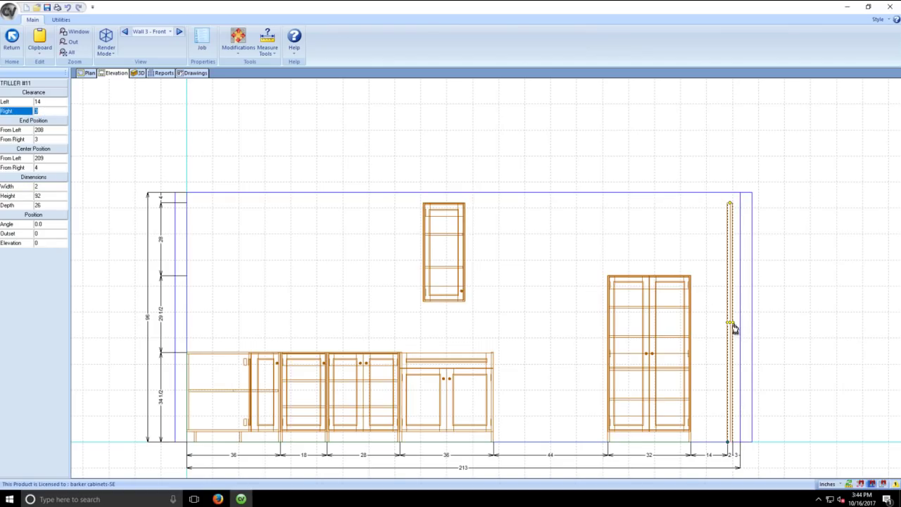
left_click(750, 299)
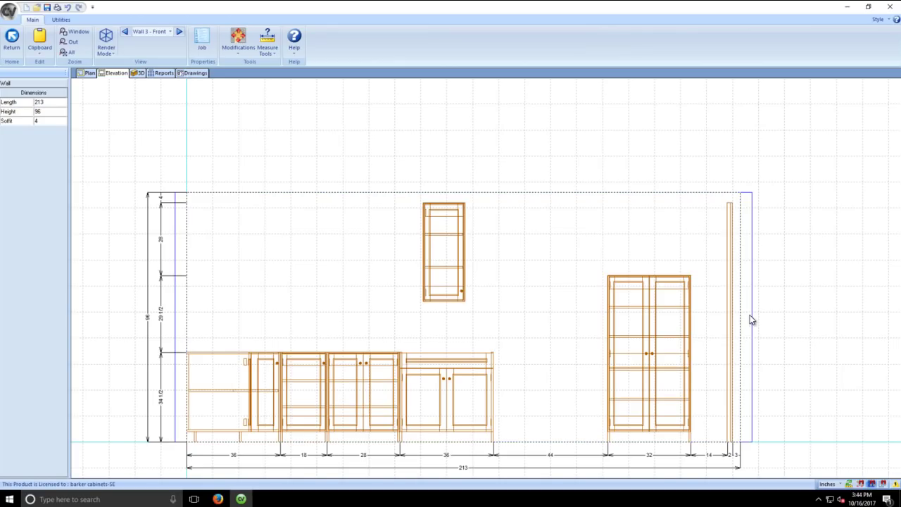
scroll(738, 341, "up", 5)
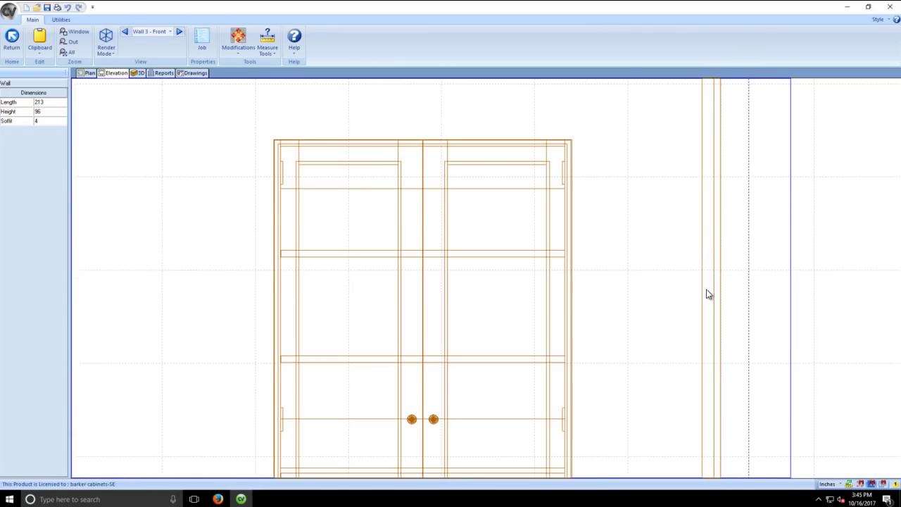
left_click(713, 292)
left_click_drag(711, 308, 746, 307)
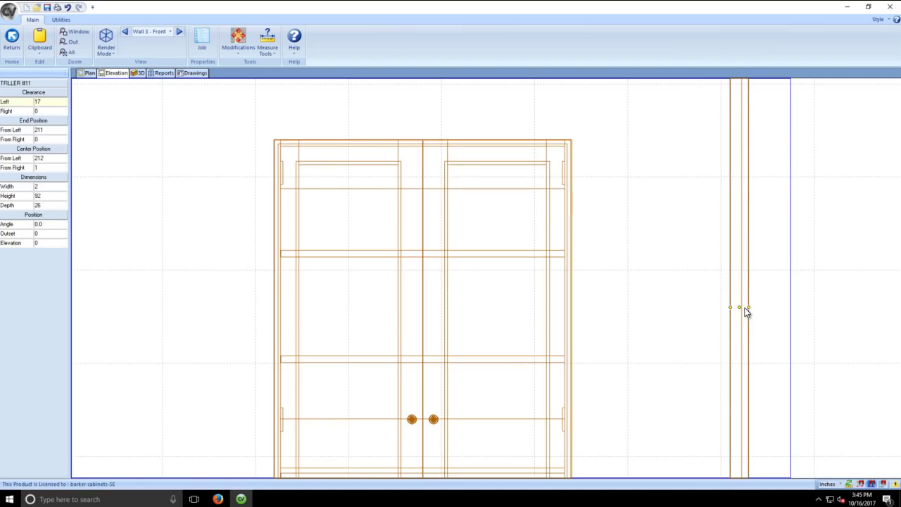
scroll(751, 314, "down", 3)
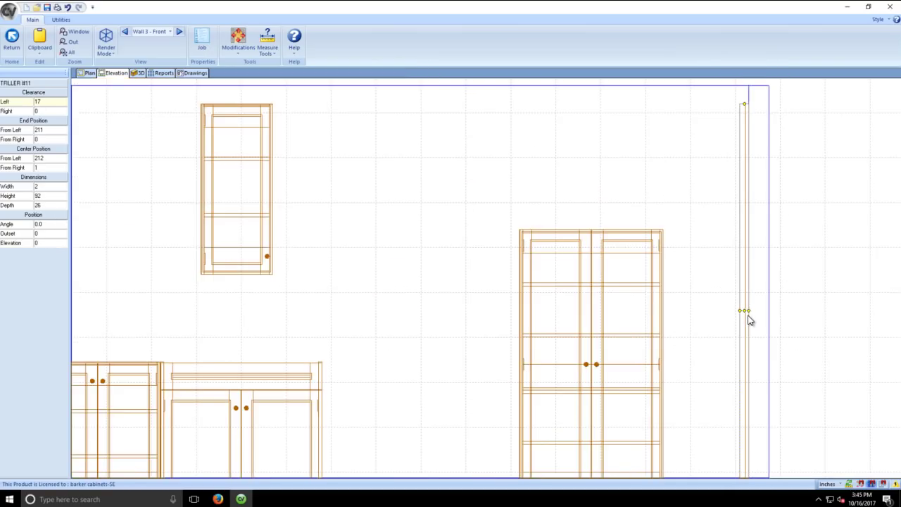
scroll(749, 320, "down", 2)
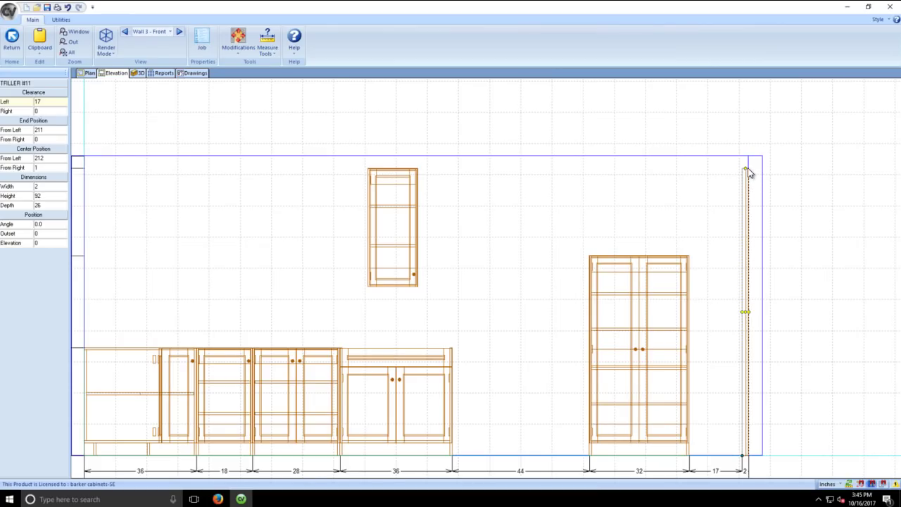
- Move the tall filler away from the wall's end to a right clearance of about 10
left_click(55, 196)
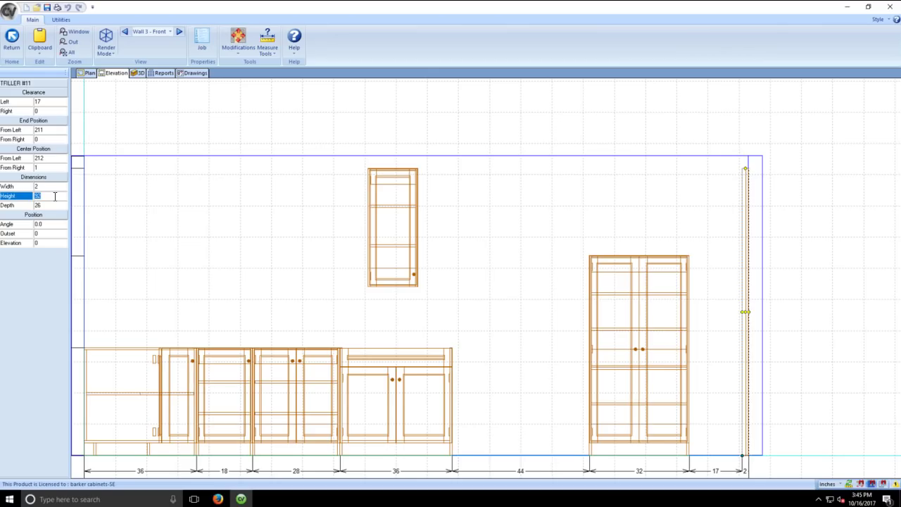
key("Return")
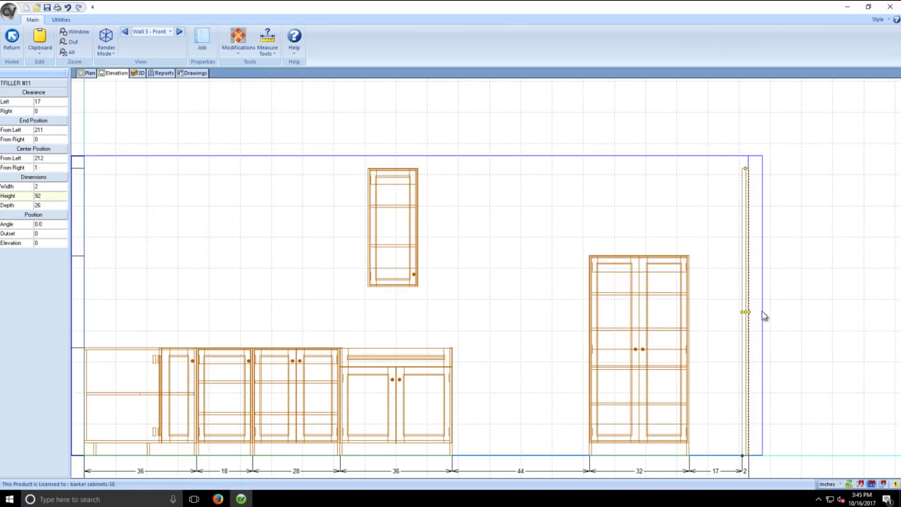
left_click_drag(746, 312, 714, 312)
right_click(714, 312)
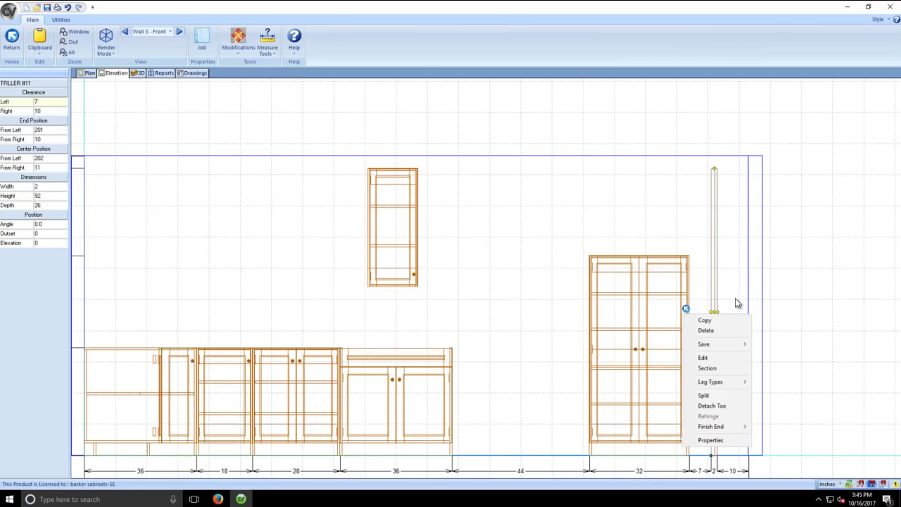
left_click(622, 196)
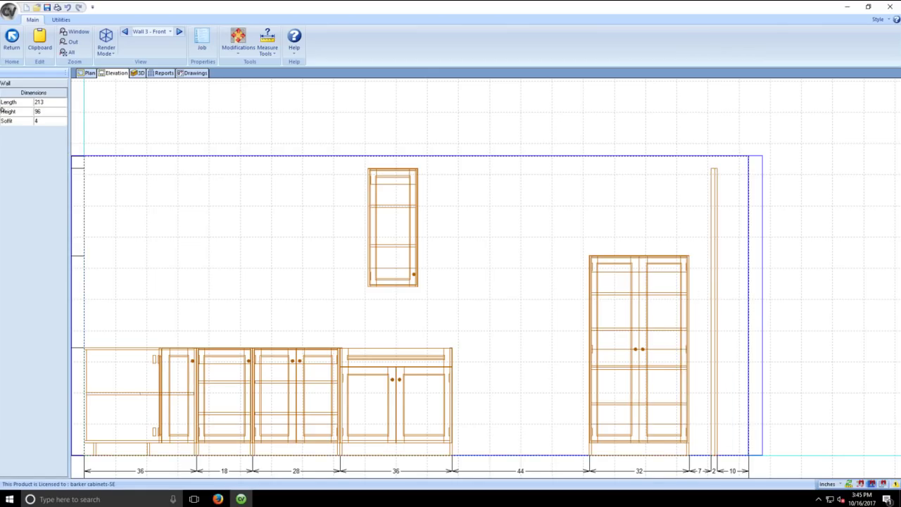
- Set the tall filler's right clearance to 0
left_click(714, 192)
left_click(41, 111)
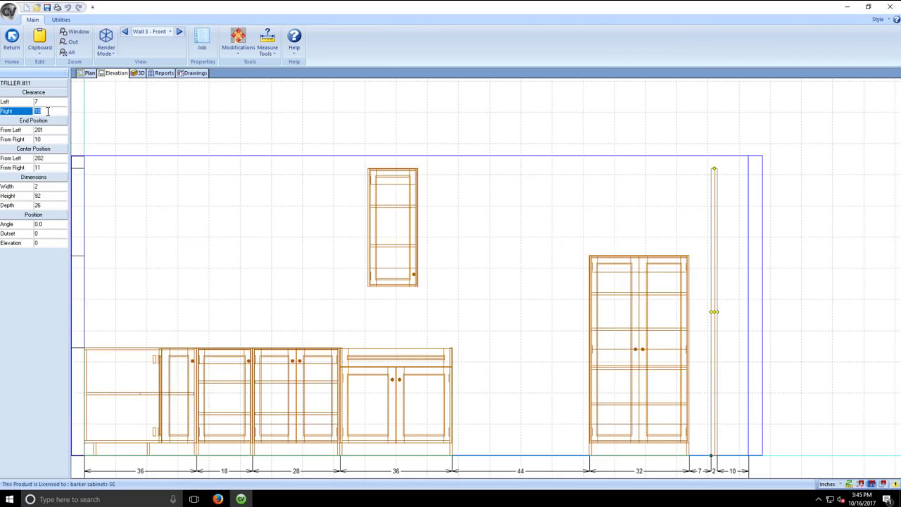
type("0")
key("Return")
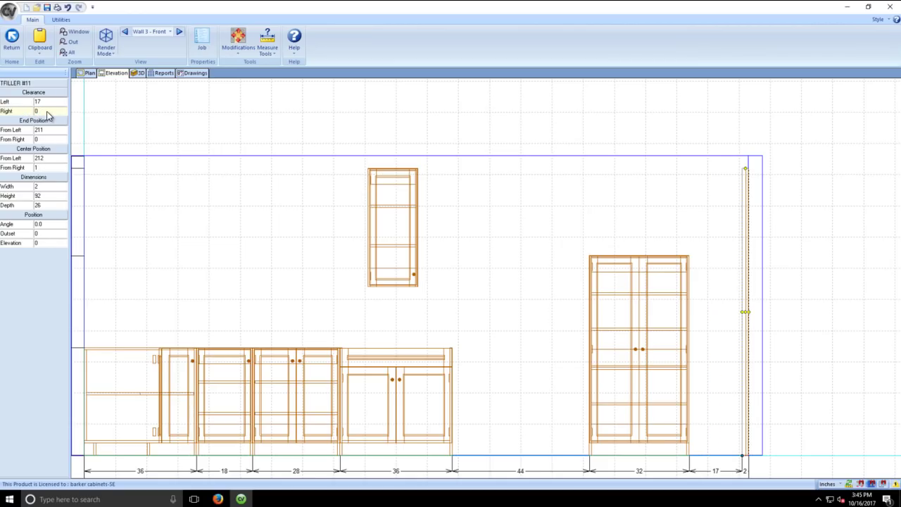
- Try a right clearance of -1/4 for the tall filler and return it to 0
left_click(44, 111)
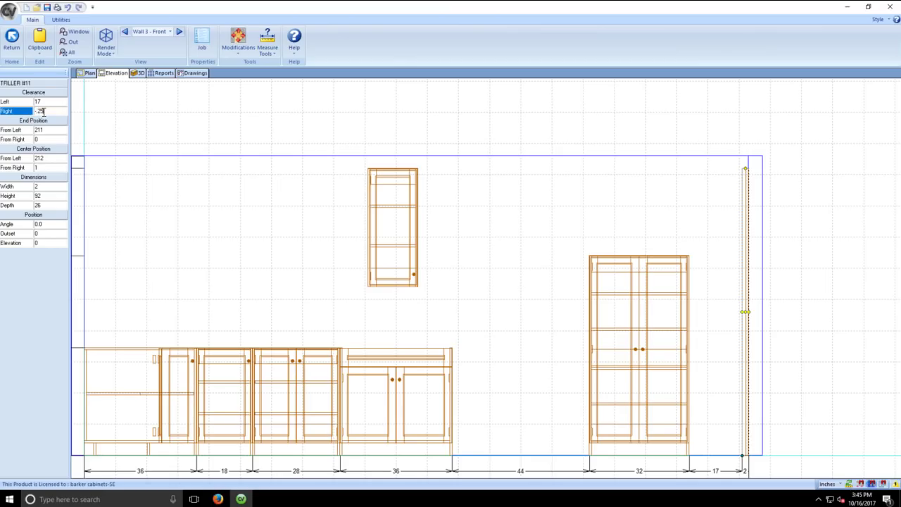
type("-1/4")
key("Return")
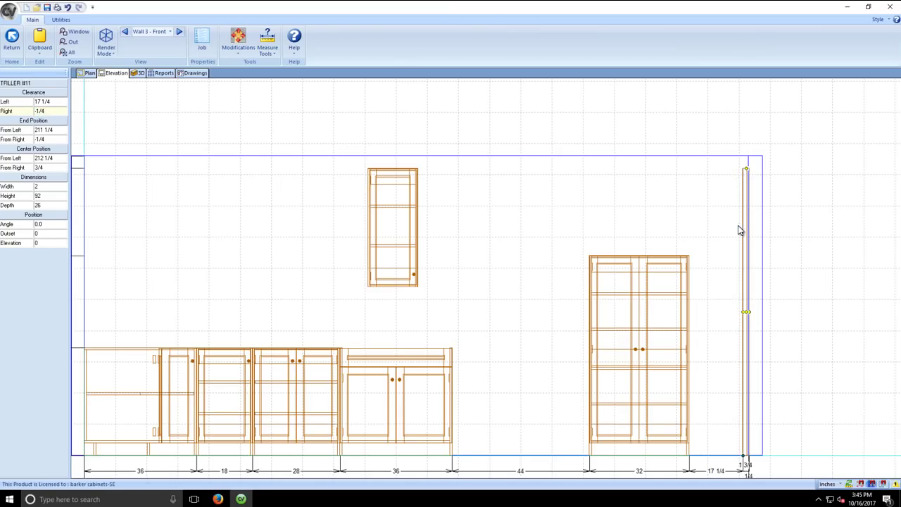
scroll(739, 230, "up", 5)
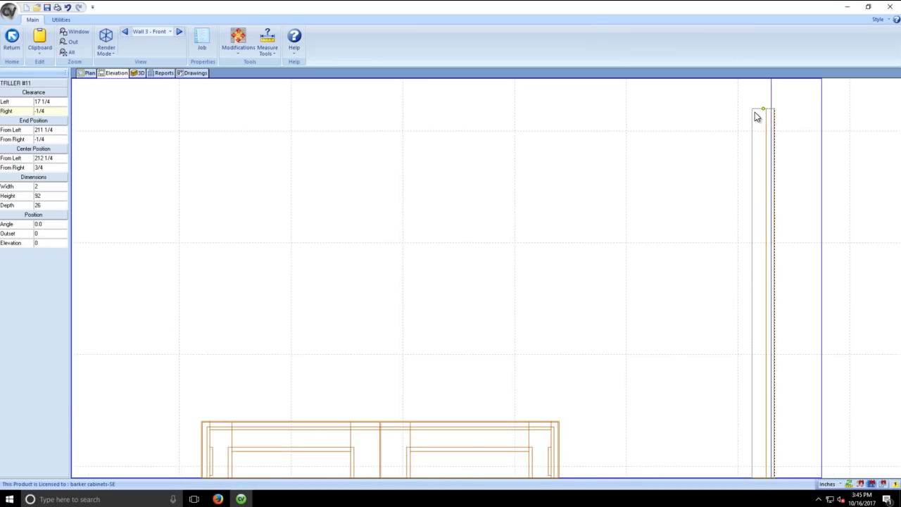
left_click(51, 110)
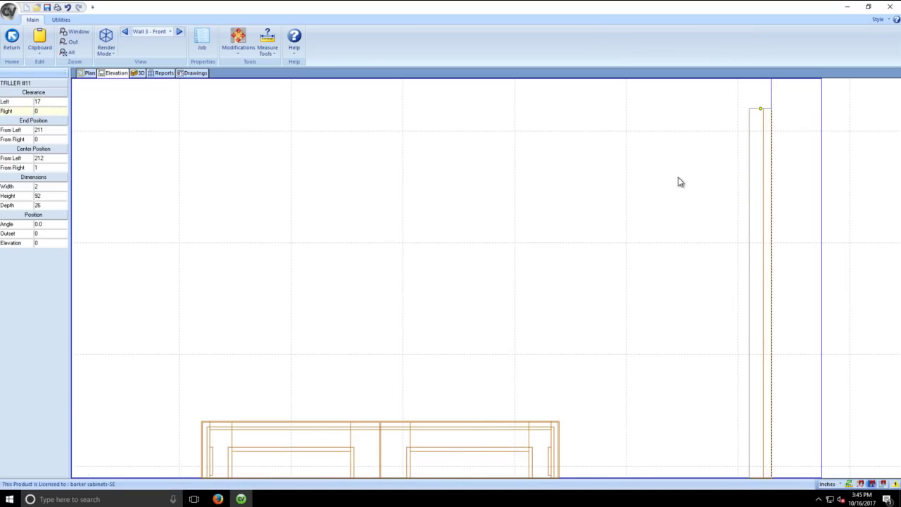
scroll(740, 167, "up", 2)
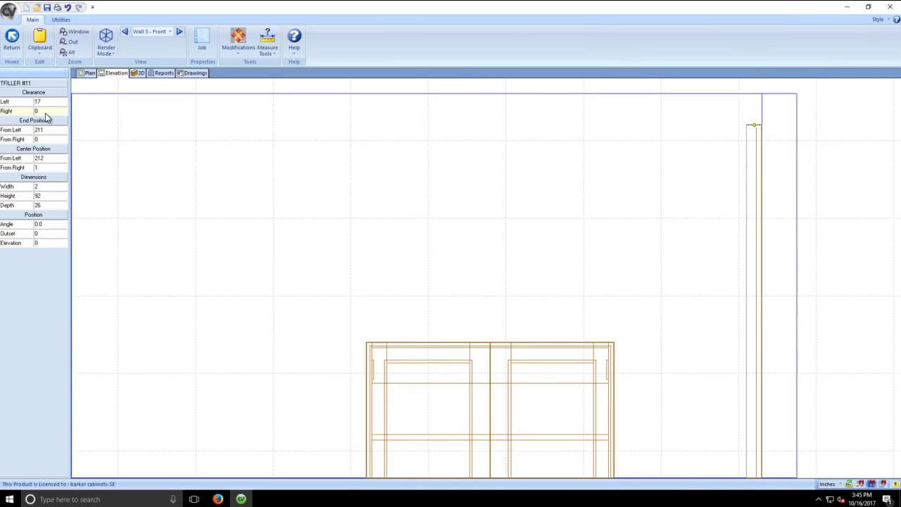
- Set the T2DPANTRY cabinet's right clearance to 0 so that it sits against the tall filler
middle_click_drag(764, 272, 579, 305)
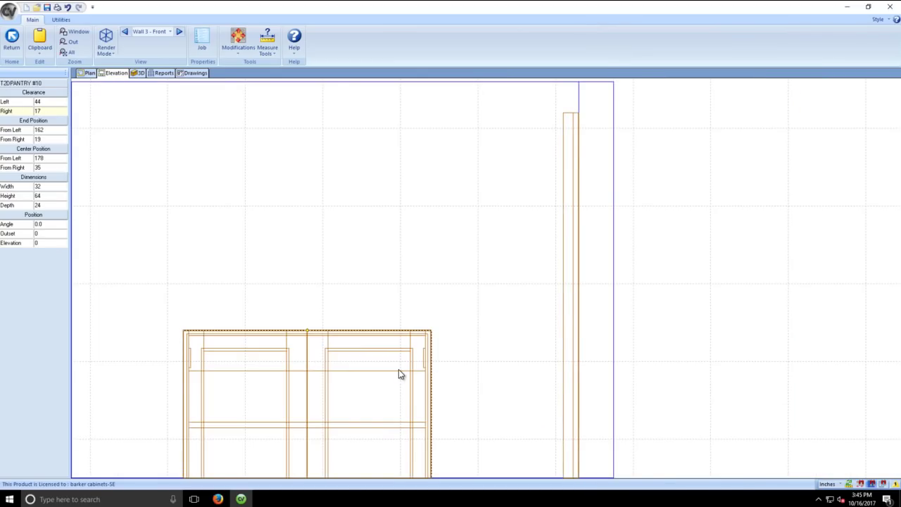
scroll(398, 369, "down", 2)
scroll(436, 347, "down", 3)
middle_click_drag(438, 365, 518, 306)
scroll(519, 306, "up", 3)
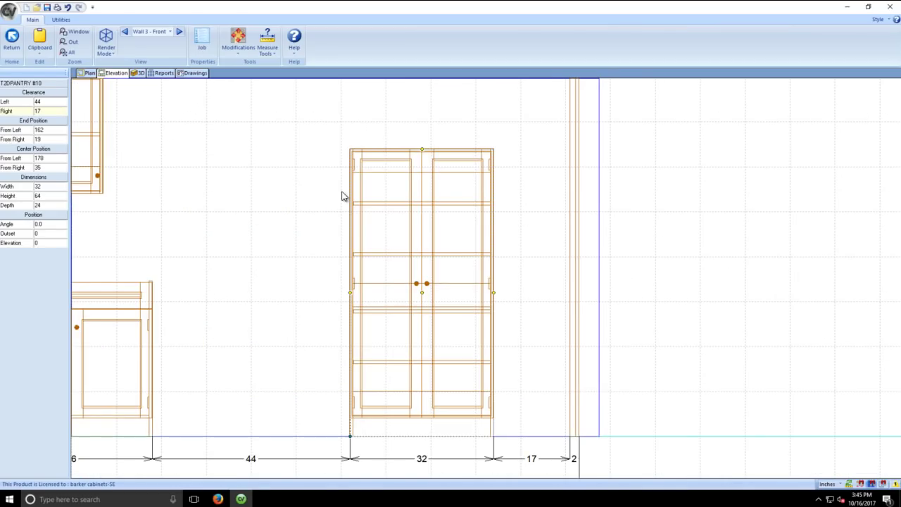
left_click(43, 111)
type("0")
key("Return")
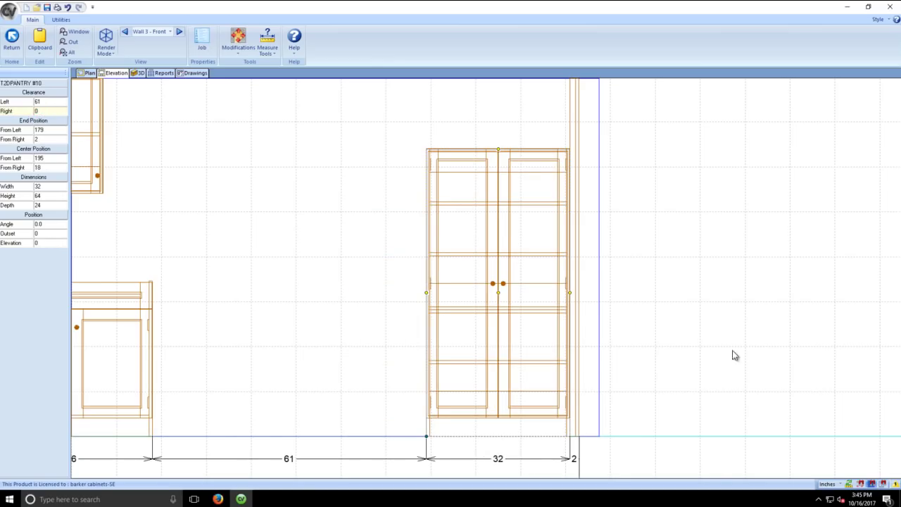
- Place a W2D cabinet from the Custom Cabinets WALL group on wall 3, about 7 1/2 inches to the left of the pantry
scroll(603, 195, "down", 5)
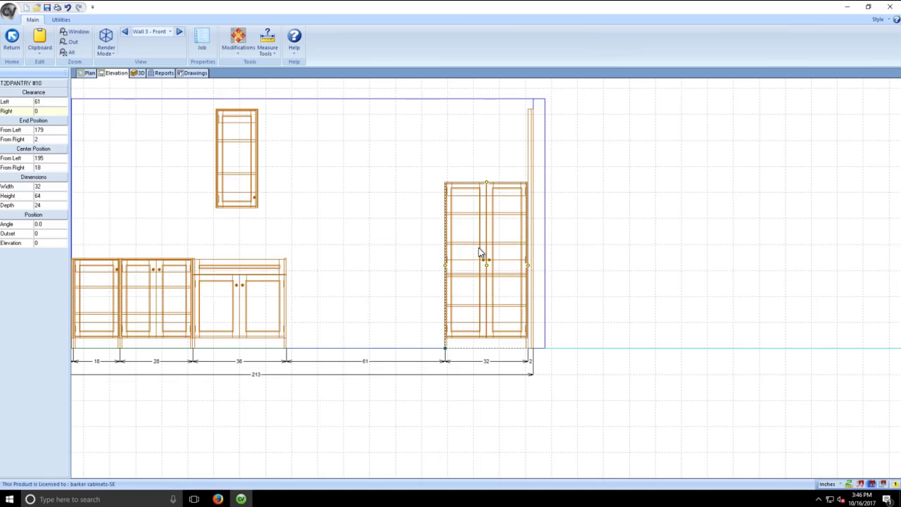
left_click(346, 242)
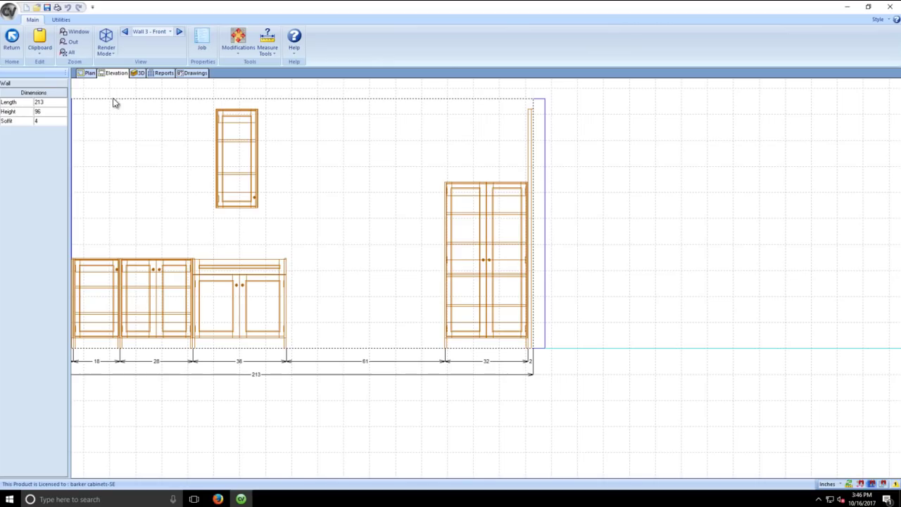
left_click(723, 252)
left_click(29, 85)
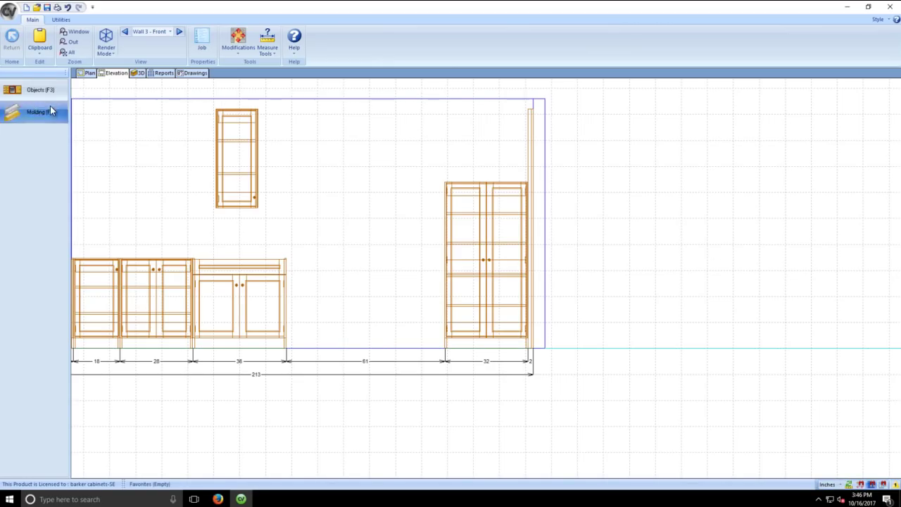
left_click(33, 100)
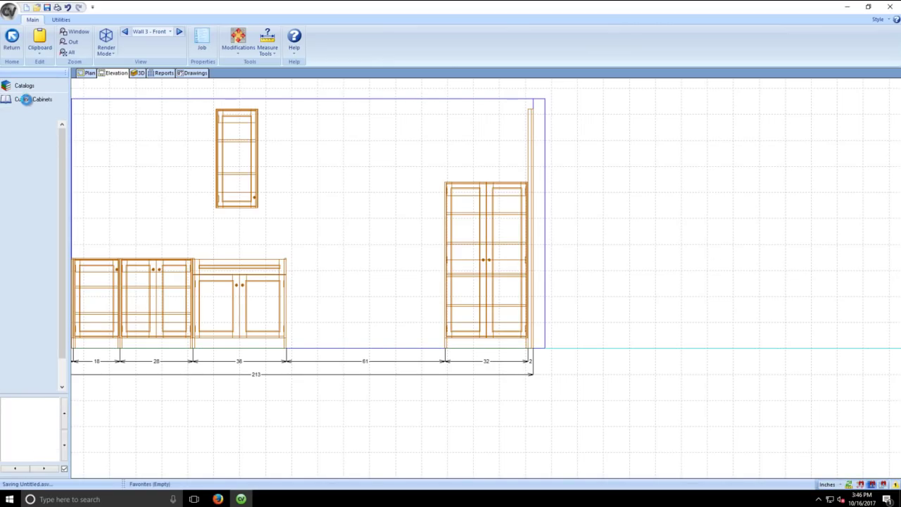
left_click(28, 138)
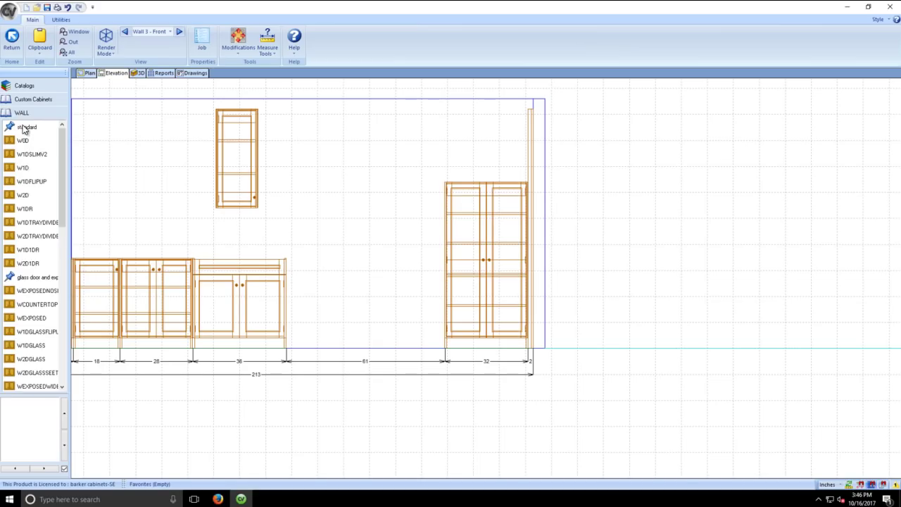
left_click(29, 195)
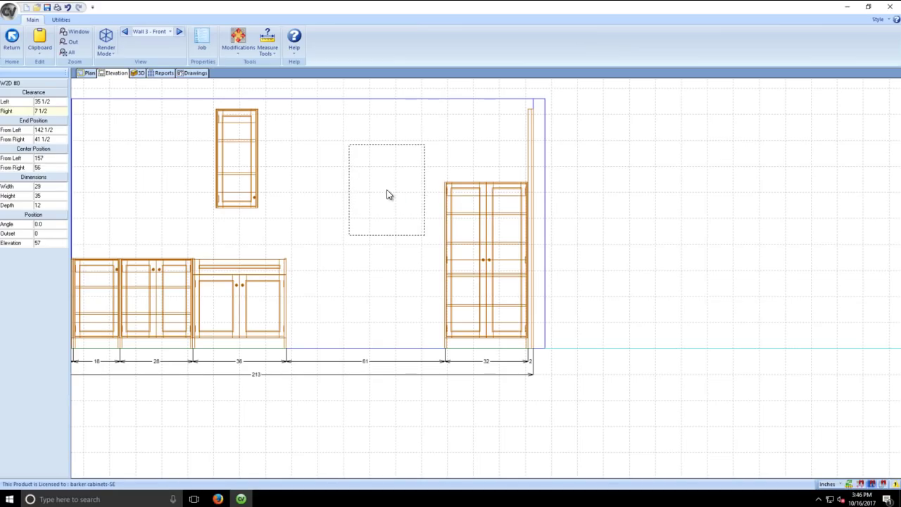
left_click(371, 172)
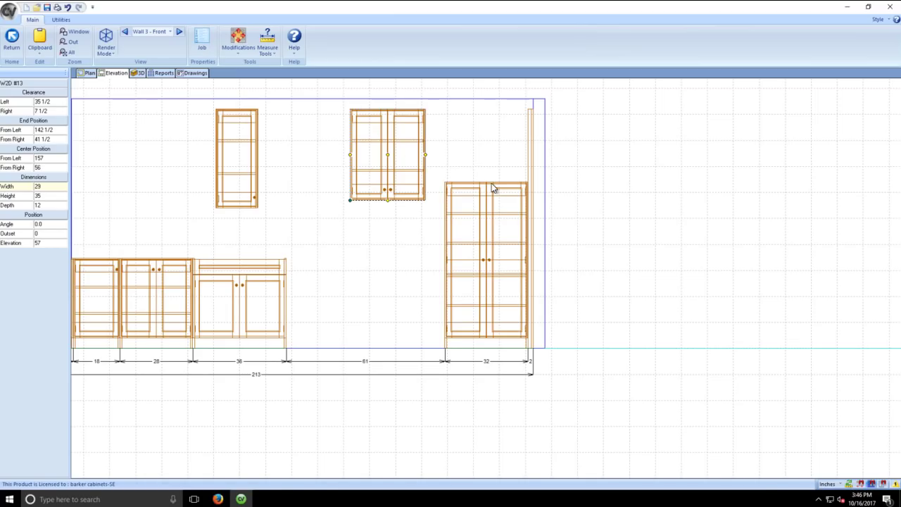
- Compare the sizes and positions of the T2DPANTRY and W2D cabinets, examining the pantry's lower edge and top
left_click(494, 214)
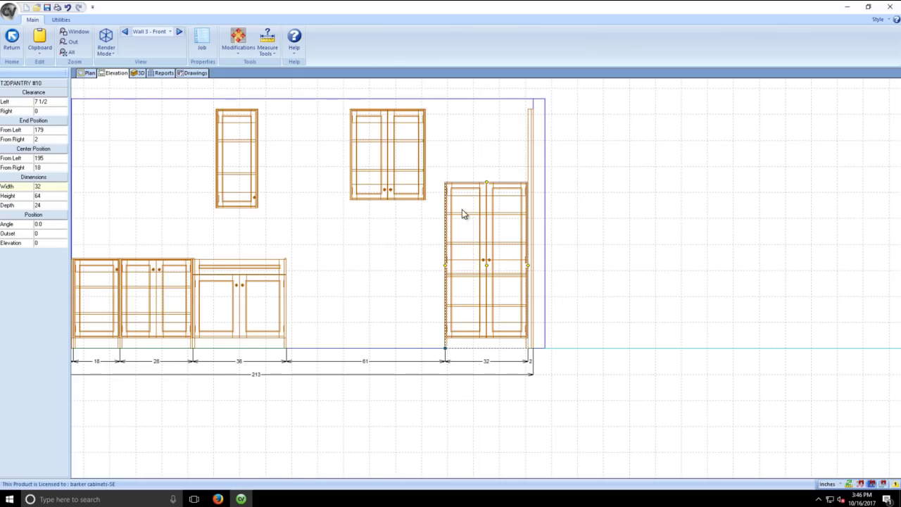
left_click(388, 172)
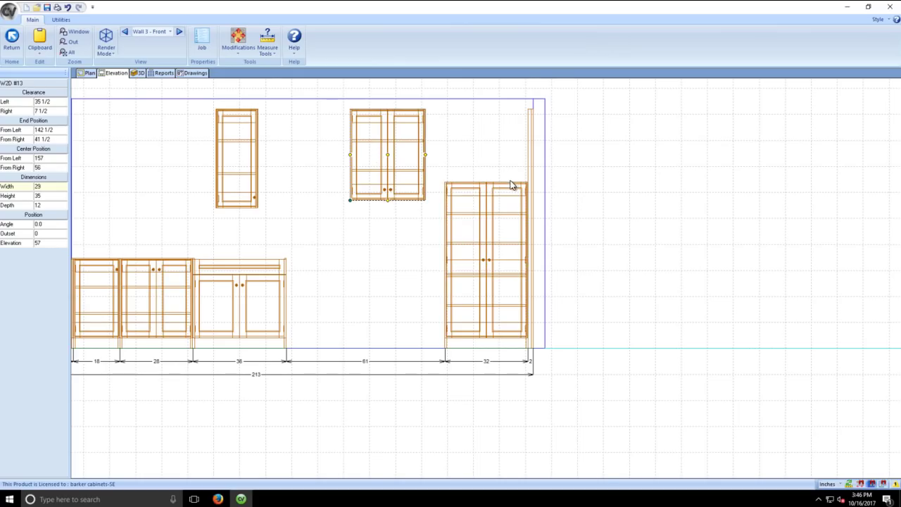
left_click(482, 223)
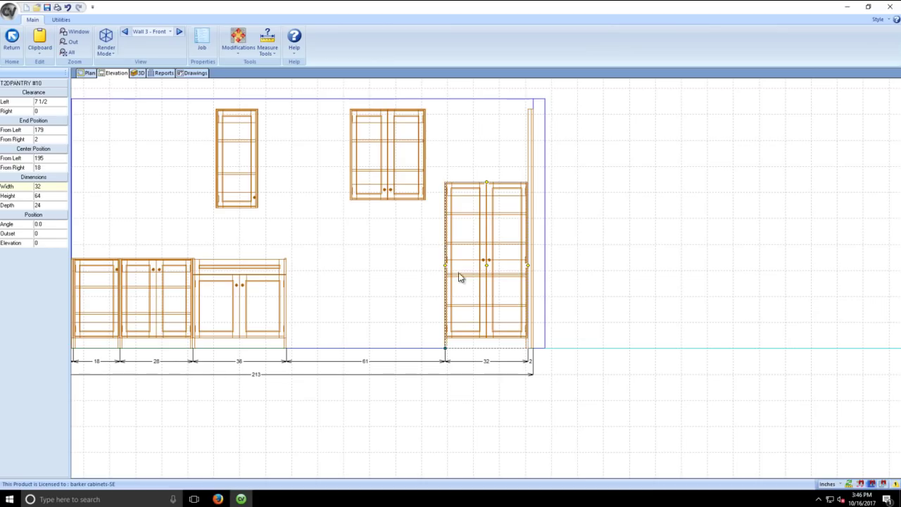
scroll(443, 352, "up", 3)
scroll(450, 345, "up", 2)
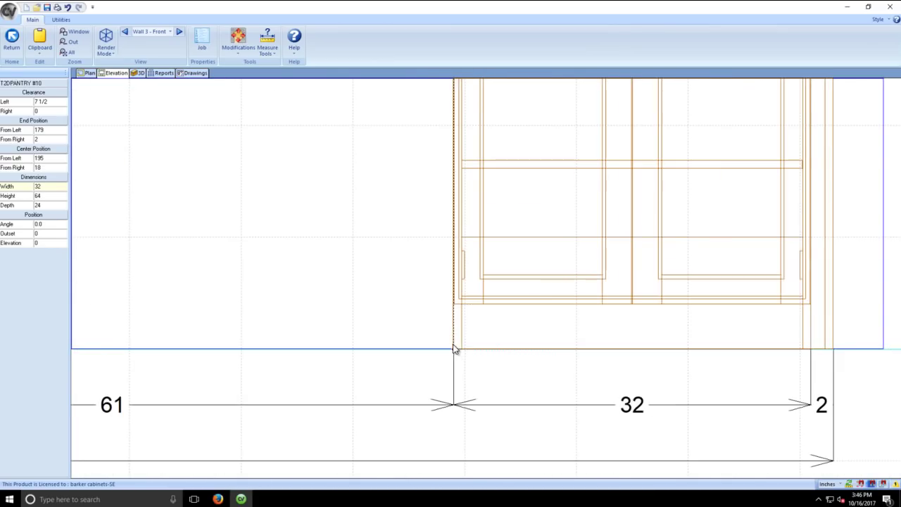
scroll(467, 331, "down", 5)
scroll(482, 176, "down", 2)
scroll(507, 125, "up", 6)
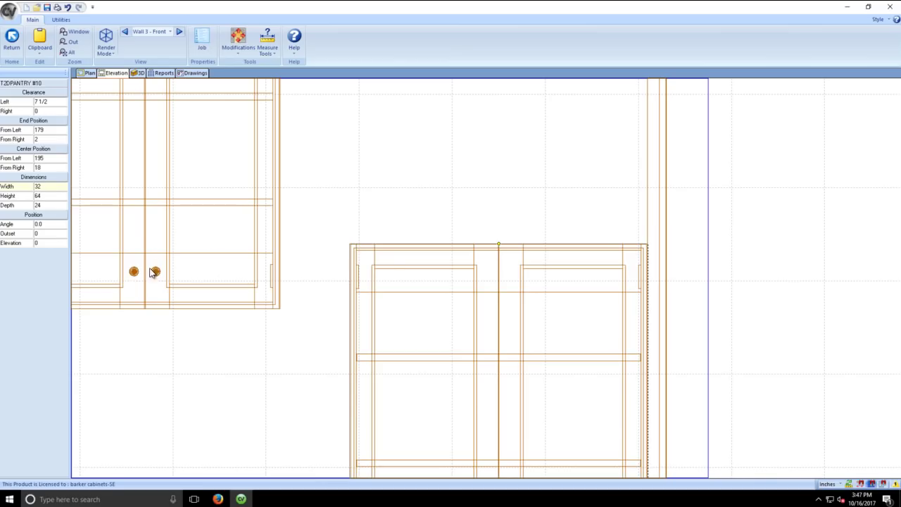
- Set the W2D wall cabinet's height to 28 inches
left_click(145, 246)
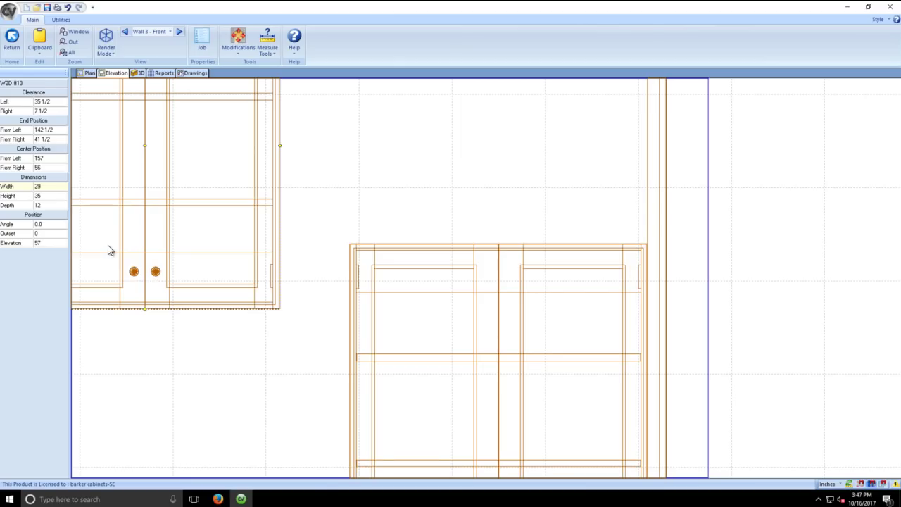
left_click(45, 196)
type("28")
key("Return")
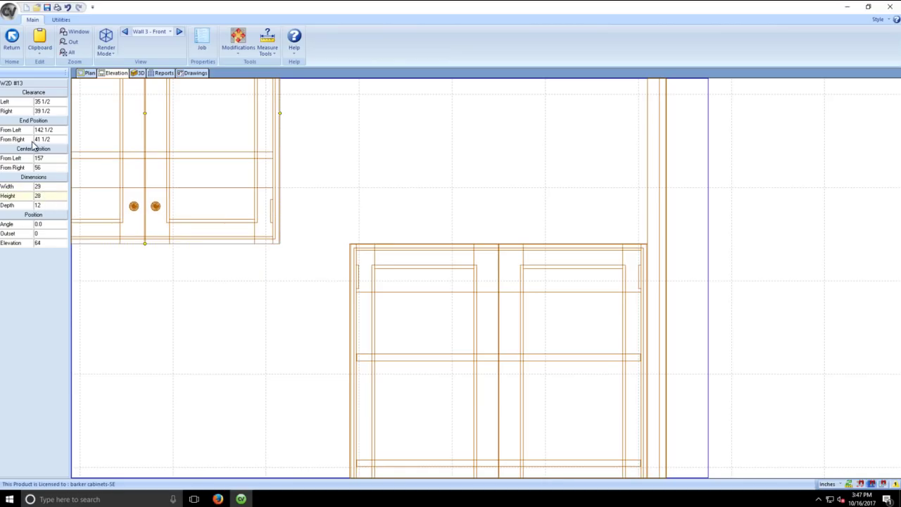
- Set the W2D wall cabinet's right clearance to 0 so that it sits above the pantry against the tall filler
scroll(261, 218, "down", 2)
scroll(247, 256, "down", 3)
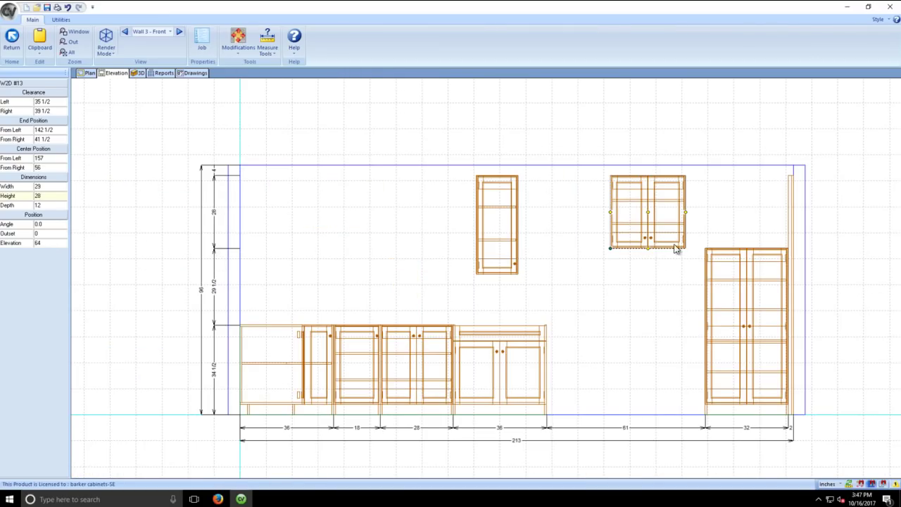
middle_click(800, 261)
scroll(321, 262, "down", 3)
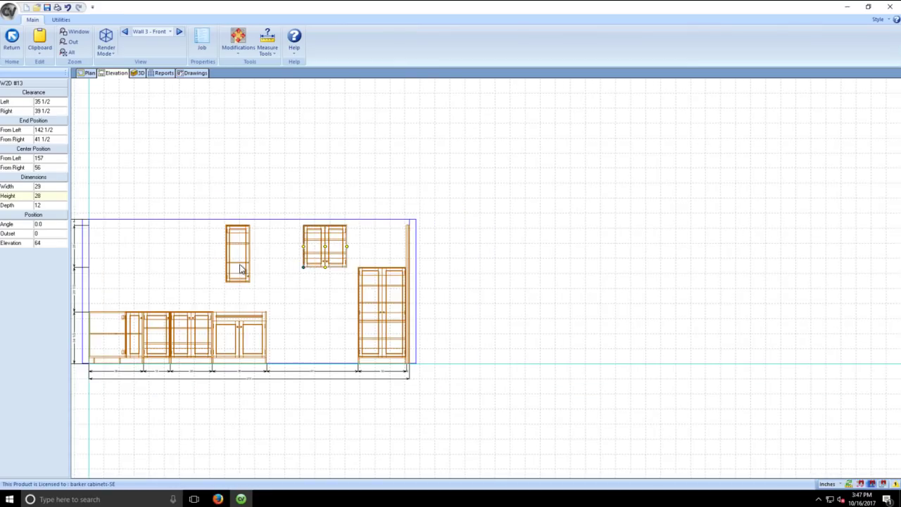
scroll(351, 259, "down", 1)
scroll(556, 261, "up", 5)
scroll(407, 310, "up", 2)
middle_click(258, 308)
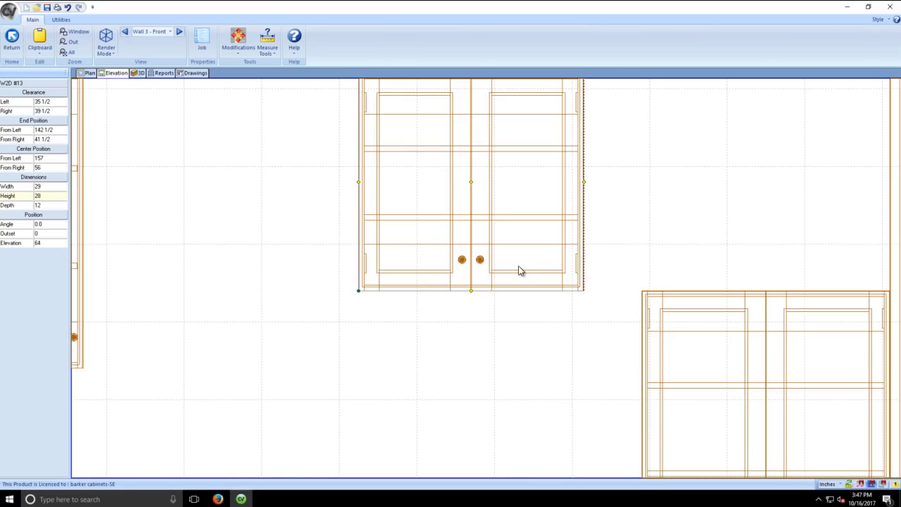
left_click(53, 111)
type("0")
key("Return")
middle_click(817, 279)
- Set the upper W2D cabinet's width to 32 inches, stretching it to the left to match the pantry
left_click(383, 342)
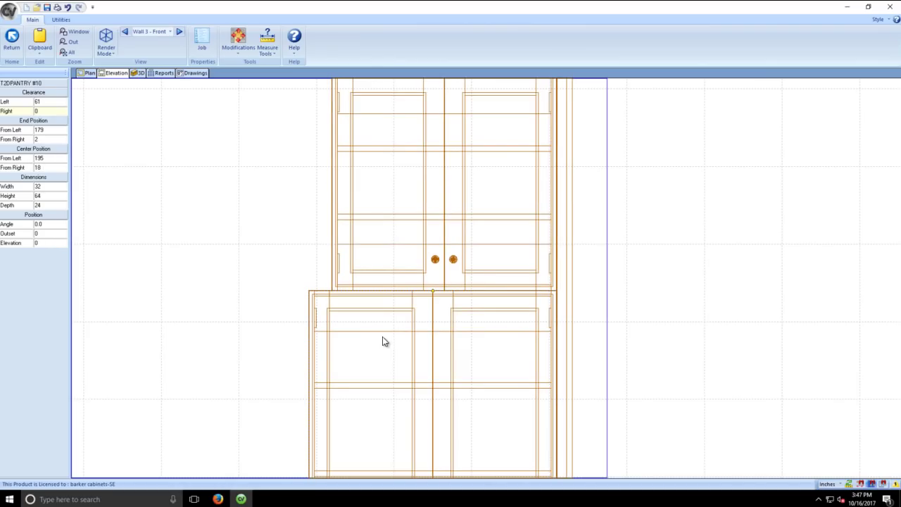
left_click(42, 185)
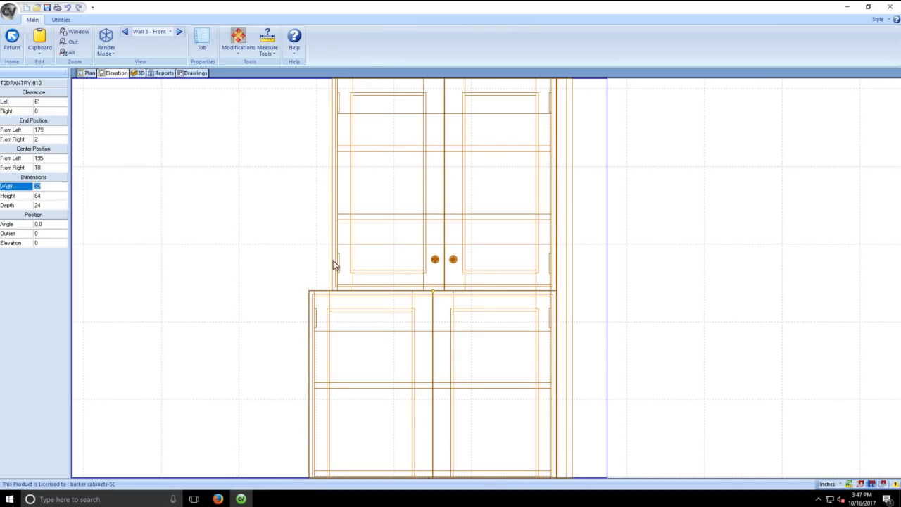
left_click(432, 242)
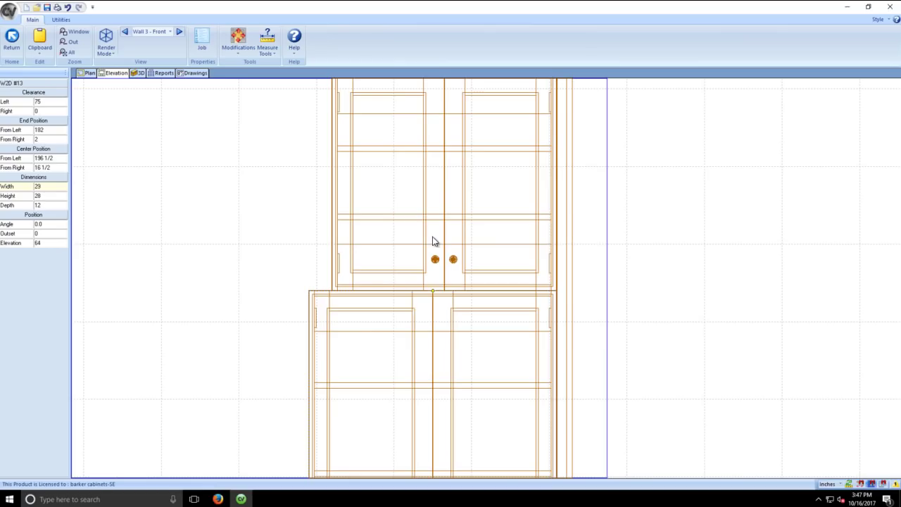
left_click(57, 187)
type("32")
key("Return")
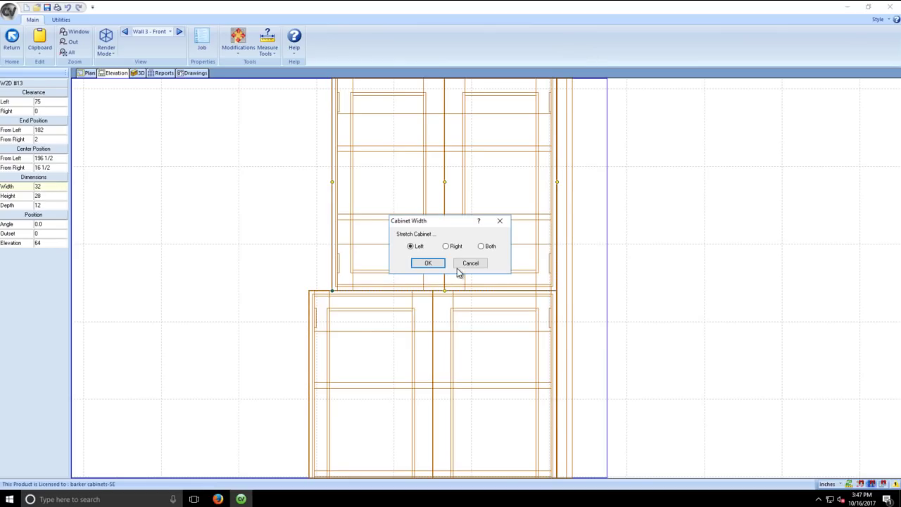
left_click(437, 262)
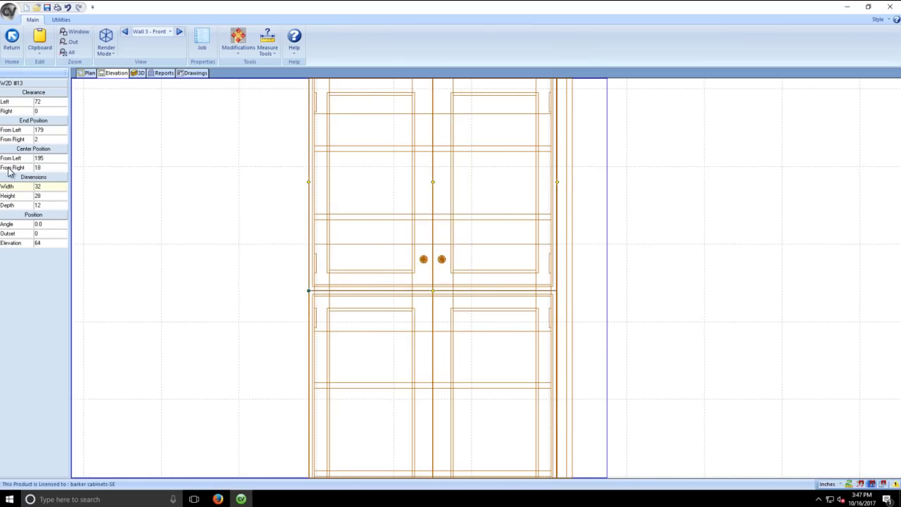
- Set the T2DPANTRY cabinet's width to 36 inches
middle_click(524, 305)
scroll(523, 305, "down", 1)
scroll(455, 314, "down", 2)
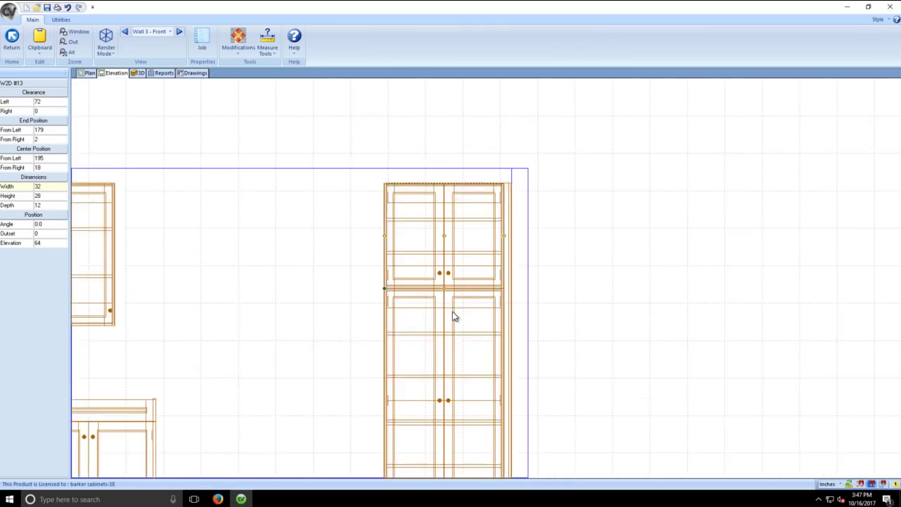
left_click(486, 308)
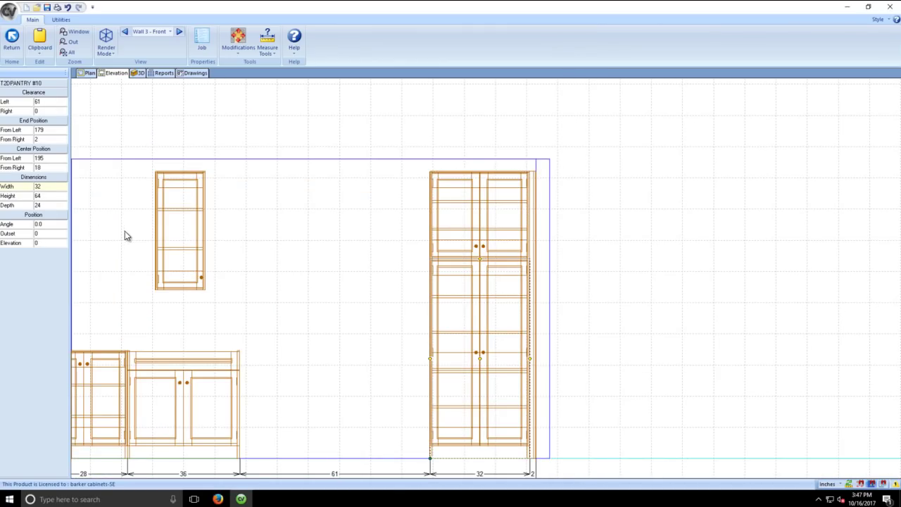
left_click(58, 186)
key("BackSpace")
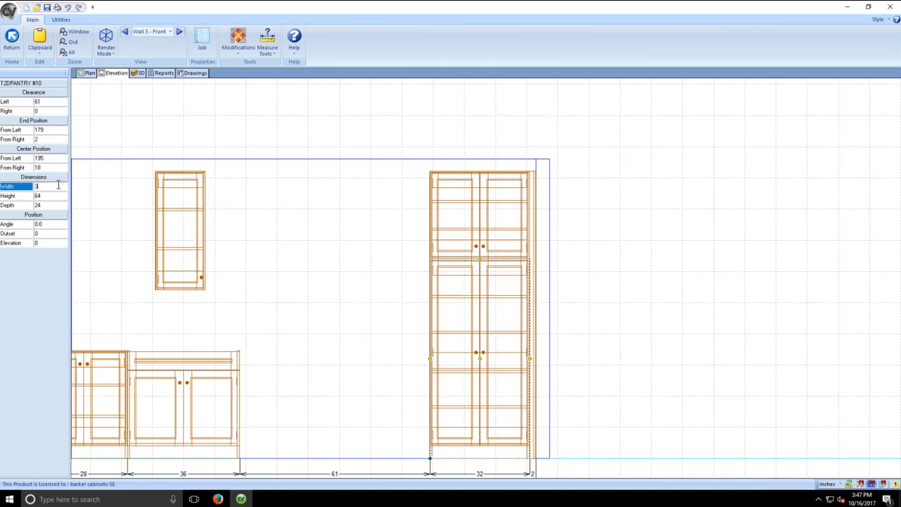
type("6")
key("Return")
- Set the depth of the W2D cabinet above the pantry to 24 inches
left_click(40, 205)
left_click(455, 236)
left_click(47, 205)
type("24")
key("Return")
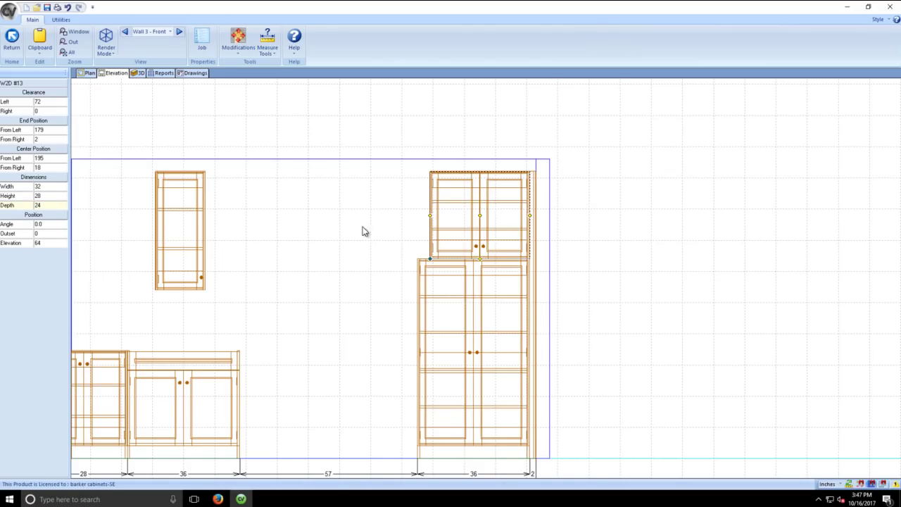
- Set the width of the W2D cabinet above the pantry to 36 inches, stretching it to the left
left_click(47, 186)
type("36")
key("Return")
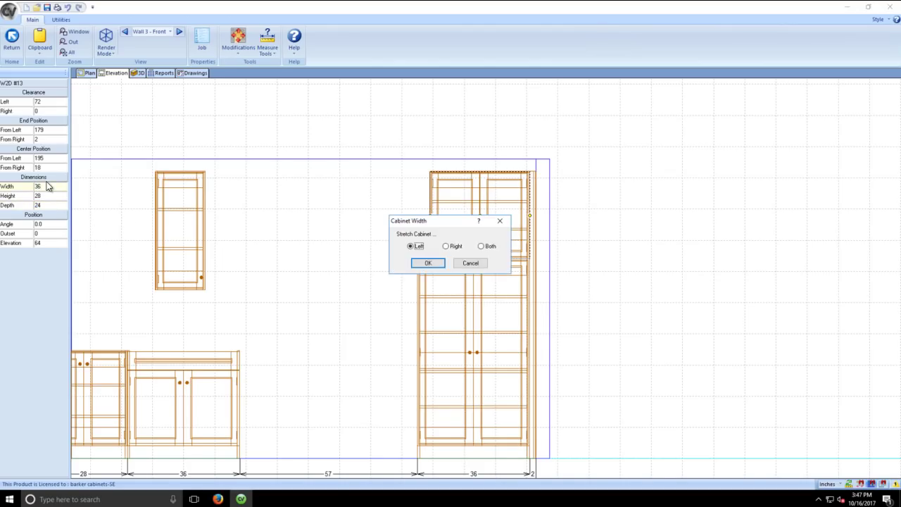
left_click(427, 263)
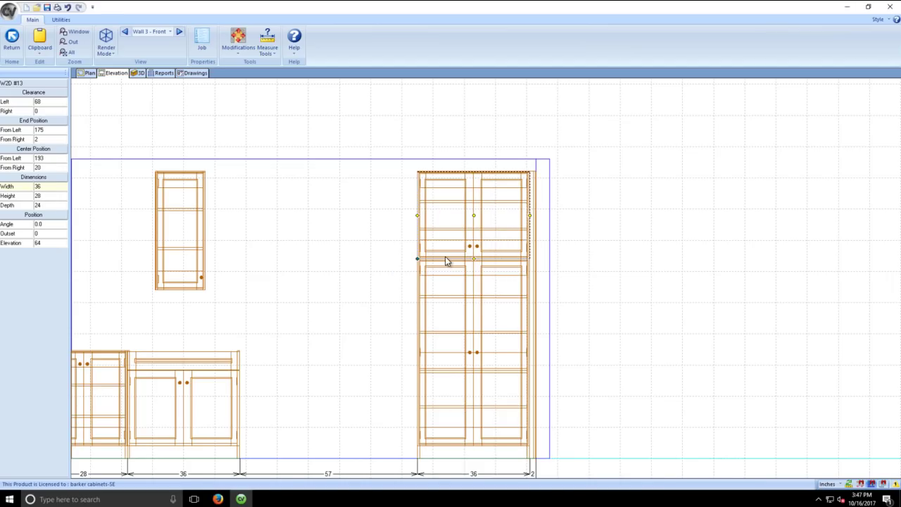
- Set the depth of both the upper W2D cabinet and the pantry beneath it to 26 inches
left_click(45, 204)
type("26")
key("Return")
left_click(440, 363)
left_click(55, 205)
type("26")
key("Return")
- Delete the 36-inch-wide sink base cabinet from wall 3
left_click(339, 253)
left_click(200, 407)
double_click(160, 354)
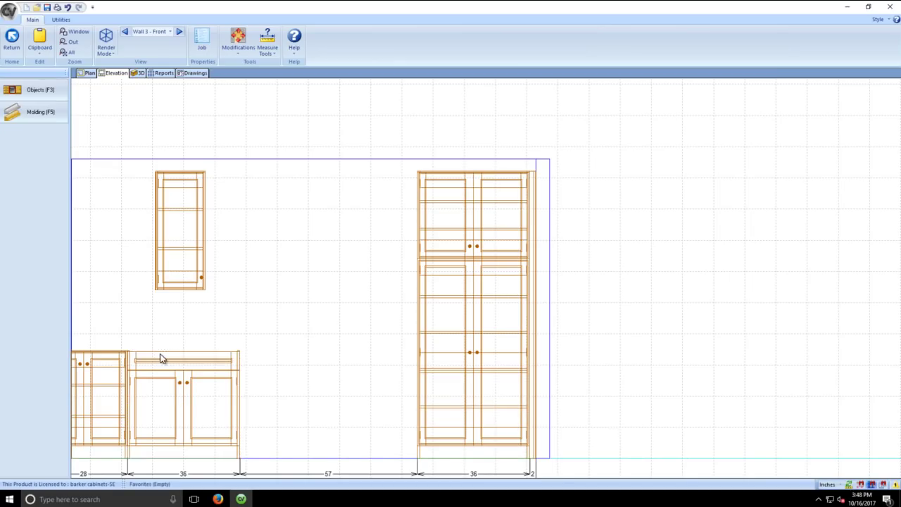
key("Delete")
- Copy the 28-inch B2D base cabinet and place the copy about 6 inches to the left of the pantry
right_click(112, 394)
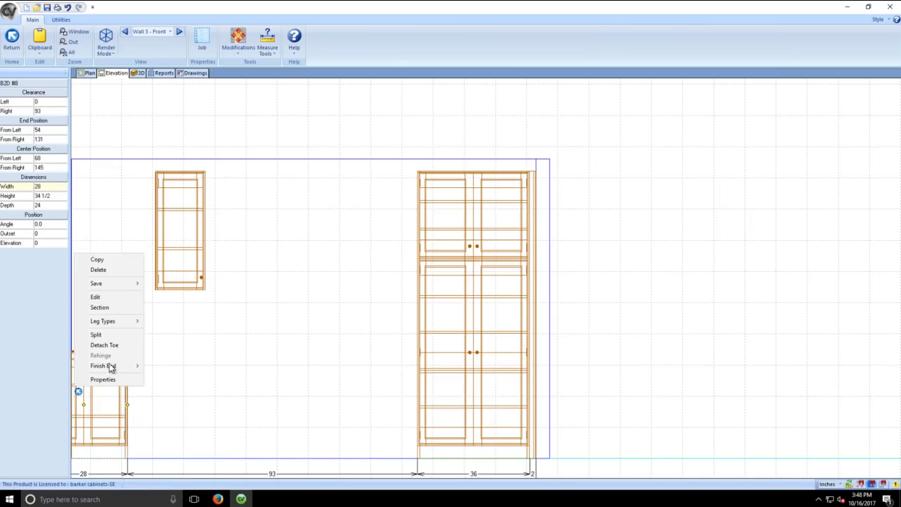
left_click(97, 260)
left_click(356, 404)
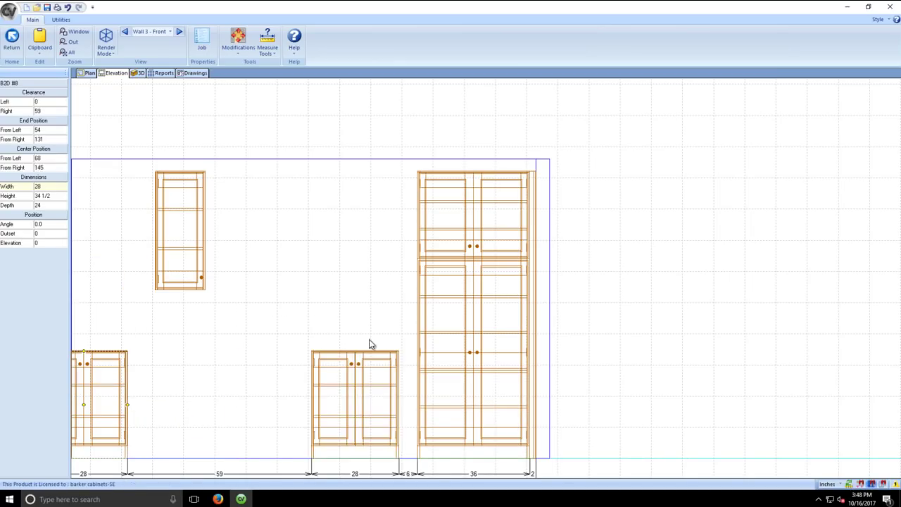
left_click(414, 282)
- Render a close 3D view of the stacked pantry and neighbouring cabinets with the Architectural render
left_click(137, 72)
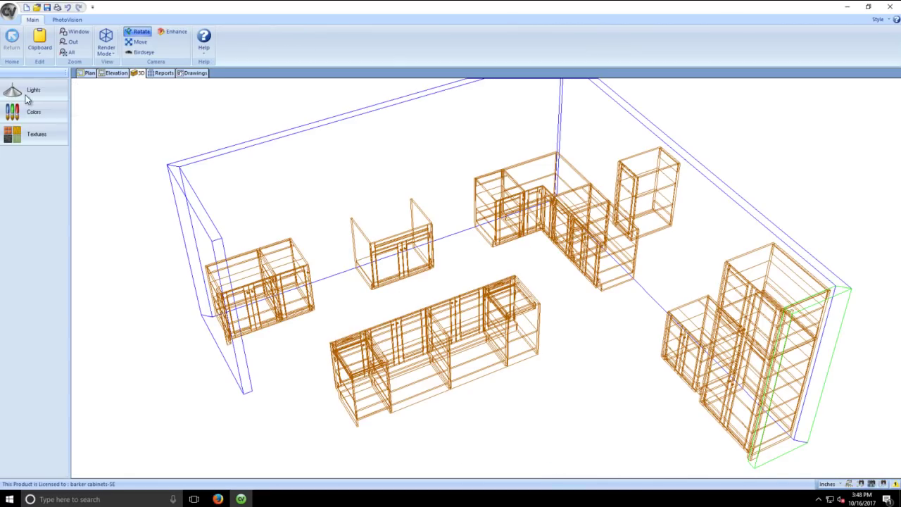
left_click_drag(447, 316, 508, 188)
scroll(507, 183, "up", 8)
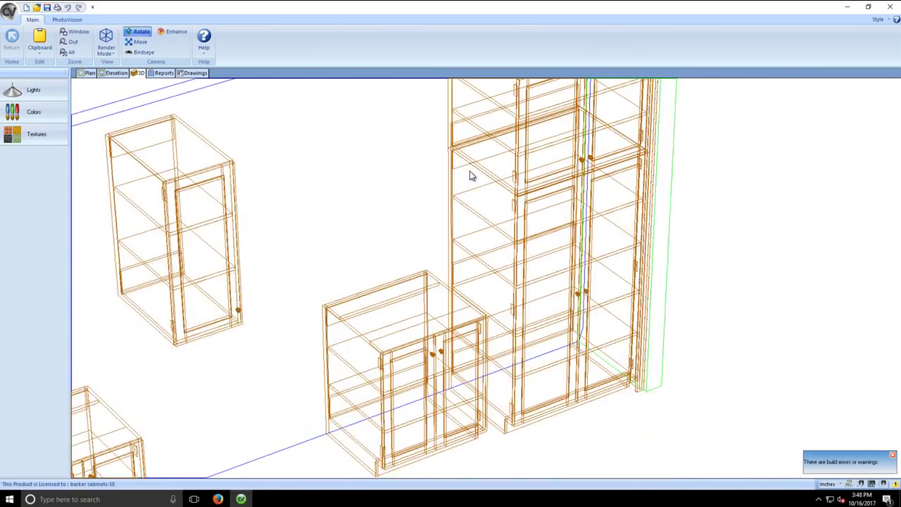
scroll(470, 170, "down", 2)
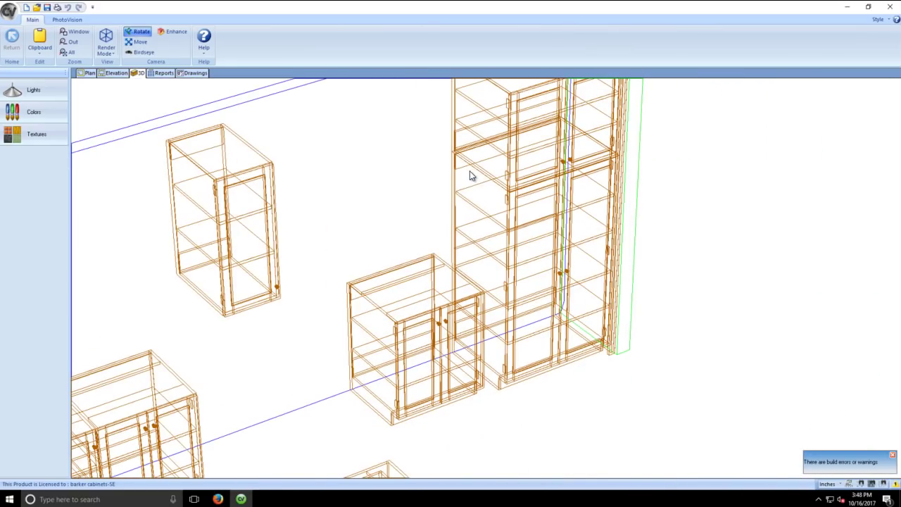
left_click(67, 19)
left_click(68, 39)
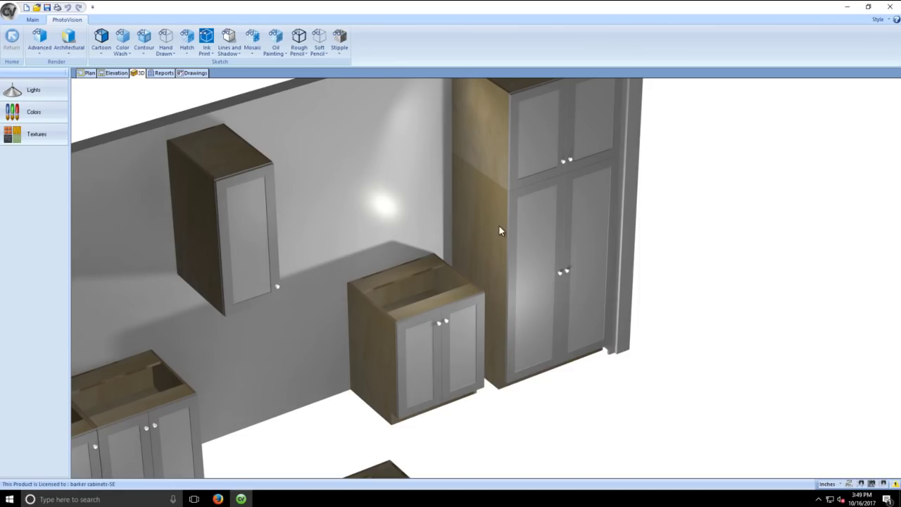
- Place a tall finished end (TFE) from the Tall custom cabinets beside the 36-inch pantry on wall 3 in the plan
left_click(86, 73)
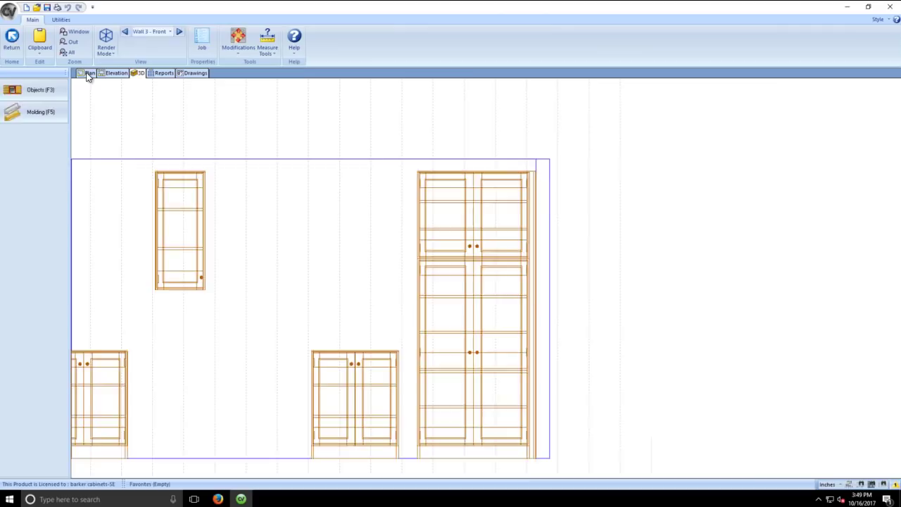
left_click(37, 113)
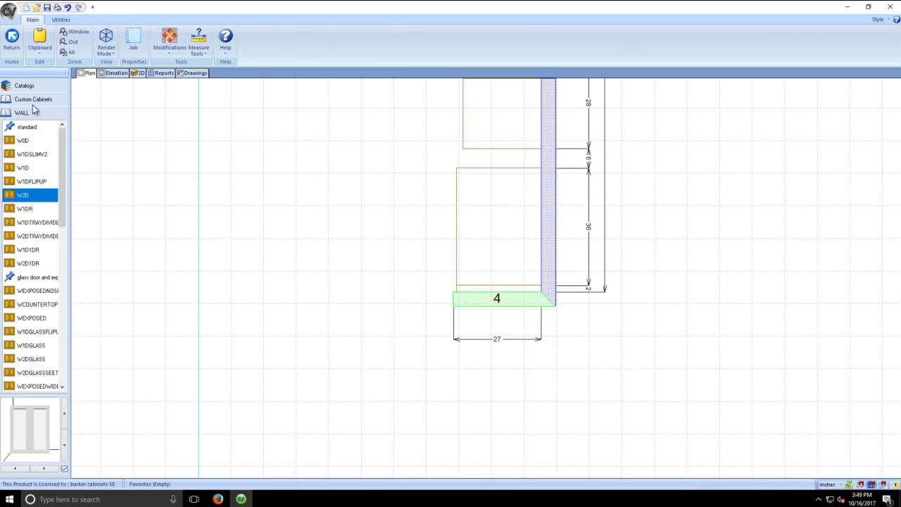
left_click(31, 99)
left_click(33, 142)
scroll(33, 245, "down", 2)
left_click(22, 345)
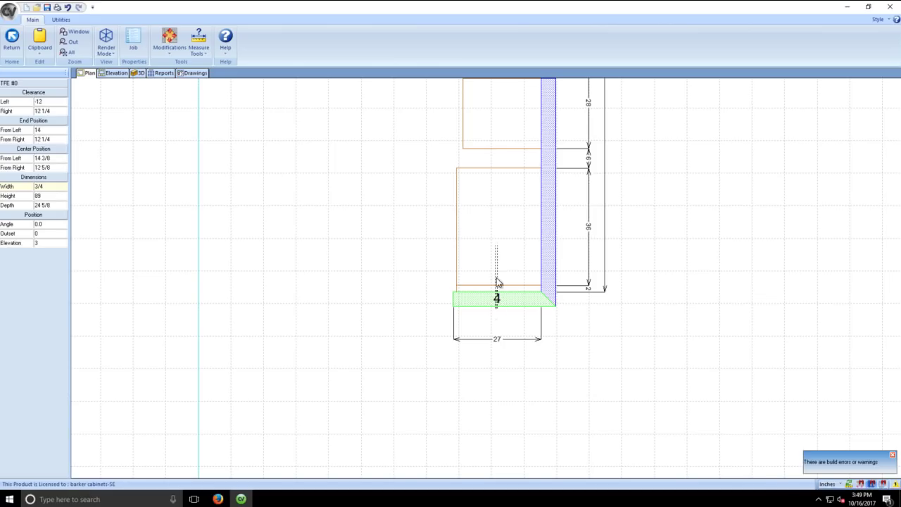
left_click(509, 167)
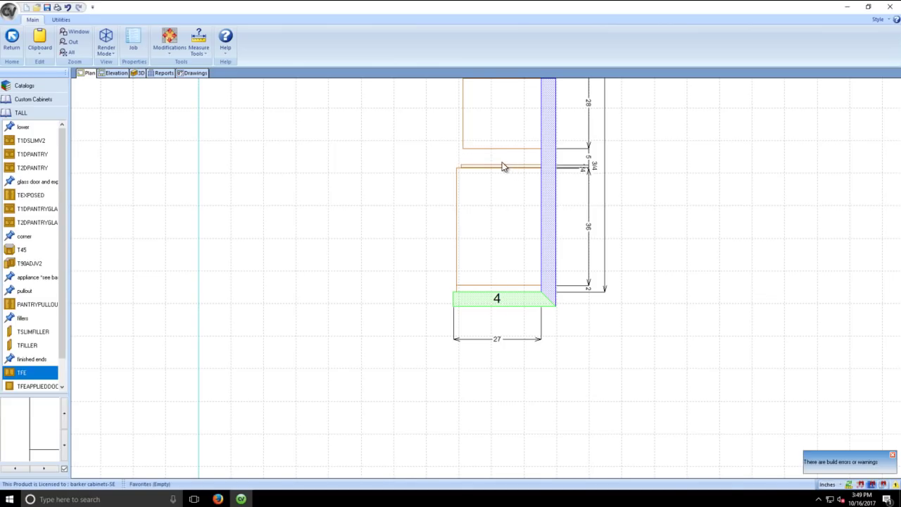
- Set the tall finished end's depth to 26 5/8 inches and its right clearance to 0
left_click(502, 168)
left_click(49, 205)
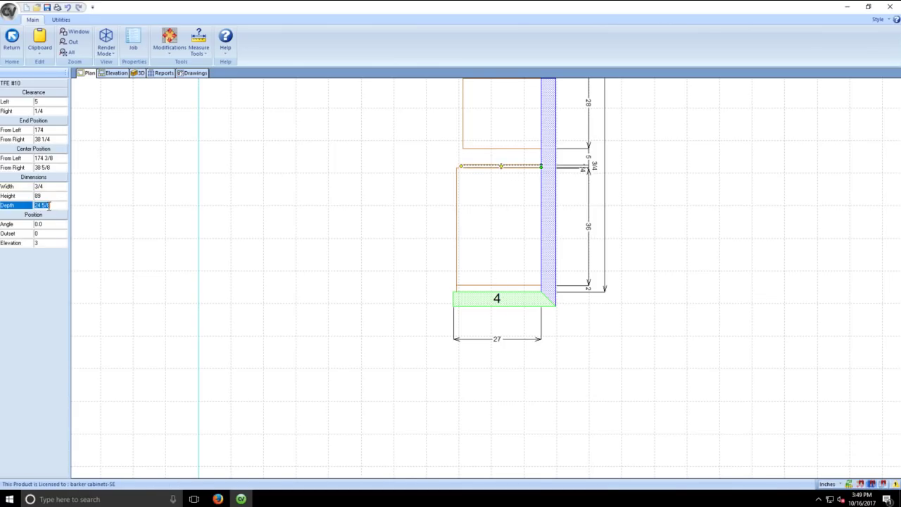
type("26 5/8")
key("Return")
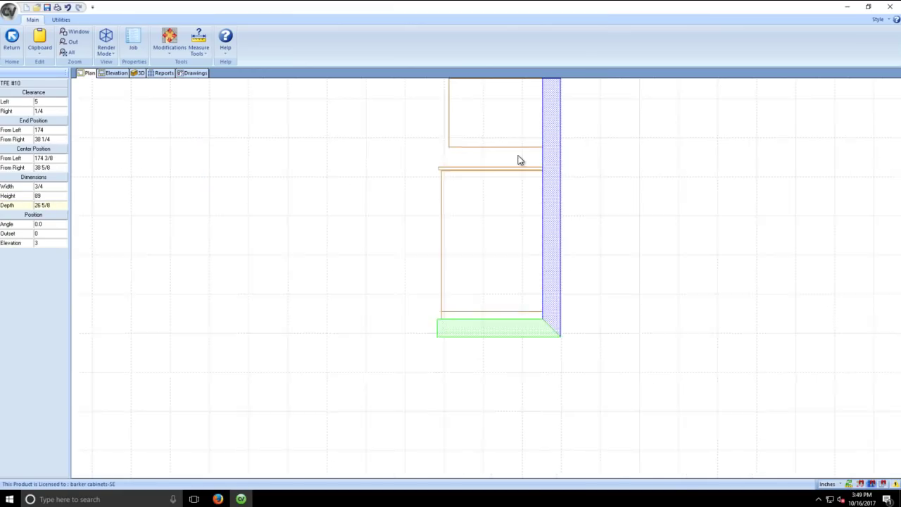
scroll(519, 161, "up", 4)
left_click(43, 111)
type("0")
key("Return")
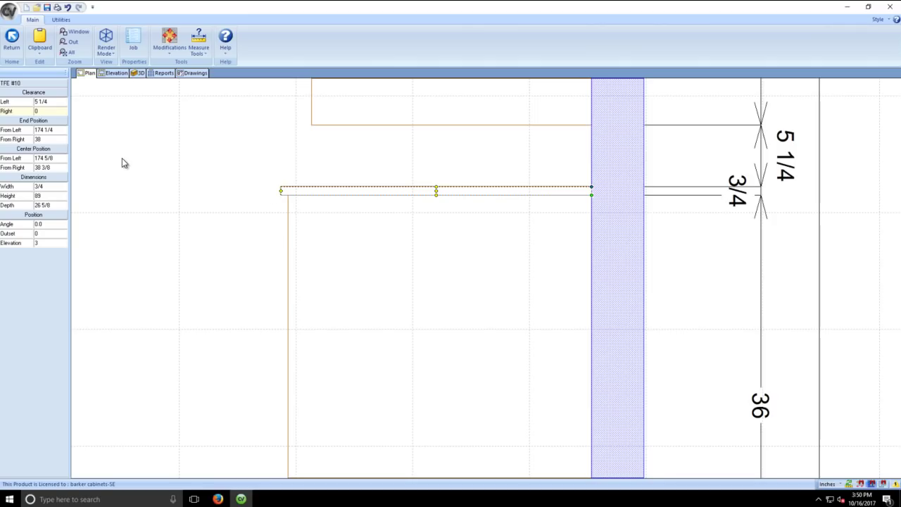
- Set the tall finished end's elevation to 0 in wall 3's front elevation
left_click(117, 73)
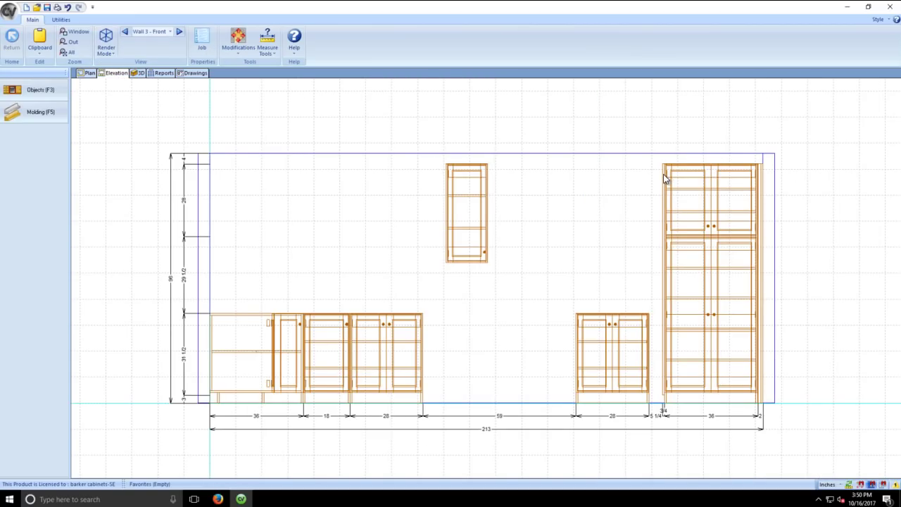
left_click(663, 173)
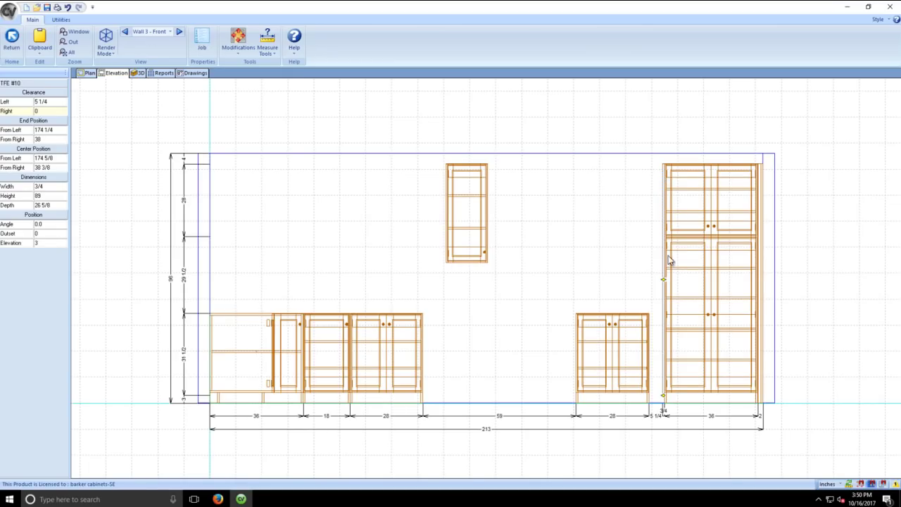
scroll(677, 328, "up", 2)
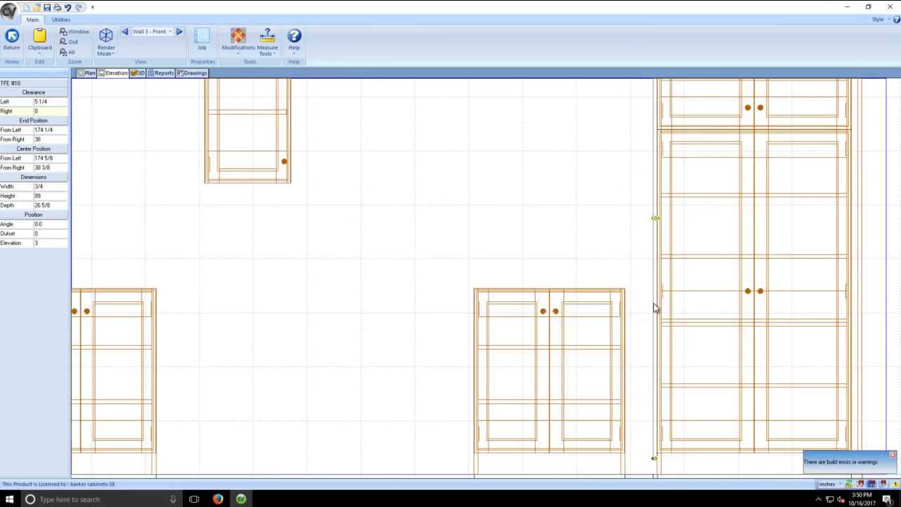
left_click(49, 244)
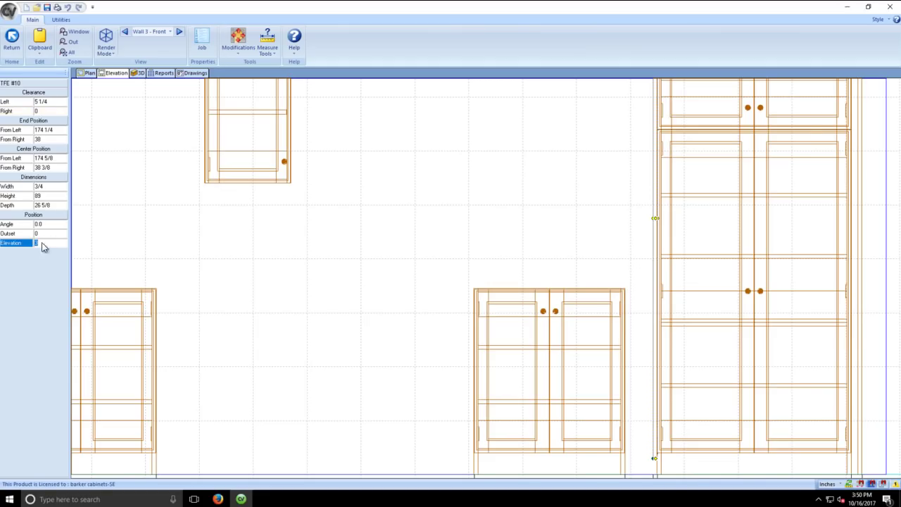
type("0")
key("Return")
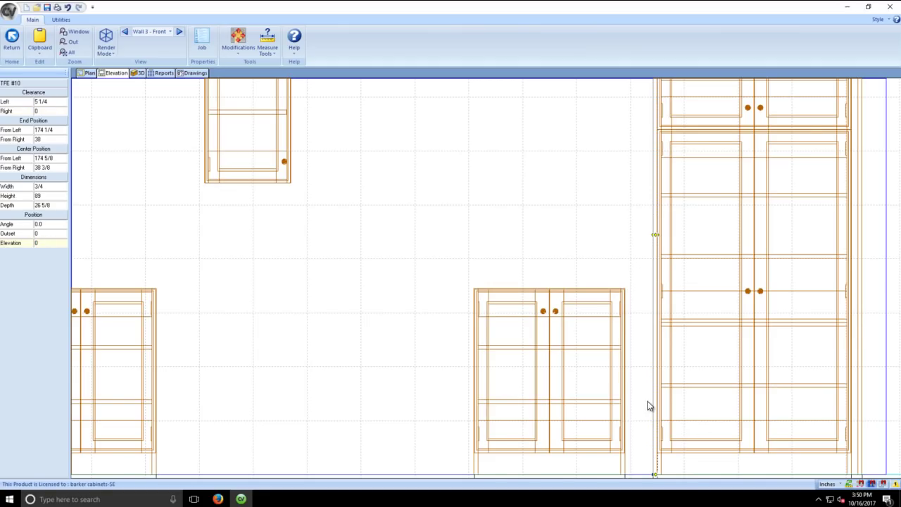
- Set the tall finished end's height to 92 inches and reset its elevation to 0
left_click(46, 244)
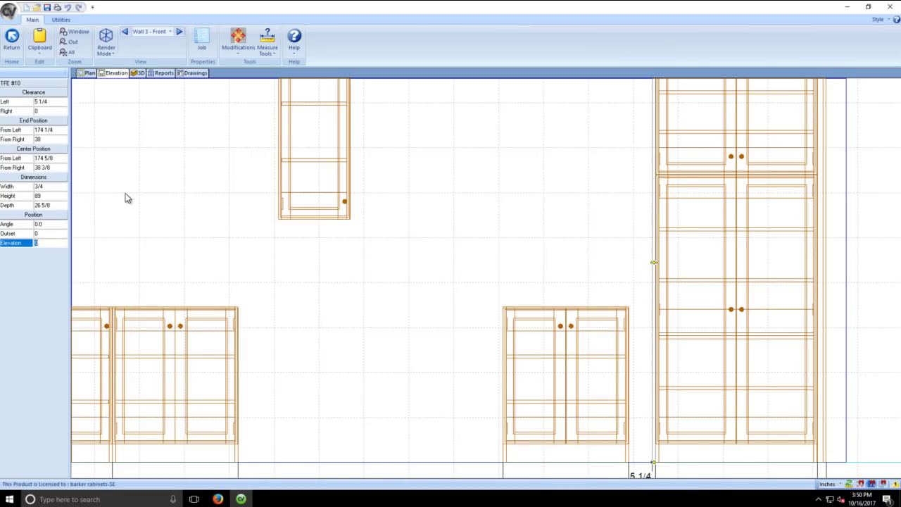
left_click(46, 195)
type("92")
key("Return")
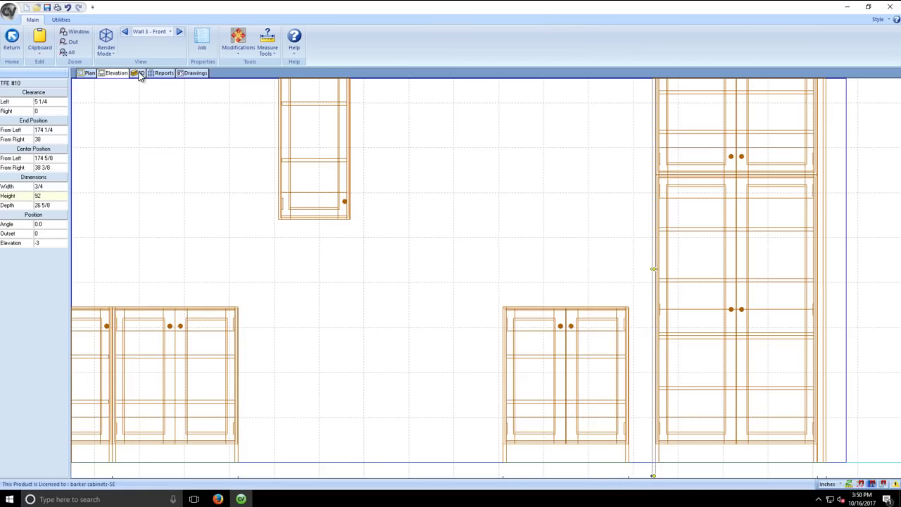
left_click(48, 243)
type("0")
key("Return")
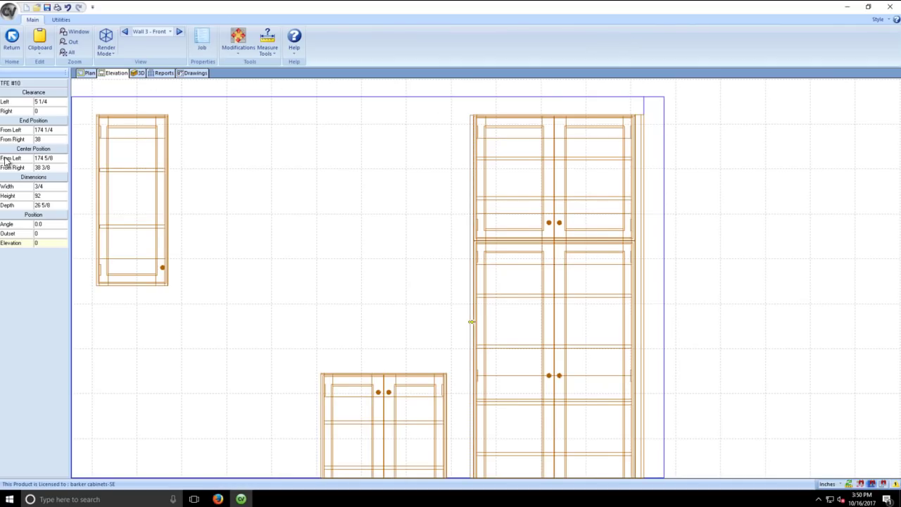
- Render a 3D view of the pantry with its tall finished end and the neighbouring cabinets
left_click(138, 73)
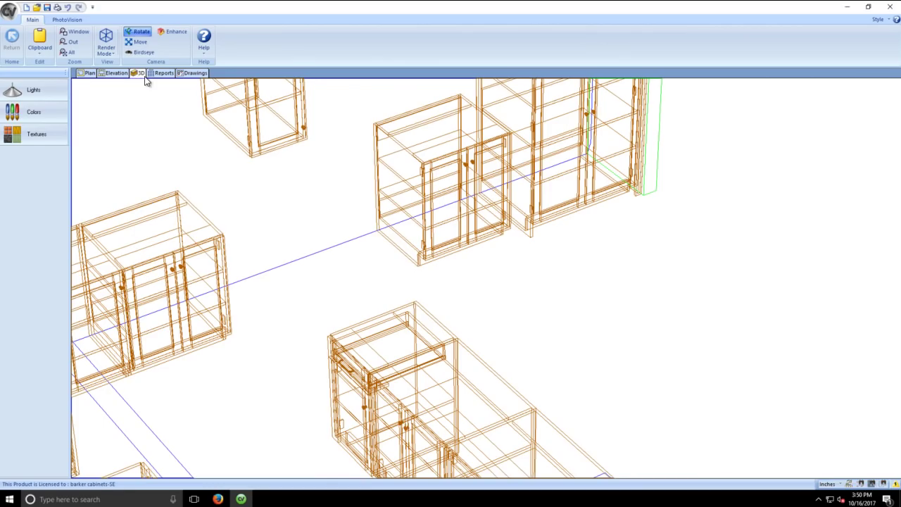
left_click(136, 41)
left_click_drag(553, 316, 529, 413)
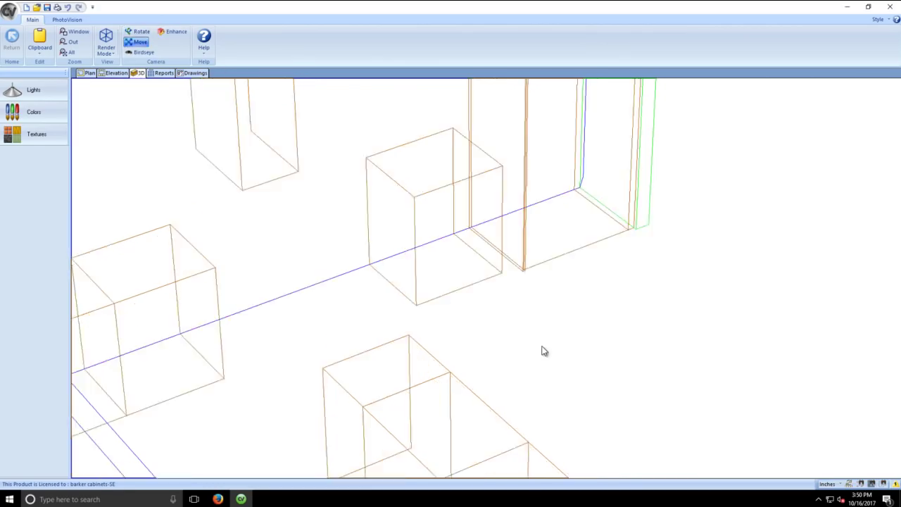
left_click(67, 19)
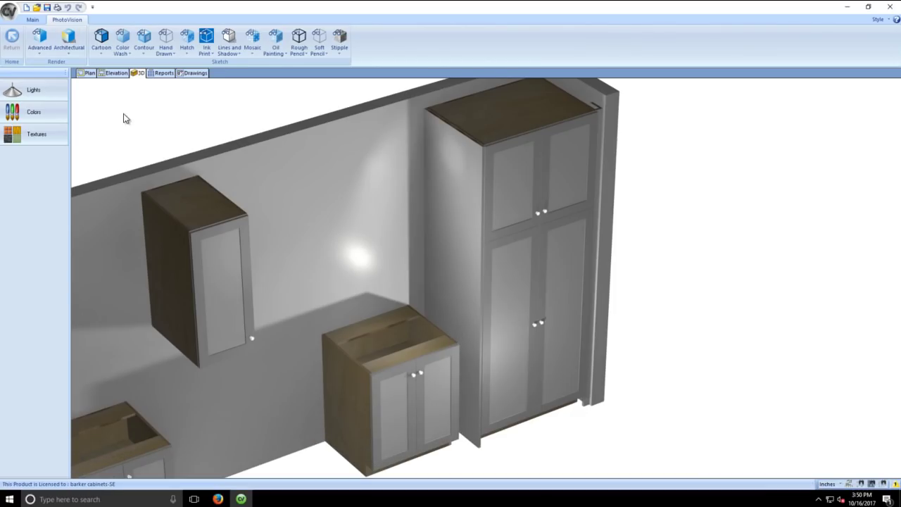
- Set the right clearance of the B2D base cabinet near the pantry to 0 so it meets the finished end
left_click(111, 73)
left_click(430, 411)
left_click(43, 112)
type("0")
key("Return")
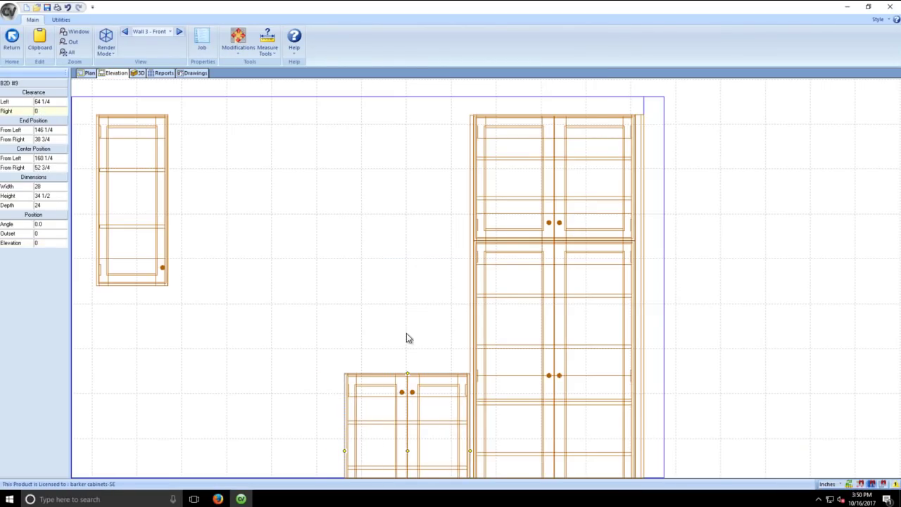
- Render a close-up 3D view of the joint between the B2D base cabinet and the tall finished end with the Architectural render
left_click(138, 73)
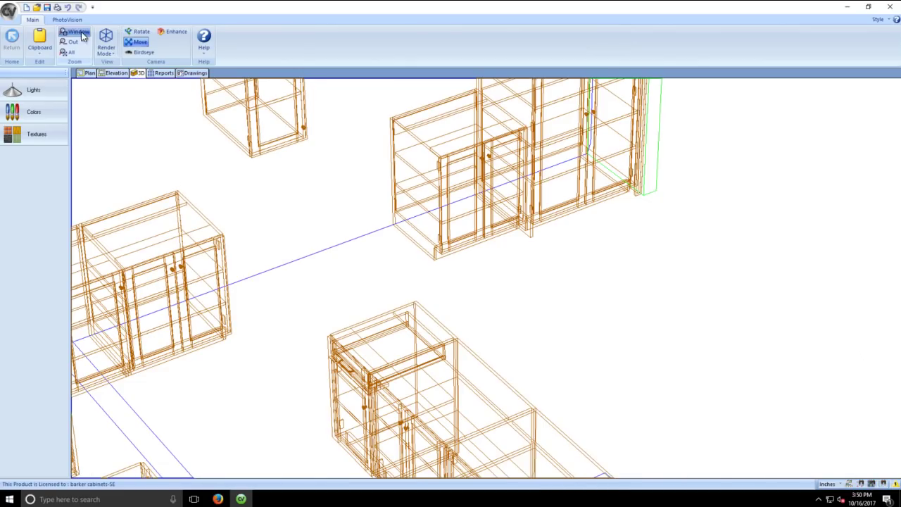
left_click(73, 32)
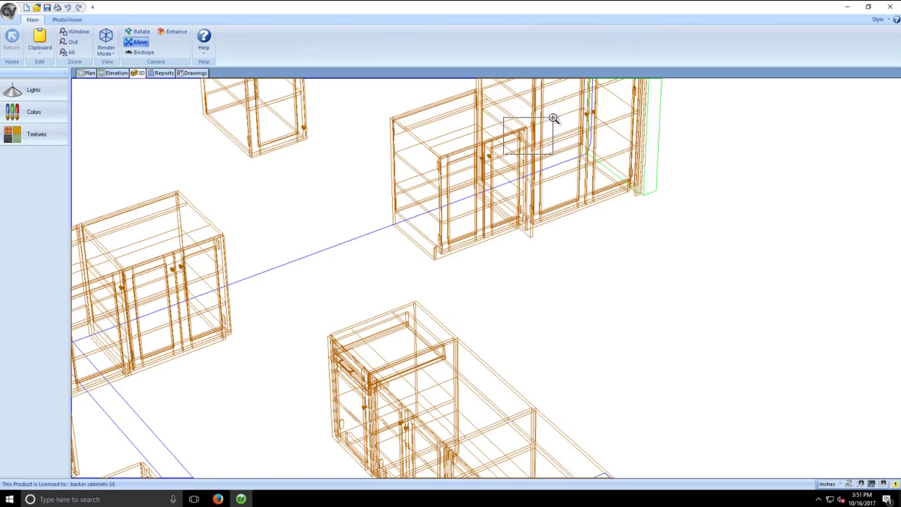
left_click(65, 33)
left_click_drag(451, 200, 602, 93)
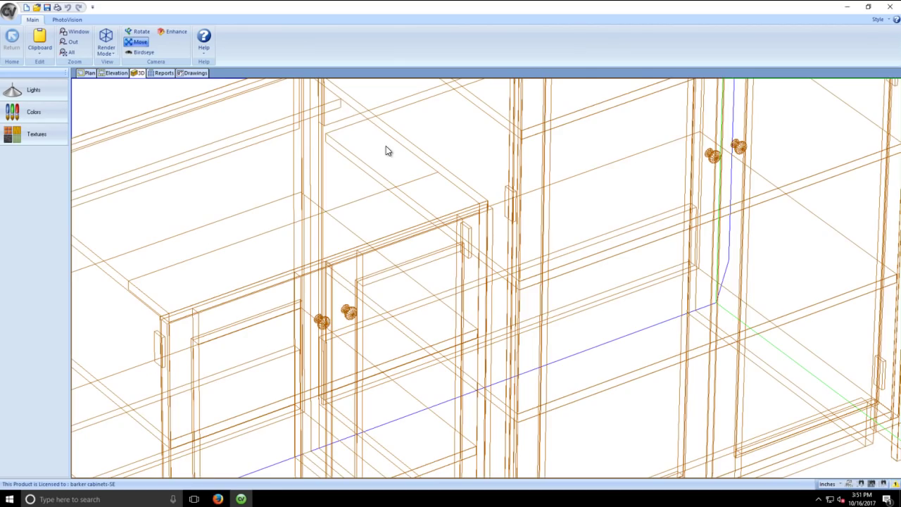
left_click(66, 19)
left_click(68, 39)
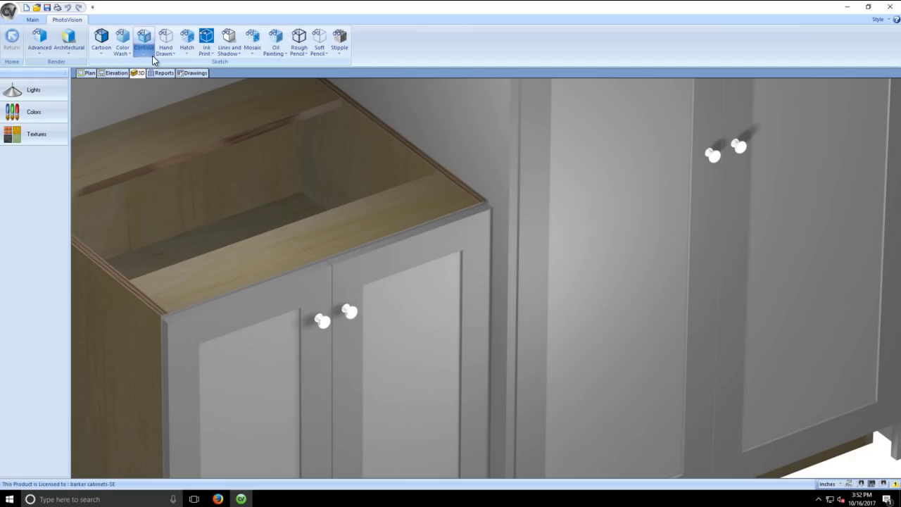
- Set the W1D wall cabinet's right clearance to 0 in wall 3's elevation so it meets the tall finished end
left_click(114, 73)
left_click(152, 223)
left_click(48, 109)
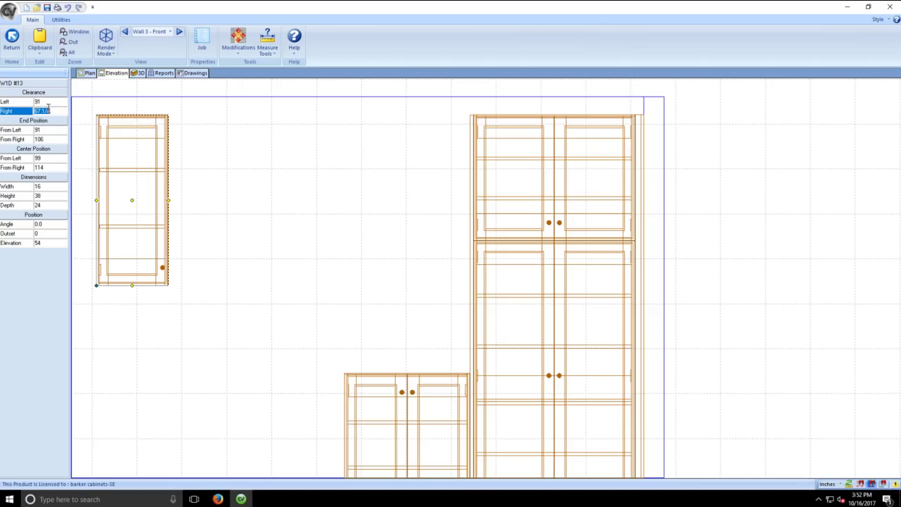
type("0")
key("Return")
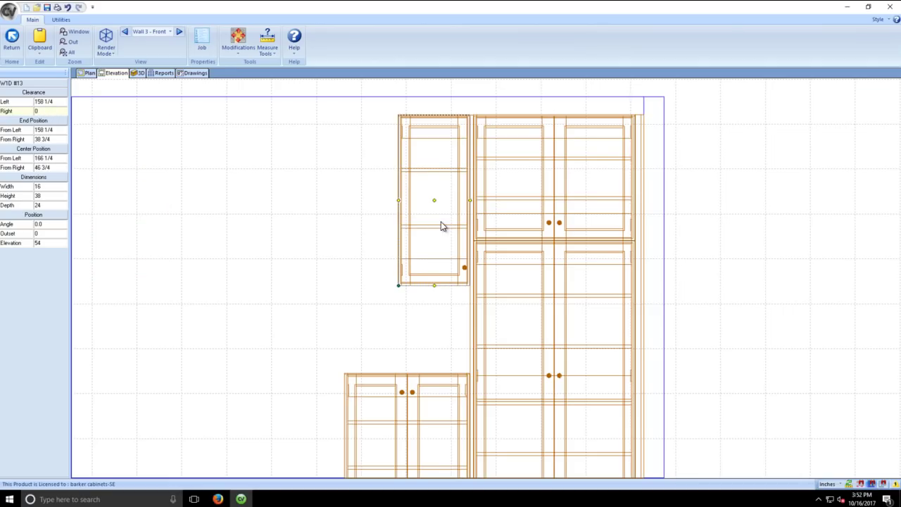
- Open the W1D wall cabinet and set its door hinge to Right, returning to the room
double_click(440, 221)
left_click(495, 308)
left_click(494, 367)
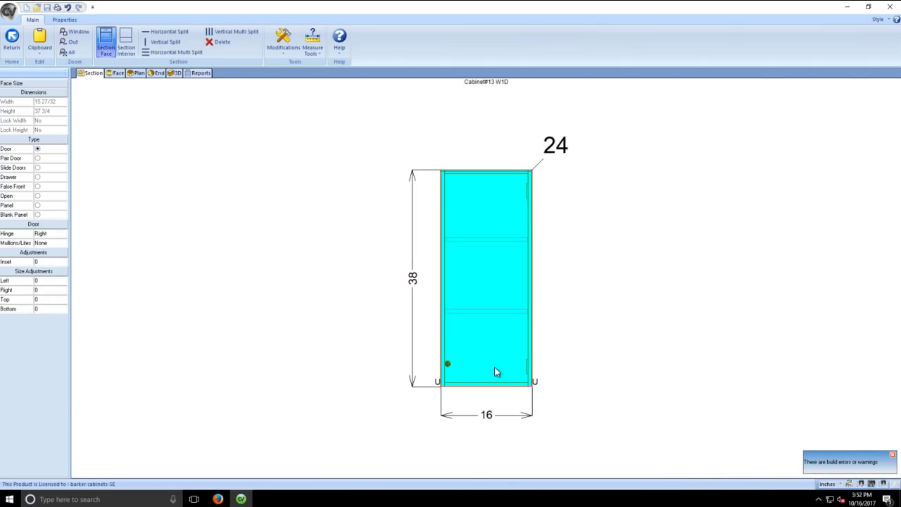
left_click(173, 73)
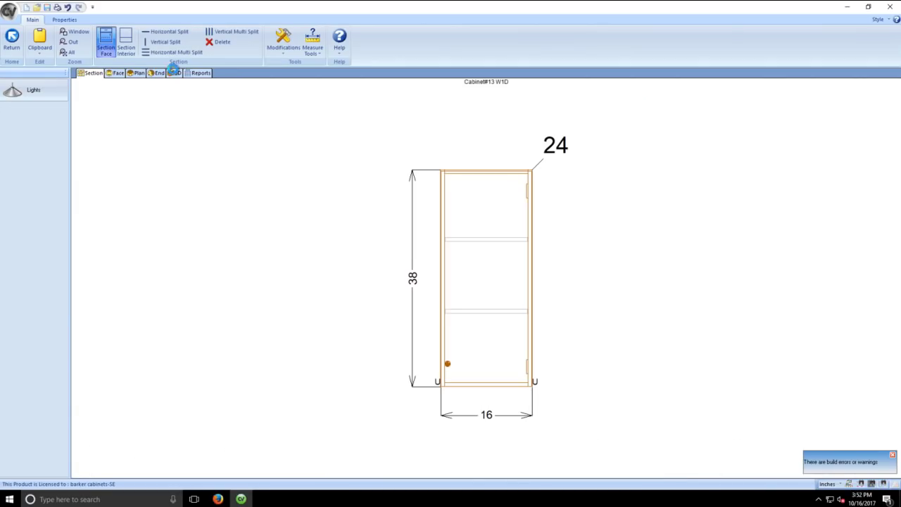
left_click(9, 40)
- Check the W1D wall cabinet beside the pantry in 3D and set its depth to 12 inches
left_click(137, 73)
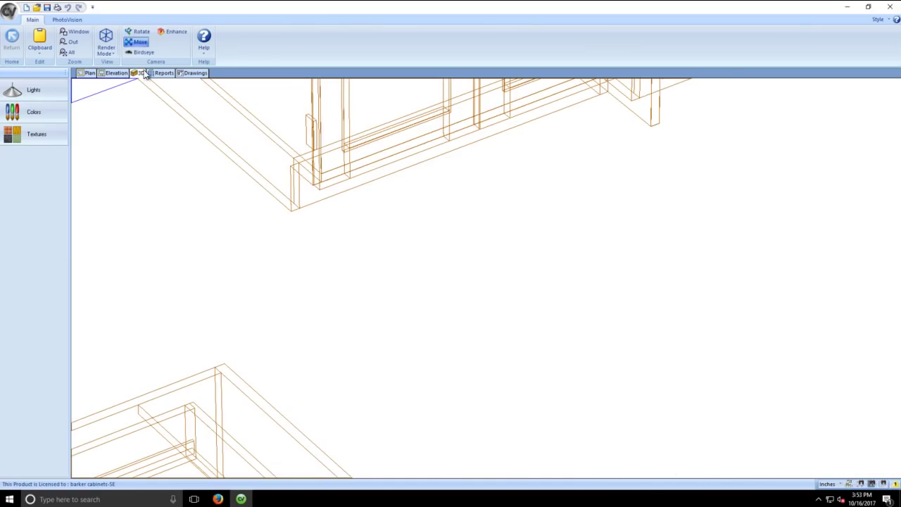
left_click(137, 31)
left_click_drag(410, 249, 720, 317)
left_click_drag(524, 304, 563, 257)
scroll(539, 149, "up", 5)
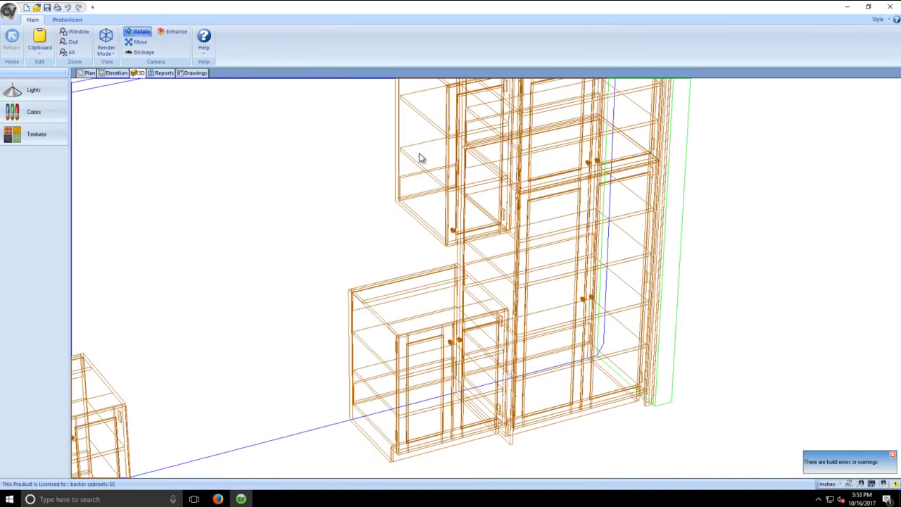
left_click(127, 73)
left_click(440, 206)
left_click(31, 205)
type("20")
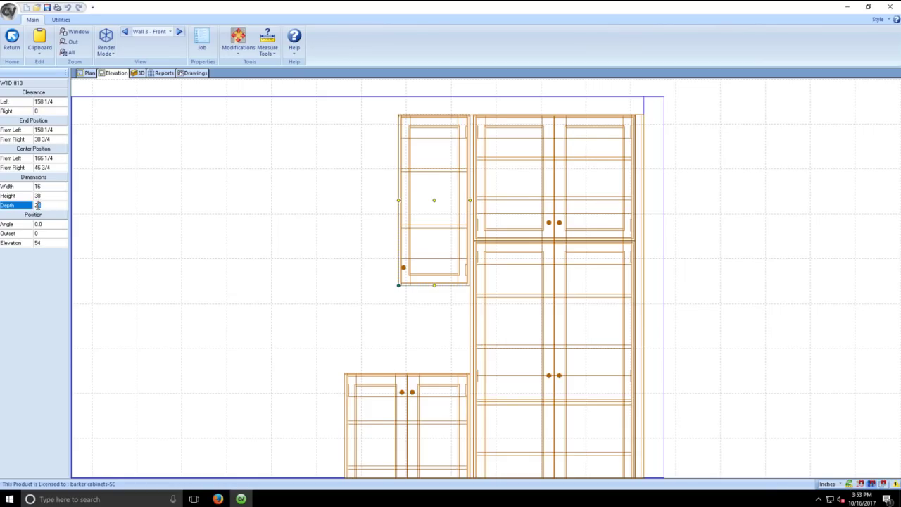
key("Return")
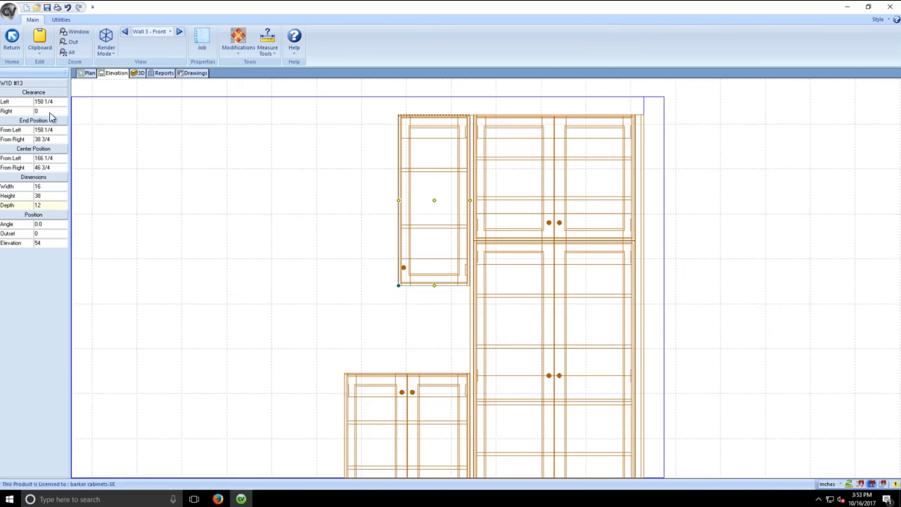
- Render a 3D view of the shallower wall cabinet above the base cabinet beside the pantry
left_click(139, 73)
left_click(137, 41)
left_click_drag(400, 129, 454, 276)
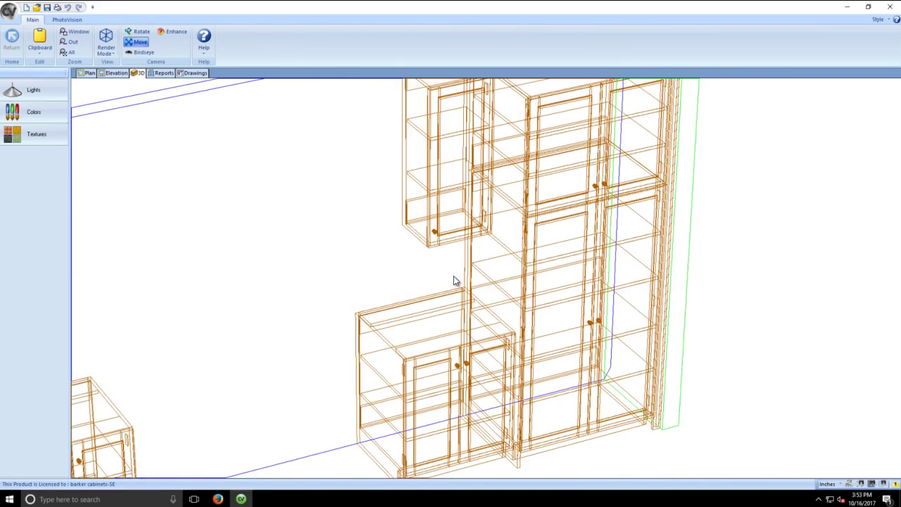
left_click(67, 19)
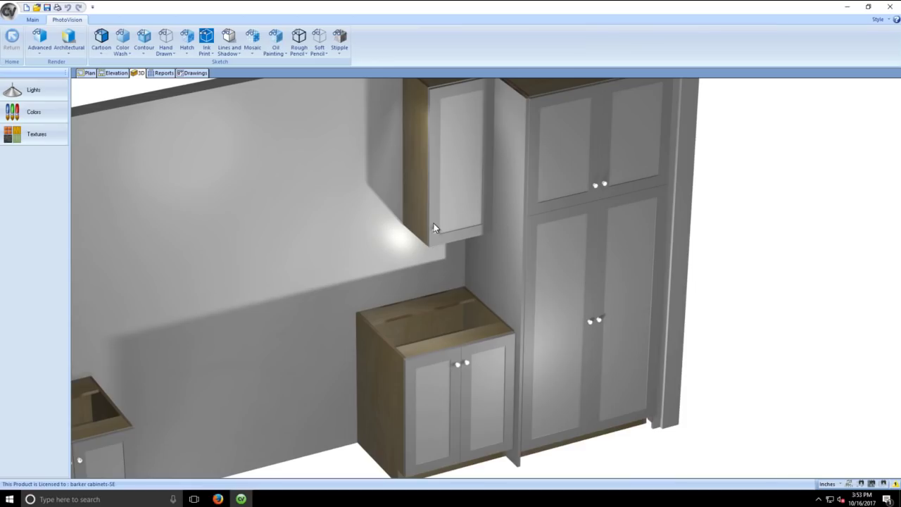
- Show the whole kitchen layout, including the island, in the plan view
left_click(87, 73)
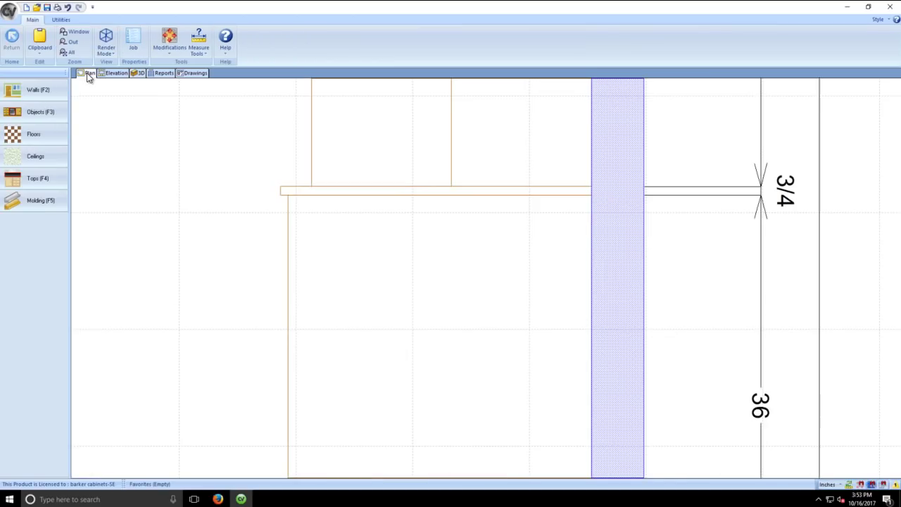
scroll(463, 306, "down", 1)
left_click(68, 52)
left_click(74, 32)
left_click_drag(525, 282, 662, 187)
key("Escape")
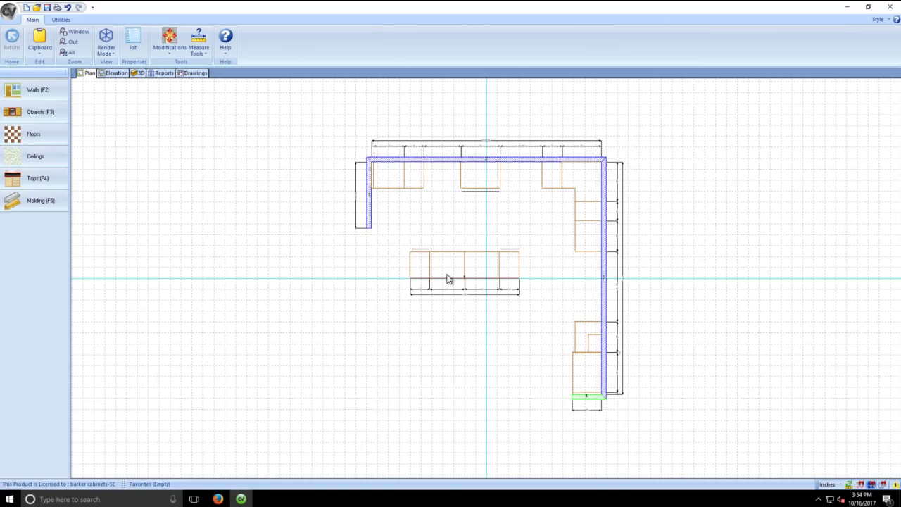
- Place a three-panel BARBACKSLAB from the Custom Cabinets BASE section in the open floor behind the island
scroll(453, 284, "up", 5)
scroll(453, 285, "up", 2)
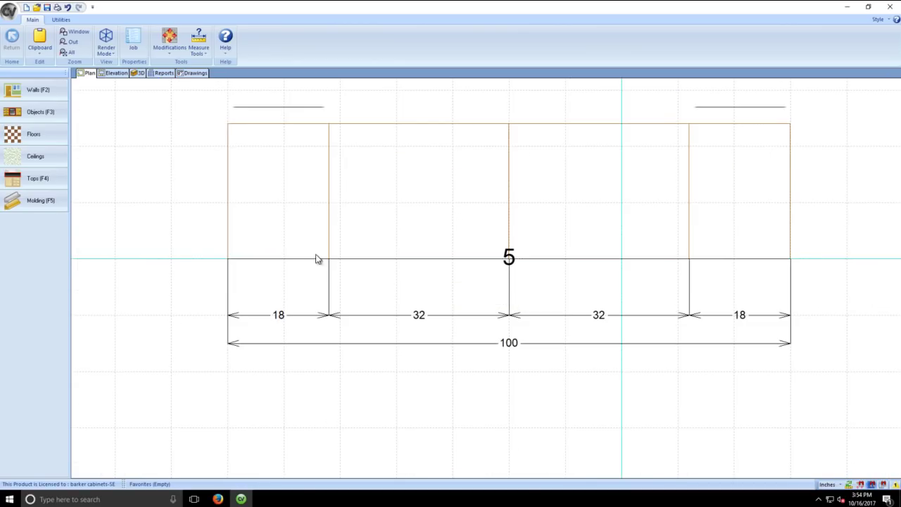
left_click(43, 113)
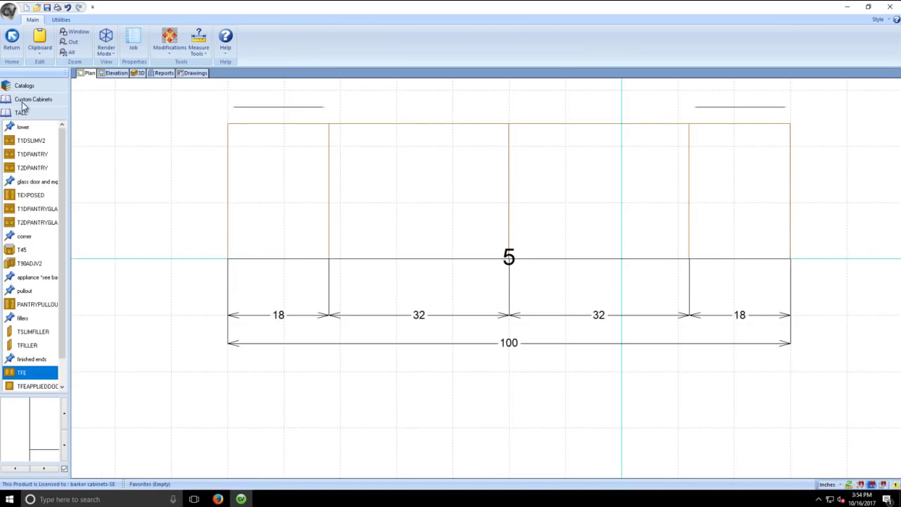
left_click(24, 88)
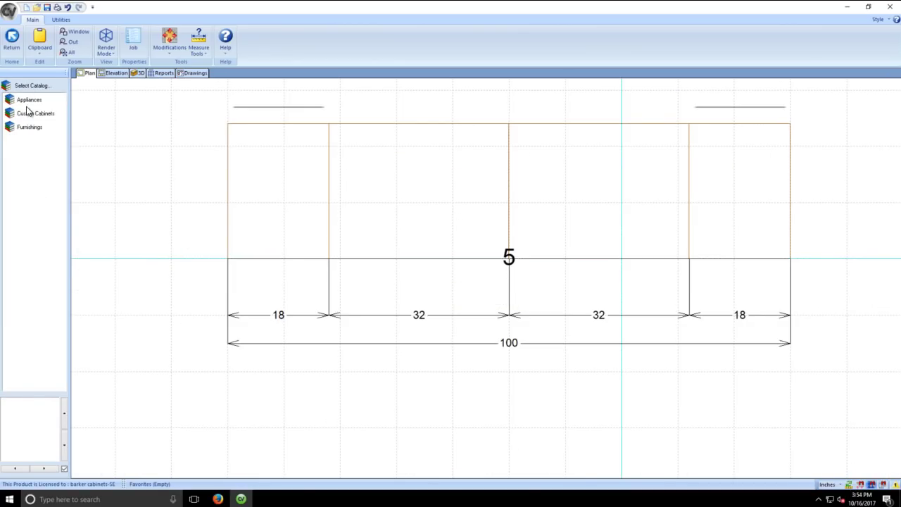
left_click(28, 114)
left_click(25, 114)
left_click_drag(62, 148, 89, 333)
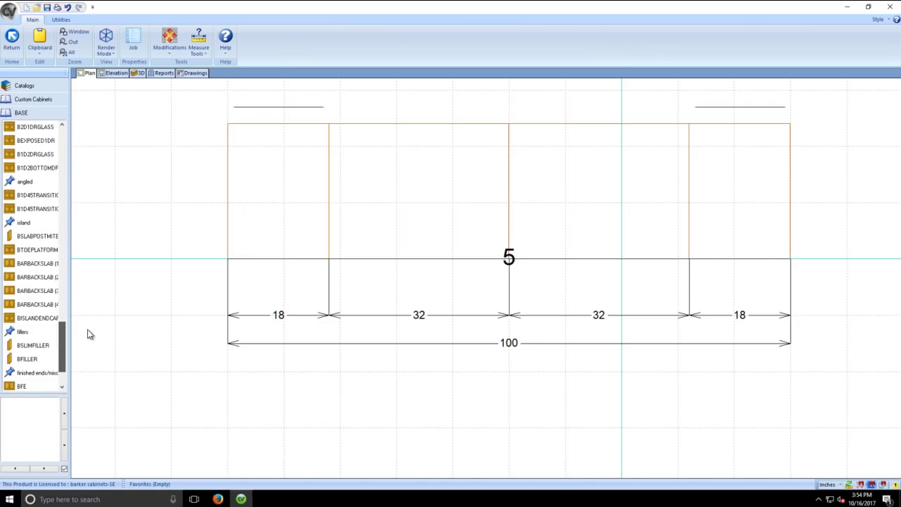
left_click(28, 290)
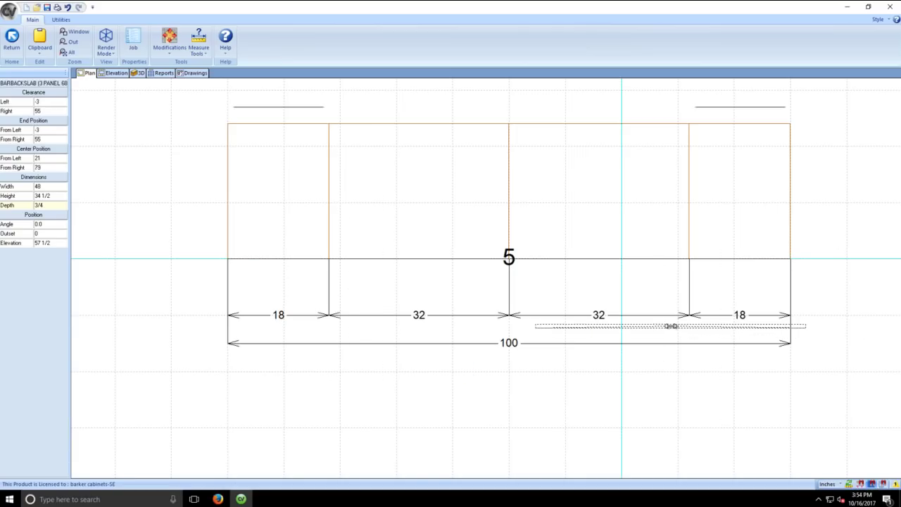
left_click(536, 325)
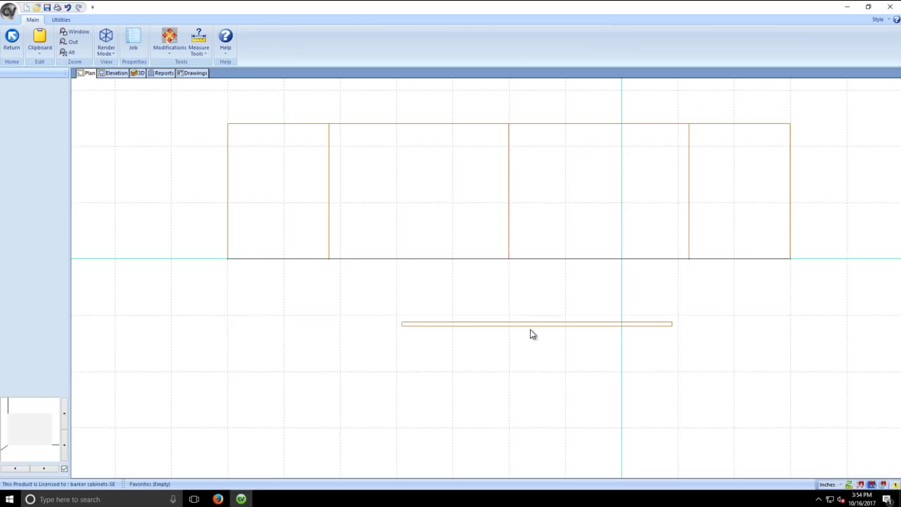
- Check the loose bar back panel's position in the wall 5 front elevation
left_click(470, 327)
left_click(115, 73)
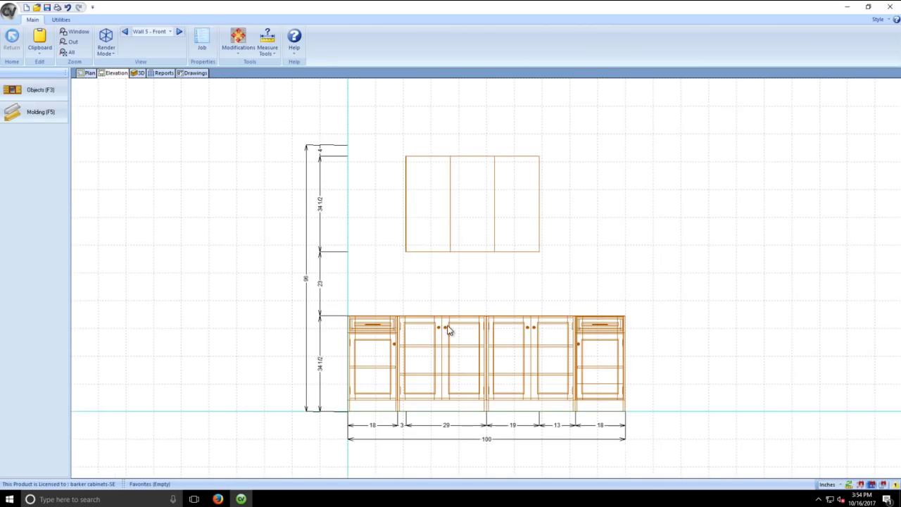
left_click(451, 232)
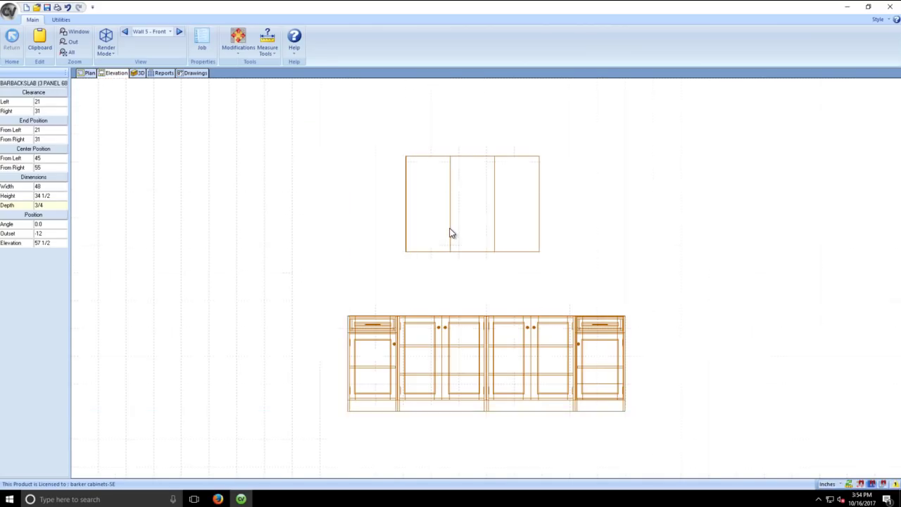
left_click(87, 74)
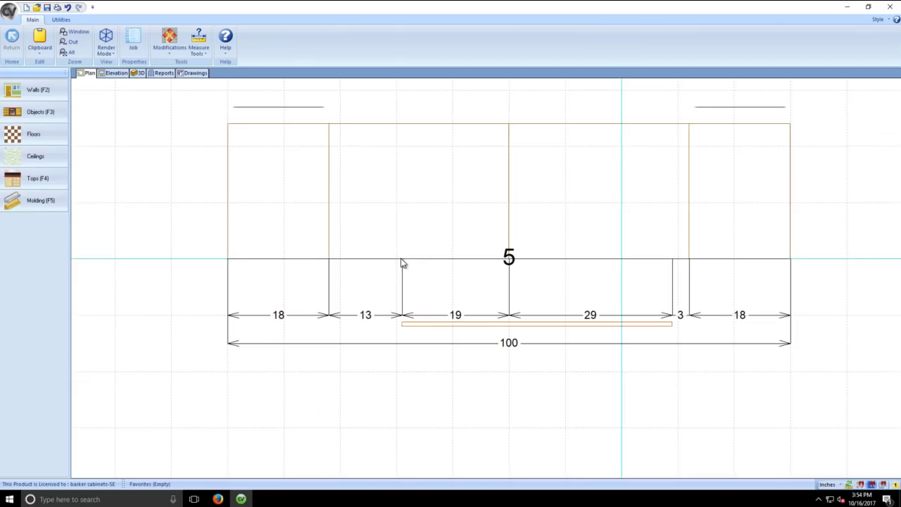
- Try to snap the bar back panel onto wall 5 at the island's back and check the elevation
left_click(500, 325)
left_click_drag(507, 351, 354, 261)
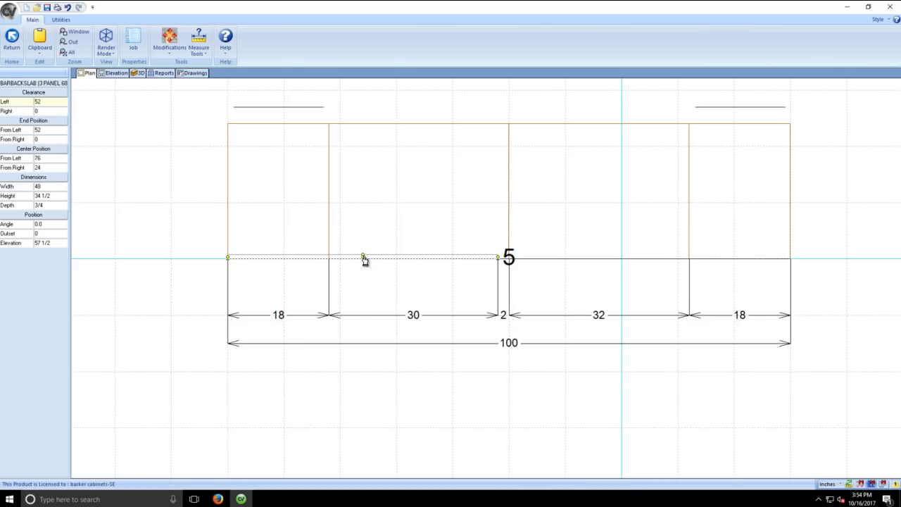
left_click(361, 261)
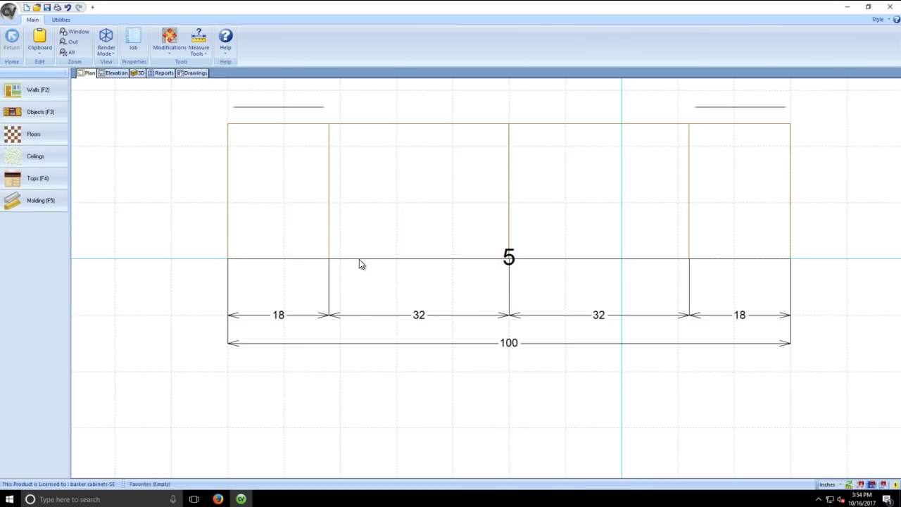
left_click(119, 78)
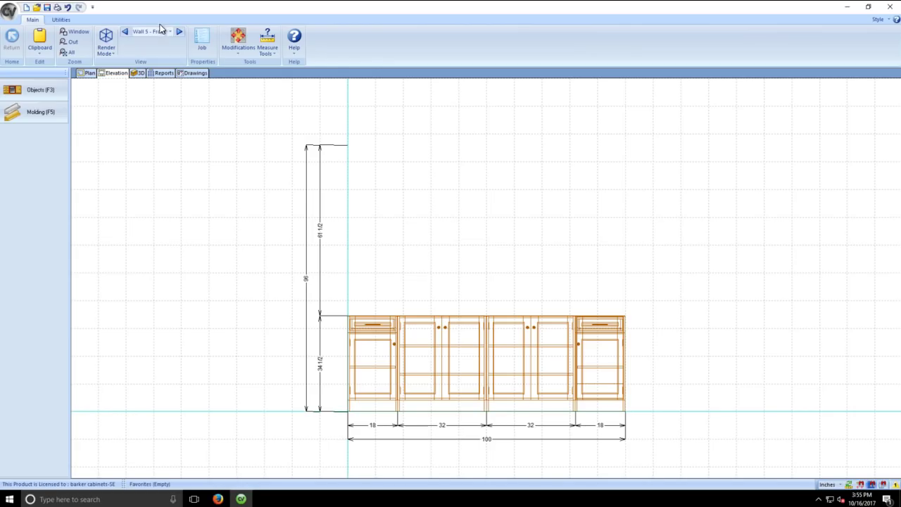
left_click(89, 73)
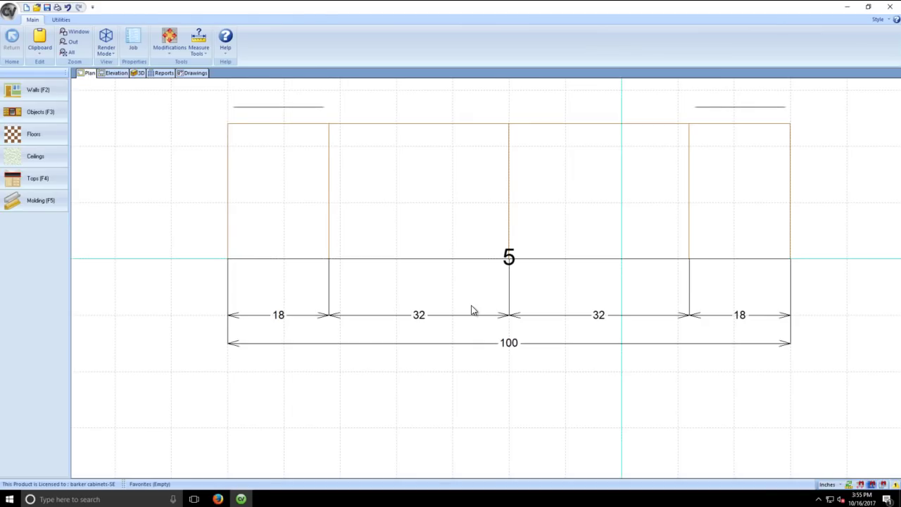
- Draw a 100-inch Peninsula-style wall behind the island, parallel to wall 5 and aligned with the island's ends
left_click(51, 84)
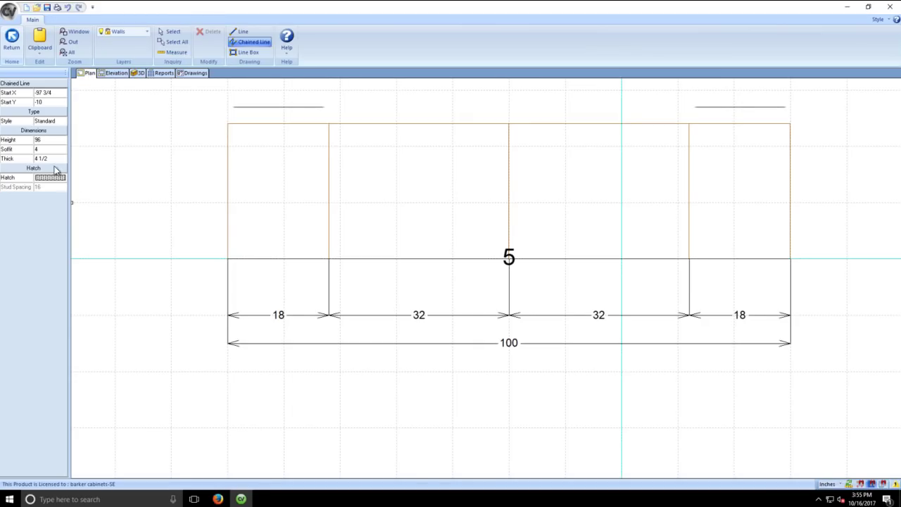
left_click(61, 121)
left_click(57, 136)
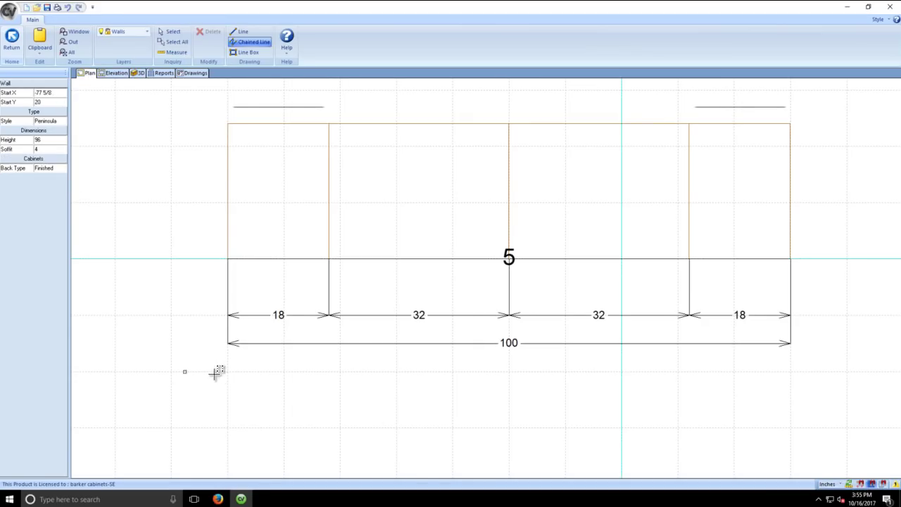
left_click(227, 390)
double_click(788, 390)
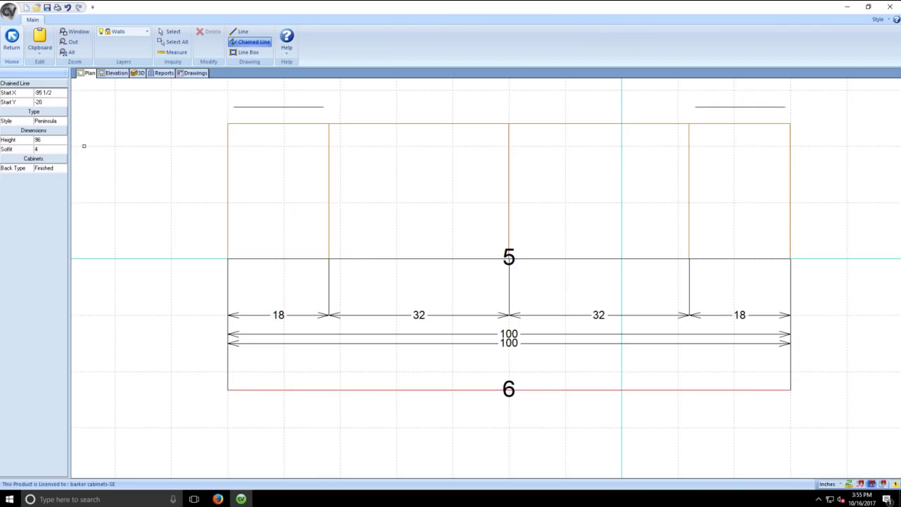
left_click(11, 43)
- Place the three-panel BARBACKSLAB on wall 6, flush with the wall's end
left_click(42, 116)
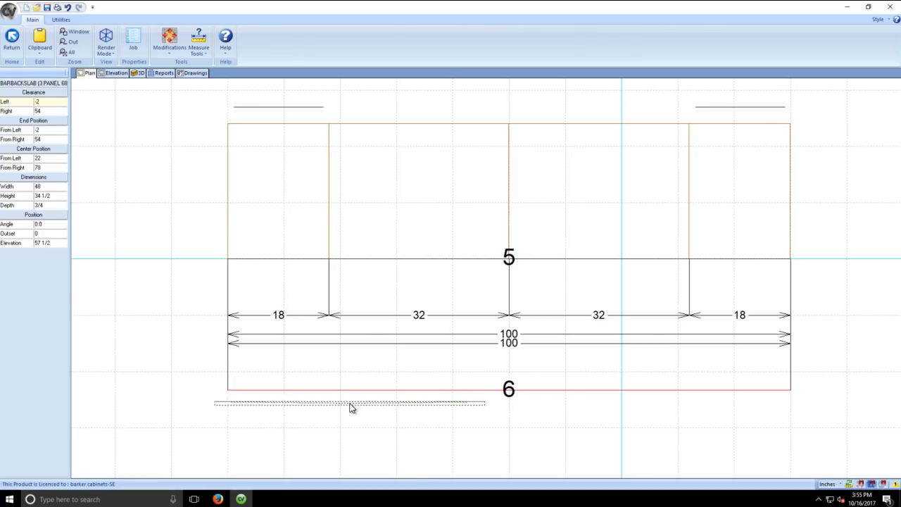
left_click(356, 407)
left_click(355, 394)
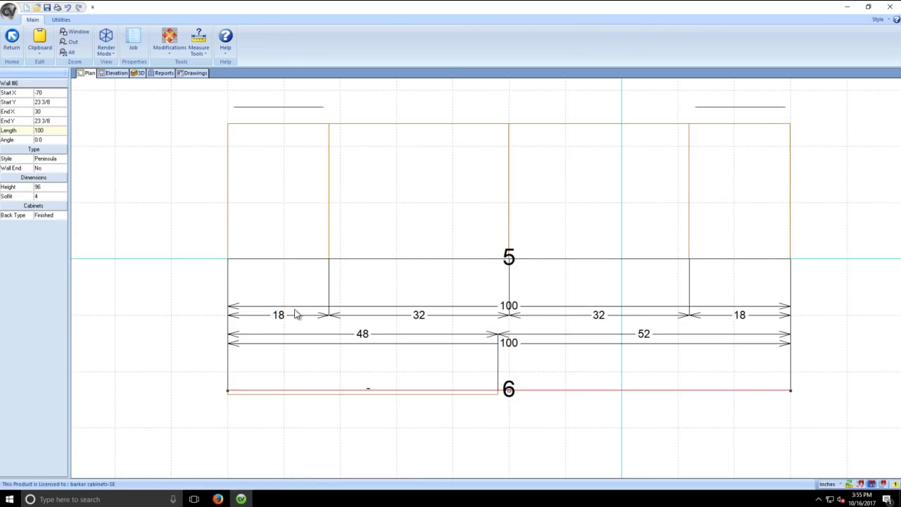
- Set the bar back panel's elevation to 0 and stretch its width to 100 inches along wall 6
left_click(107, 73)
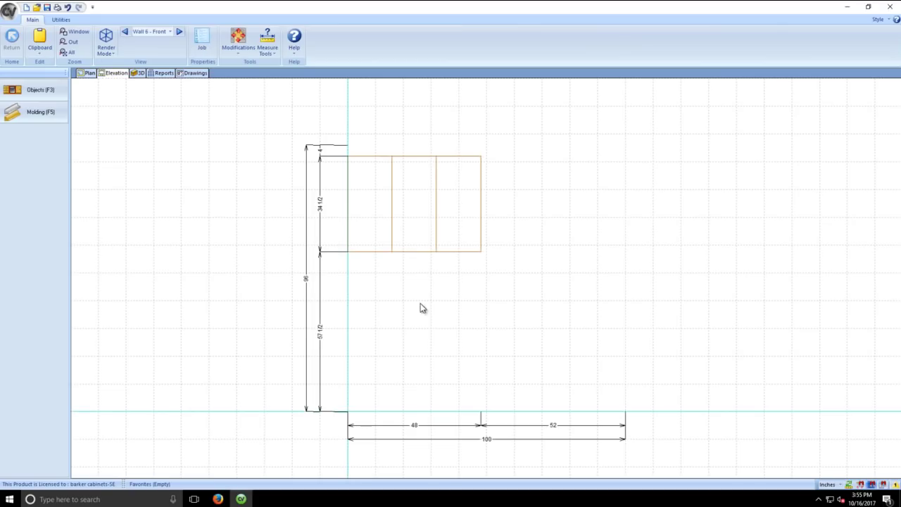
left_click(426, 209)
left_click(56, 242)
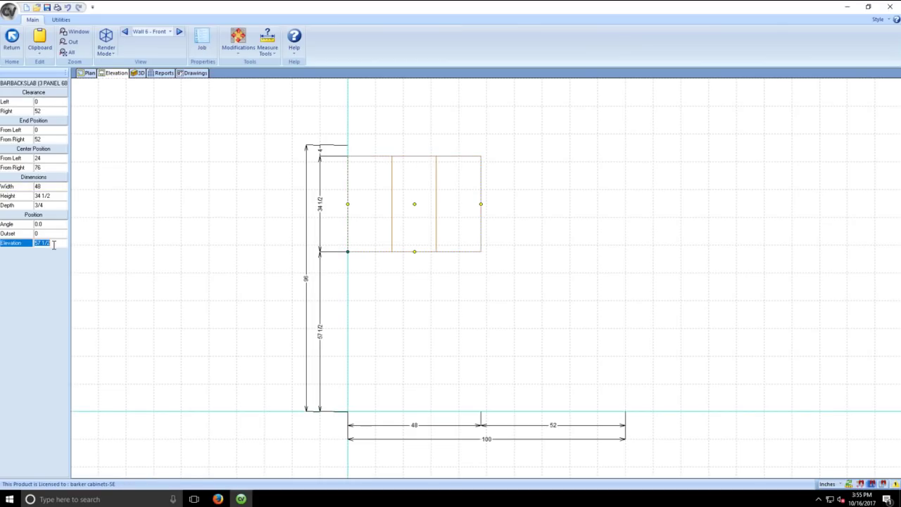
type("0")
key("Return")
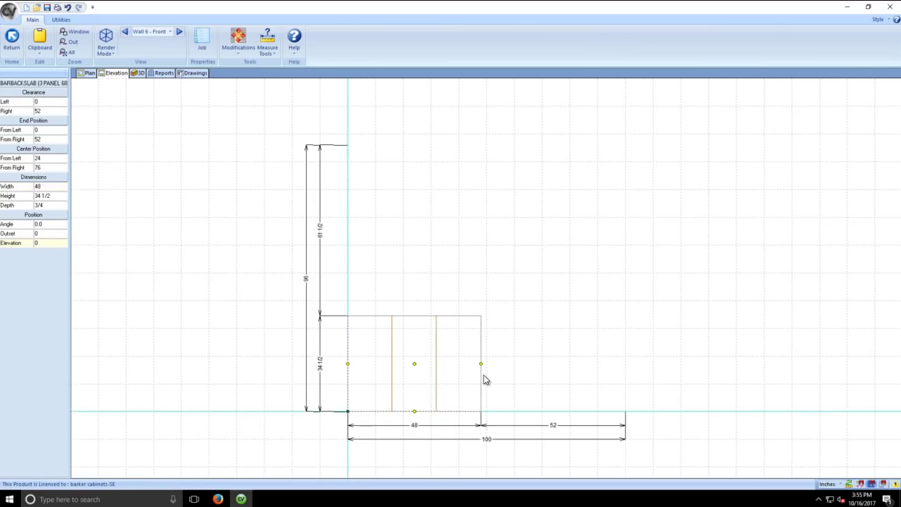
left_click_drag(481, 364, 640, 383)
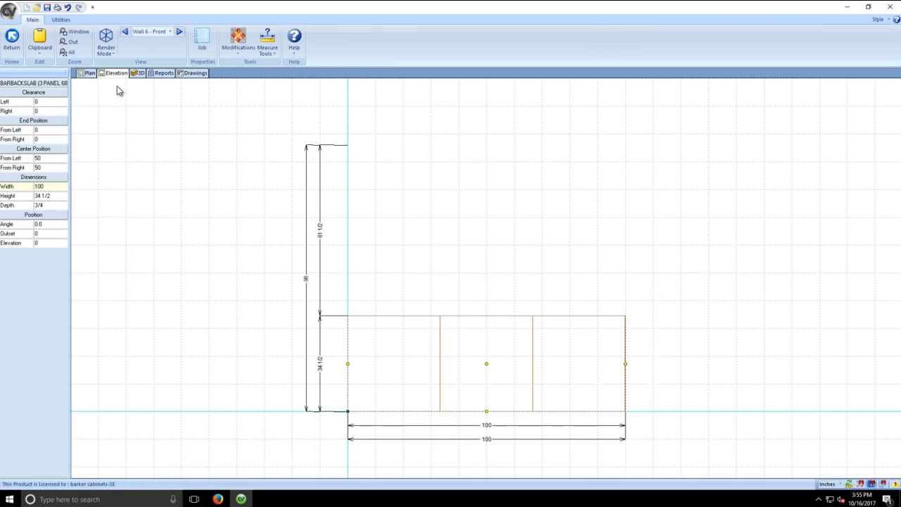
- Move wall 6 with its bar back panel closer to the island, to Y 10, and view it in 3D
left_click(88, 73)
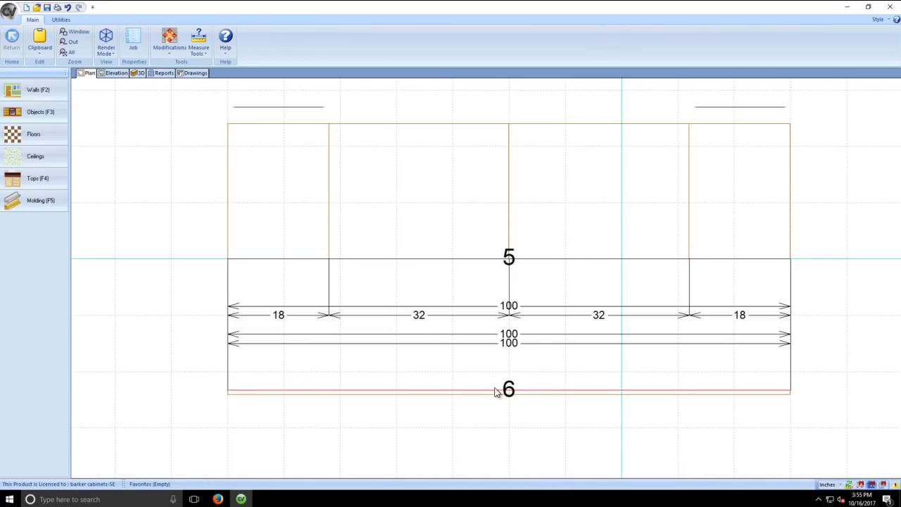
left_click(506, 392)
left_click_drag(509, 391, 513, 315)
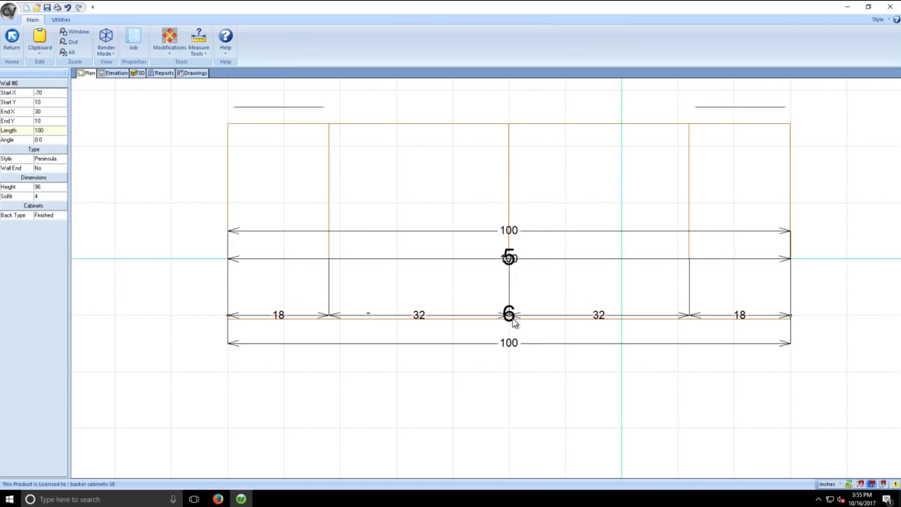
left_click(136, 73)
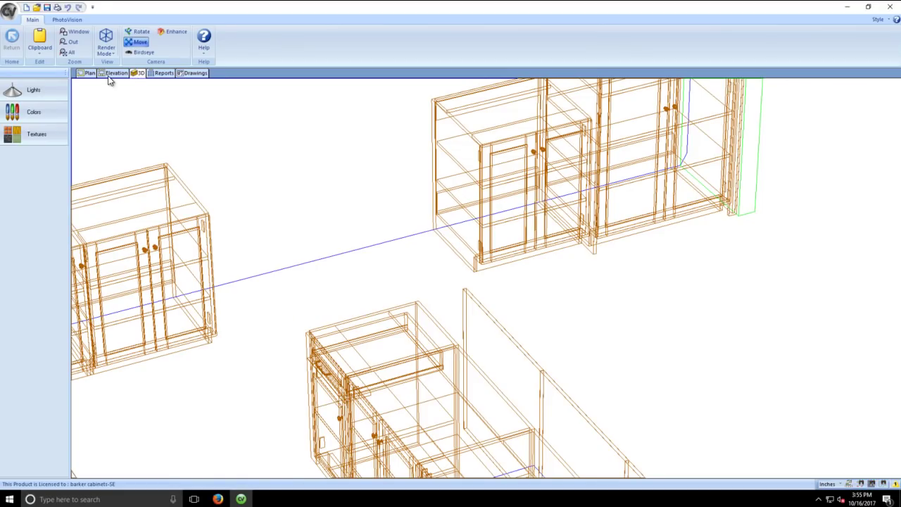
- Inspect the bar back panel's own 3D and plan views and its depth setting
left_click(116, 73)
left_click(432, 391)
double_click(433, 390)
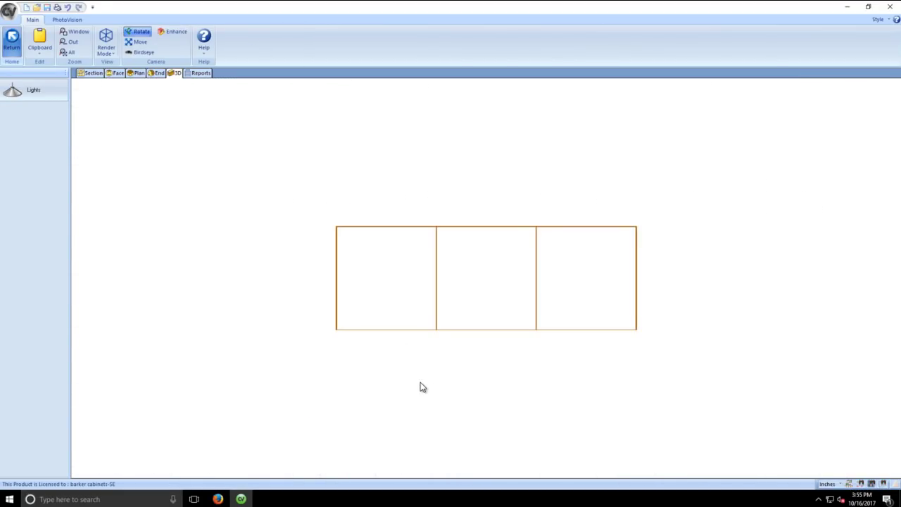
left_click(11, 41)
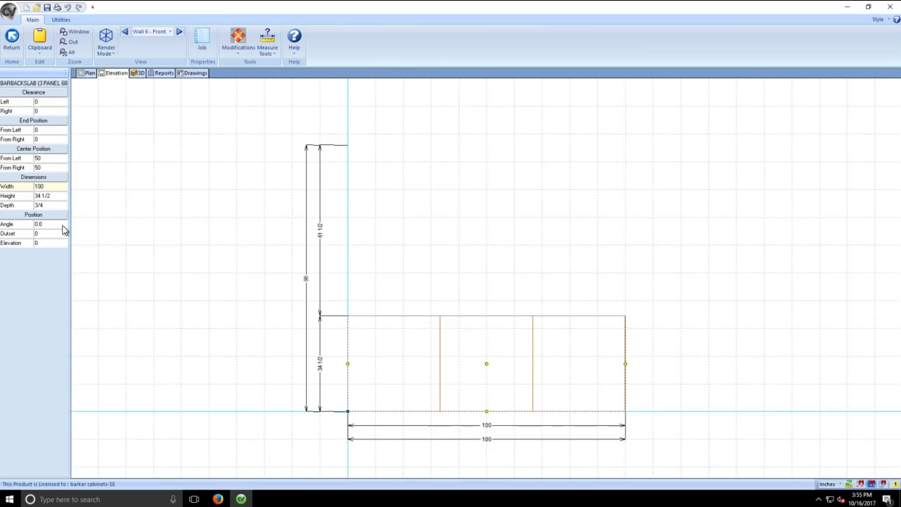
left_click(54, 205)
double_click(449, 364)
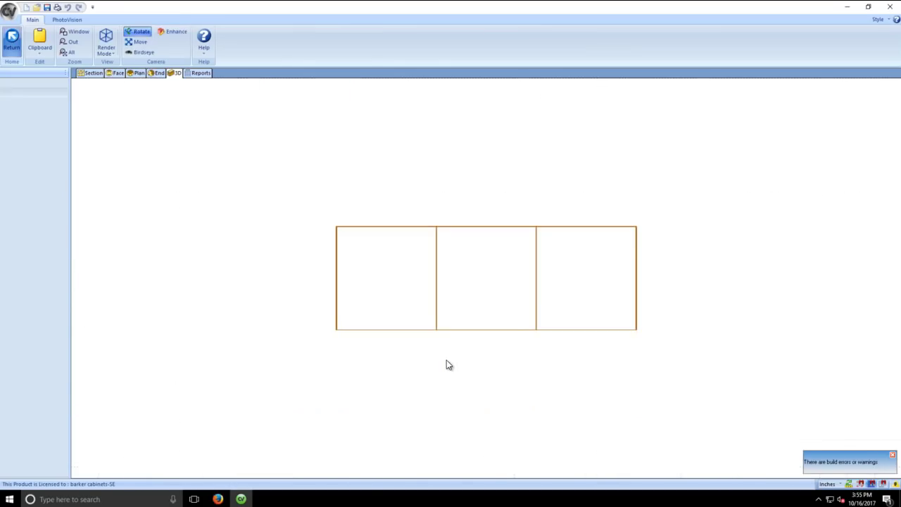
left_click(135, 73)
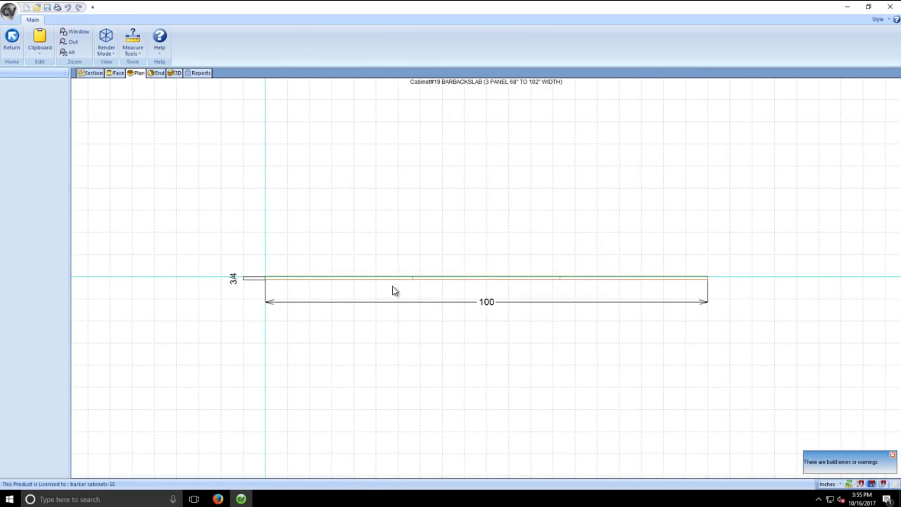
left_click(11, 41)
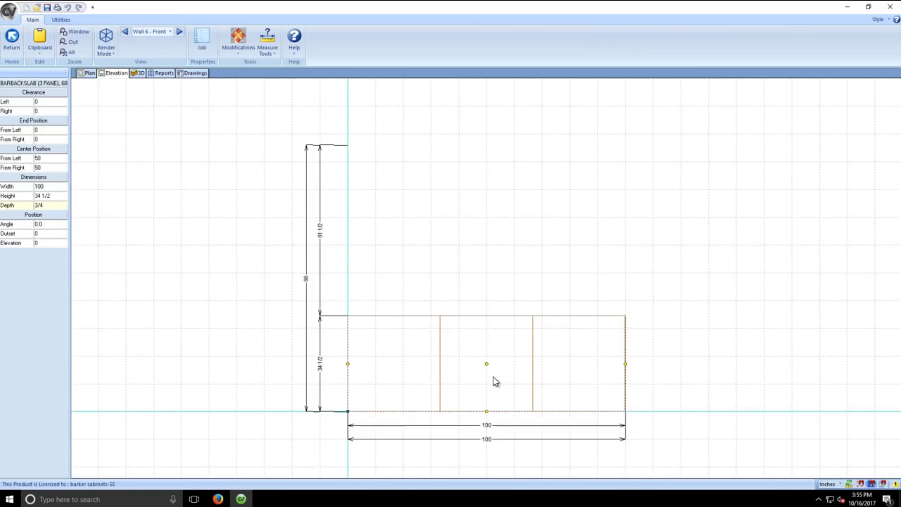
- Examine the gap between the island's back and the bar back panel in a 3D view of the whole room
left_click(140, 73)
left_click_drag(463, 456, 272, 400)
left_click(137, 32)
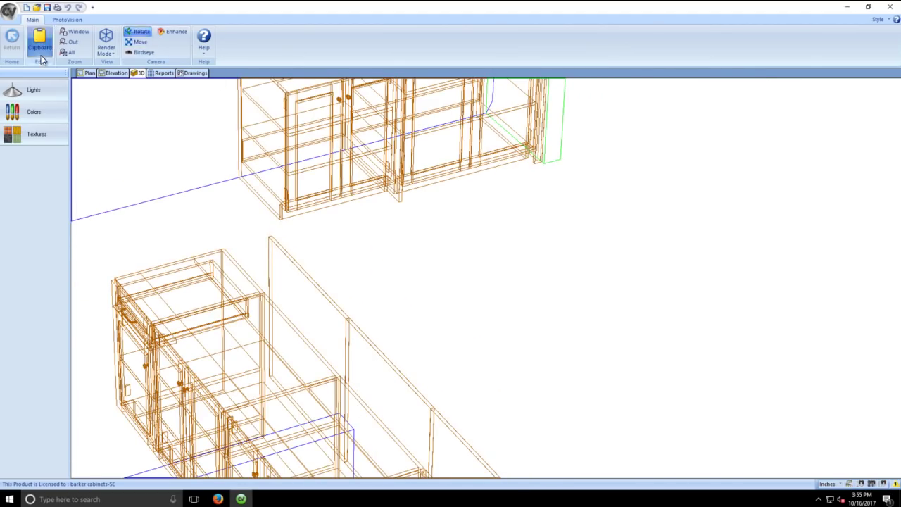
left_click(68, 53)
left_click_drag(499, 243, 509, 378)
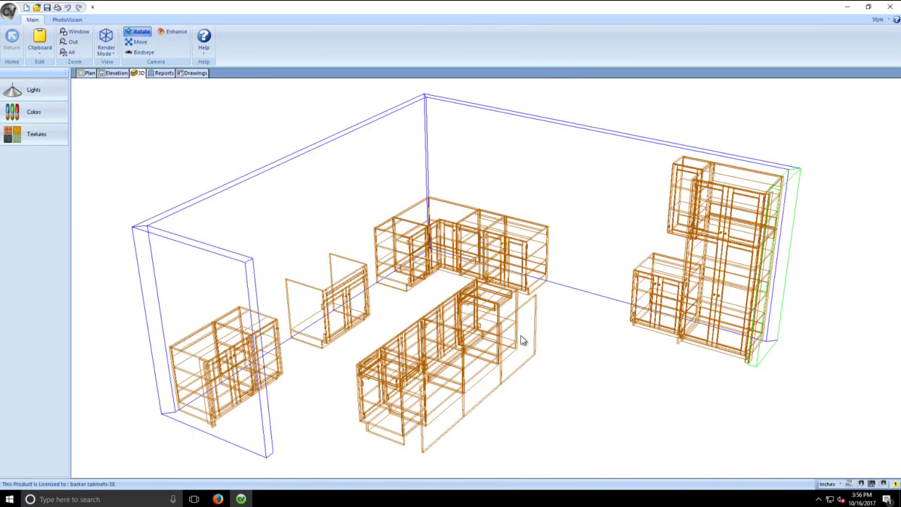
- Move wall 6 with its bar back panel onto wall 5 at the island's back, with its midpoint at Y 0
left_click(87, 73)
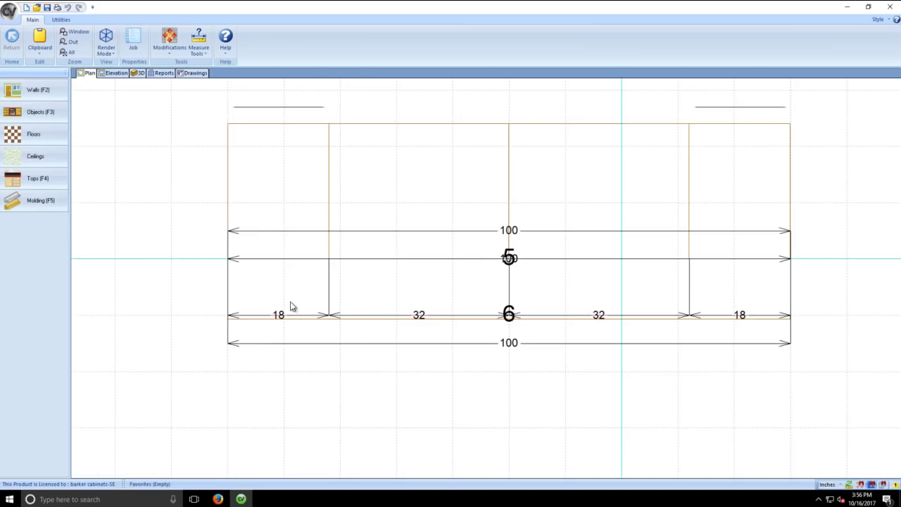
scroll(358, 332, "down", 2)
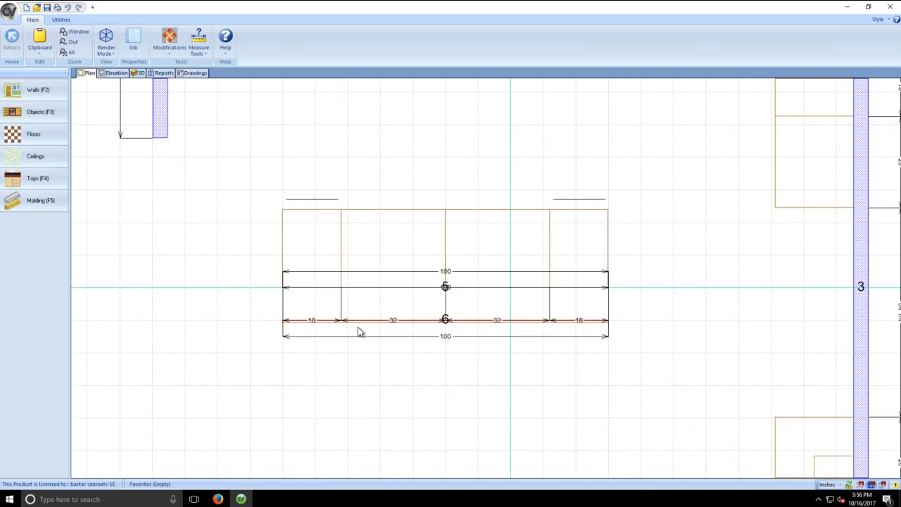
left_click(436, 321)
scroll(438, 323, "up", 2)
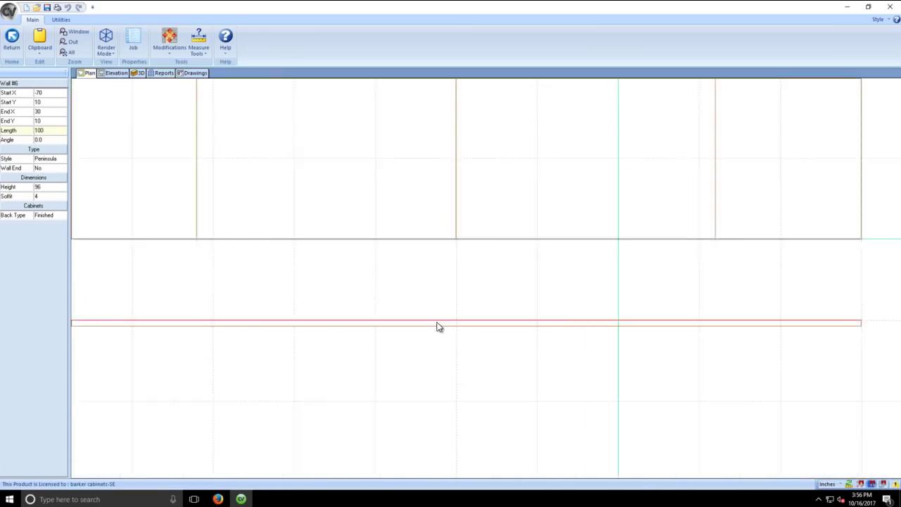
scroll(436, 325, "up", 1)
left_click(468, 222)
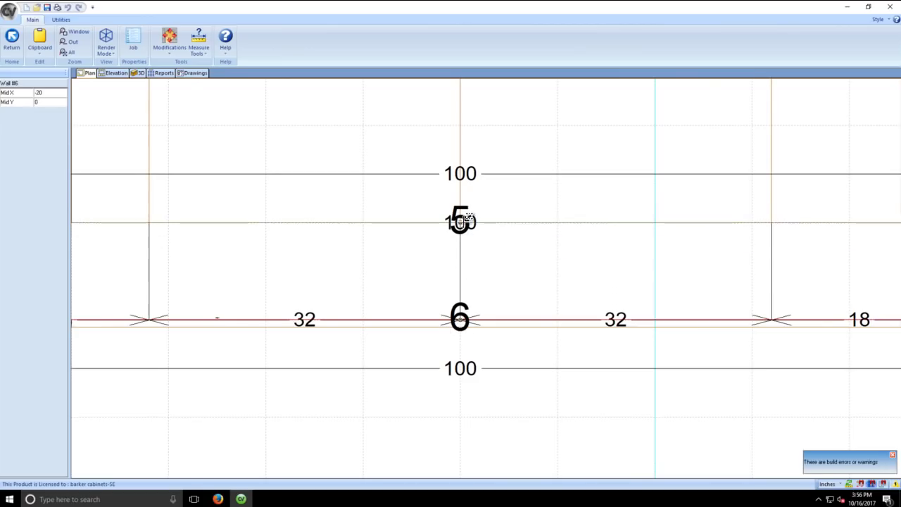
left_click(468, 222)
- Generate a PhotoVision rendering of the kitchen in 3D, seen from the island's paneled back
left_click(138, 72)
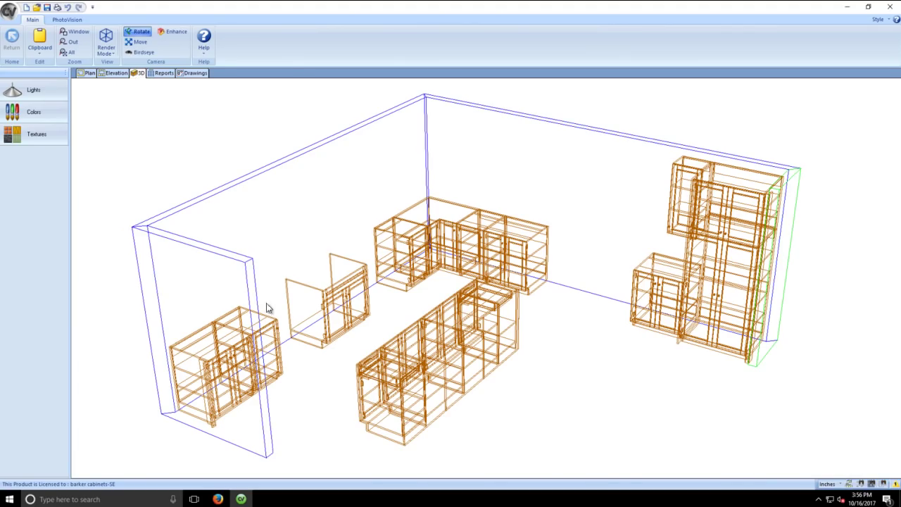
left_click_drag(391, 403, 304, 415)
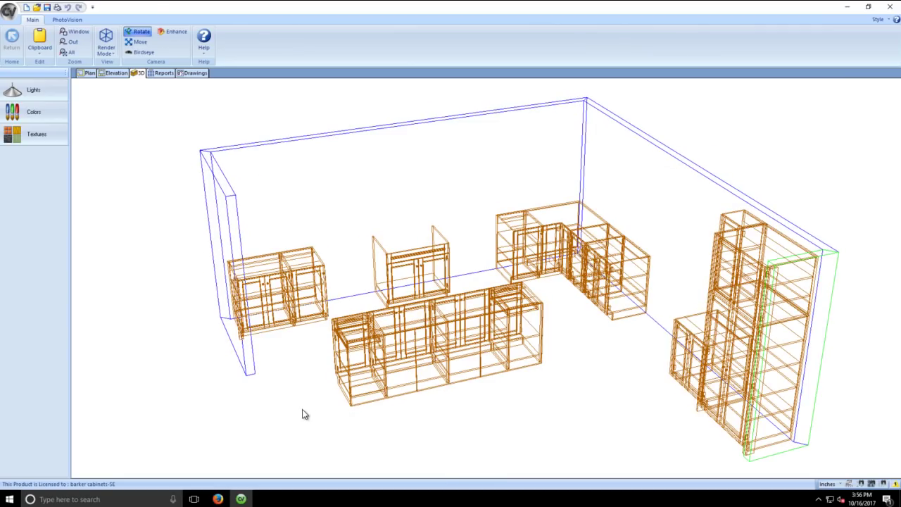
left_click(66, 19)
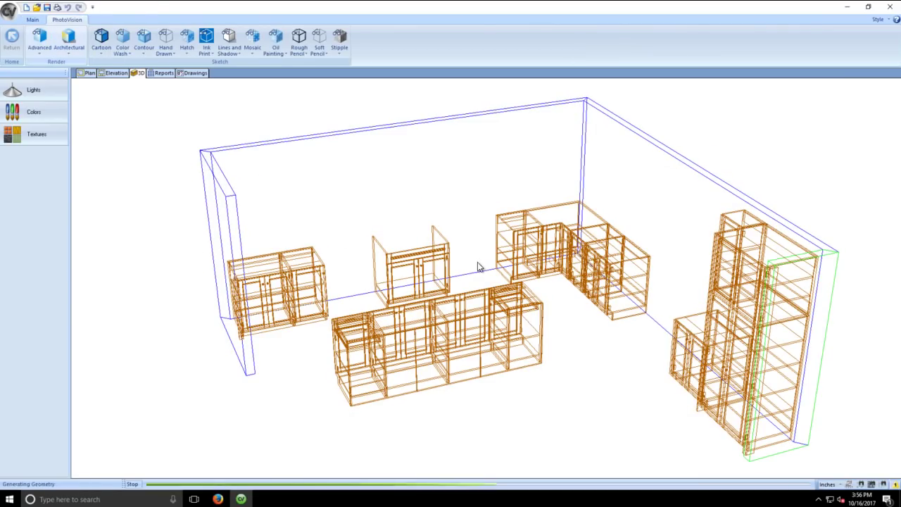